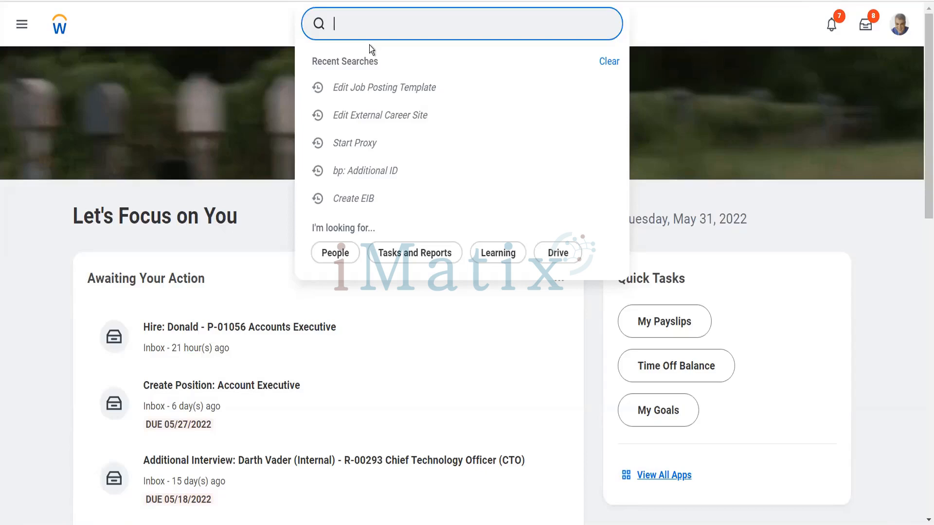
Try to find the requisition business process definitions by searching for "Bp: requisition".
text(Bp: requisition)
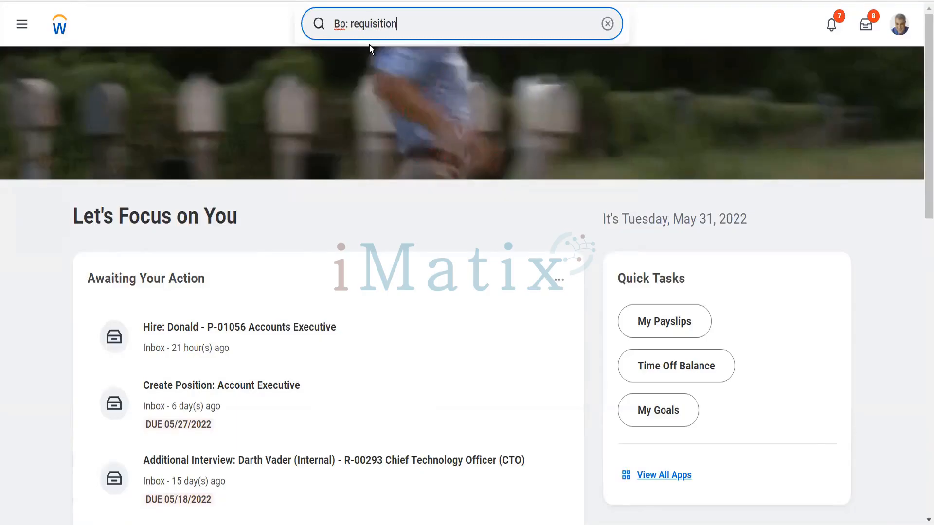
key(Return)
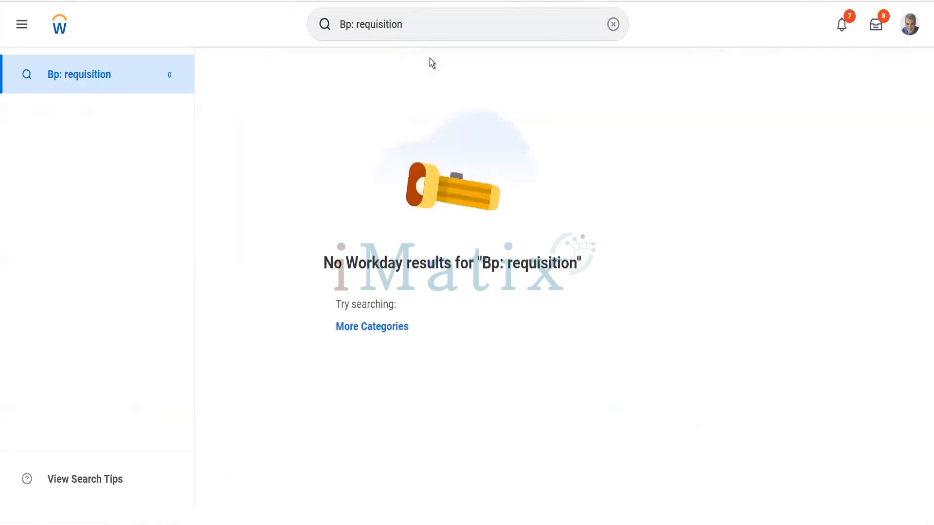
Search for the Start Proxy task and open it.
click(411, 13)
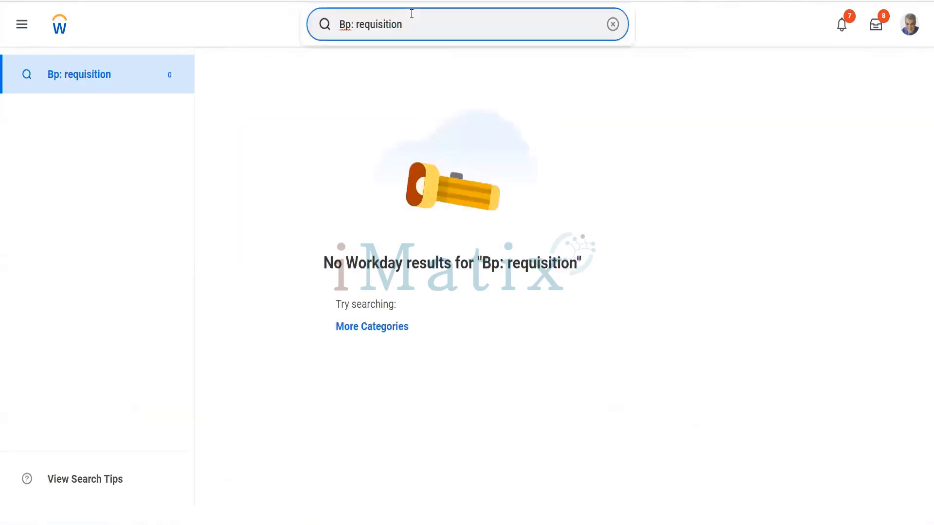
drag(412, 14, 342, 13)
text(s)
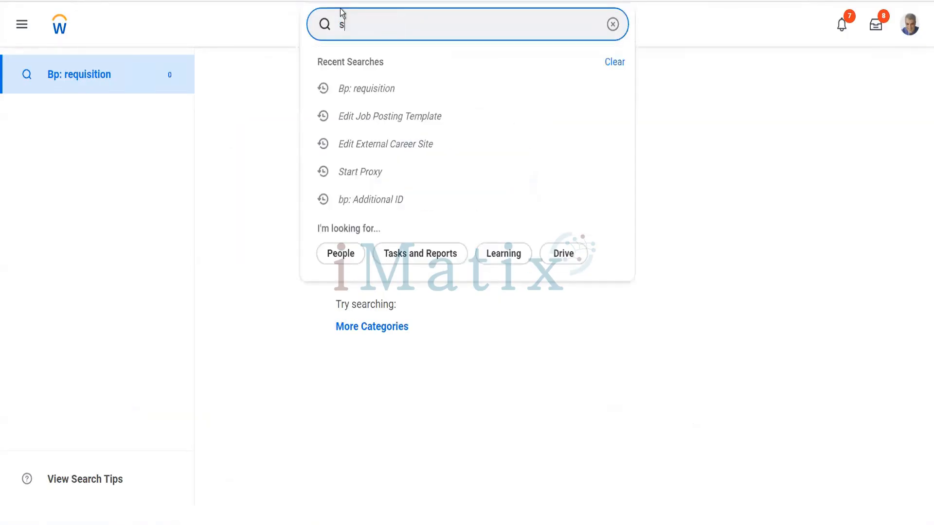
text(tart p)
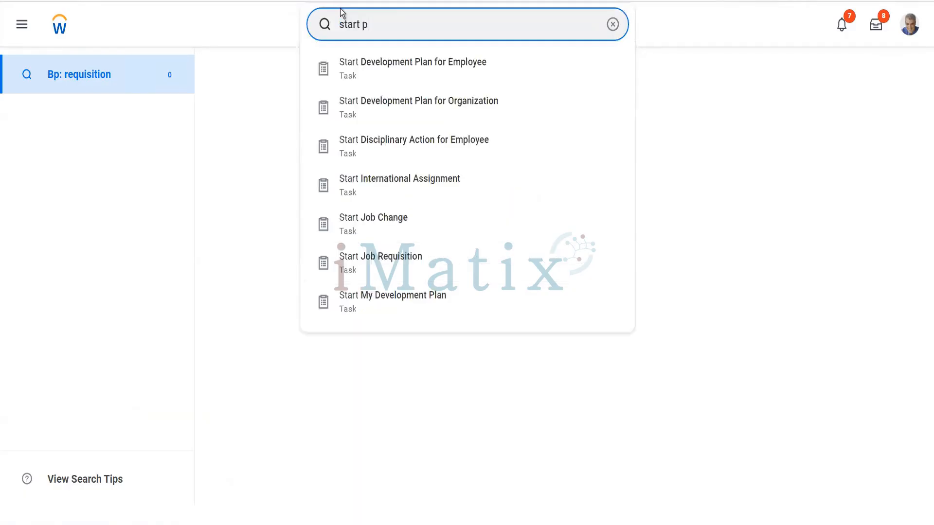
text(rox)
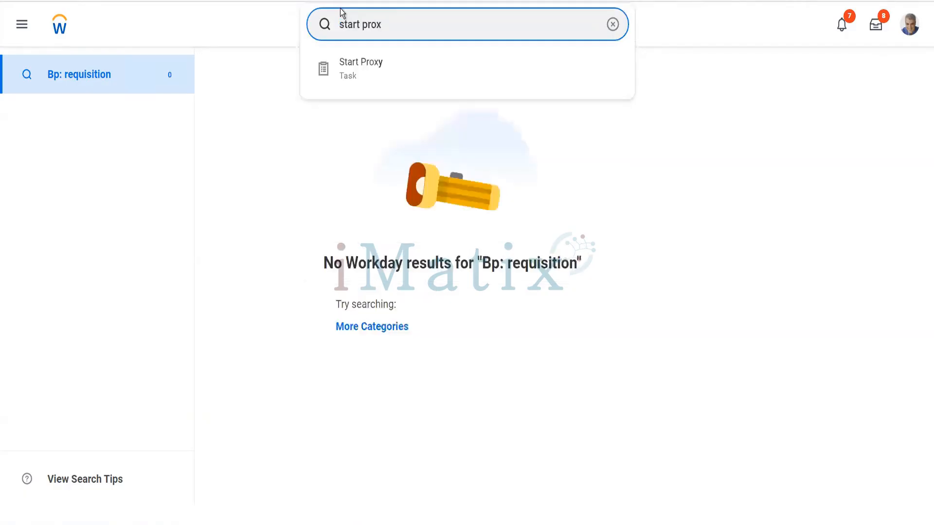
key(Return)
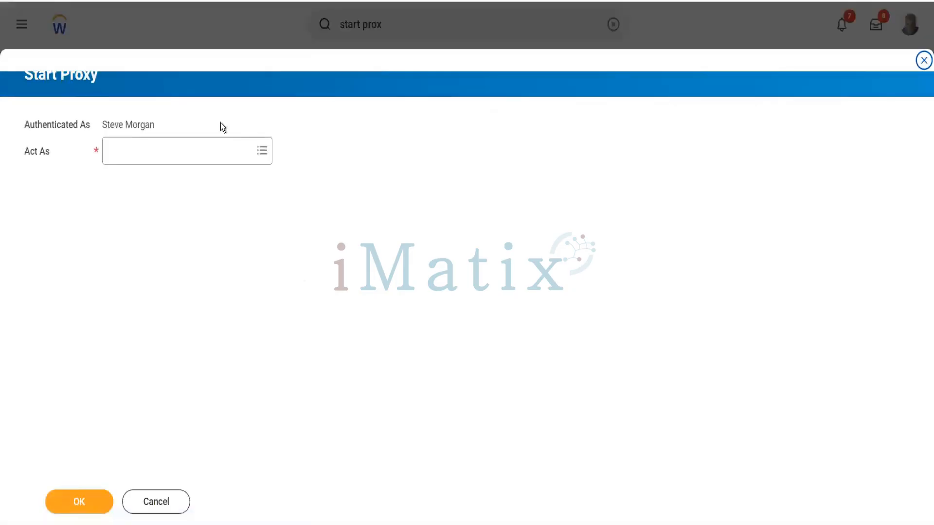
Start the proxy session with the target worker's full name as the Act As person.
click(196, 149)
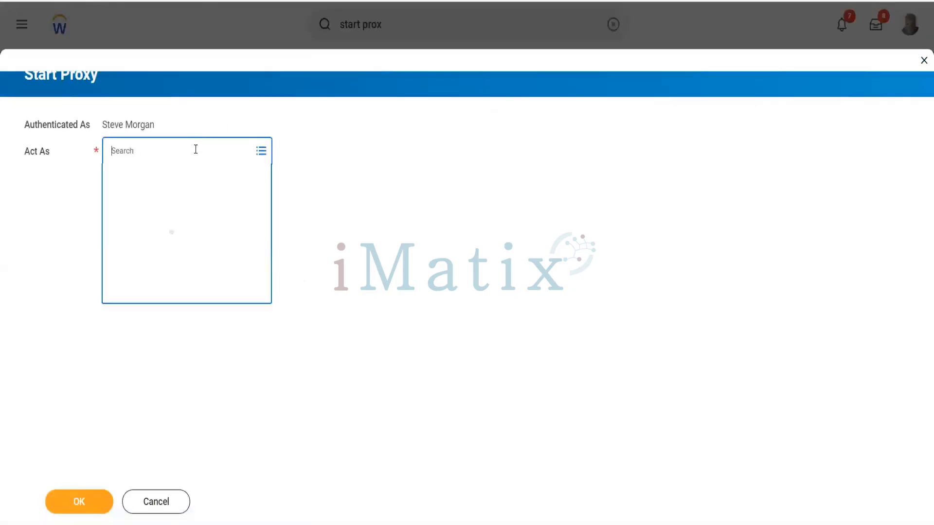
text(adam ca)
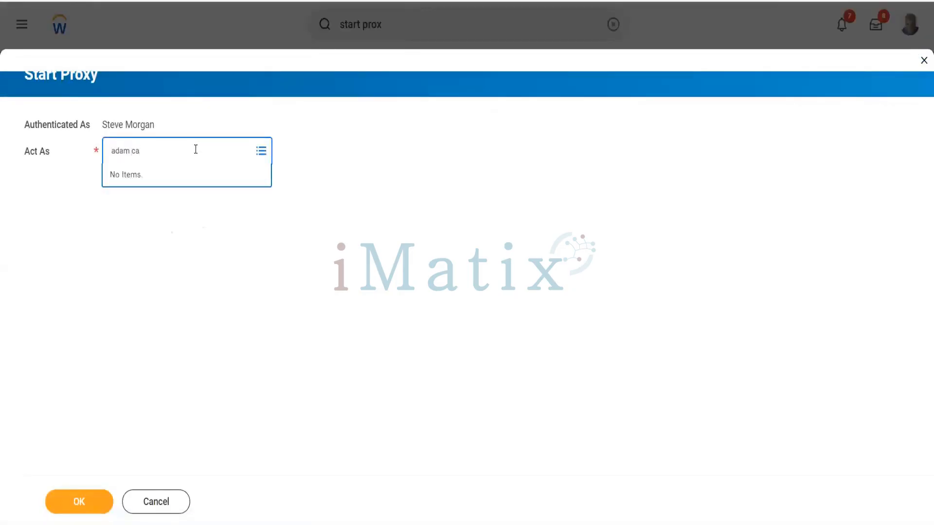
text(rlton)
key(Return)
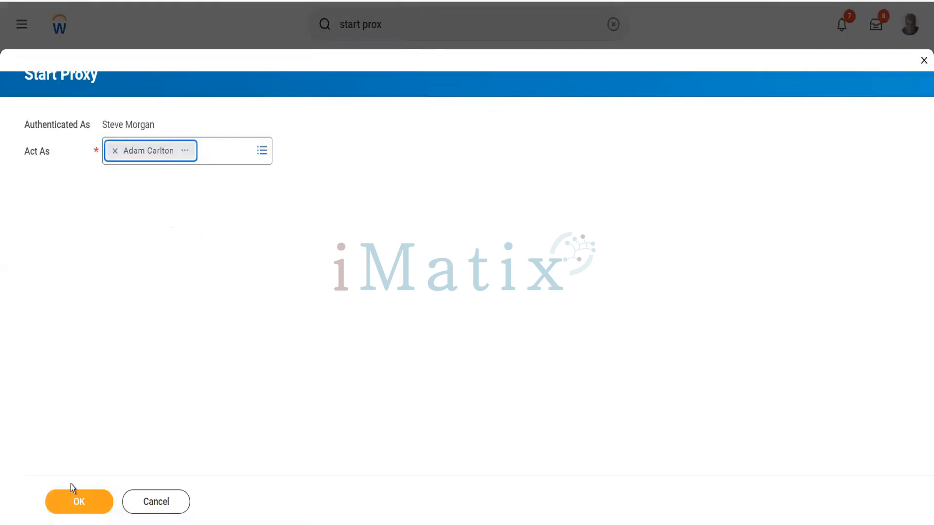
click(73, 504)
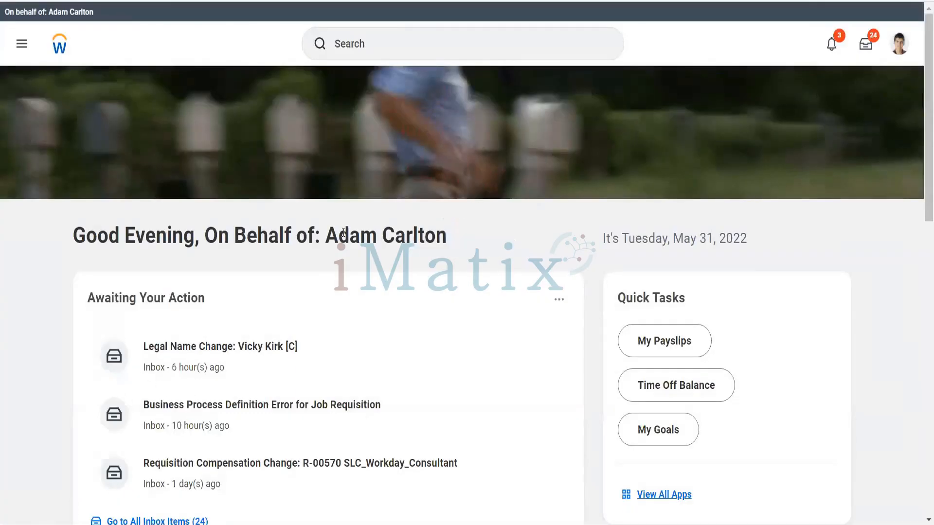
Search for "Bp: Requisition" and open the Requisition Event definition for Global Modern Services, Inc. (USA).
click(409, 38)
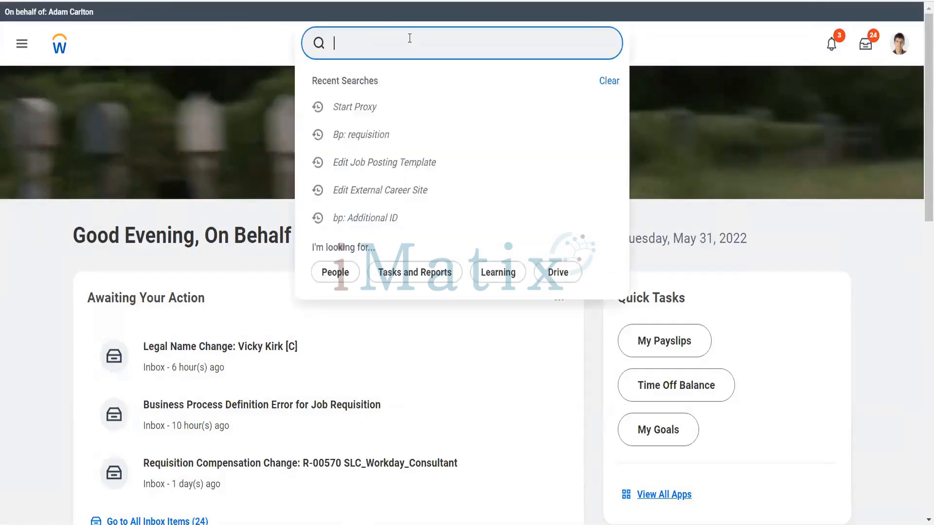
text(Bp: )
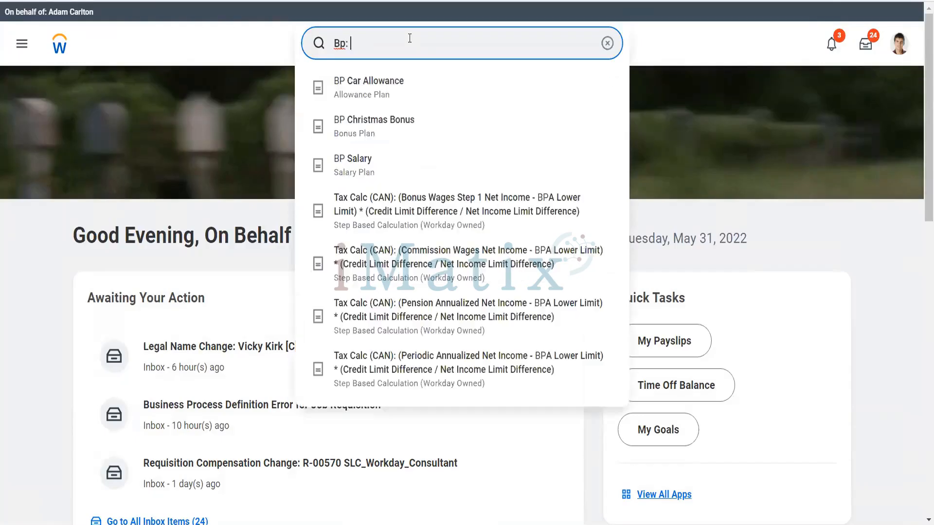
text(Requisition)
key(Return)
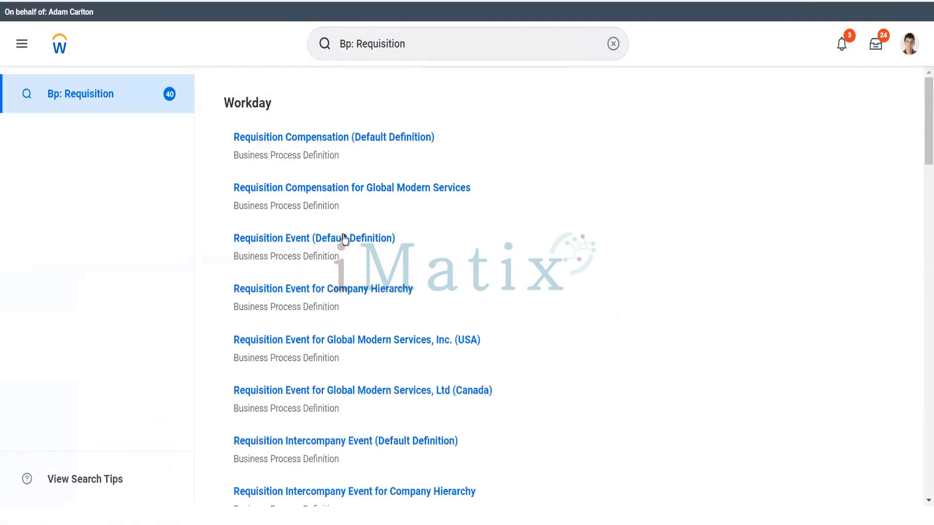
click(375, 340)
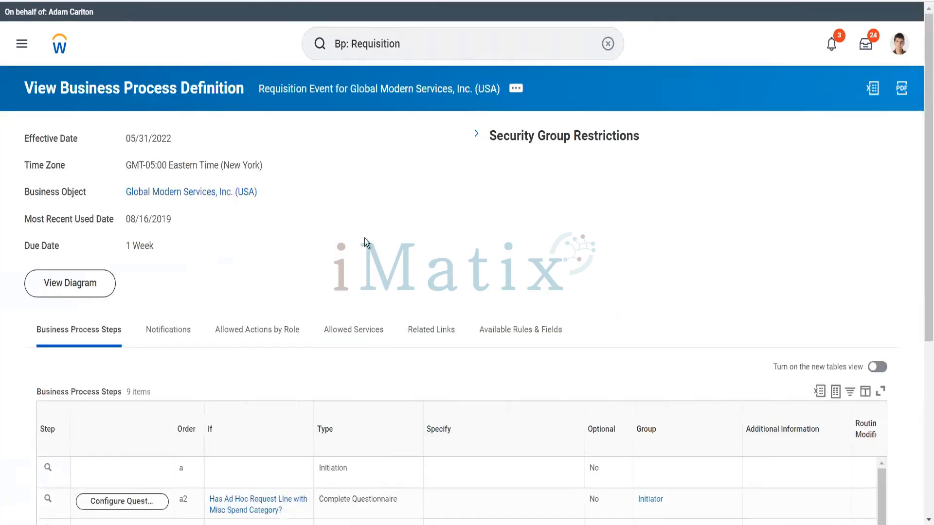
Examine the business process steps of the requisition event, especially the Source Goods and Services Requisition action in step e.
scroll(364, 239, down, 3)
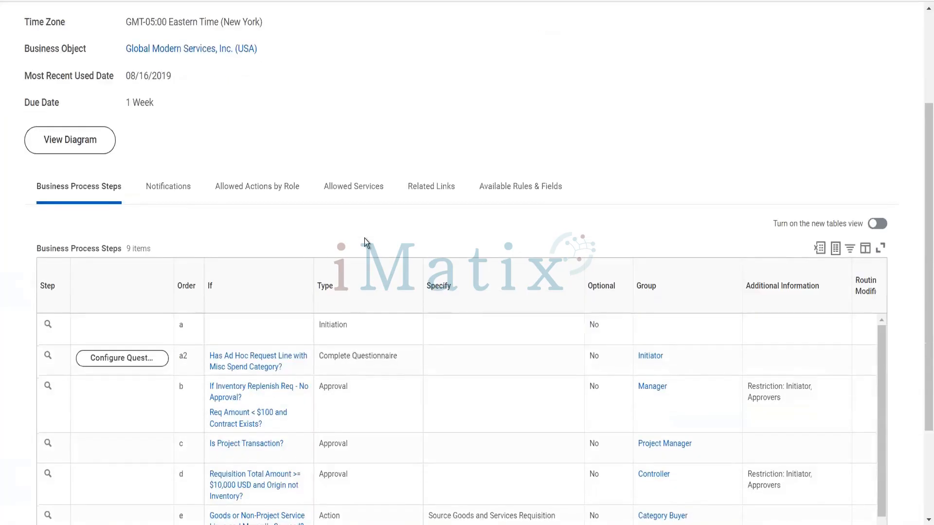
scroll(364, 239, down, 1)
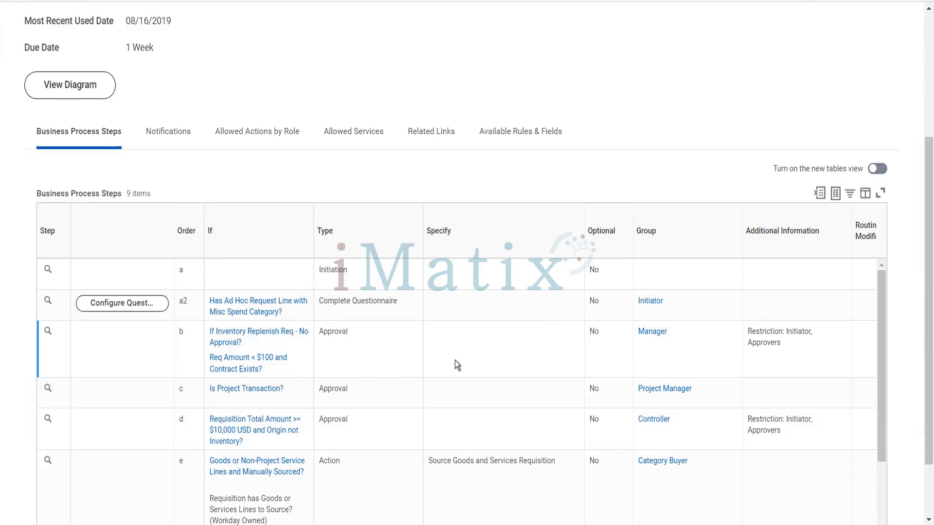
scroll(516, 368, down, 3)
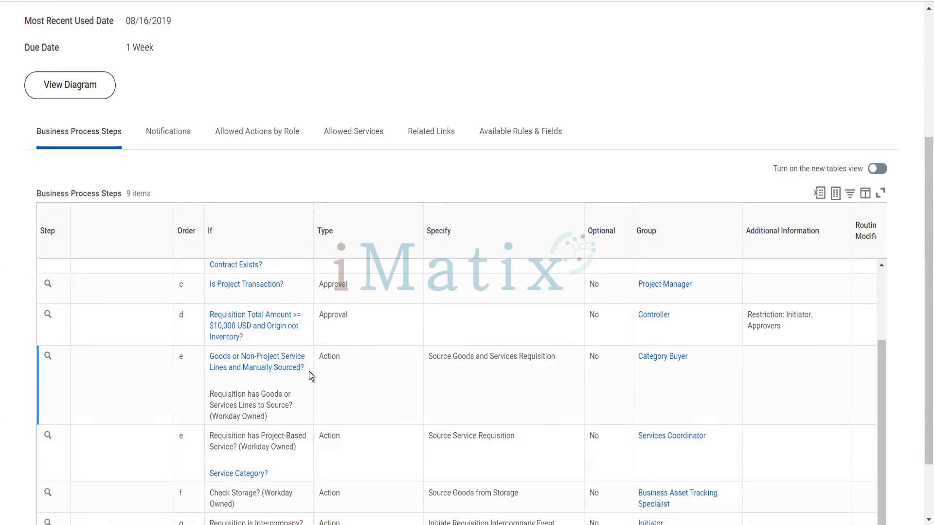
scroll(308, 372, down, 2)
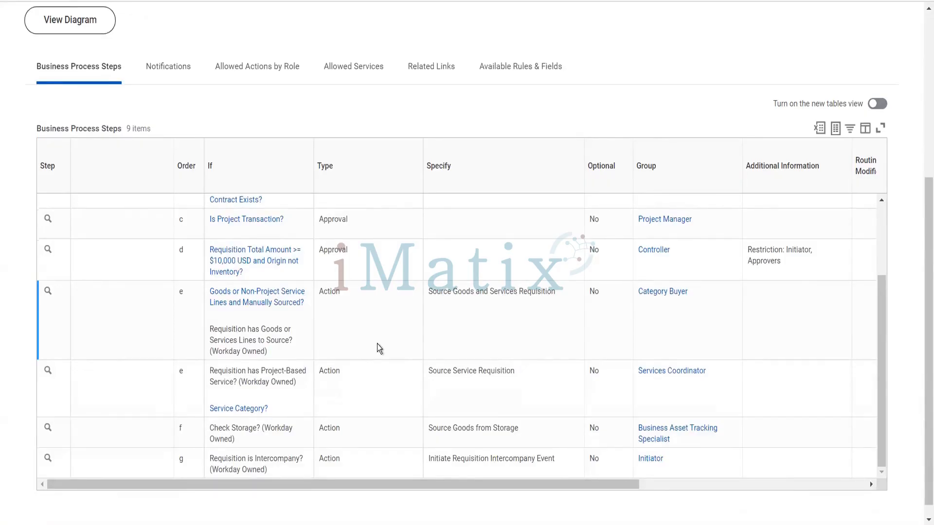
mouse_move(287, 353)
mouse_move(441, 289)
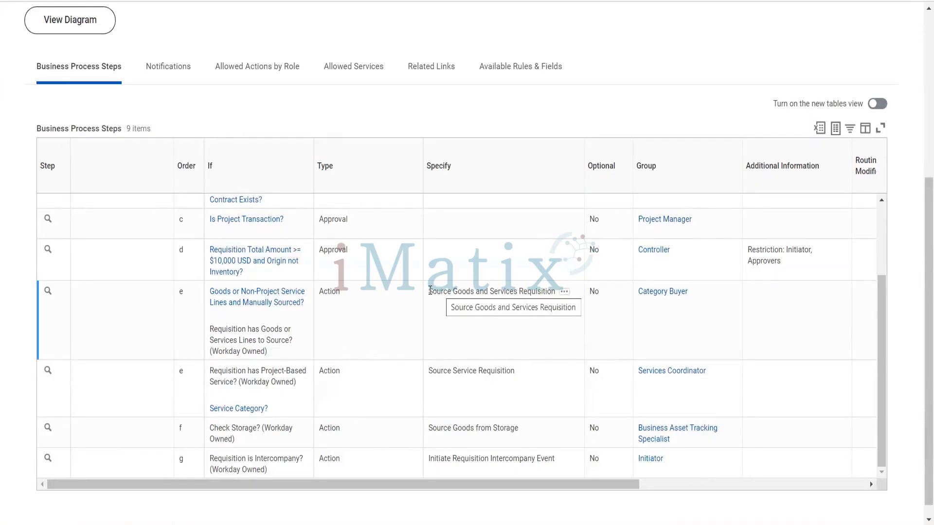
drag(430, 291, 516, 304)
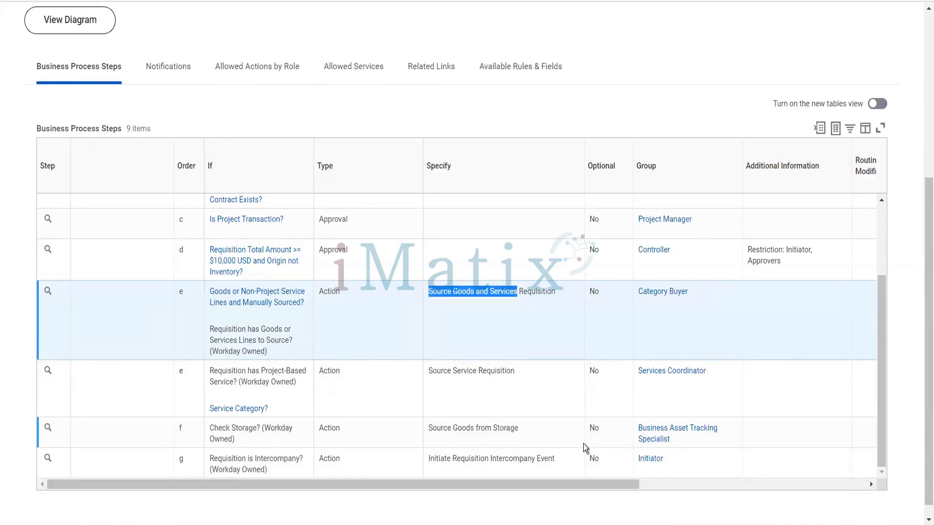
scroll(583, 444, down, 1)
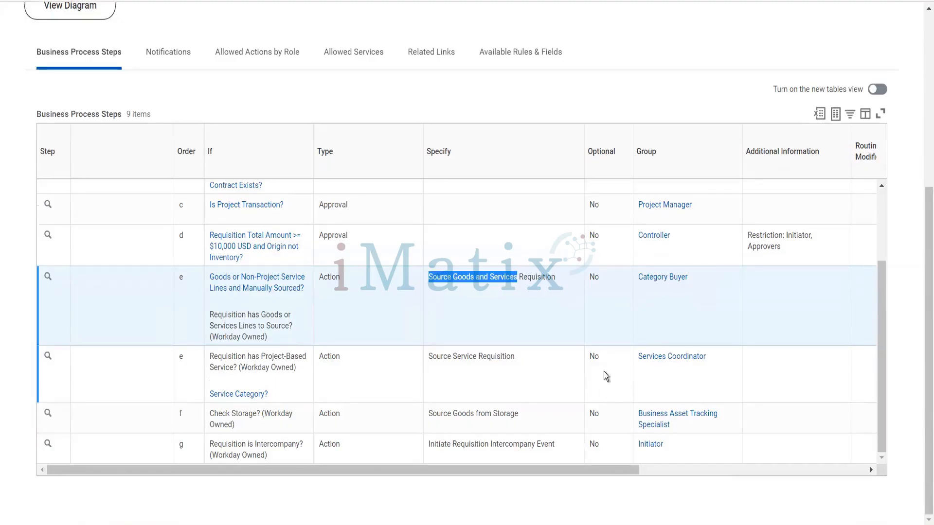
Open the Category Buyer security group of step e in a new tab and go into its included Spend Category Buyer group.
right_click(673, 286)
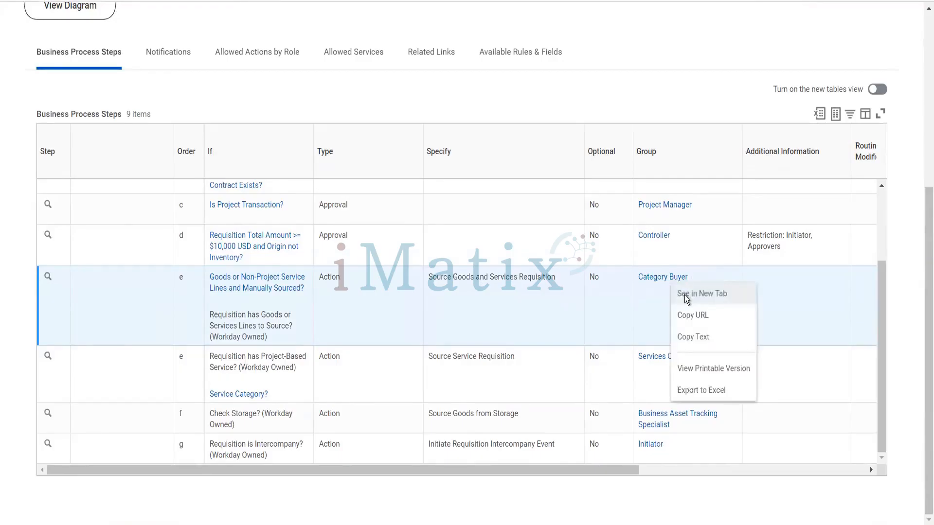
click(684, 295)
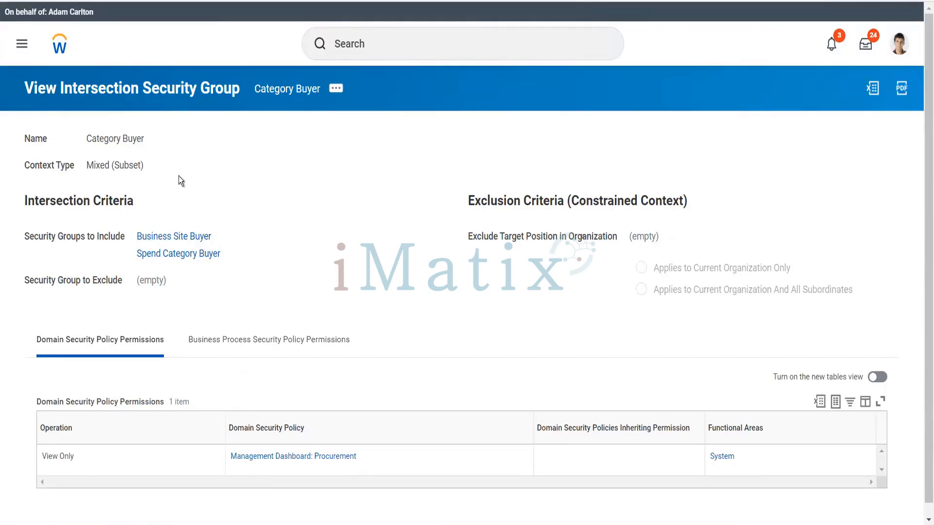
click(189, 256)
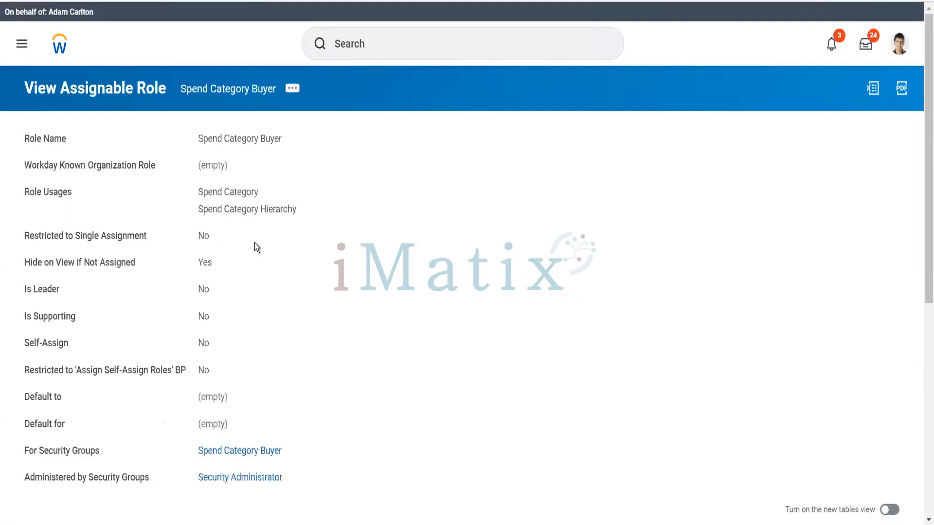
Review the Spend Category Buyer role's current assignments by organization and assignee.
scroll(255, 243, down, 8)
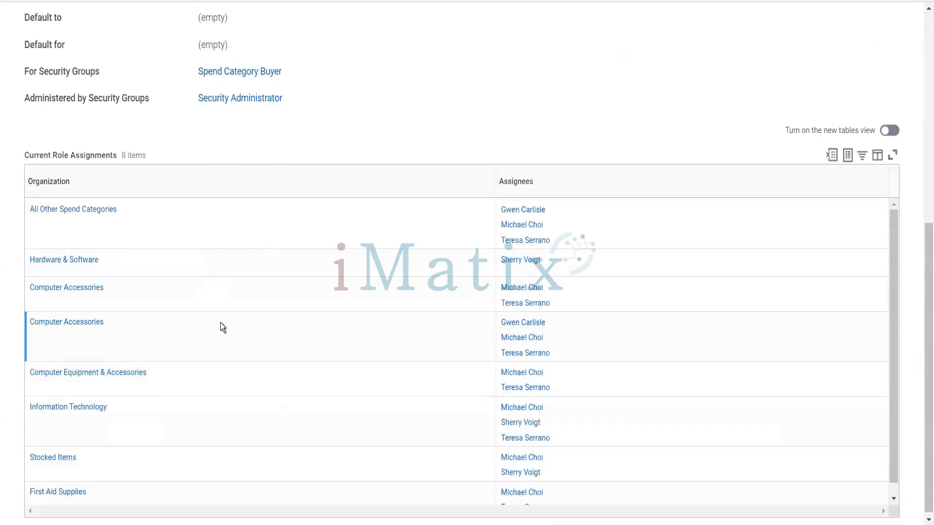
scroll(221, 322, down, 1)
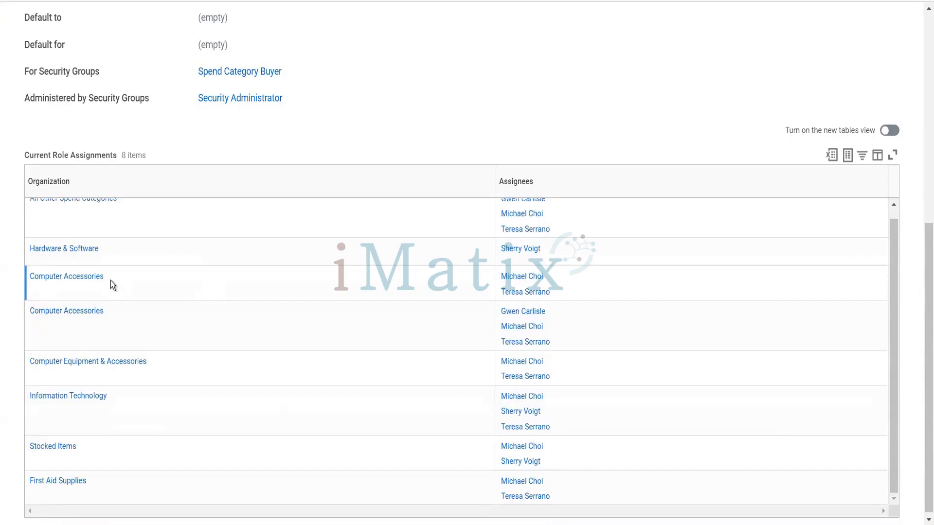
mouse_move(111, 284)
mouse_move(547, 295)
scroll(403, 261, up, 1)
scroll(352, 127, up, 8)
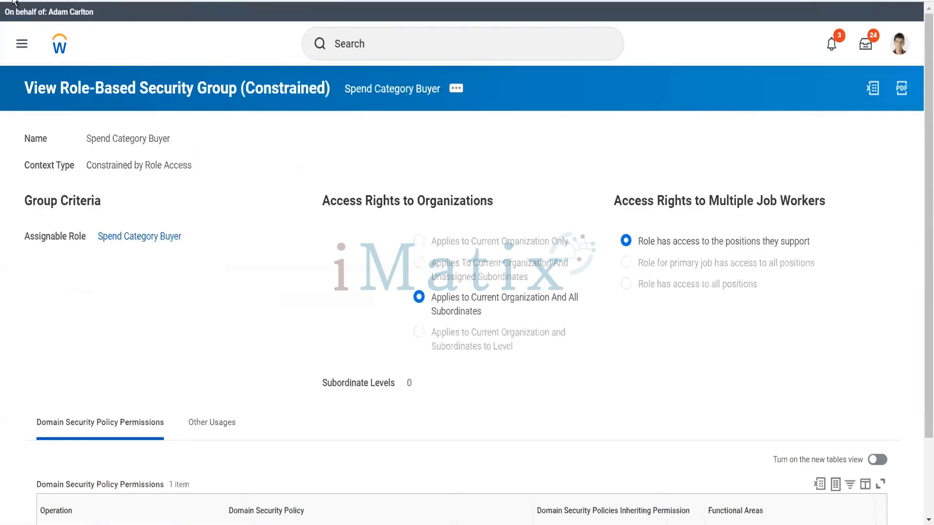
Return to the Category Buyer security group and open the assignable role of its included Business Site Buyer group.
click(11, 0)
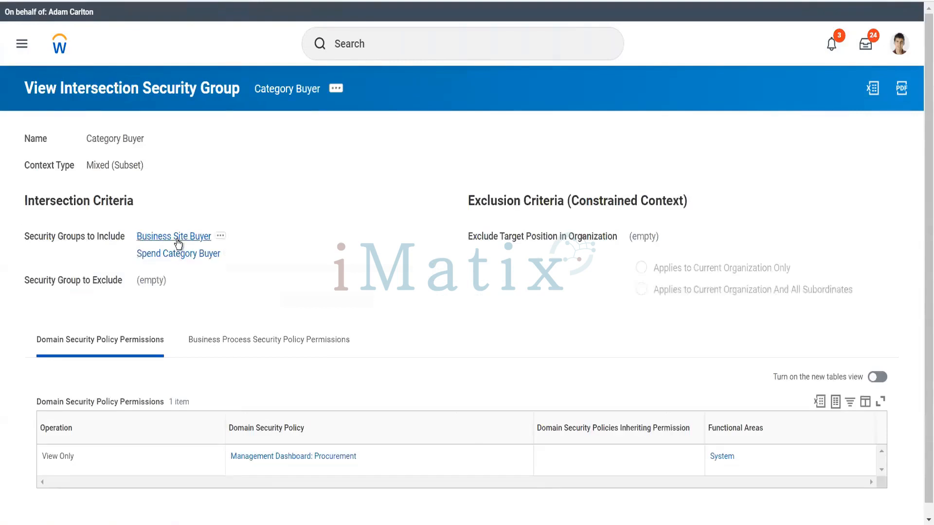
click(177, 239)
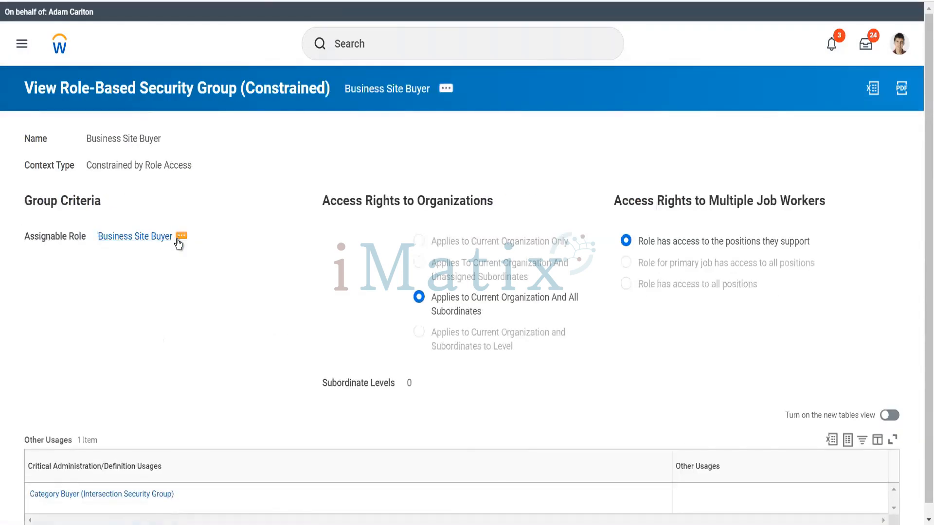
scroll(188, 317, down, 1)
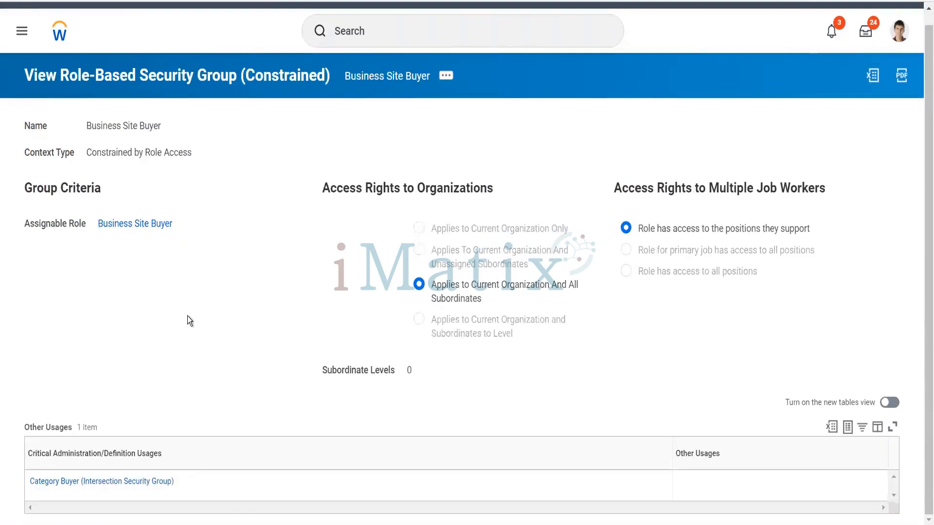
click(151, 232)
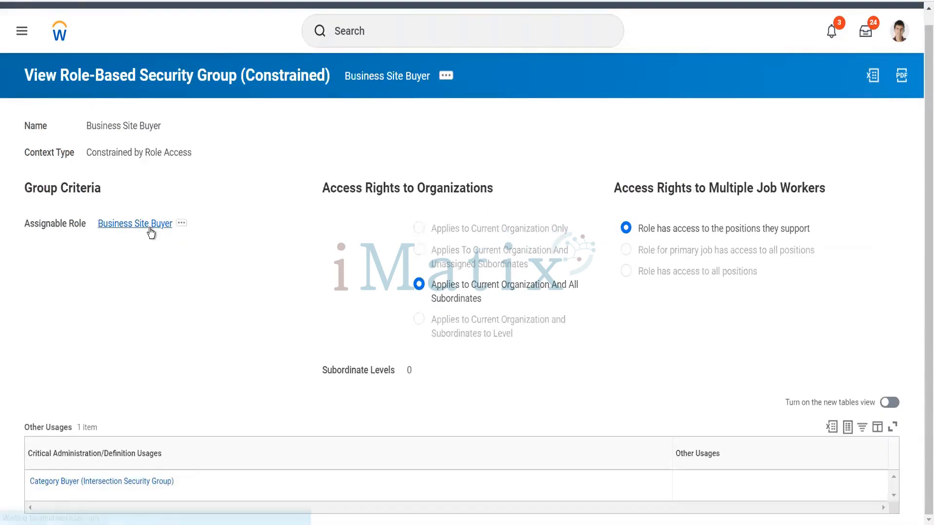
Review the Business Site Buyer role's current assignments by location and assignee, and return to the requisition process steps.
scroll(150, 229, down, 4)
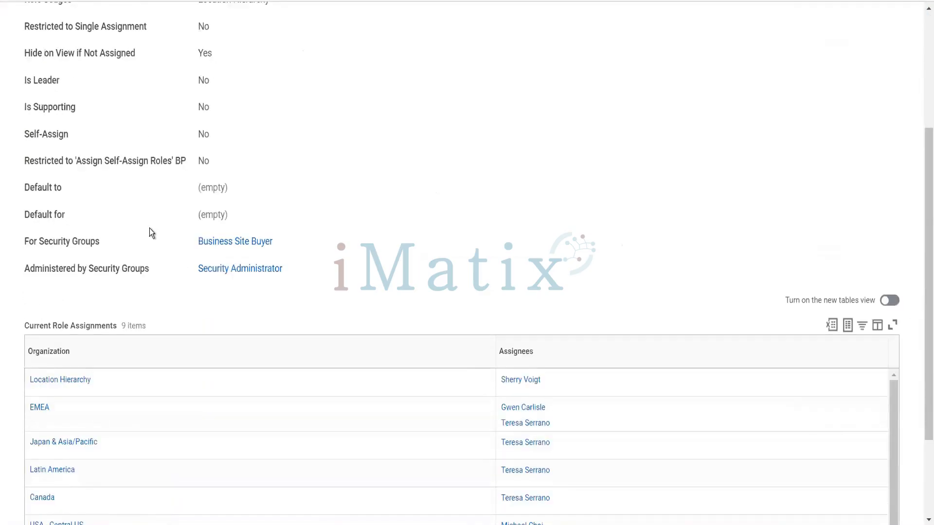
scroll(150, 231, down, 3)
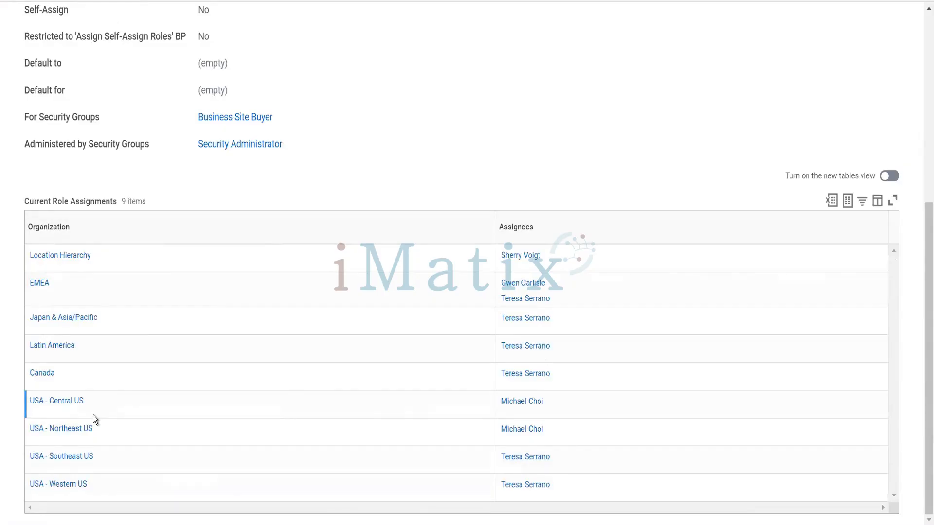
scroll(165, 176, up, 6)
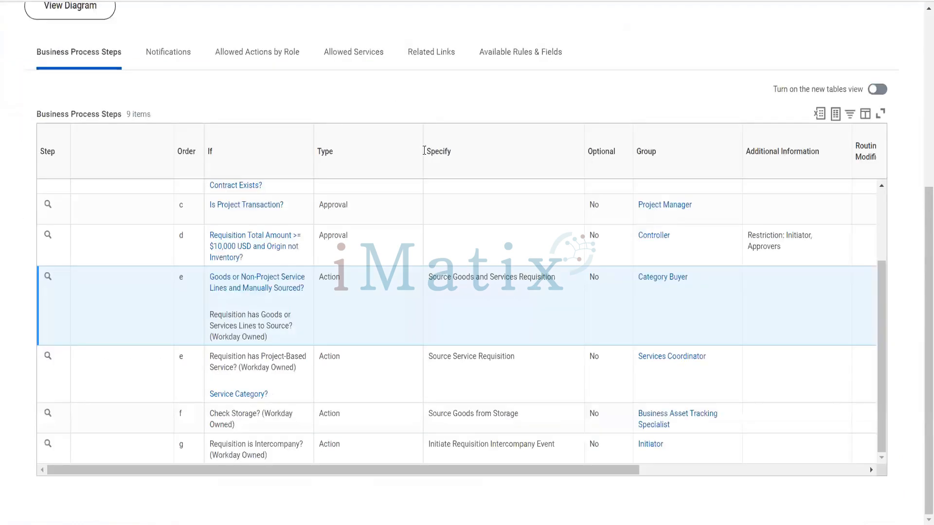
Open the Controller security group of approval step d in a new tab and go into its Controller assignable role.
scroll(533, 247, up, 2)
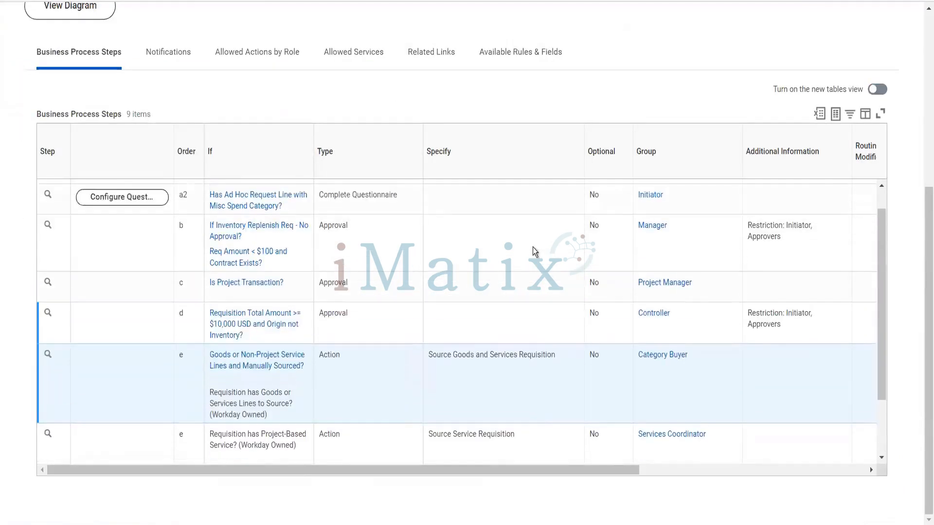
mouse_move(662, 310)
right_click(661, 309)
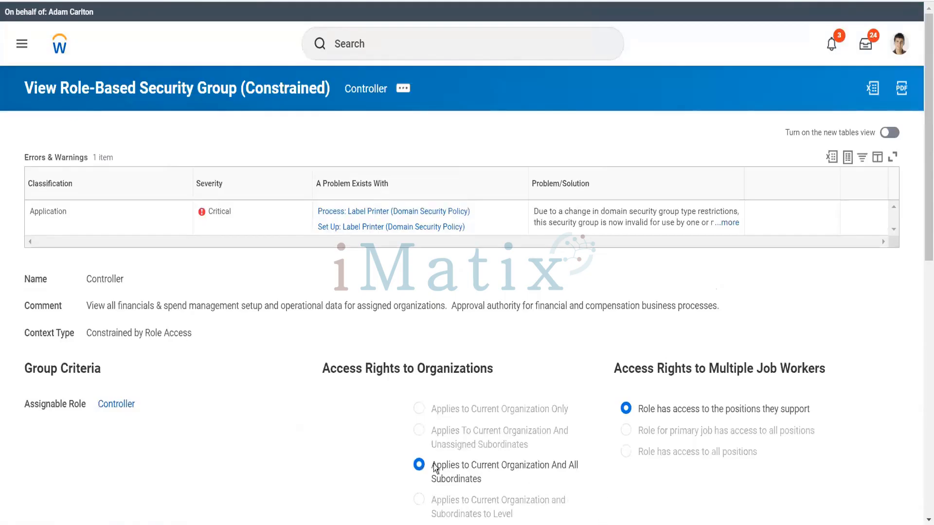
scroll(421, 464, down, 5)
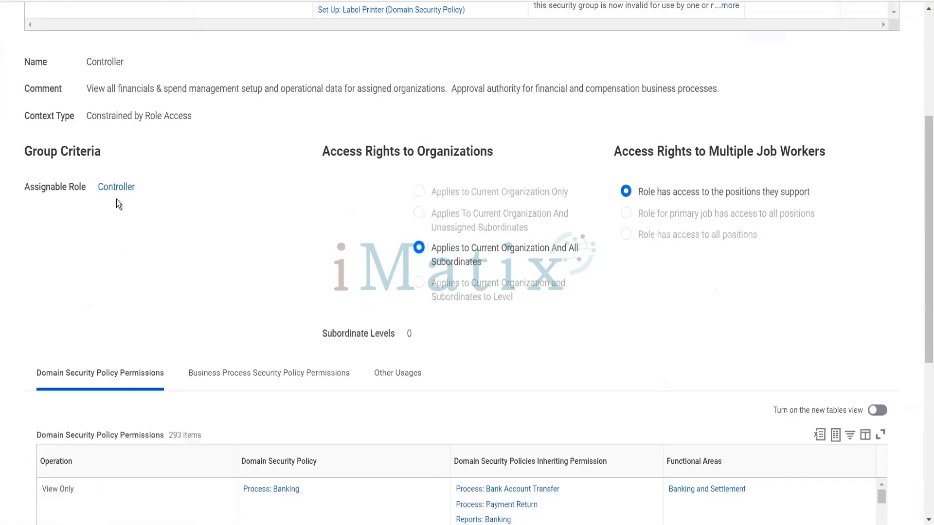
mouse_move(114, 192)
click(112, 188)
Review the Controller role's current assignments by organization and assignee.
scroll(210, 341, down, 8)
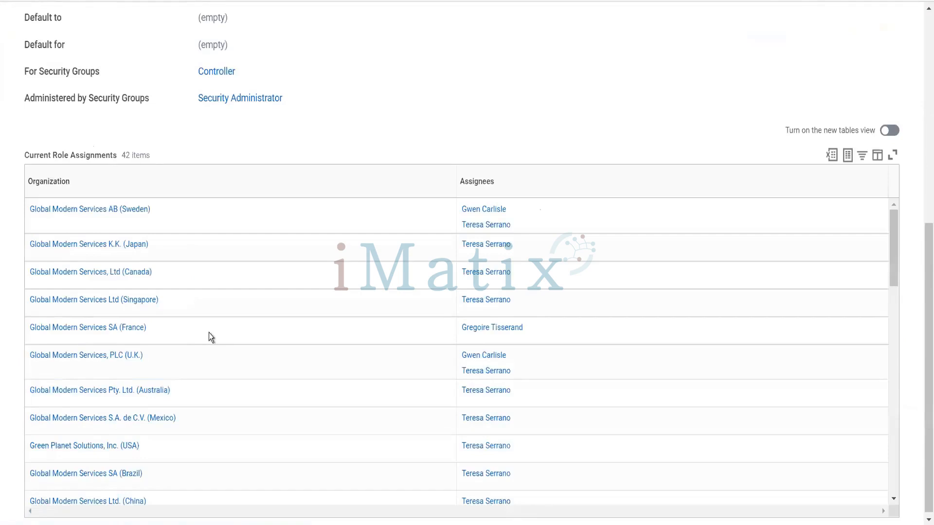
click(154, 359)
click(165, 405)
scroll(191, 200, up, 6)
scroll(191, 200, up, 2)
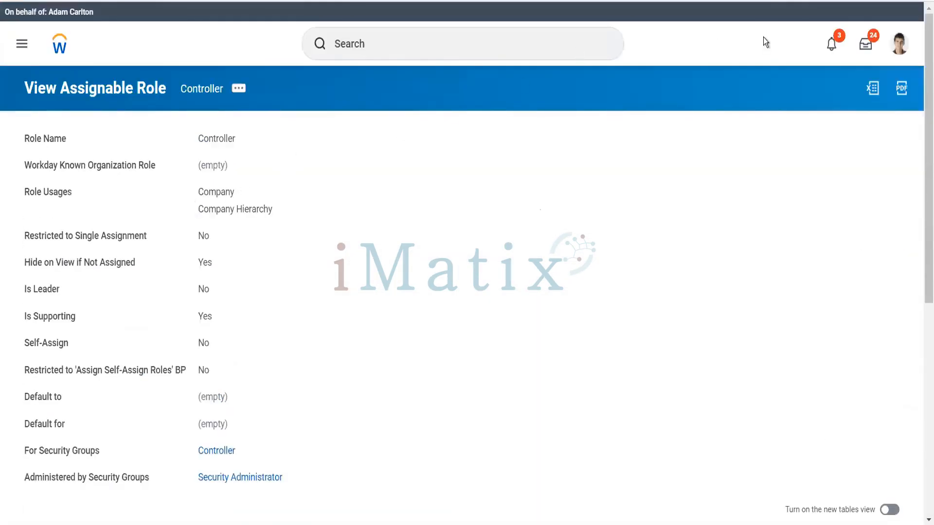
Open the proxied worker's own profile and view the organizations listed under their job information.
click(899, 45)
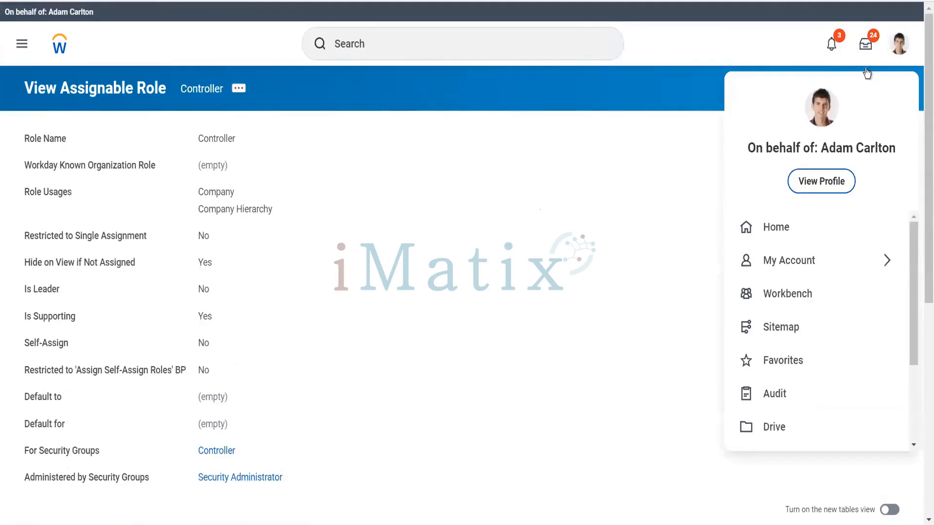
click(832, 190)
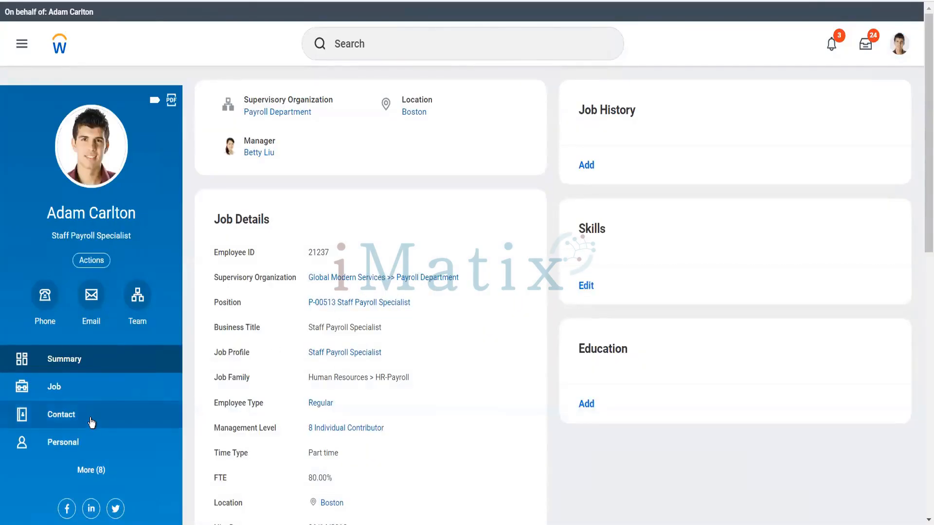
click(78, 401)
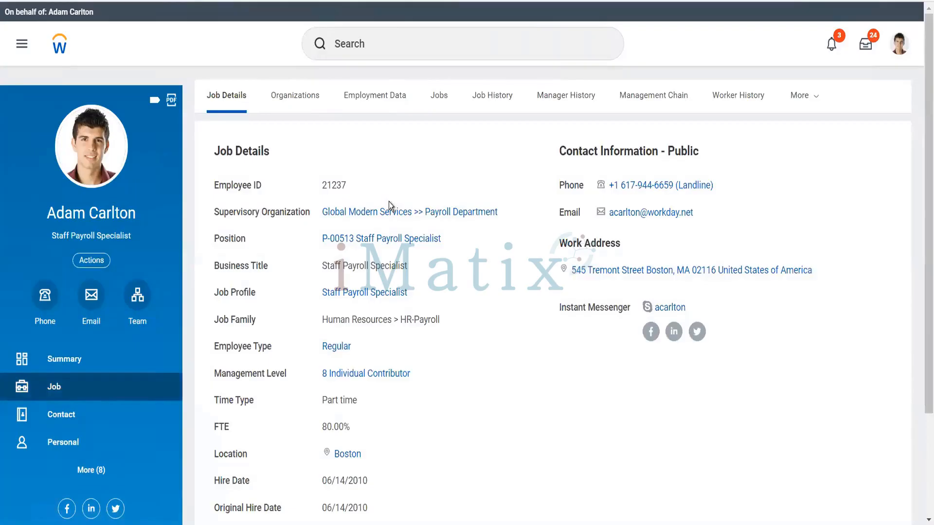
click(303, 103)
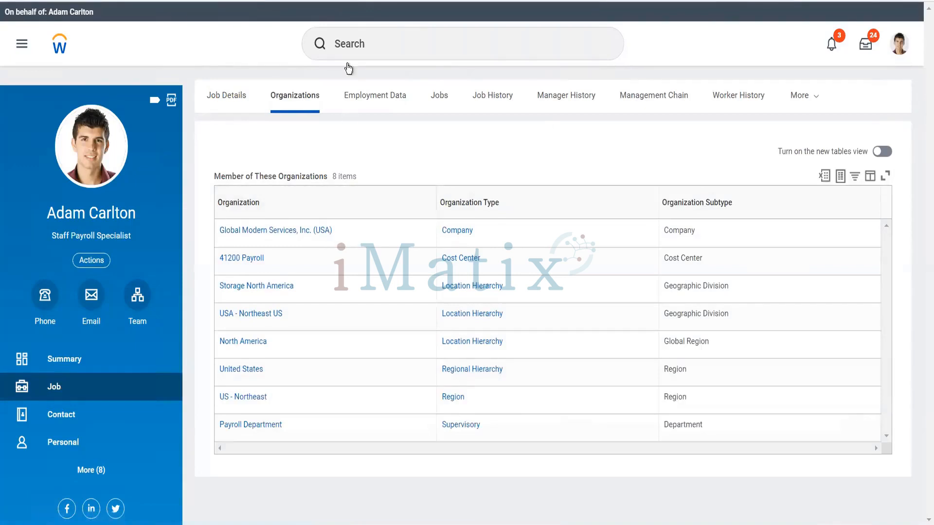
Search for "Bp: Purch order", open Purchase Order Event (Default Definition) and review its business process steps.
click(341, 48)
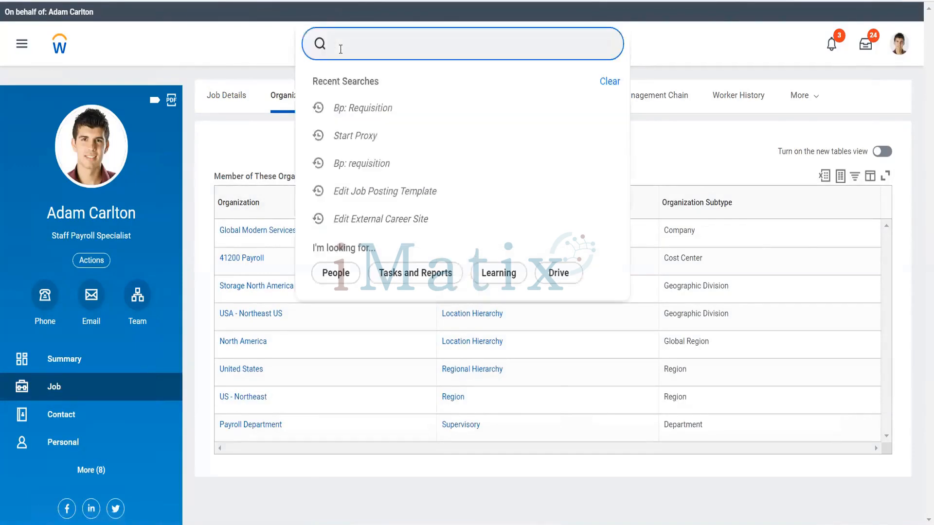
text(Bp: Pur)
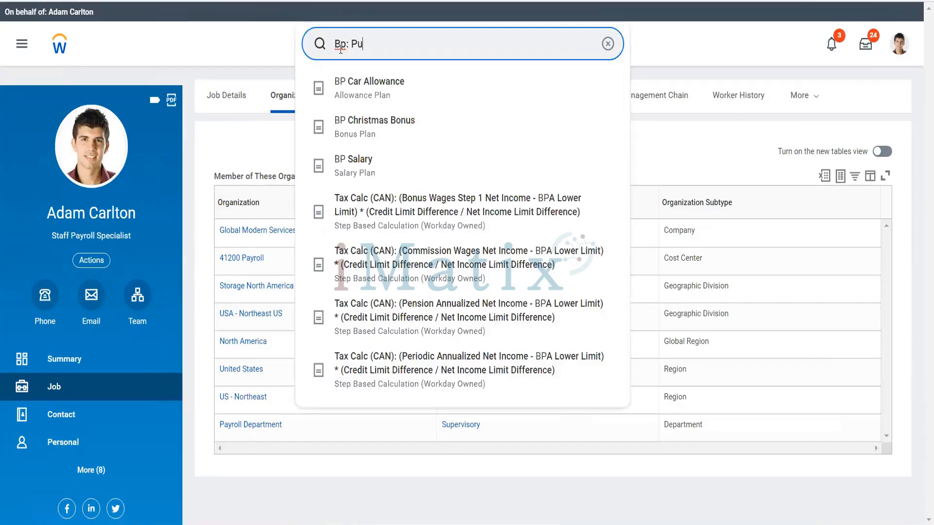
text(ch order)
key(Return)
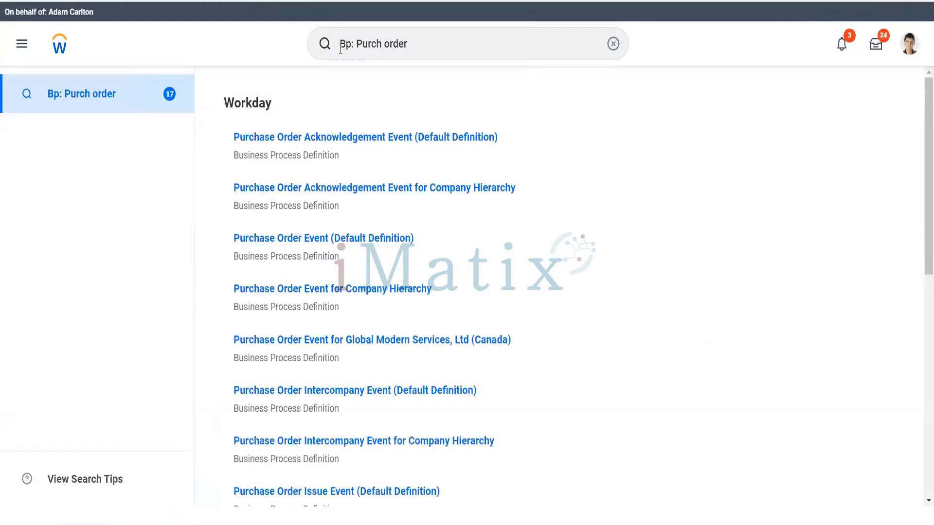
click(340, 238)
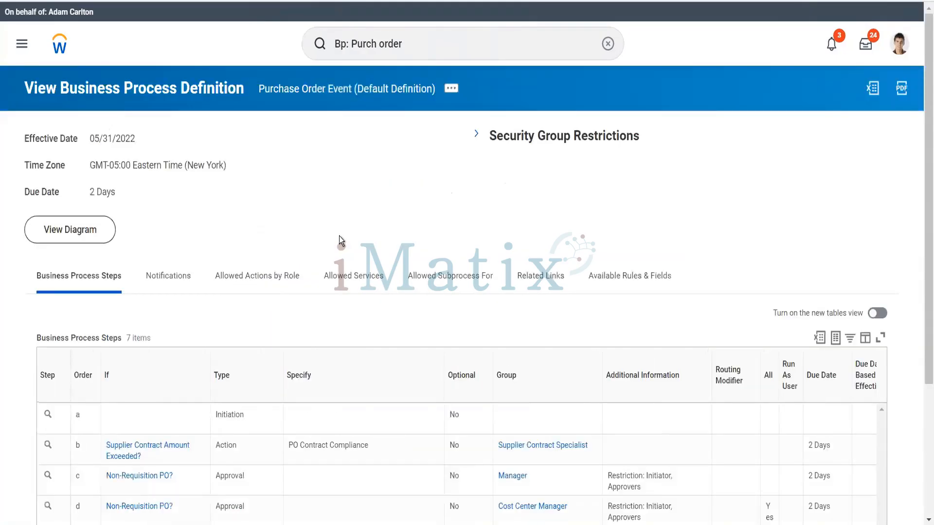
scroll(339, 238, down, 4)
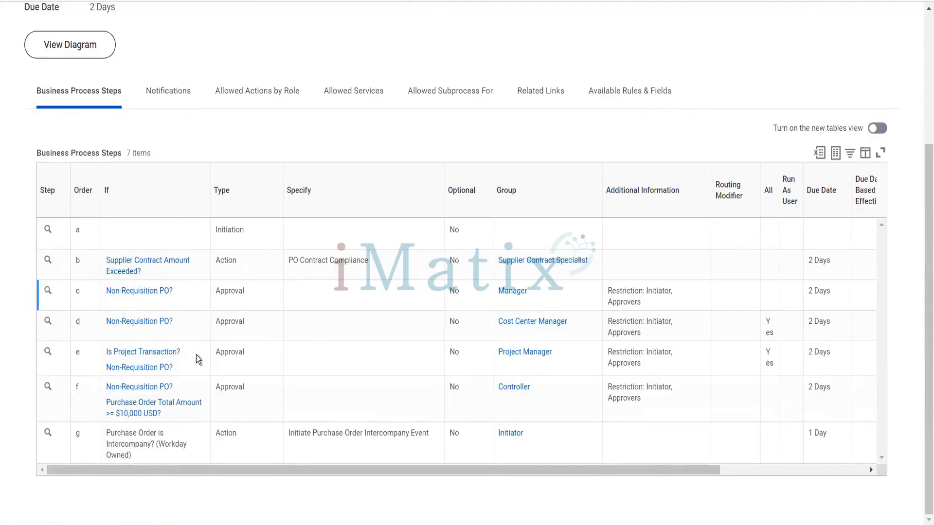
Open the assignable role behind step b's Supplier Contract Specialist group and review its current assignments by organization.
click(518, 265)
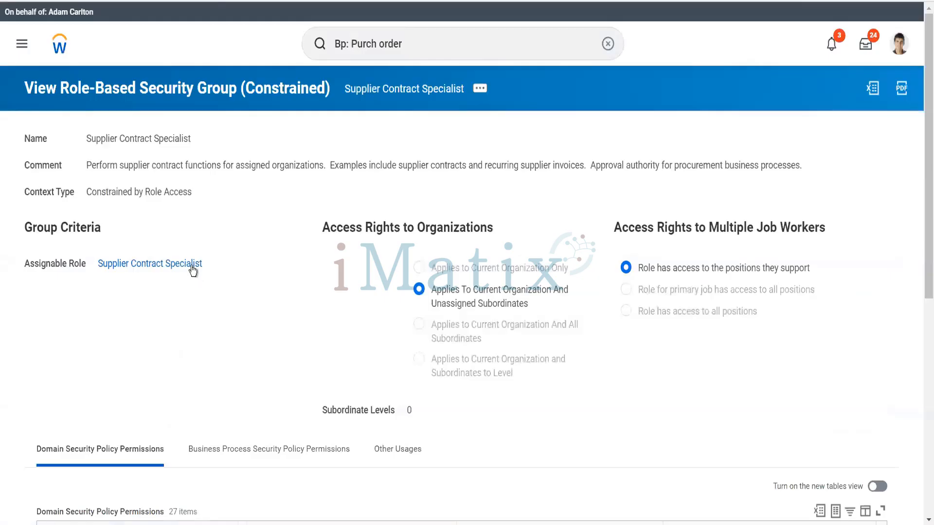
mouse_move(193, 271)
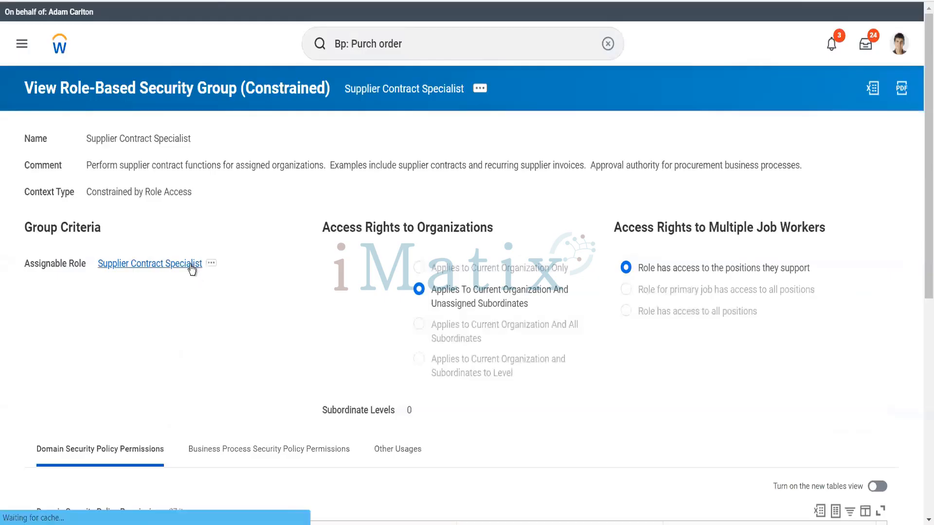
click(192, 269)
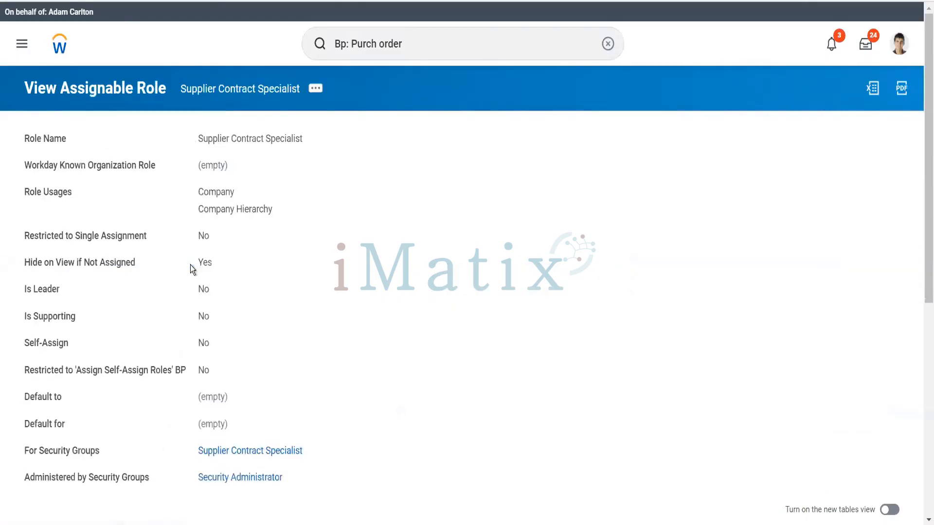
scroll(191, 268, down, 8)
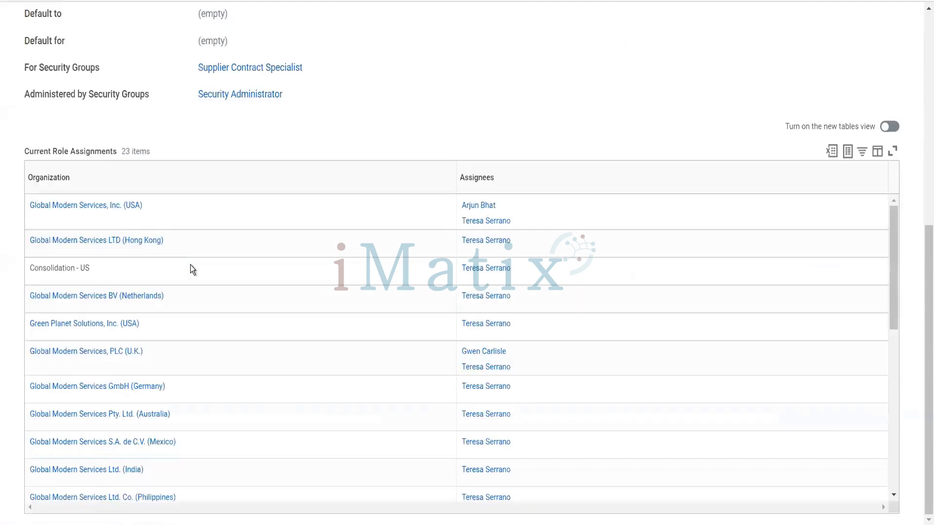
click(246, 243)
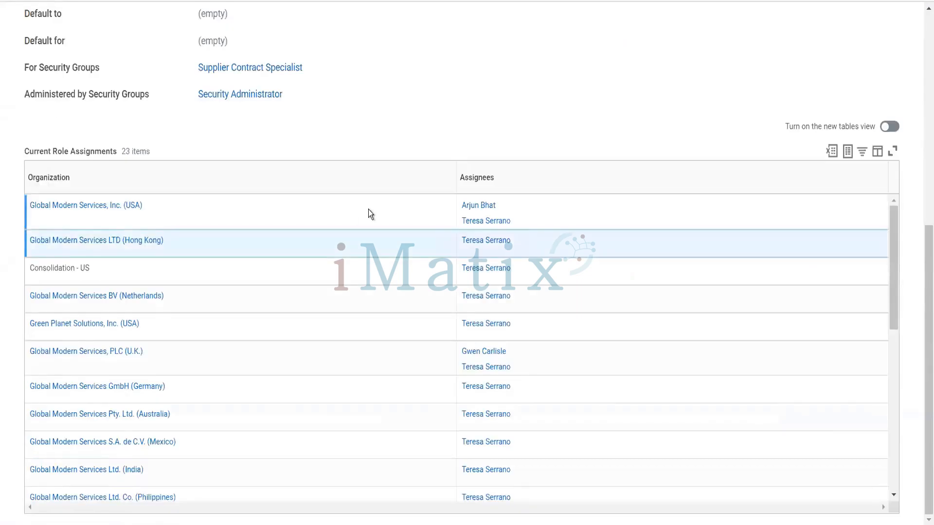
scroll(369, 210, up, 3)
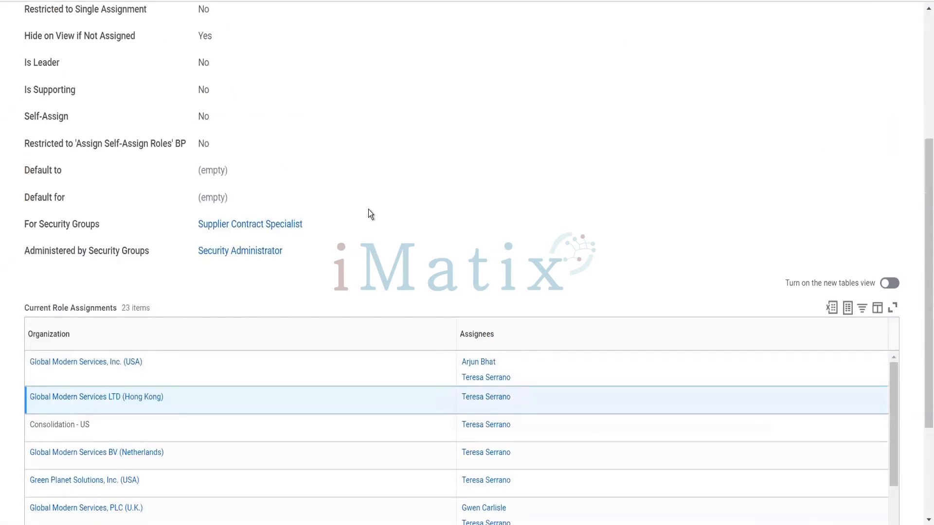
scroll(369, 214, up, 4)
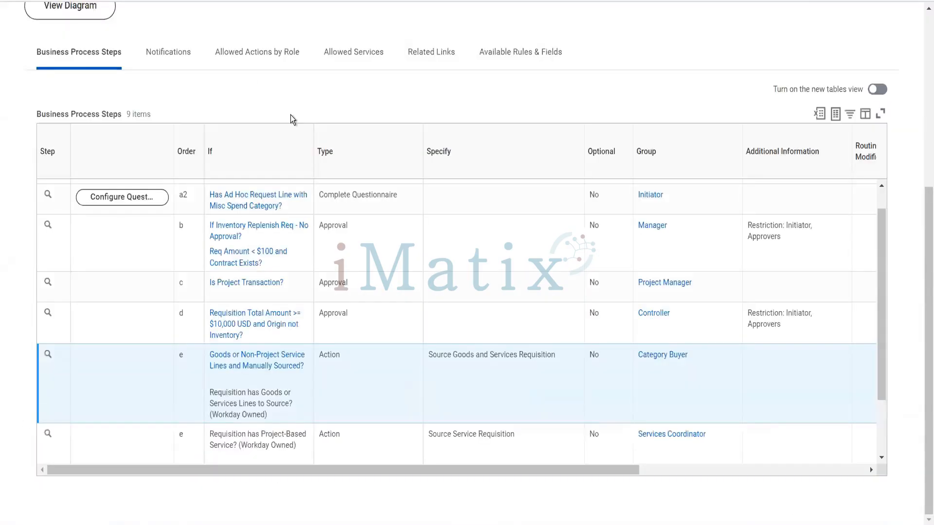
From the Requisition Event definition, search for "create catalo", view the Create Supplier Catalog form and cancel it.
scroll(290, 115, up, 5)
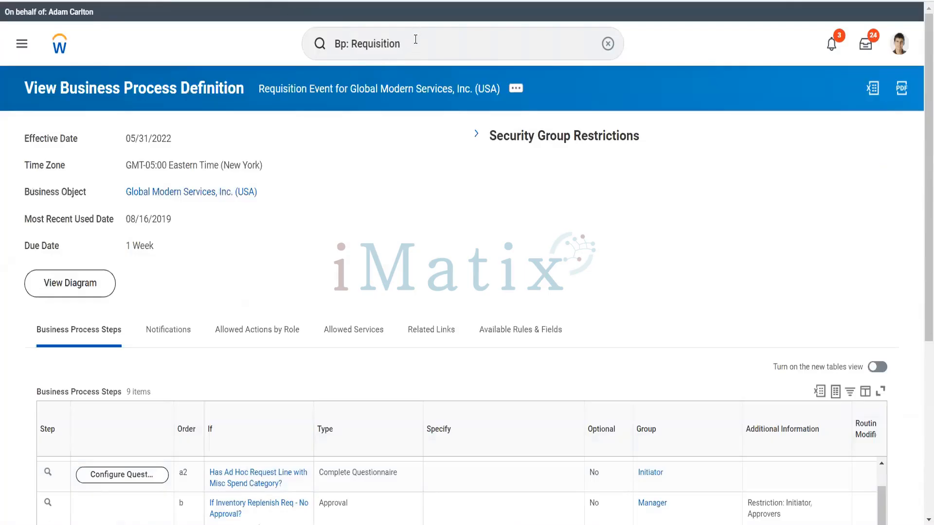
click(411, 36)
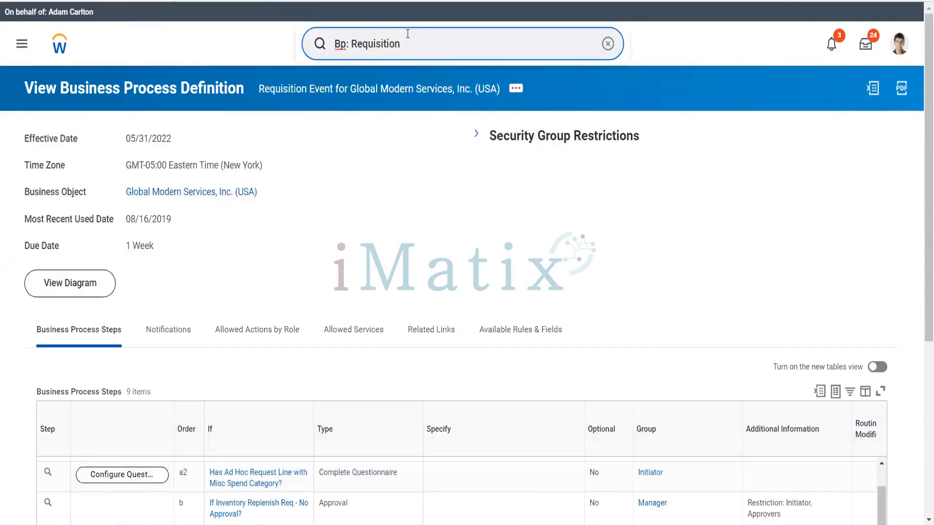
drag(408, 33, 334, 53)
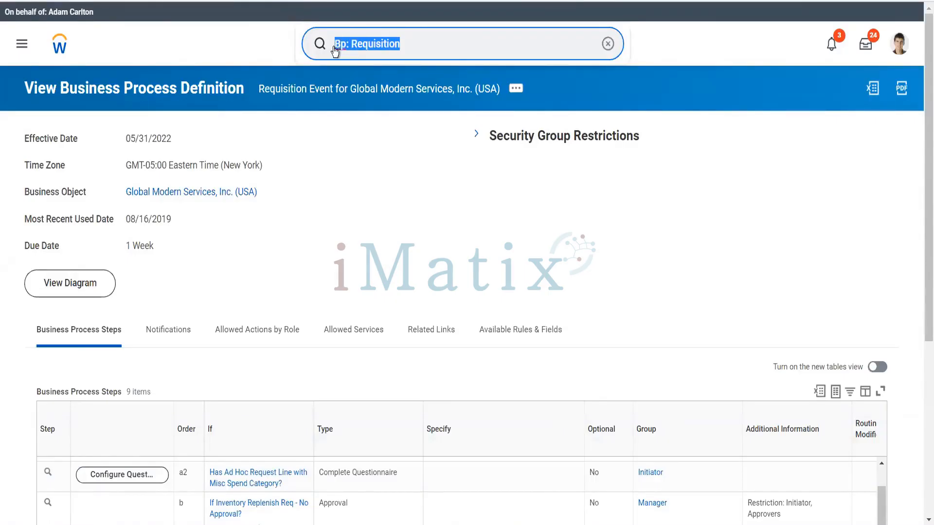
text(c)
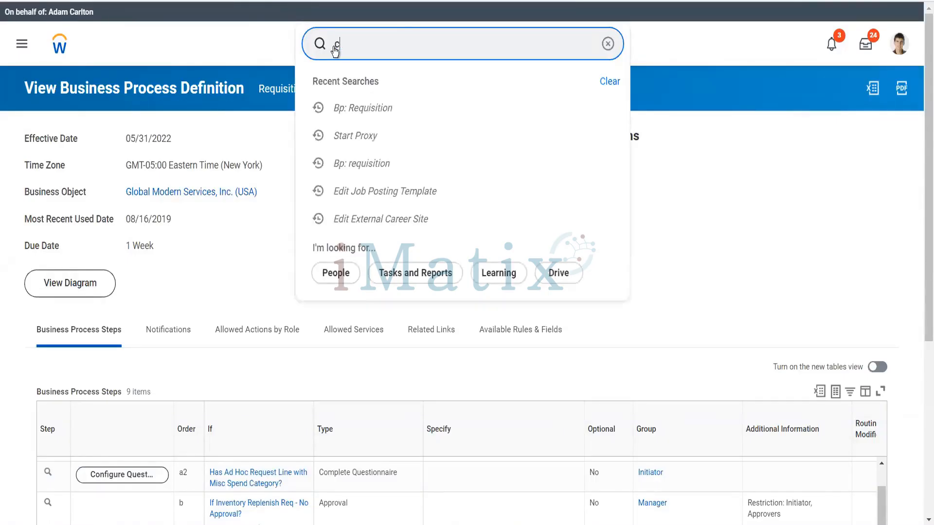
text(reate cat)
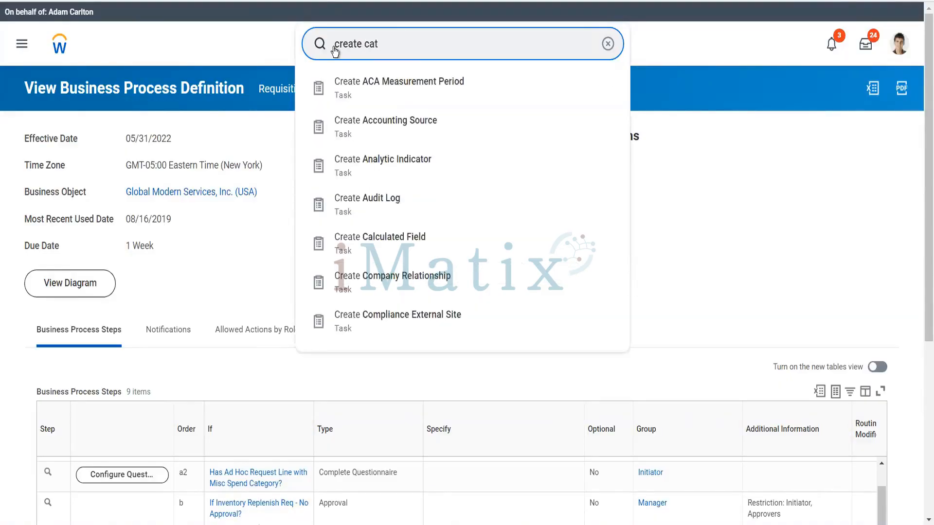
text(alo)
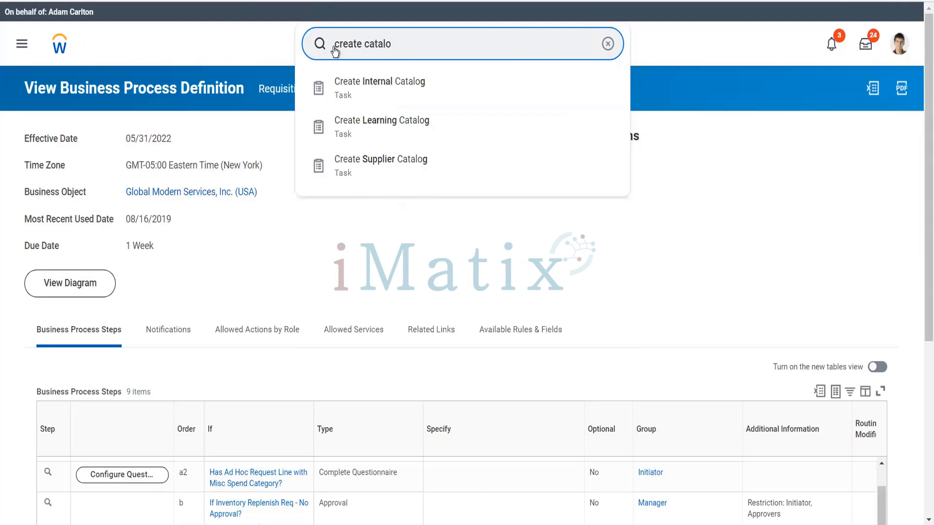
click(390, 166)
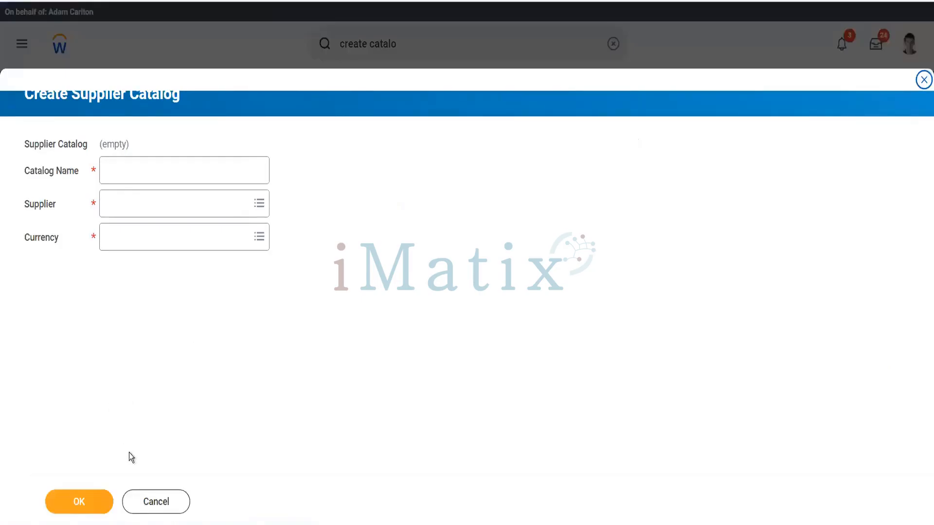
click(156, 502)
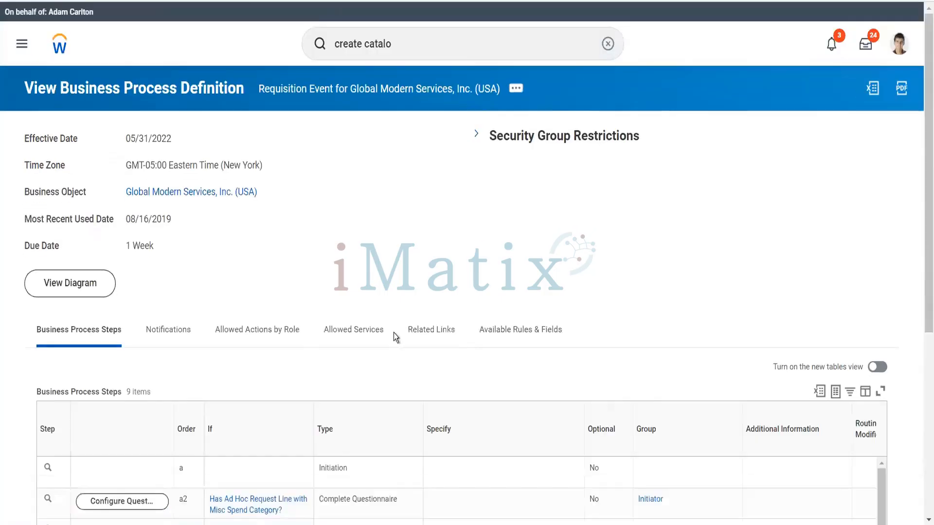
Search for "supplier catalo" and open the View Supplier Catalog report.
click(390, 42)
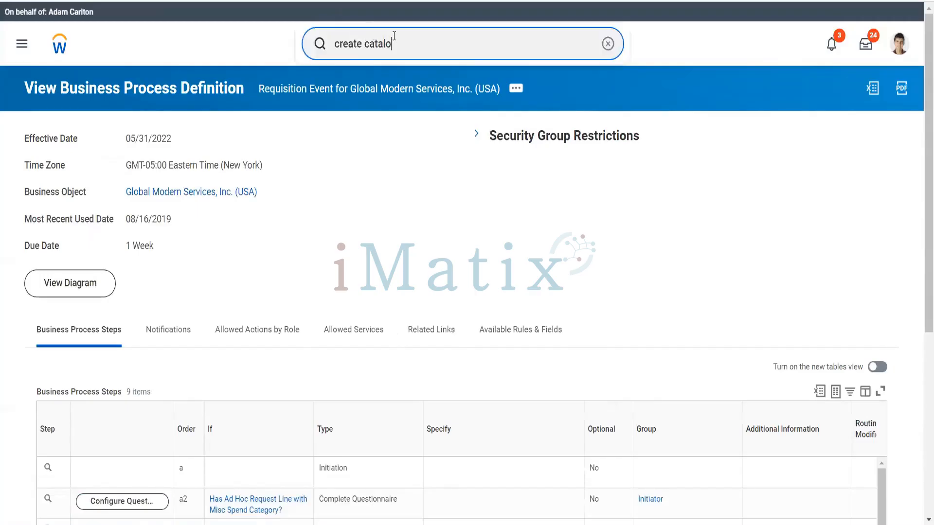
key(ctrl+a)
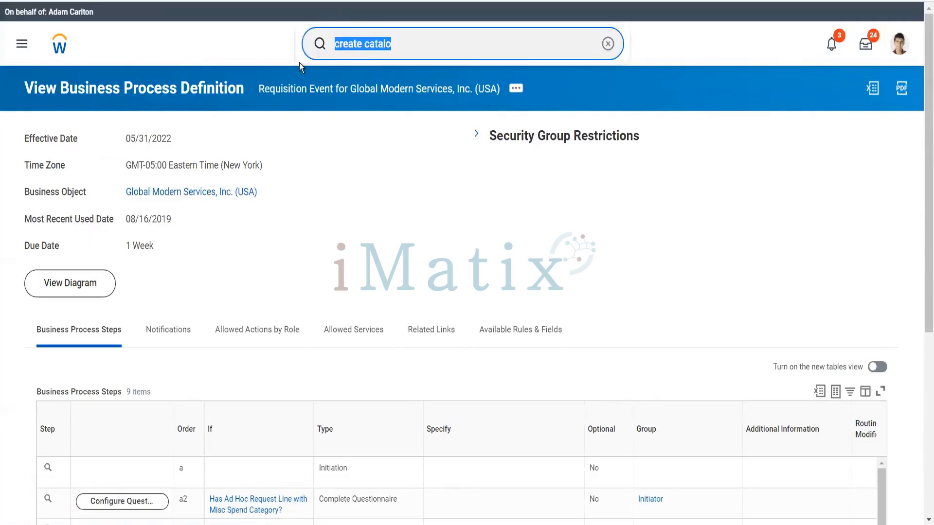
text(suppl)
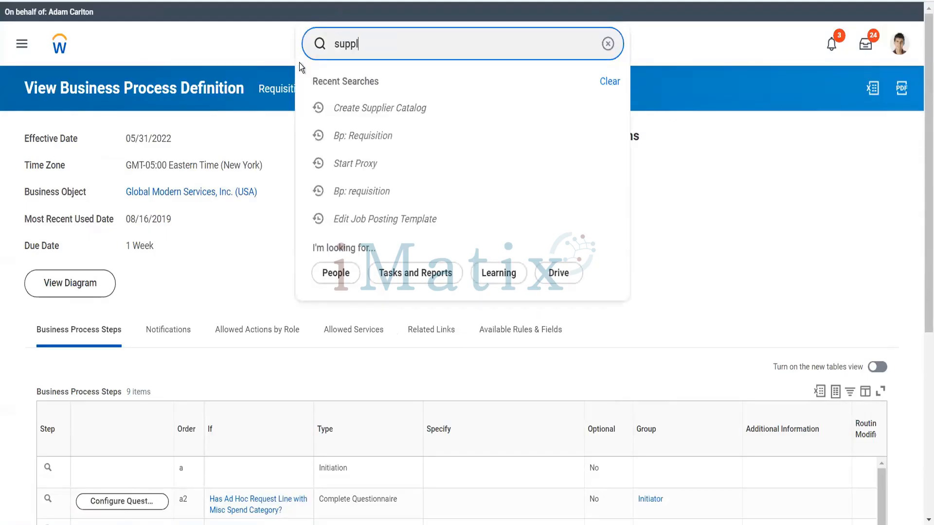
text(ier cata)
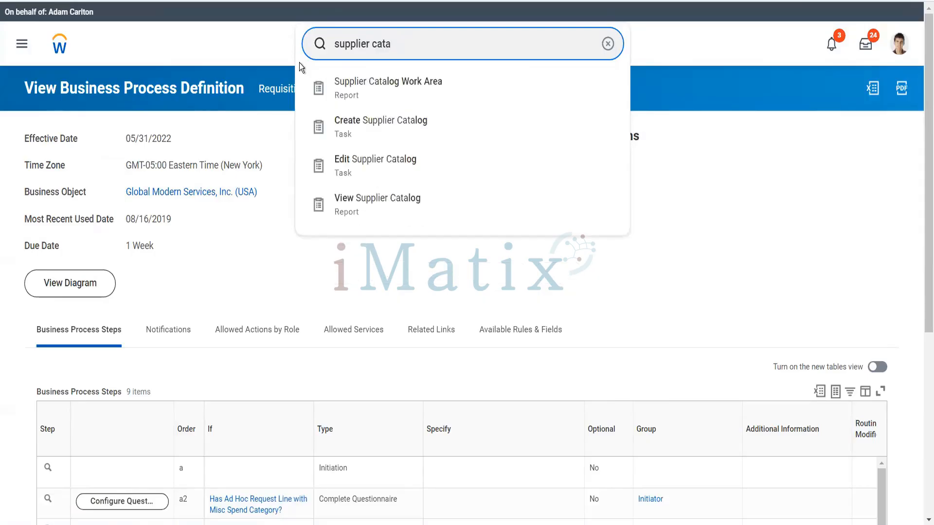
text(lo)
click(365, 202)
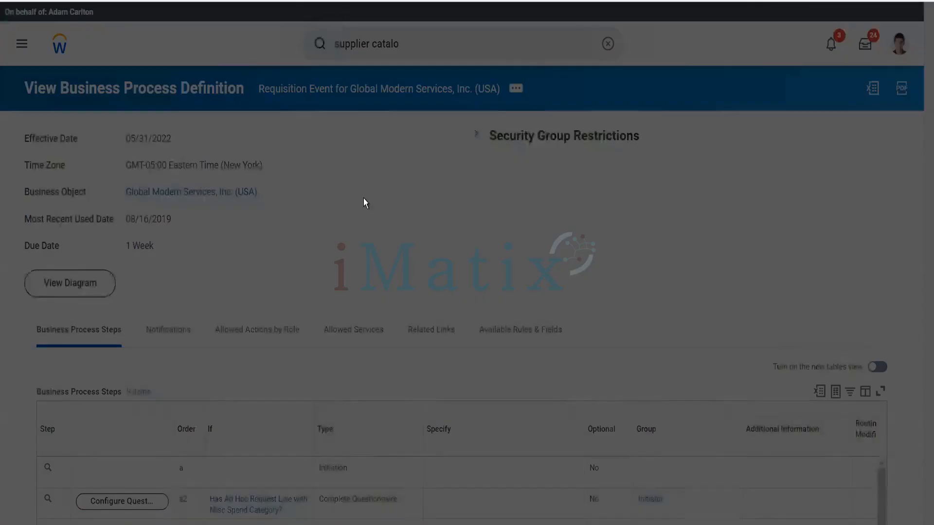
Choose Dell Singapore Catalog from all supplier catalogs and view its catalog items.
click(411, 179)
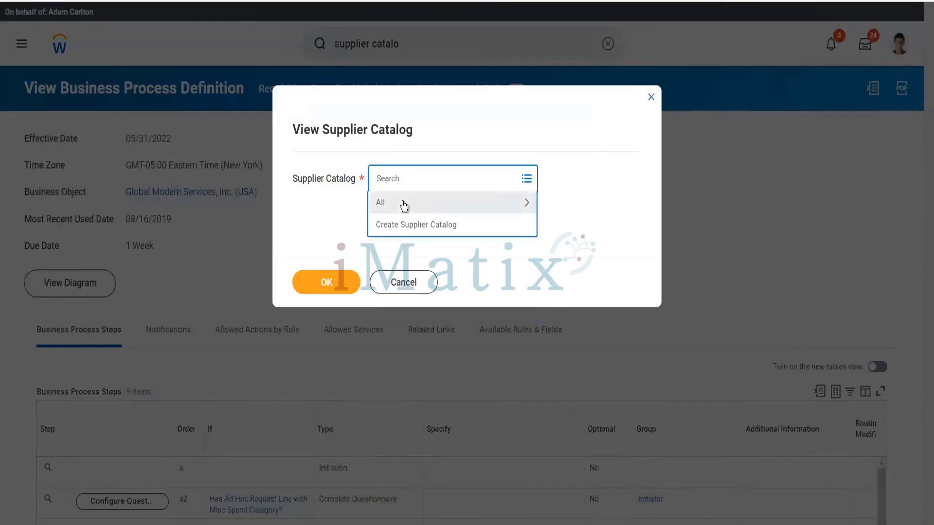
click(403, 201)
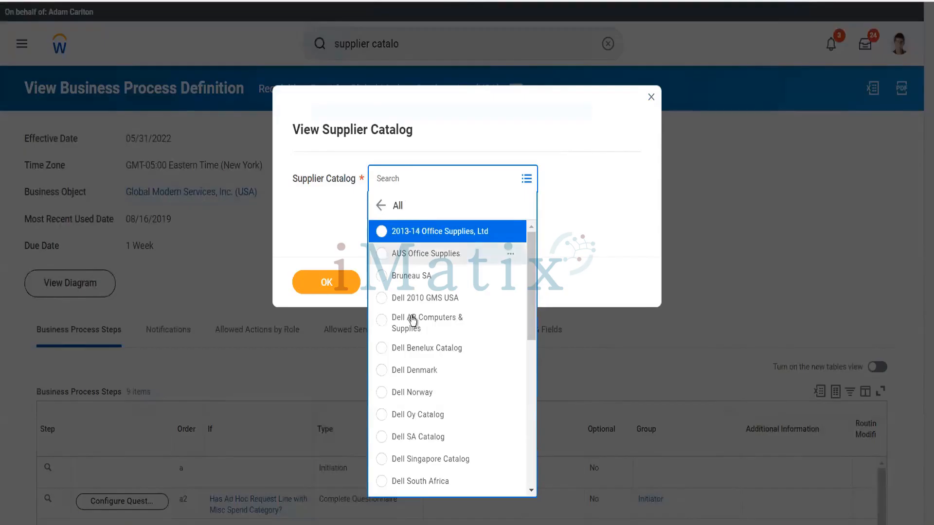
scroll(419, 386, down, 4)
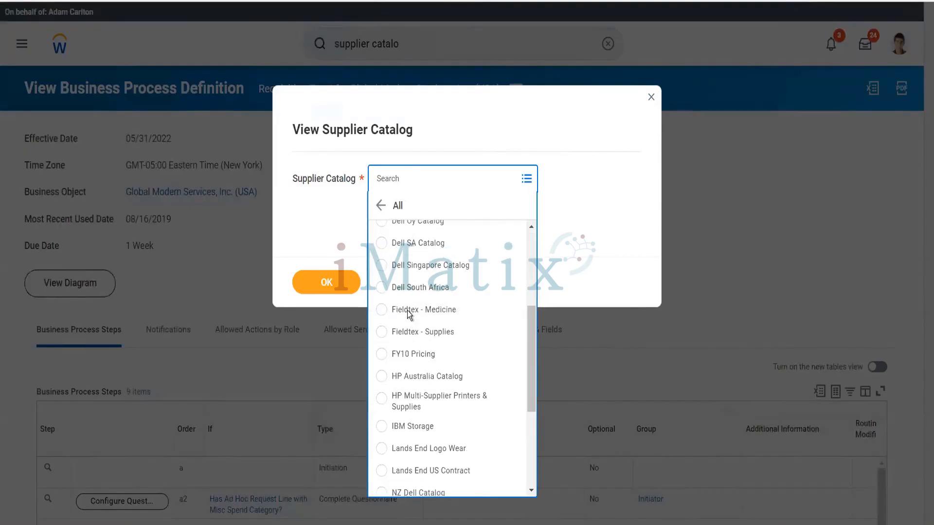
click(411, 268)
click(335, 281)
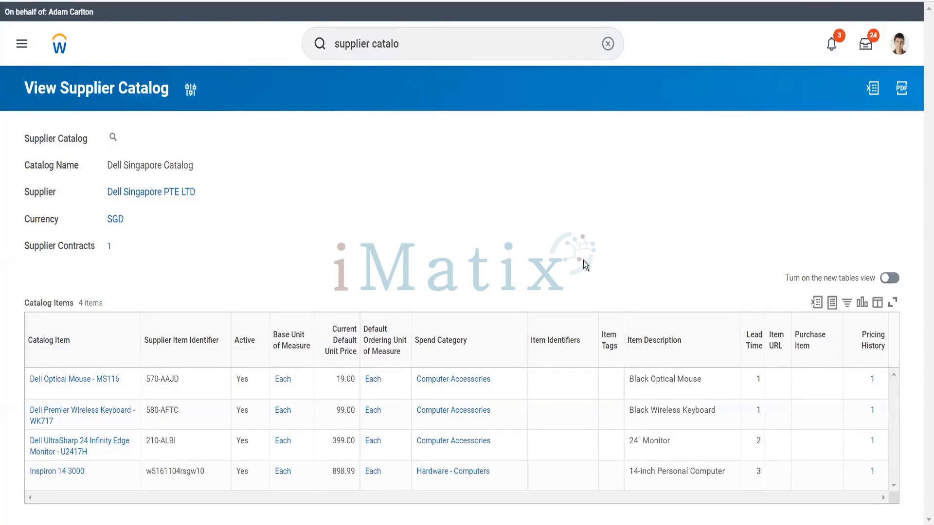
Search for "cr requi" and open the Create Requisition task.
click(399, 44)
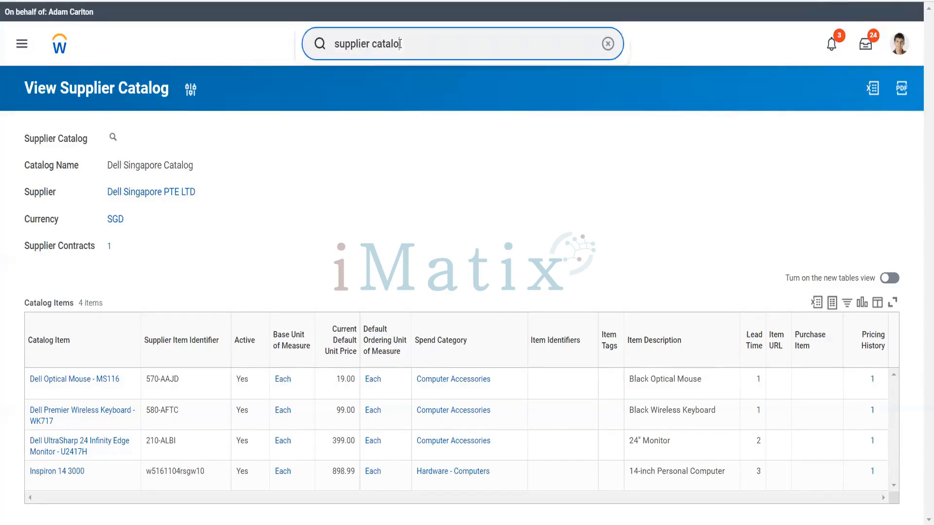
drag(400, 44, 334, 51)
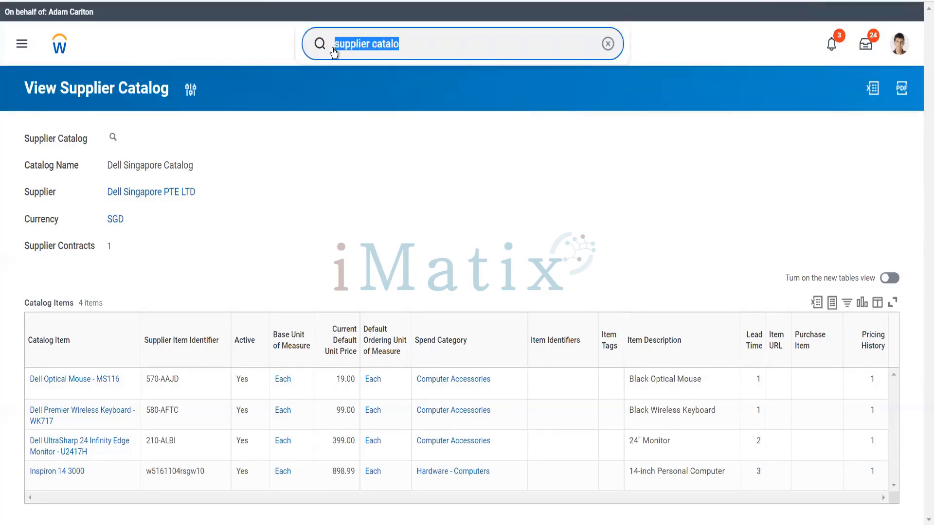
text(cr )
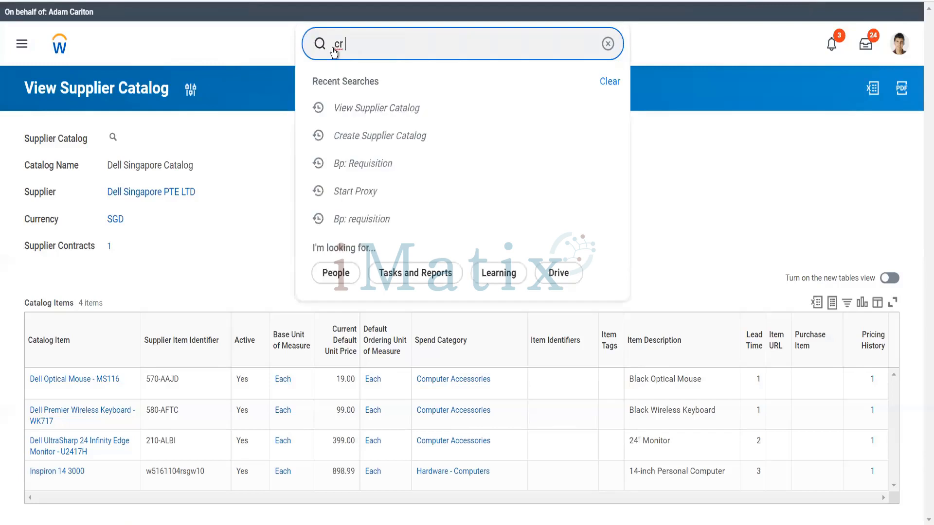
text(requi)
click(351, 90)
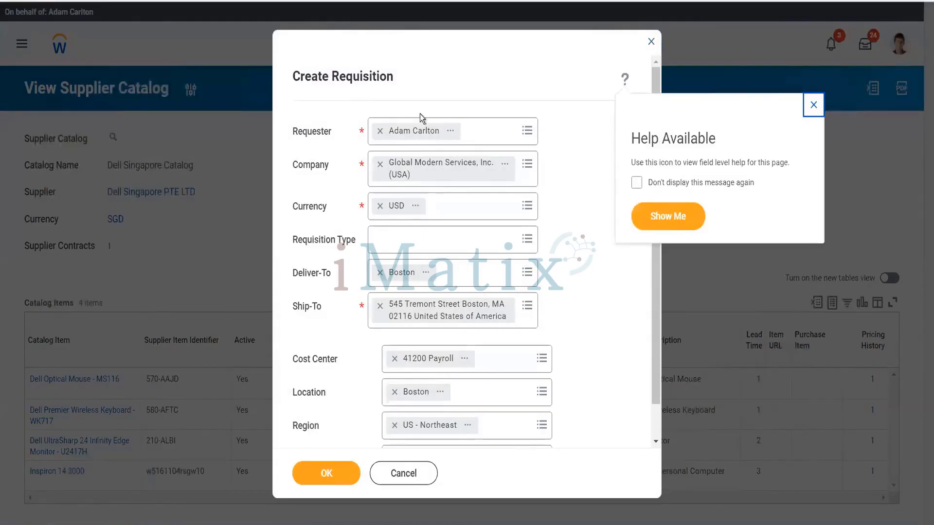
Review the Requester field help, the Requisition Type options and the Ship-To choices in the Create Requisition form.
click(654, 215)
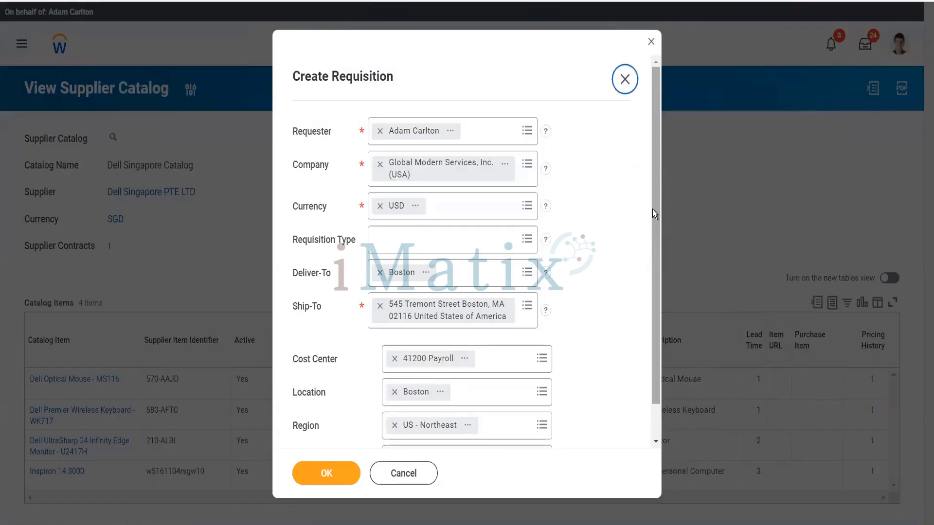
click(544, 132)
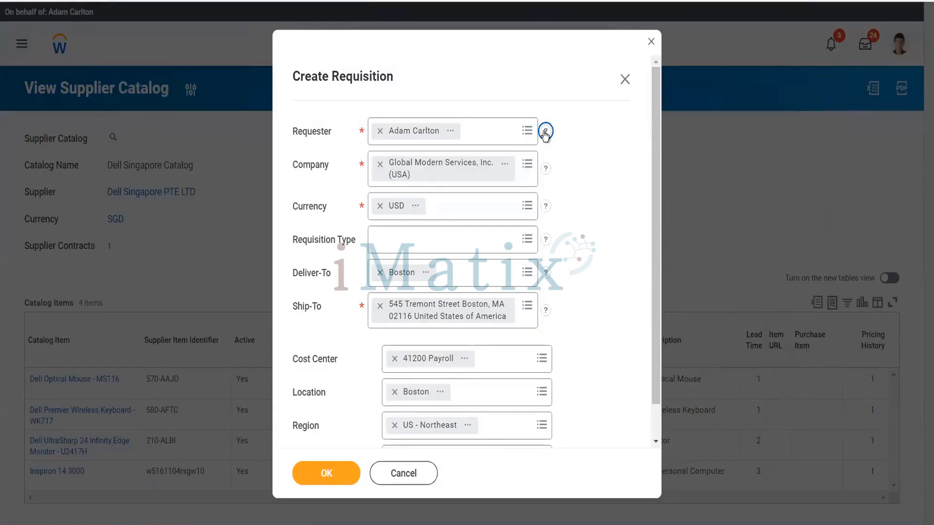
click(545, 133)
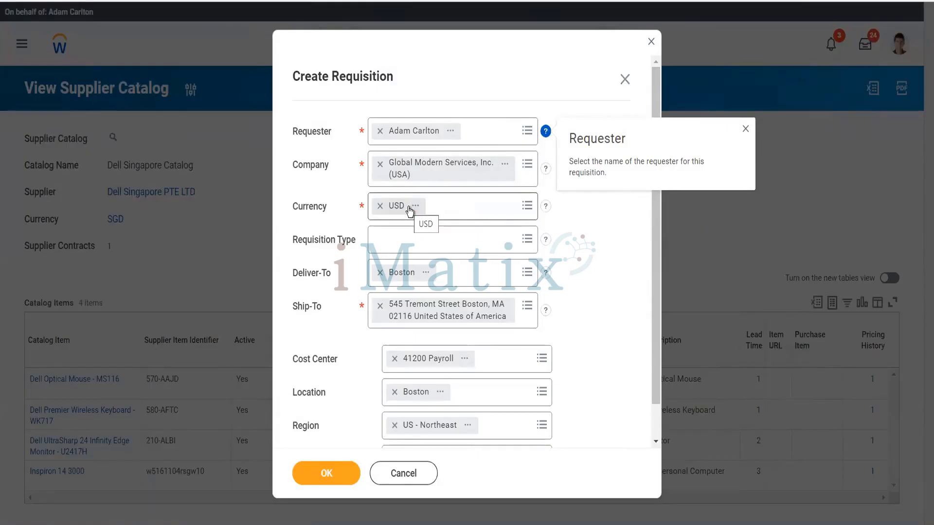
click(389, 252)
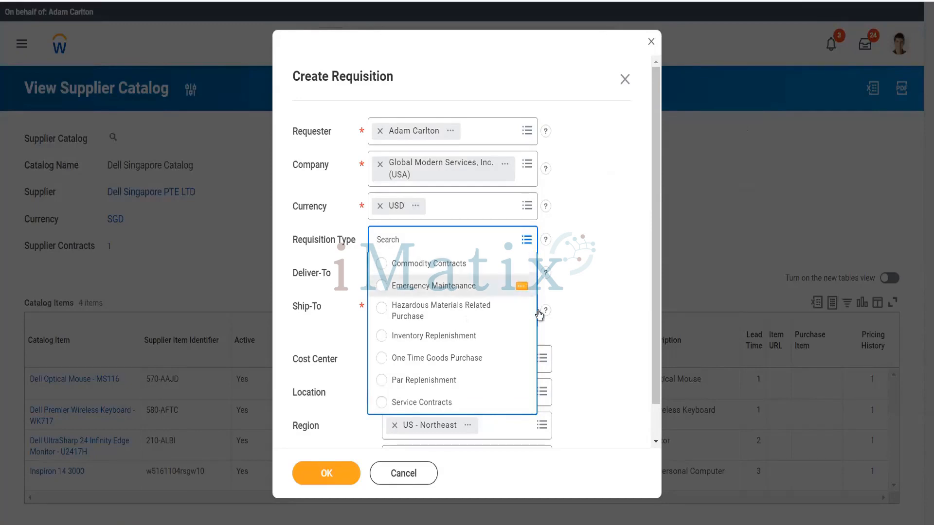
click(573, 334)
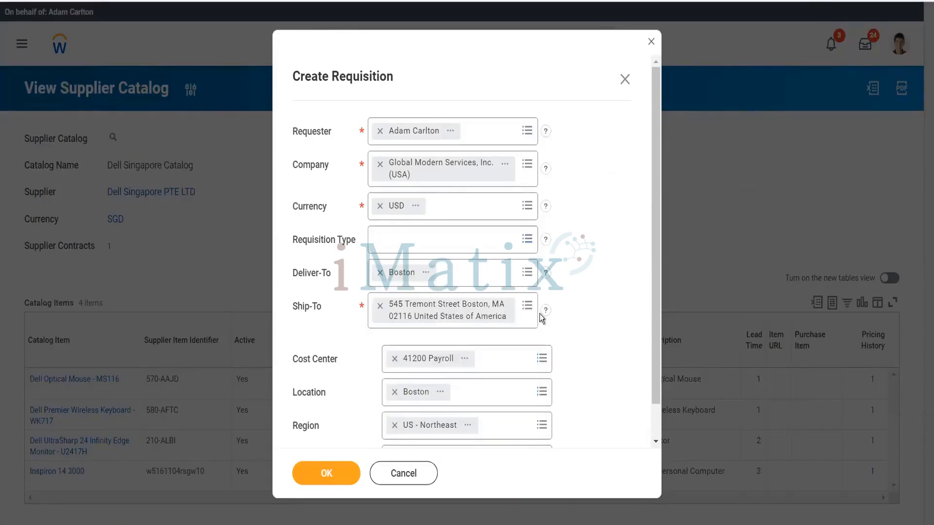
click(424, 308)
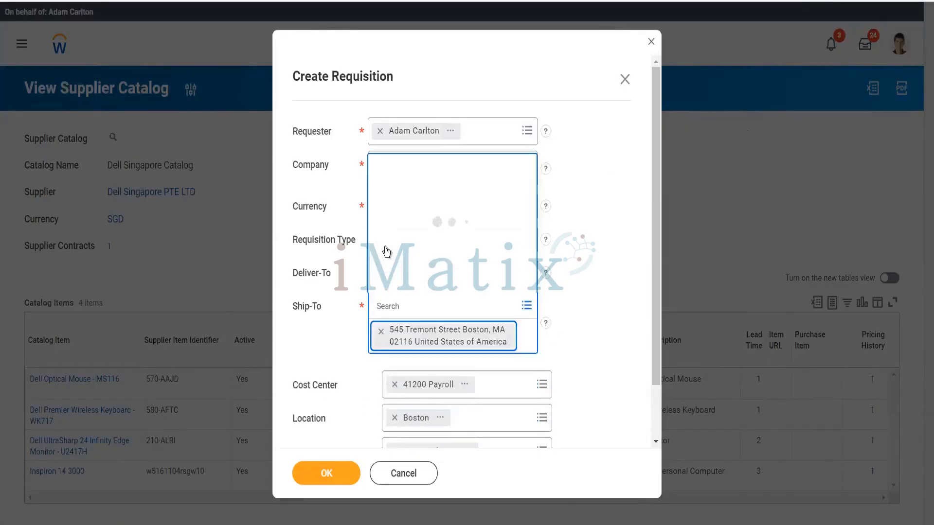
click(343, 249)
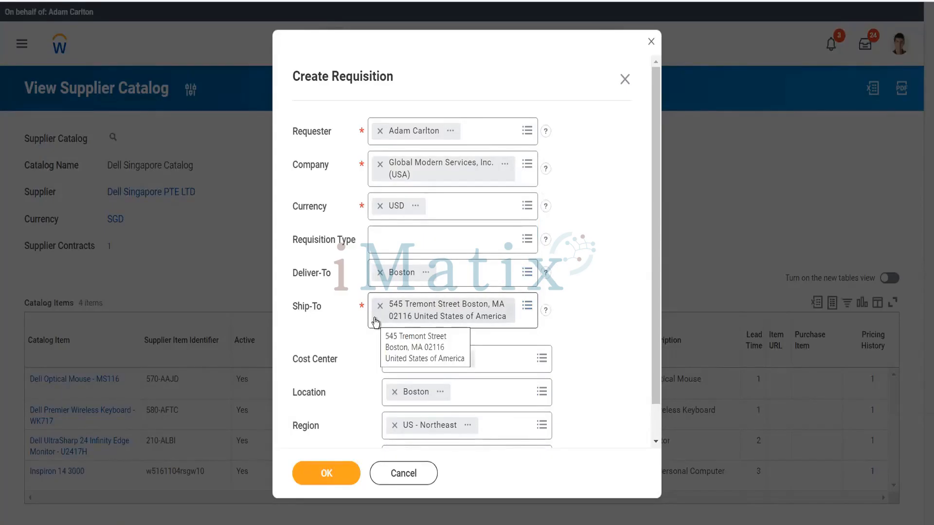
Accept the prefilled requisition details and choose to request non-catalog items.
scroll(375, 322, down, 1)
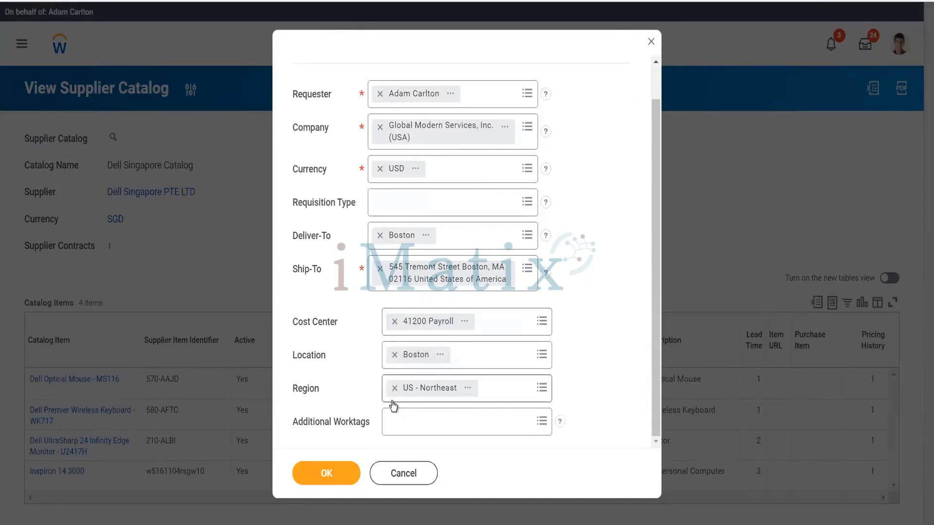
click(354, 476)
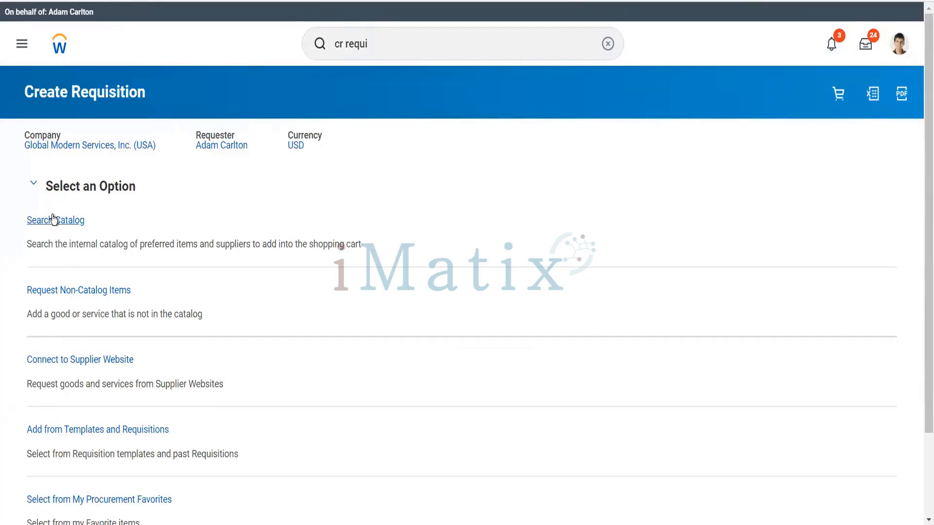
click(68, 290)
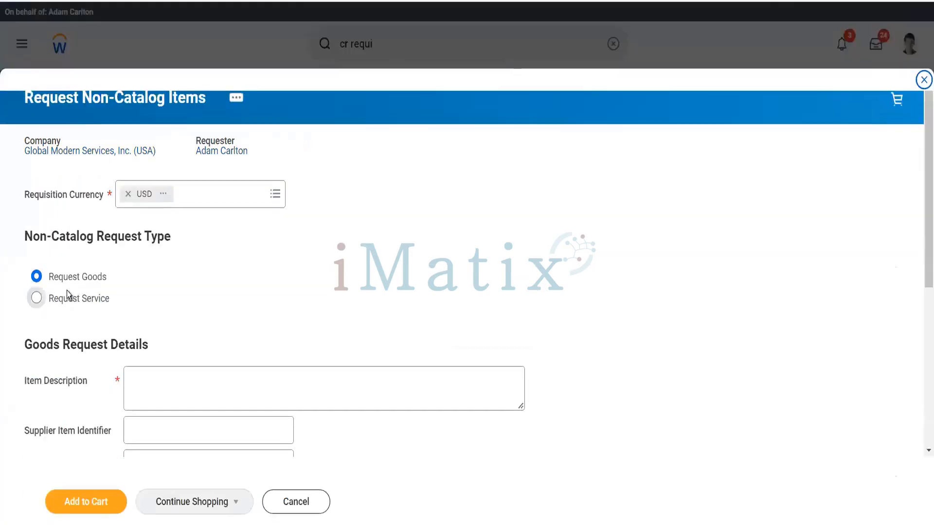
Find "com acc" among the spend categories and set the goods request's Spend Category to Computer Accessories.
scroll(176, 319, down, 4)
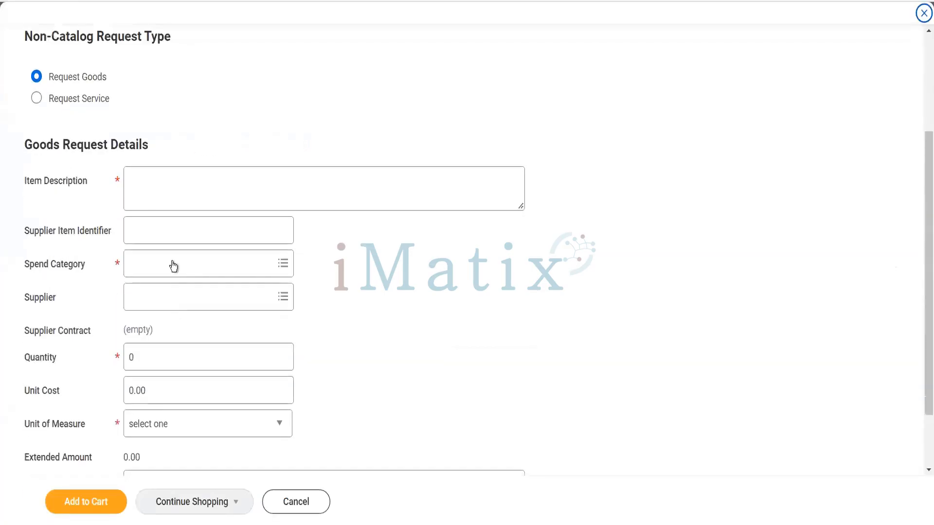
click(174, 265)
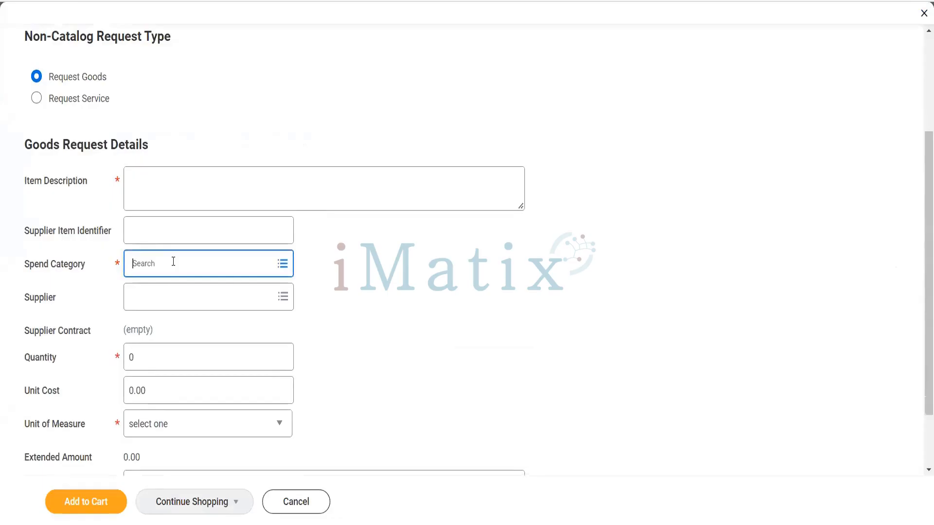
text(c)
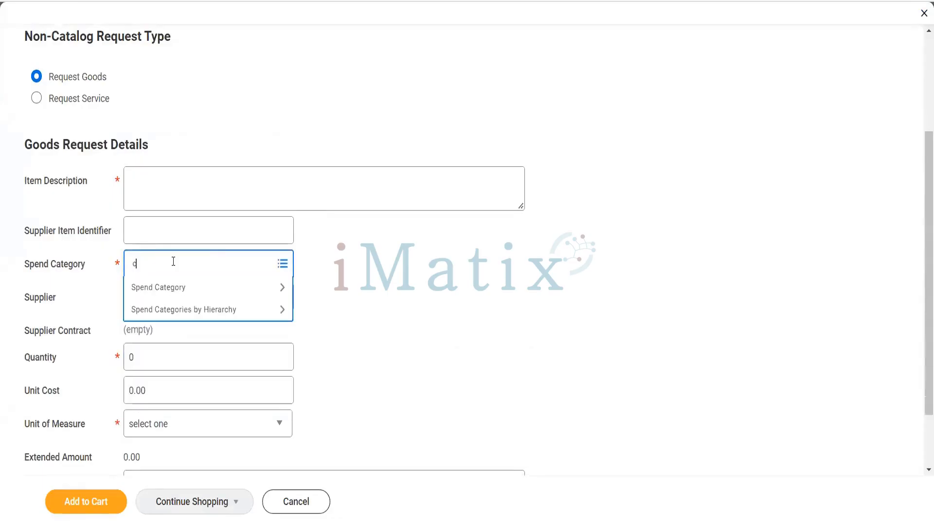
text(om acc)
key(Return)
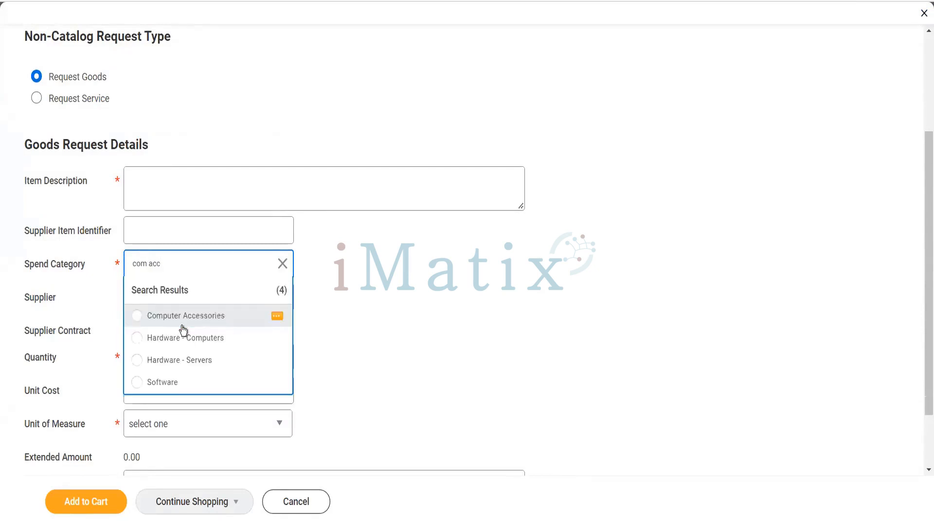
click(180, 319)
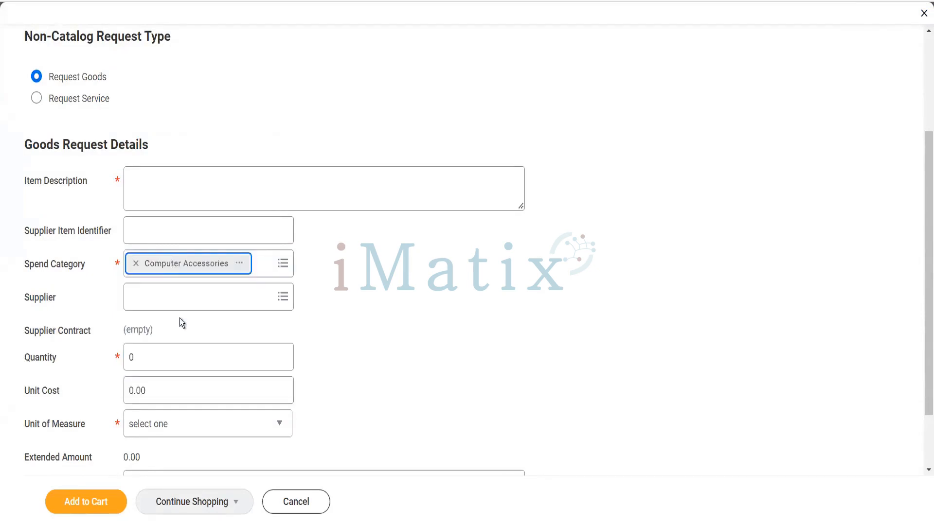
Enter "This is our first Requisition" as the item description and CA12 as the supplier item identifier.
click(161, 170)
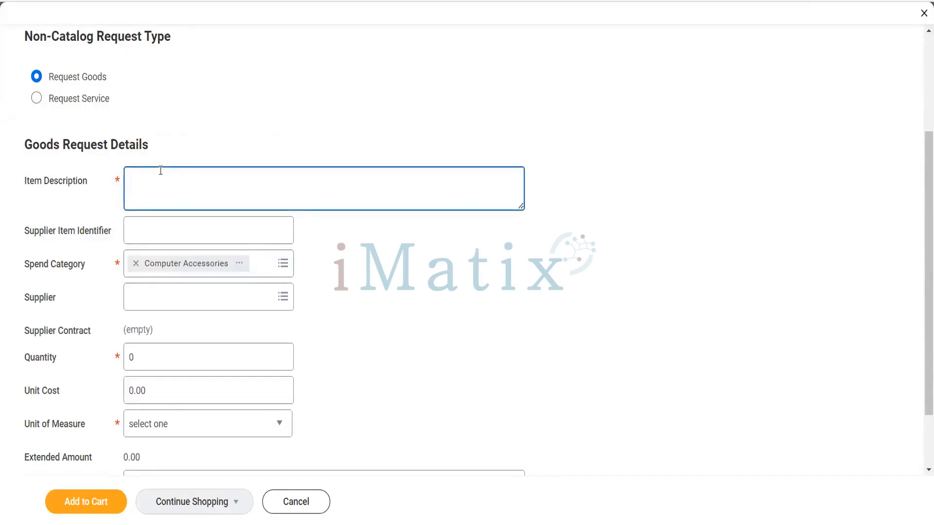
text(This is our first Requisi)
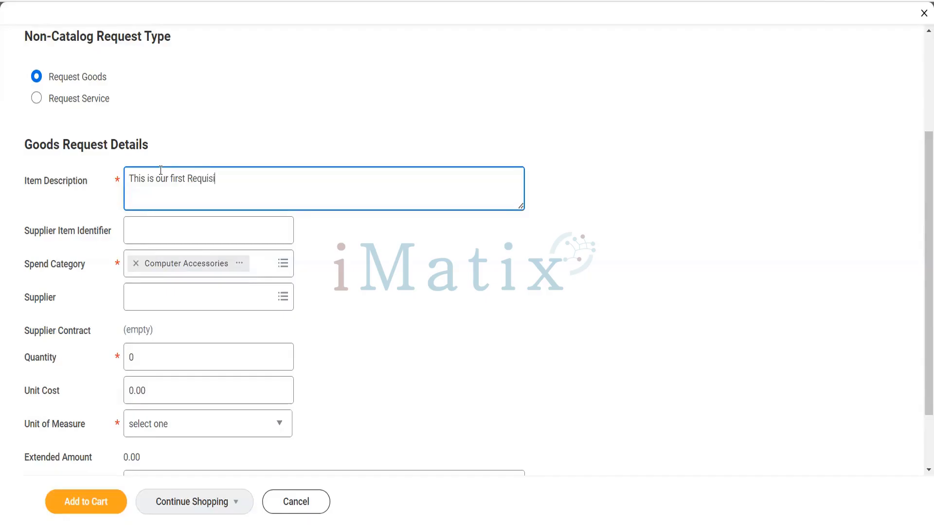
text(tion)
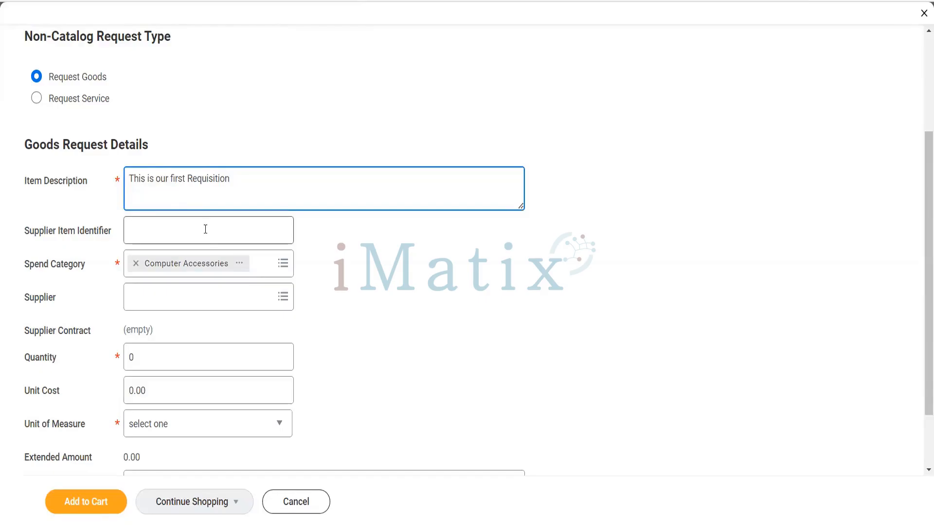
click(197, 236)
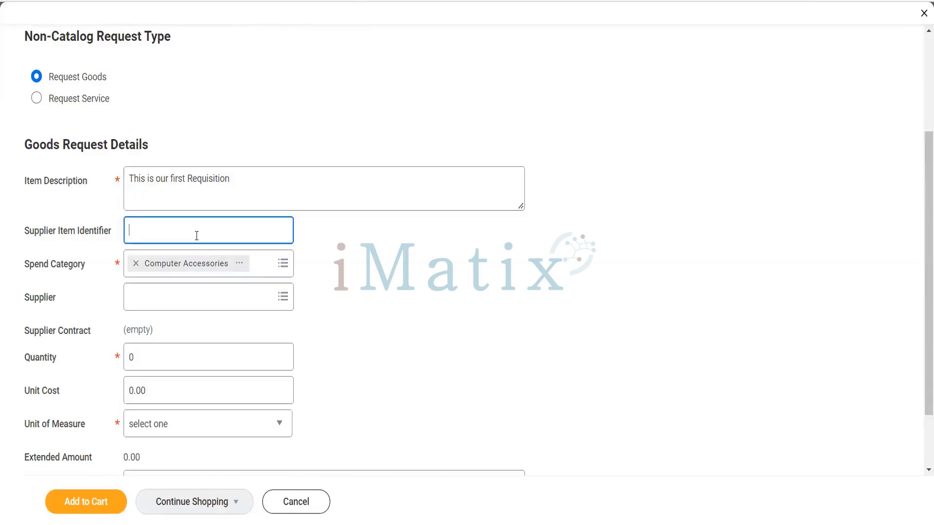
text(CA12)
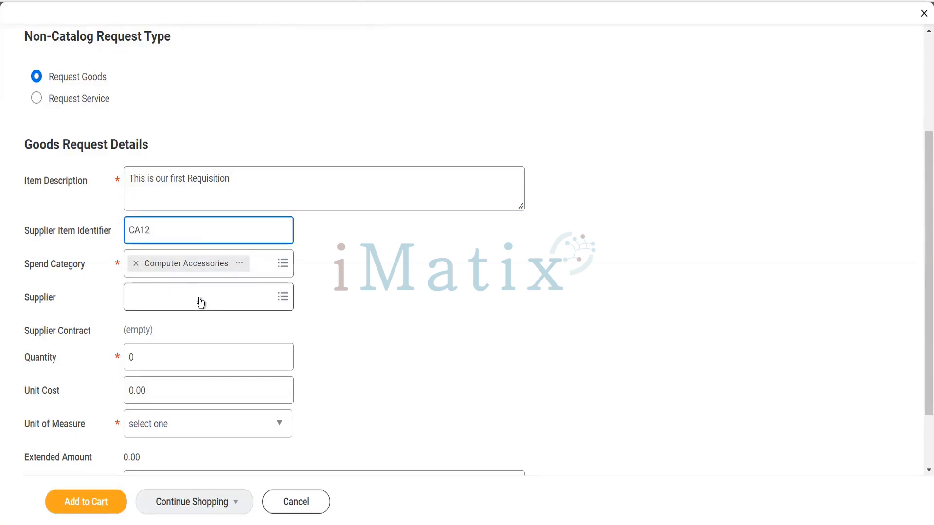
Set supplier Adani ports, quantity 1000, unit cost 10.00 and unit of measure Each, and add the item to the cart.
click(201, 298)
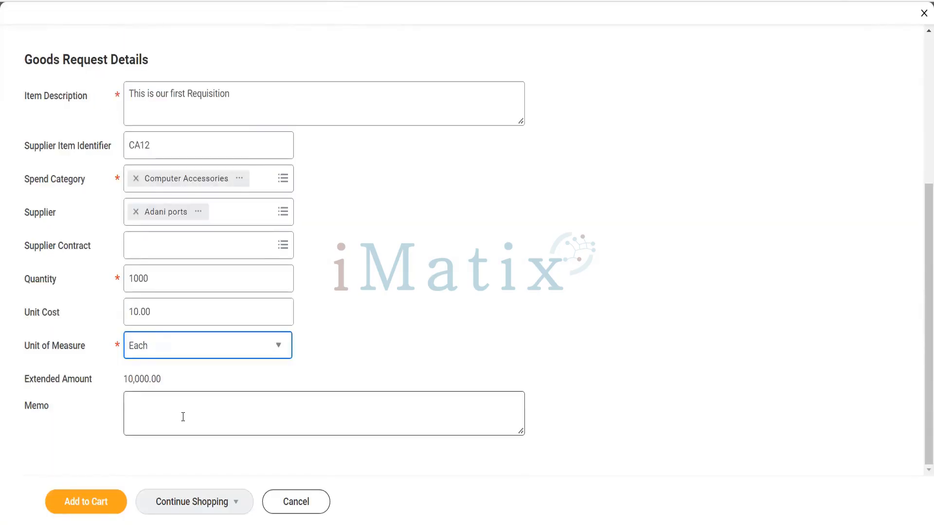
click(101, 501)
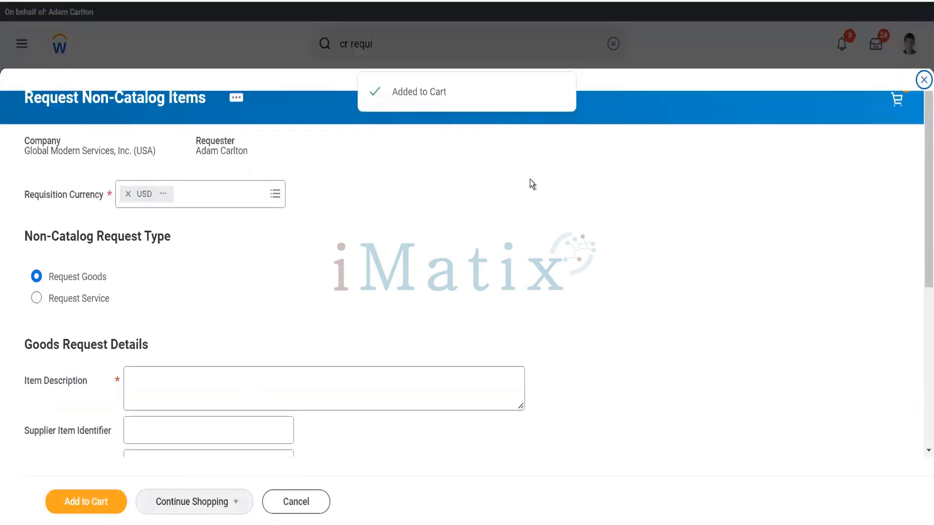
Check out the cart containing the non-catalog item and dismiss the field-level help message.
click(896, 103)
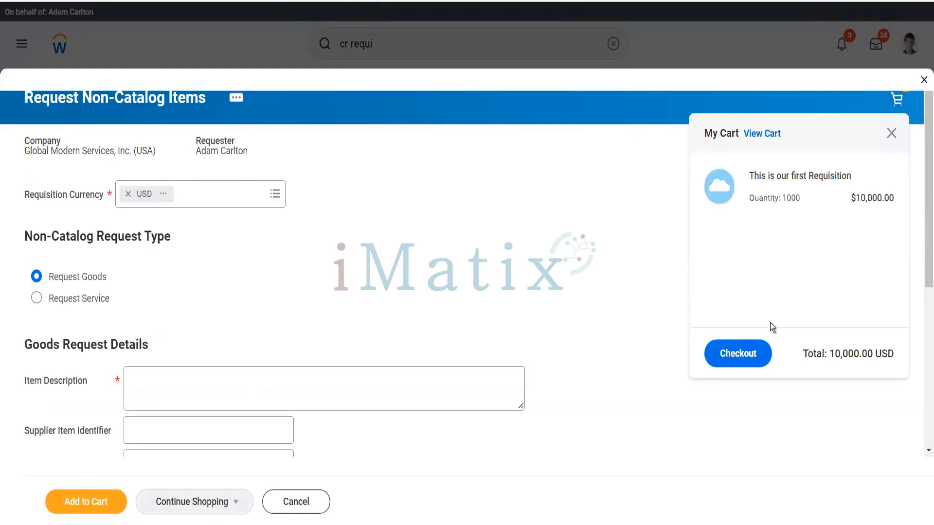
click(763, 358)
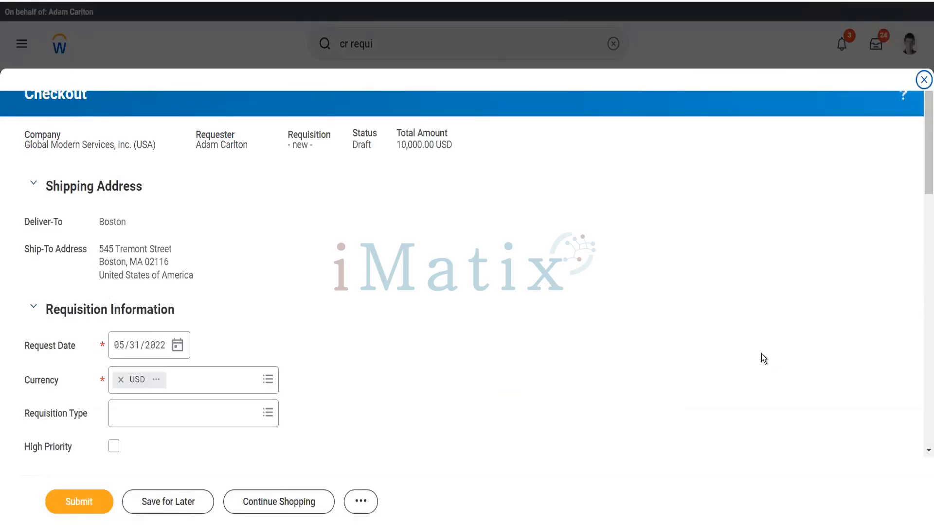
scroll(597, 385, down, 1)
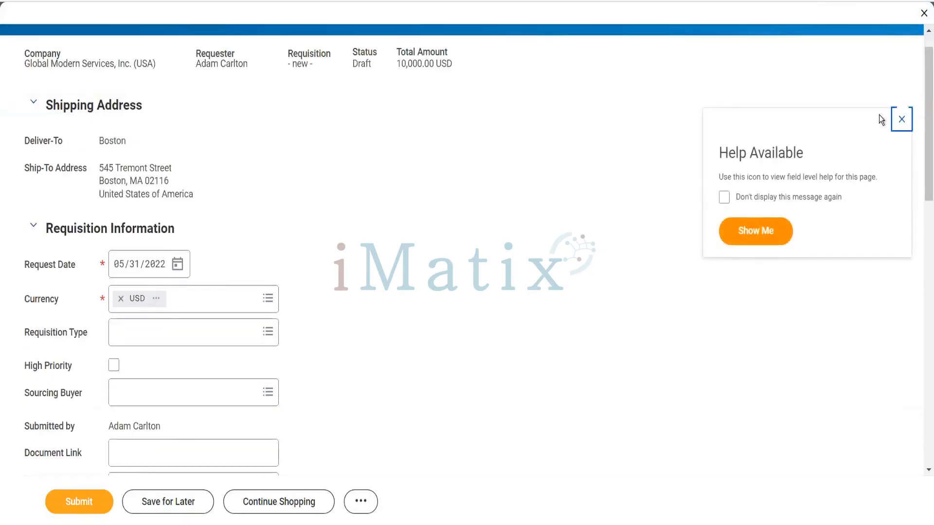
click(898, 120)
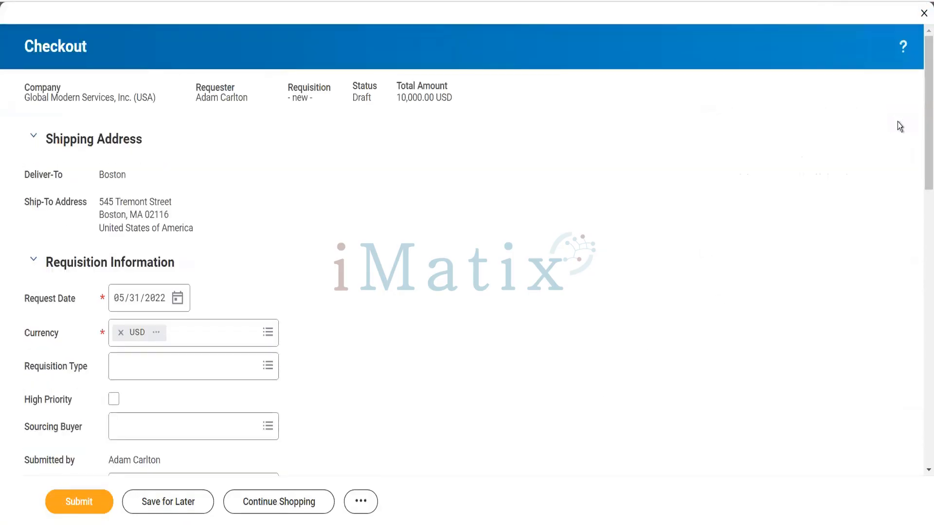
Mark the requisition as High Priority and fill in the Sourcing Buyer with the buyer's name.
scroll(611, 239, down, 1)
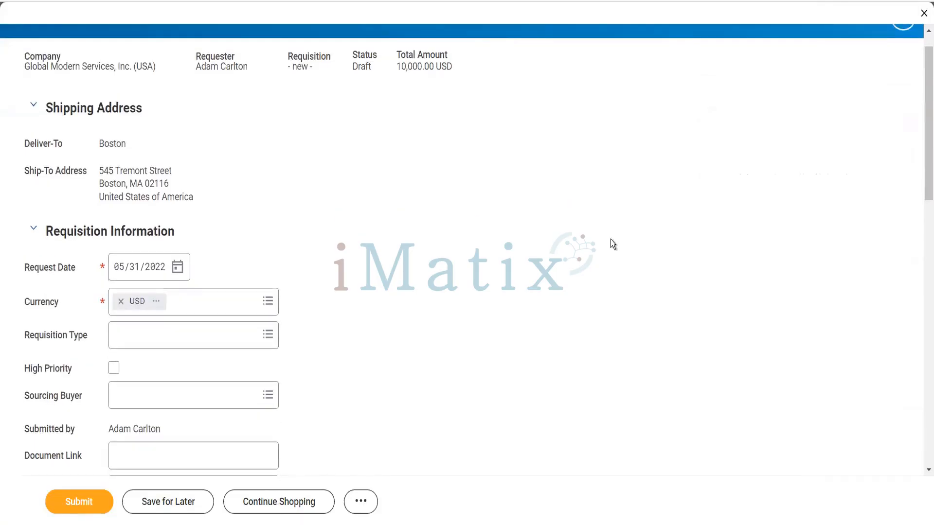
scroll(423, 327, down, 1)
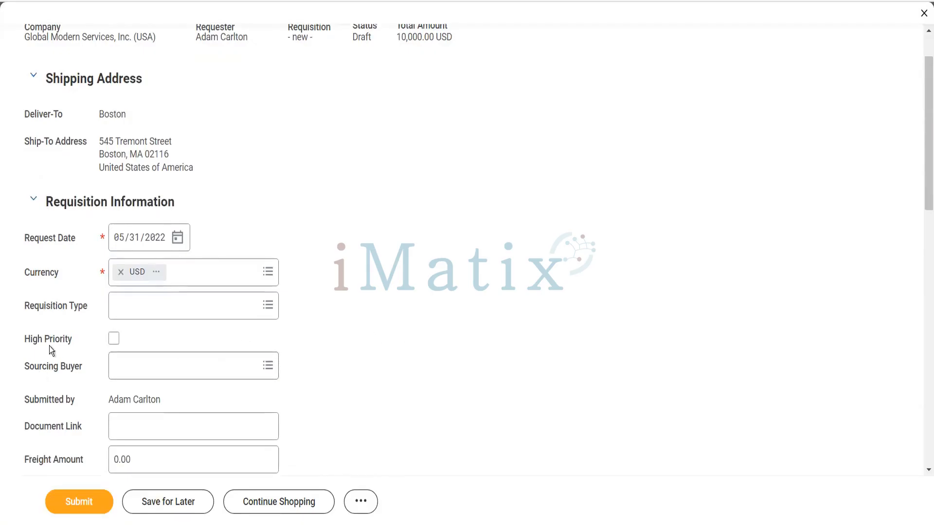
click(113, 340)
scroll(168, 329, down, 1)
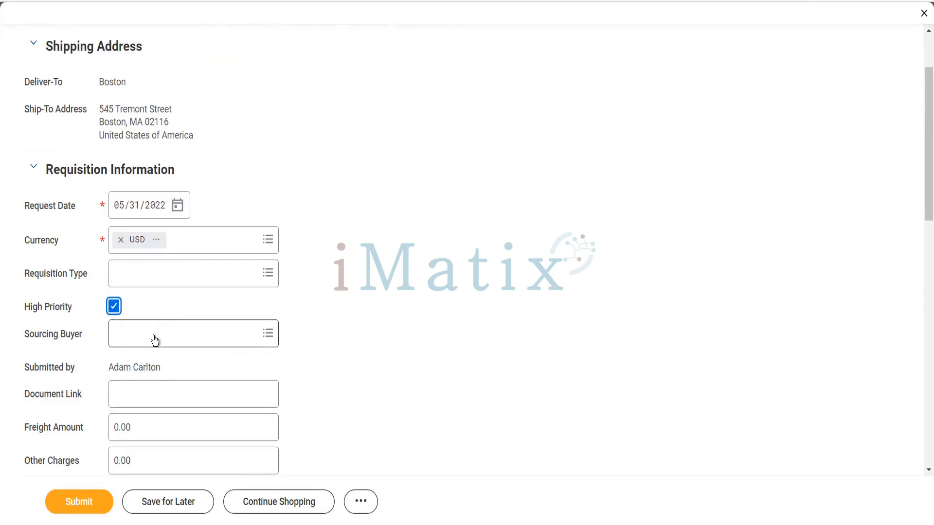
click(155, 336)
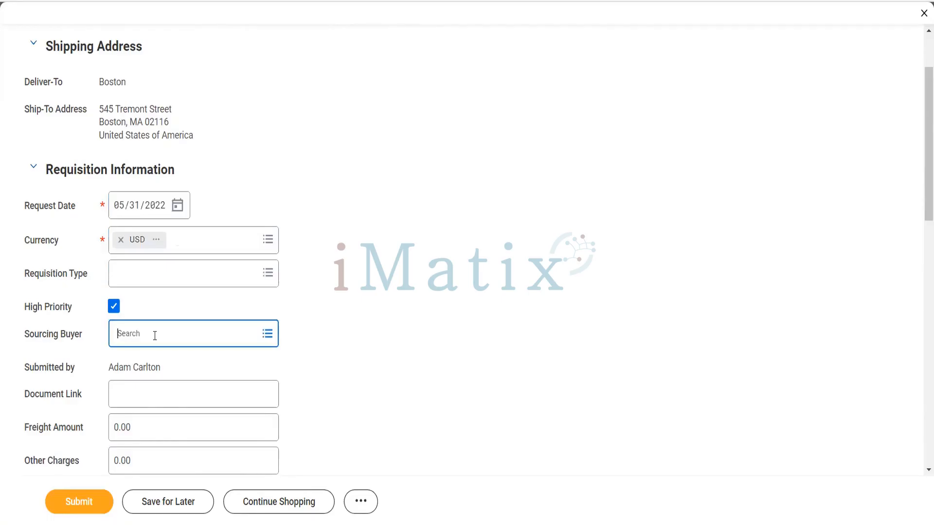
text(ter seresa Serrano)
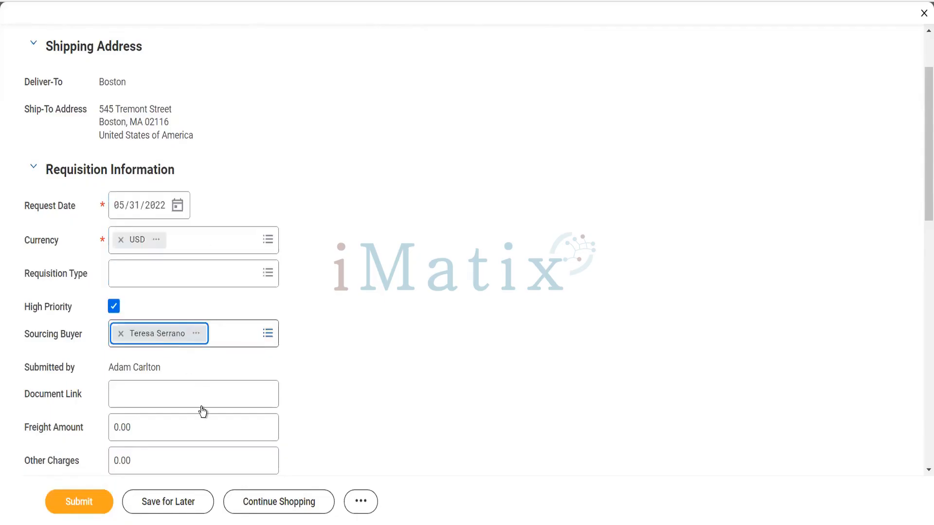
Enter "Please send it asap" as the requisition's Memo to Suppliers.
scroll(202, 412, down, 1)
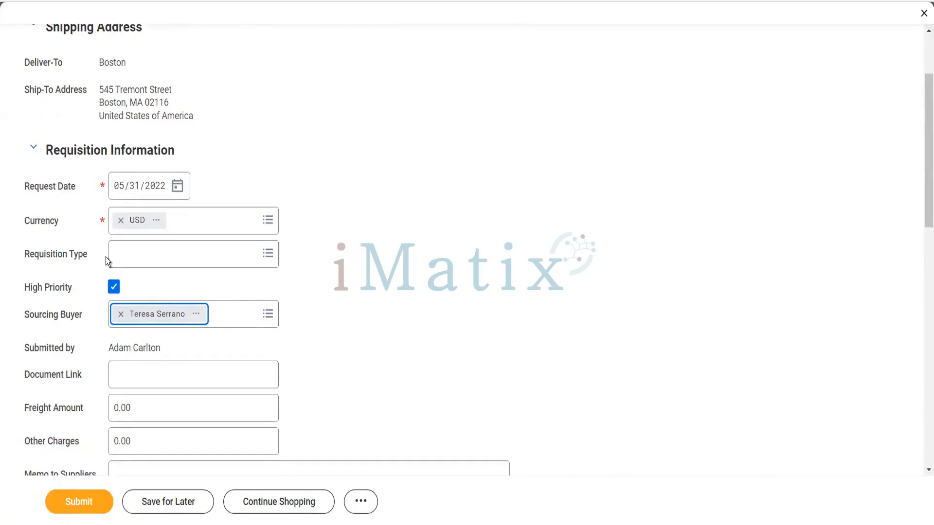
mouse_move(145, 345)
scroll(102, 312, down, 3)
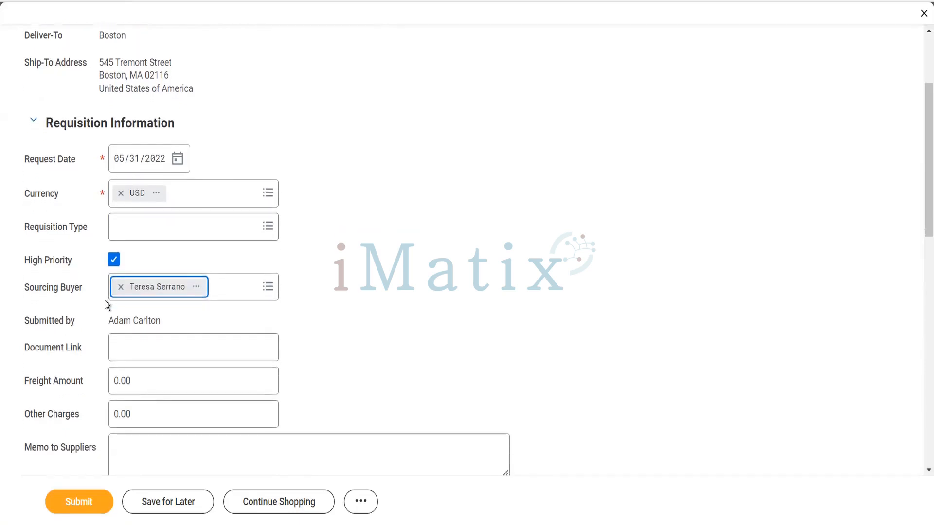
scroll(104, 301, down, 1)
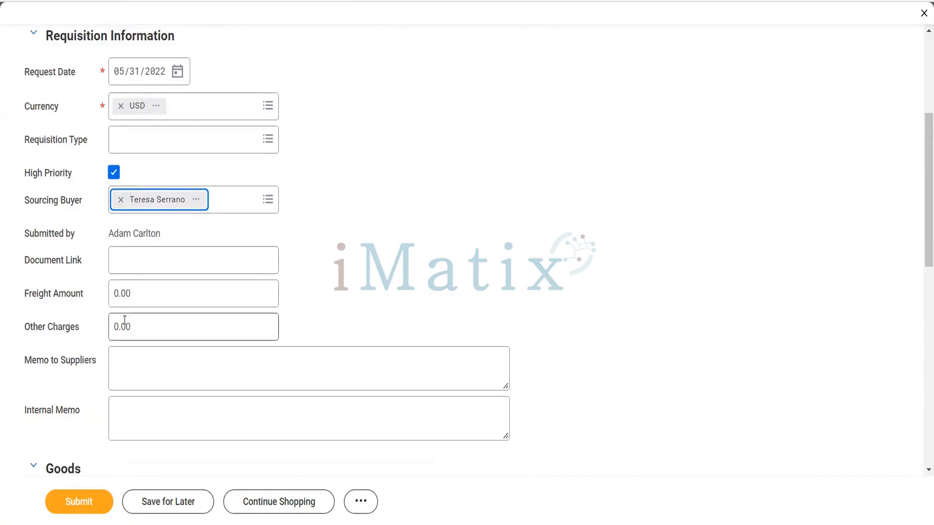
scroll(124, 321, down, 2)
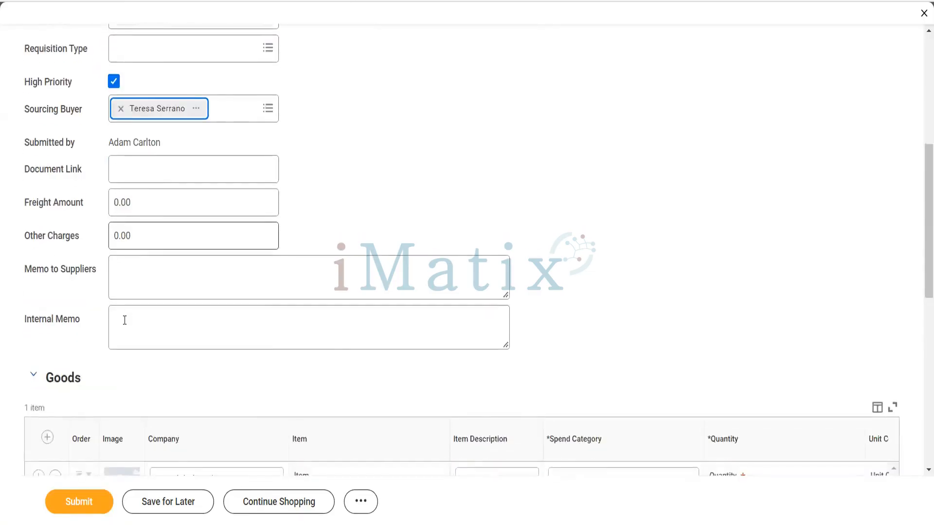
click(127, 280)
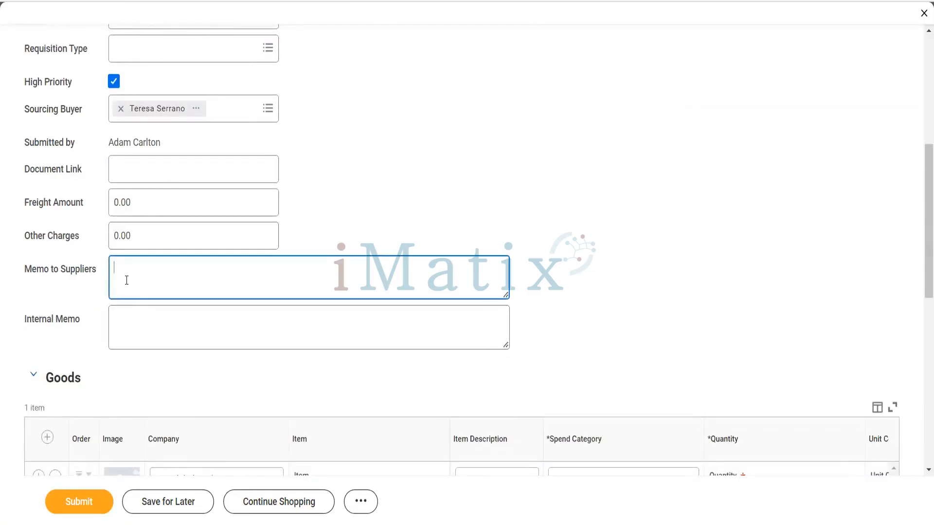
text(P)
text(lease send it asap)
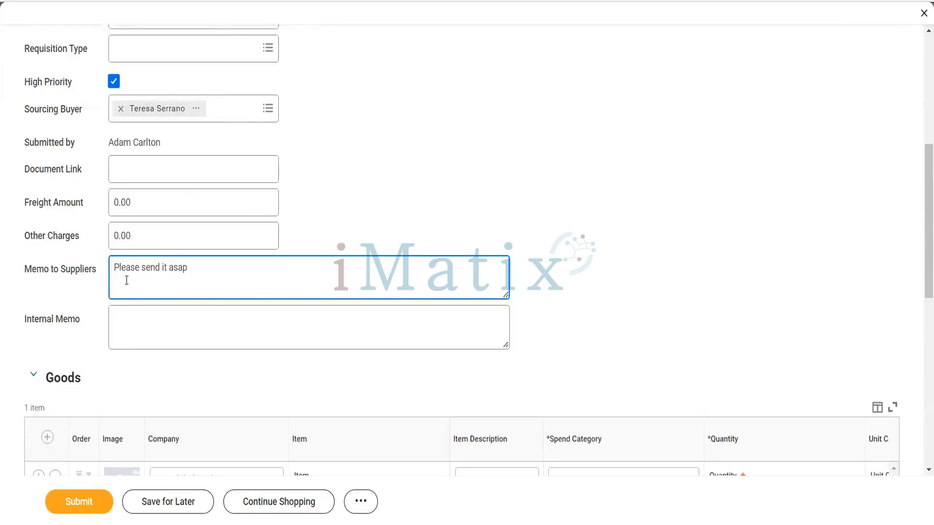
Review the goods line's item, quantity, cost, delivery, supplier, cost center, location and worktag details across the Goods table.
scroll(127, 280, down, 2)
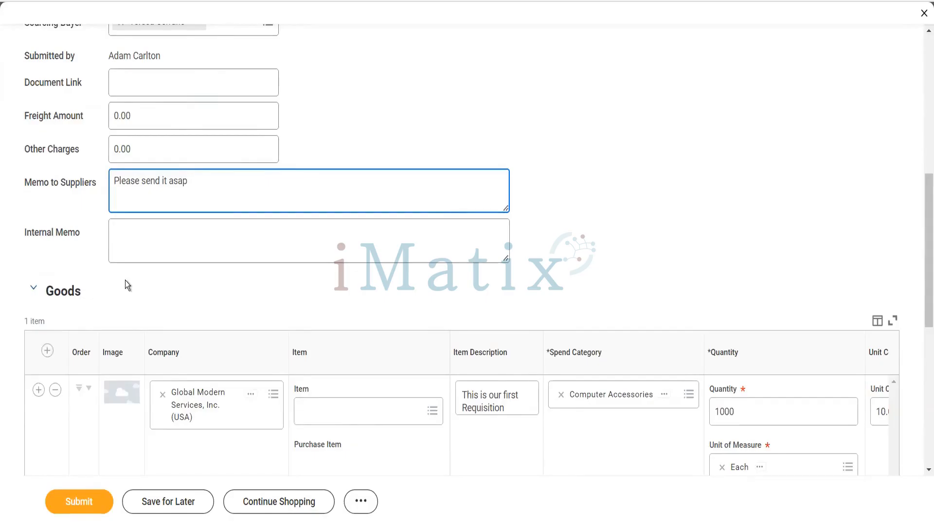
scroll(125, 285, down, 3)
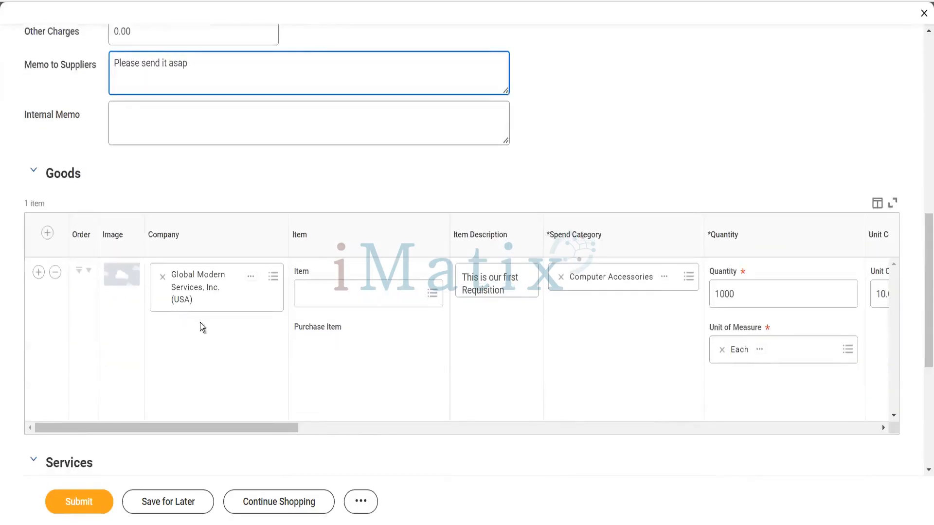
scroll(230, 345, right, 1)
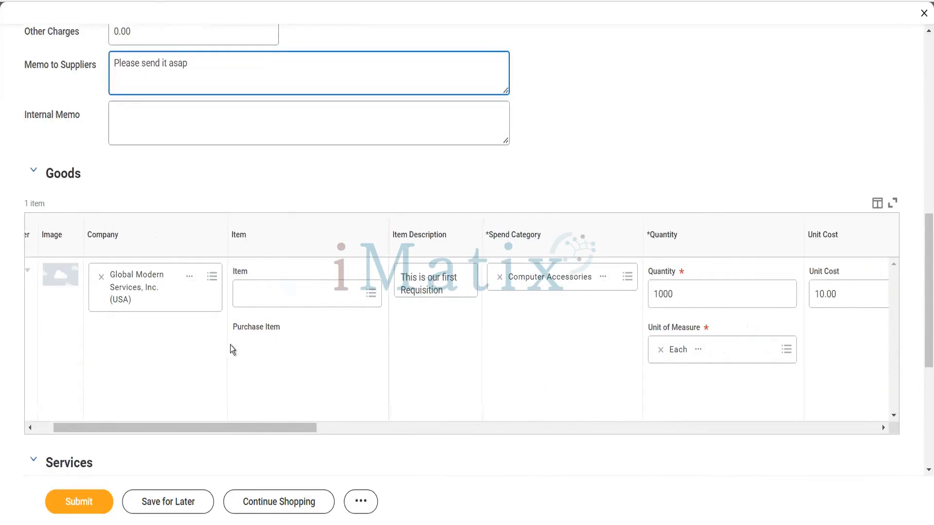
scroll(229, 345, right, 2)
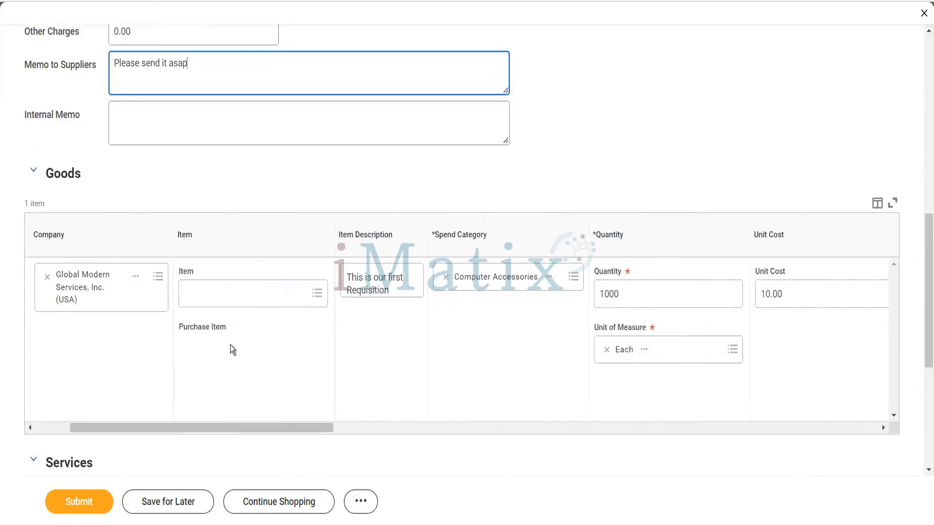
scroll(230, 345, right, 5)
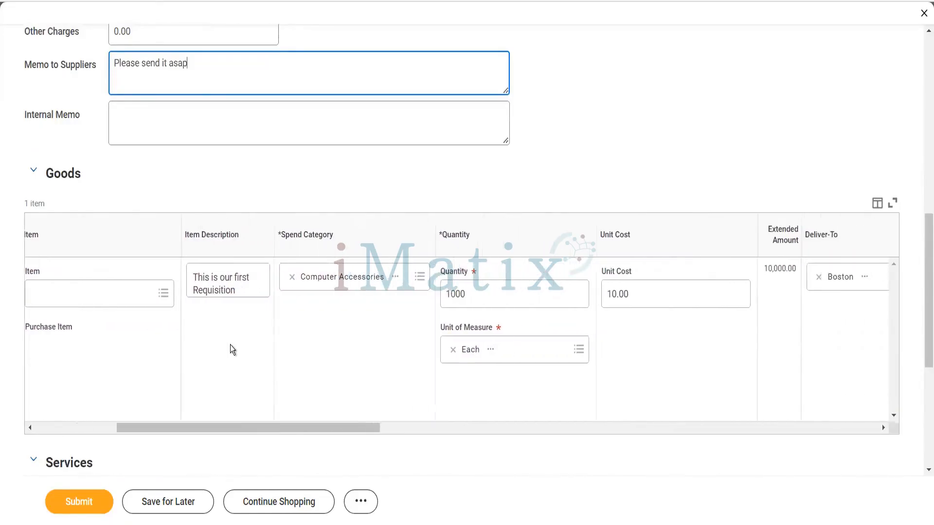
scroll(231, 349, right, 5)
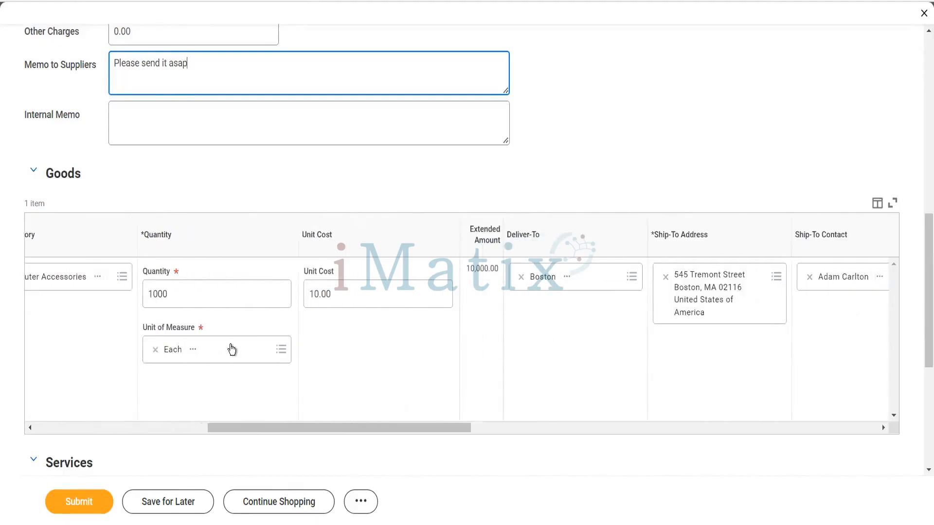
scroll(230, 346, right, 4)
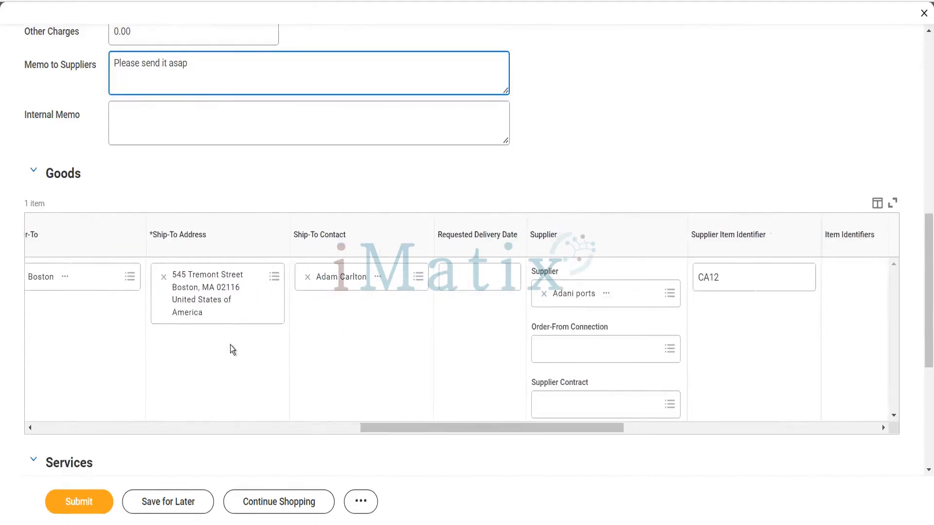
scroll(230, 345, right, 6)
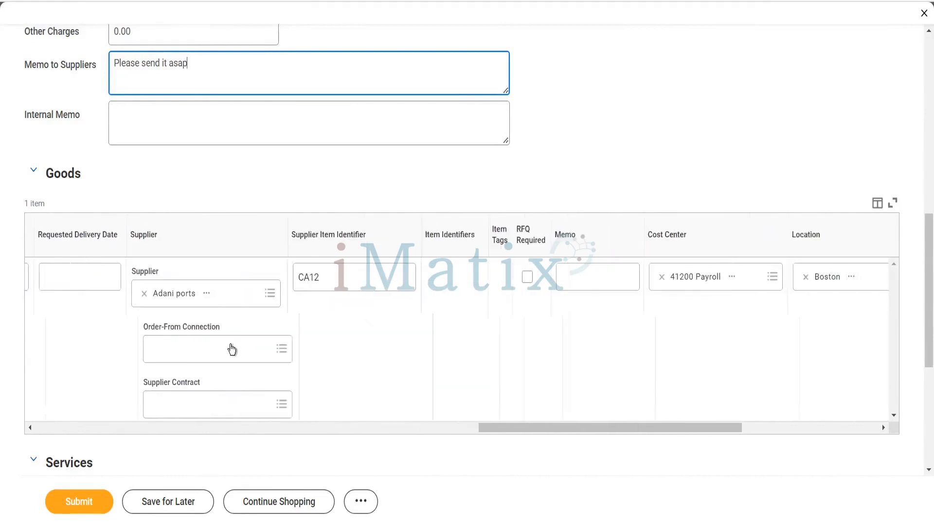
scroll(231, 347, right, 4)
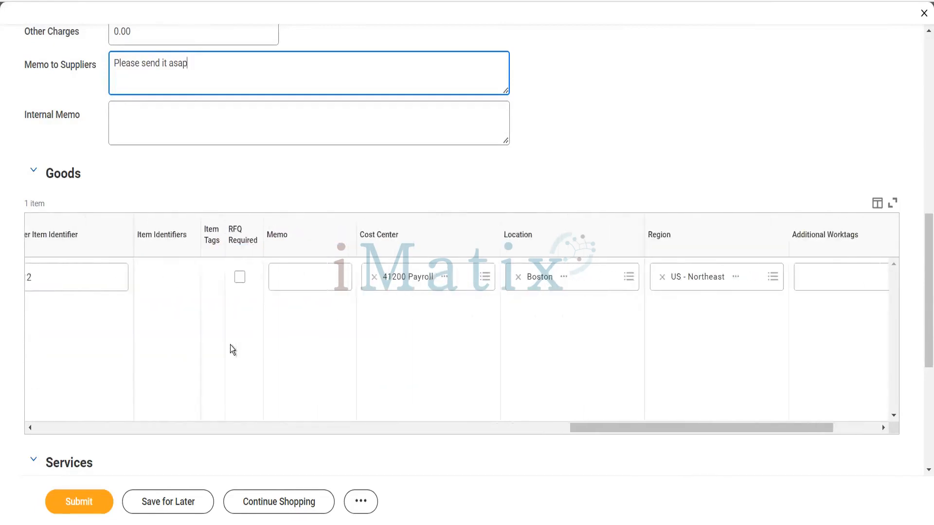
scroll(229, 346, right, 2)
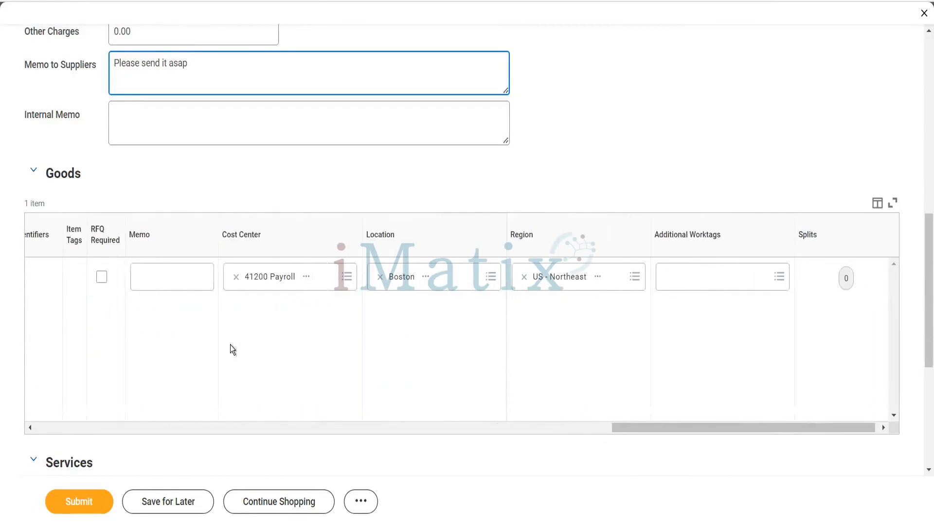
scroll(229, 345, left, 14)
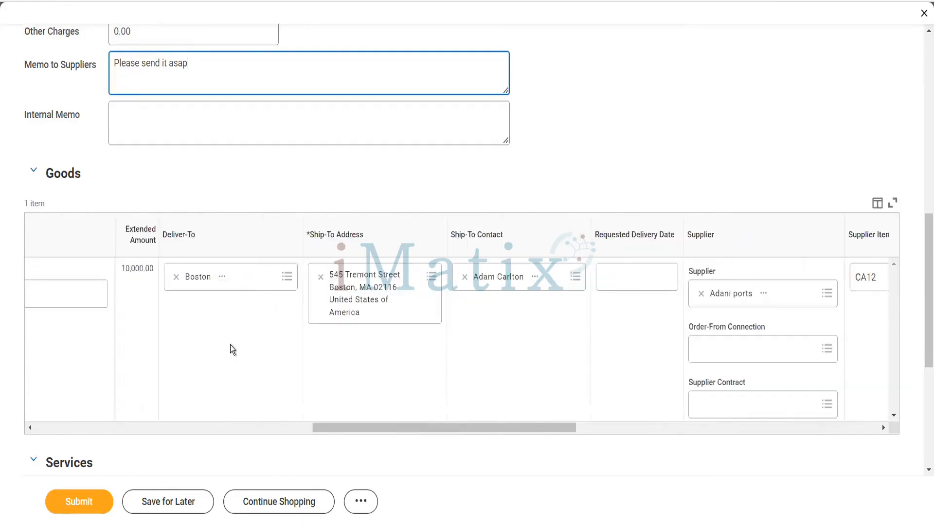
scroll(230, 346, left, 10)
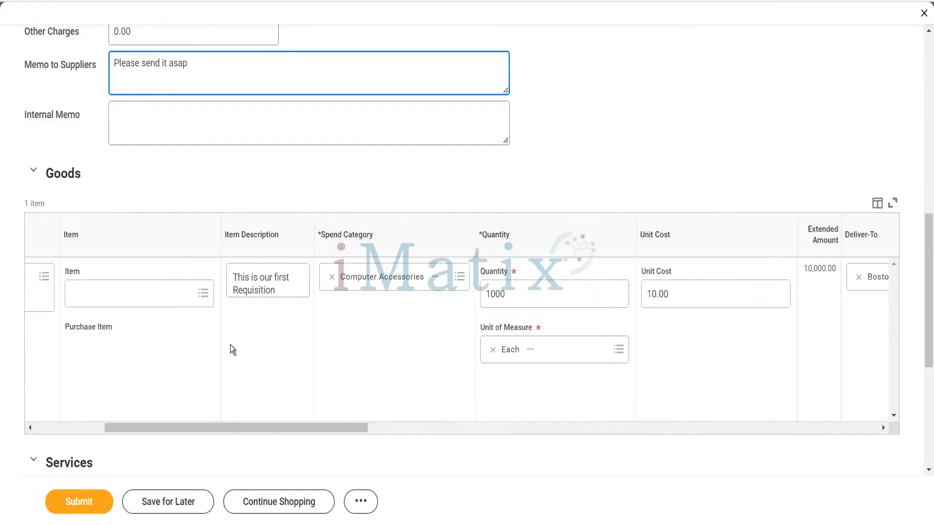
scroll(230, 346, left, 3)
Submit the requisition and open its process history to see which approval step is pending and with whom.
drag(132, 463, 74, 506)
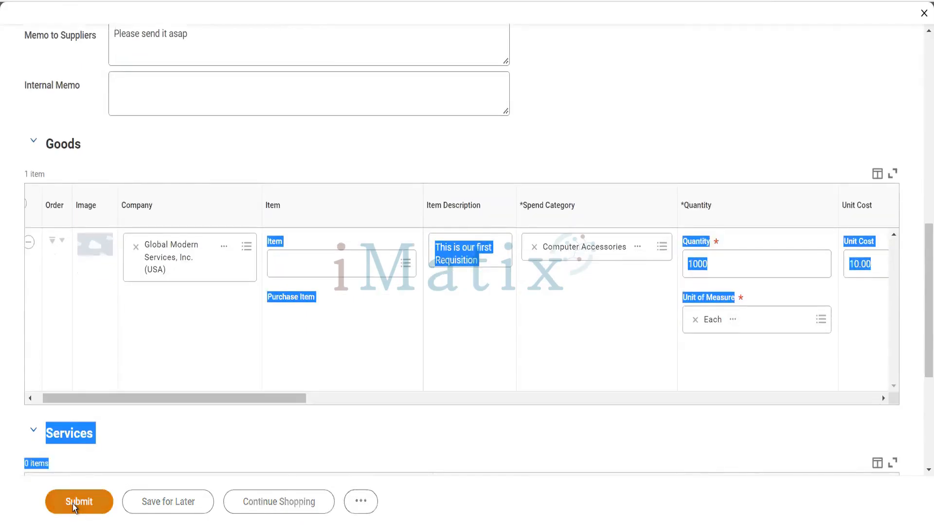
click(74, 507)
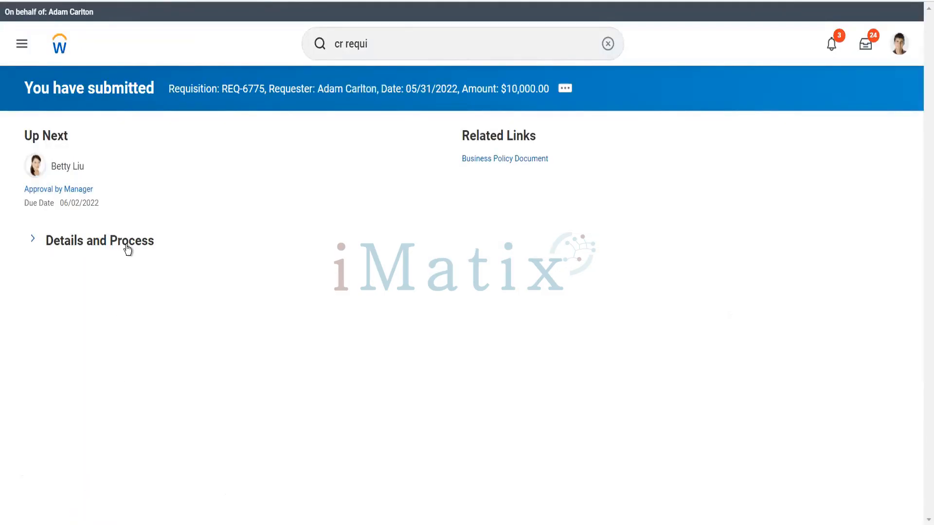
click(99, 243)
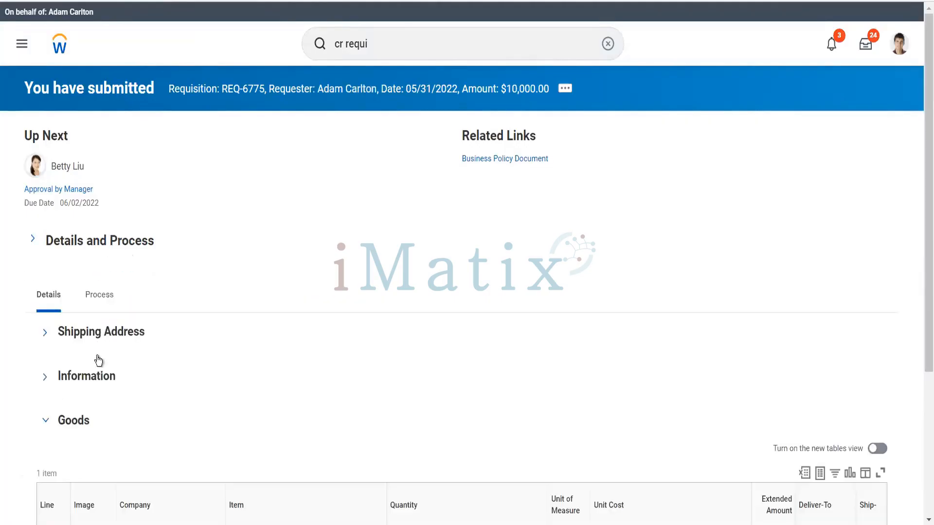
click(101, 302)
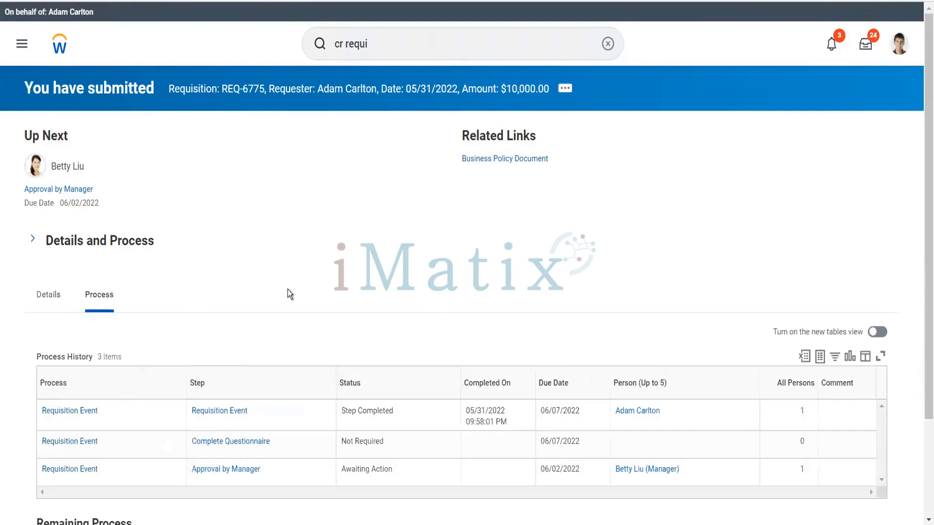
scroll(287, 290, down, 3)
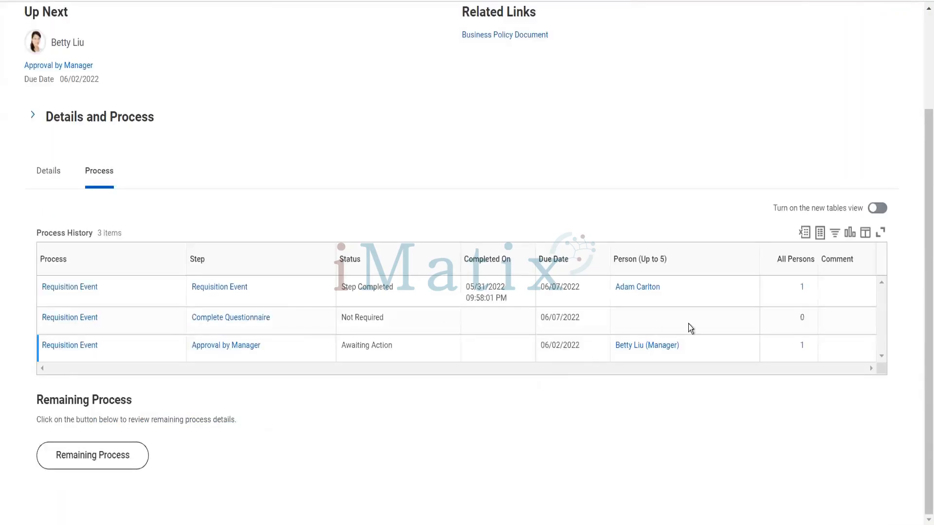
Start a proxy session as the manager listed for the Approval by Manager step.
mouse_move(687, 349)
click(687, 346)
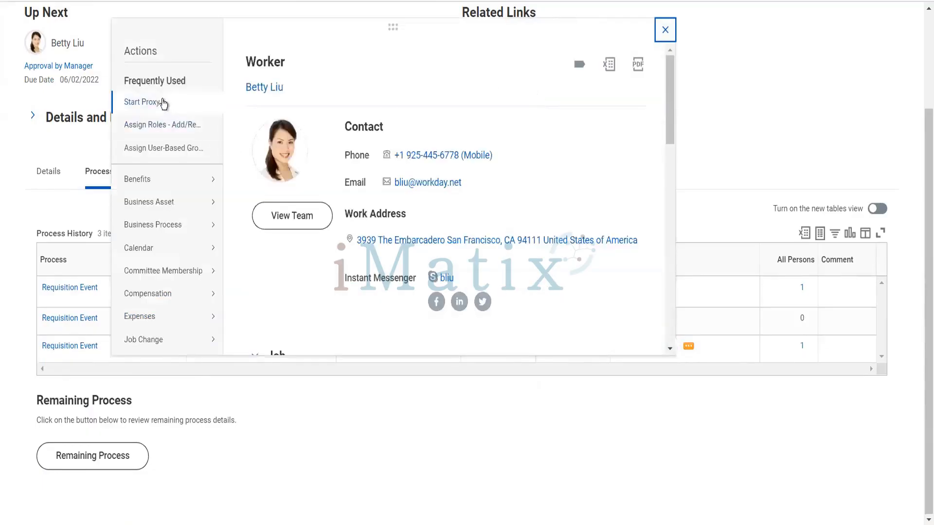
click(163, 102)
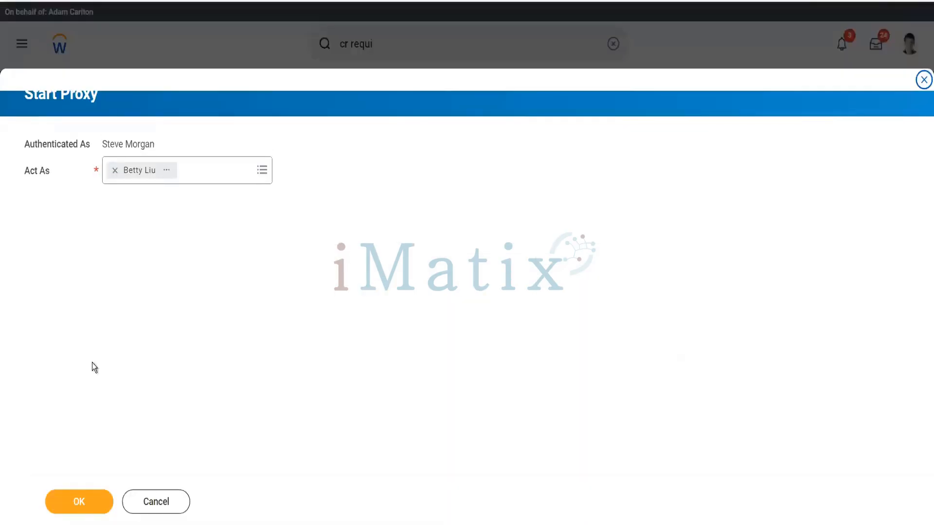
click(74, 509)
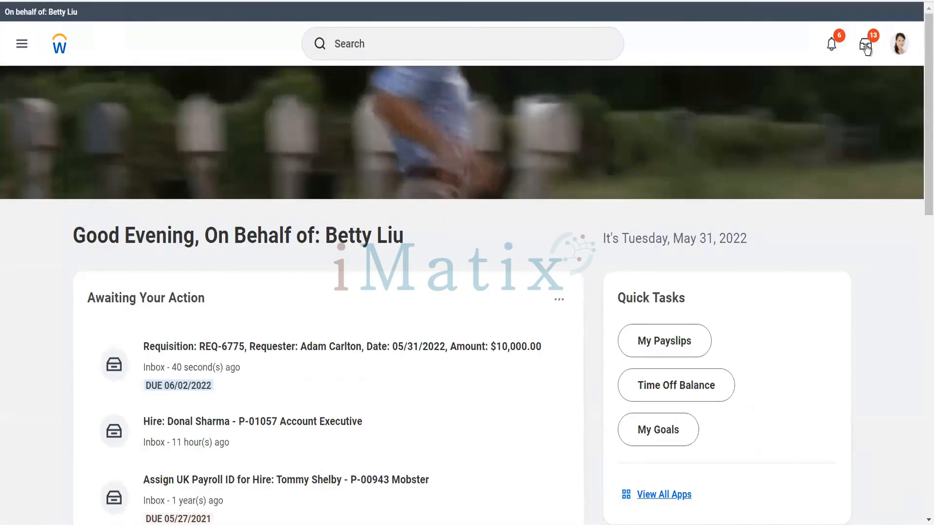
Open the submitted requisition from the manager's inbox, dismiss the related analytics pop-up and approve the requisition.
click(867, 48)
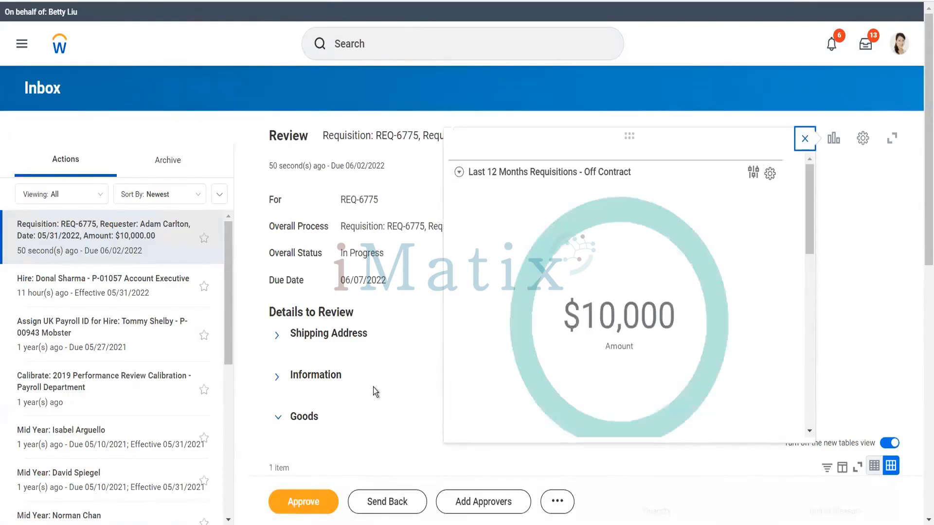
click(373, 387)
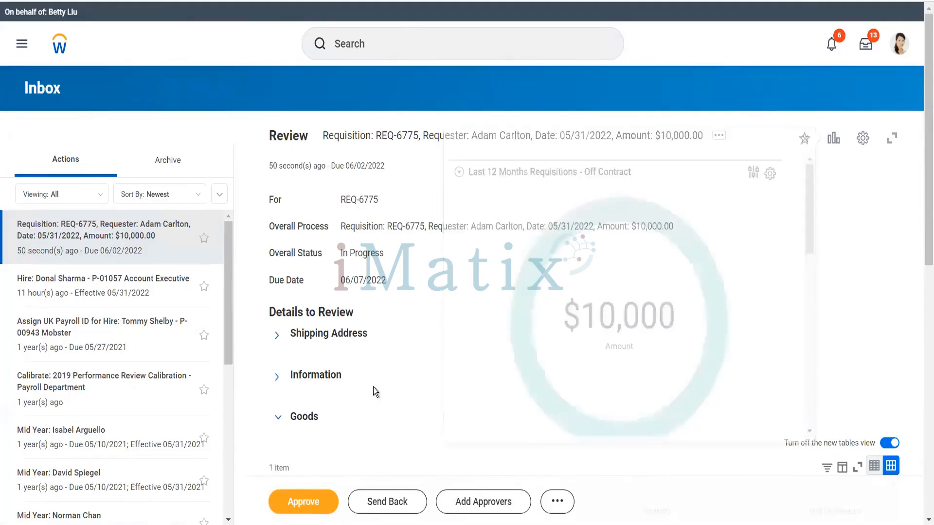
scroll(372, 387, down, 1)
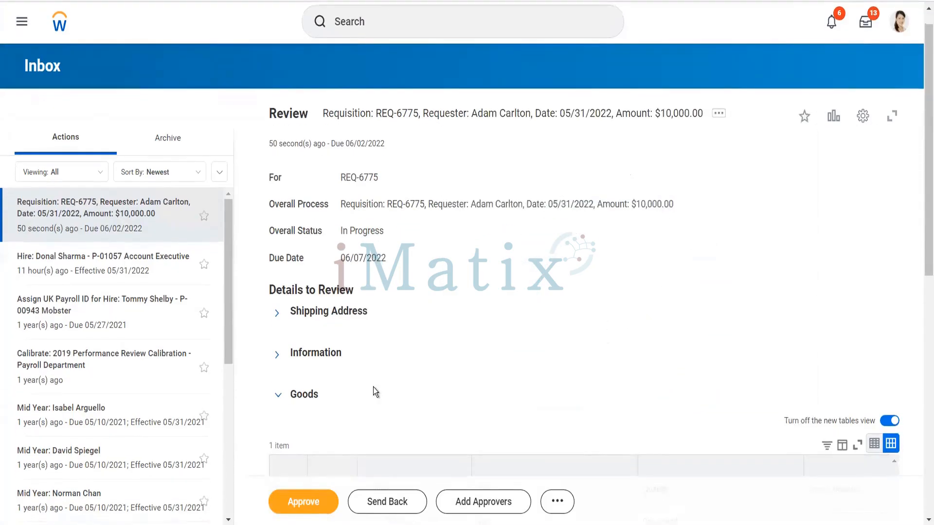
click(320, 497)
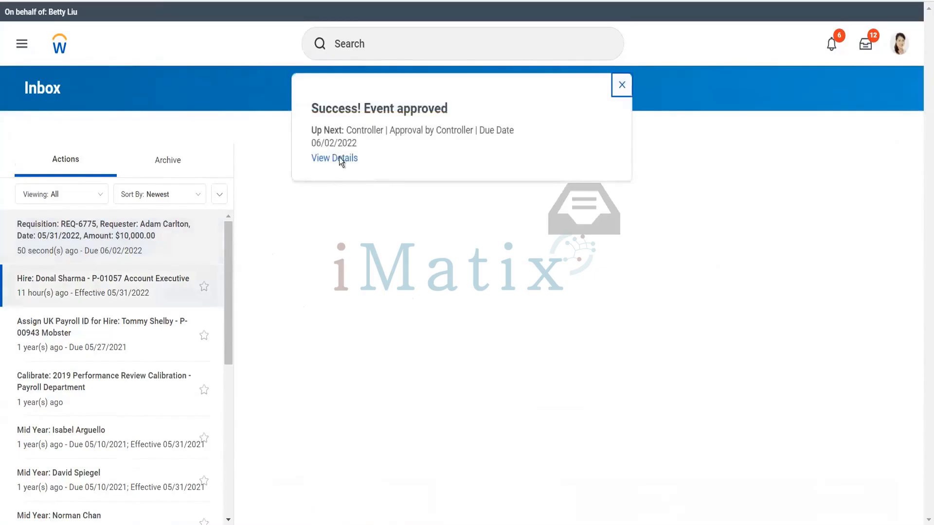
Open the approved event's details and check its process history for the next pending step and the people assigned to it.
click(341, 159)
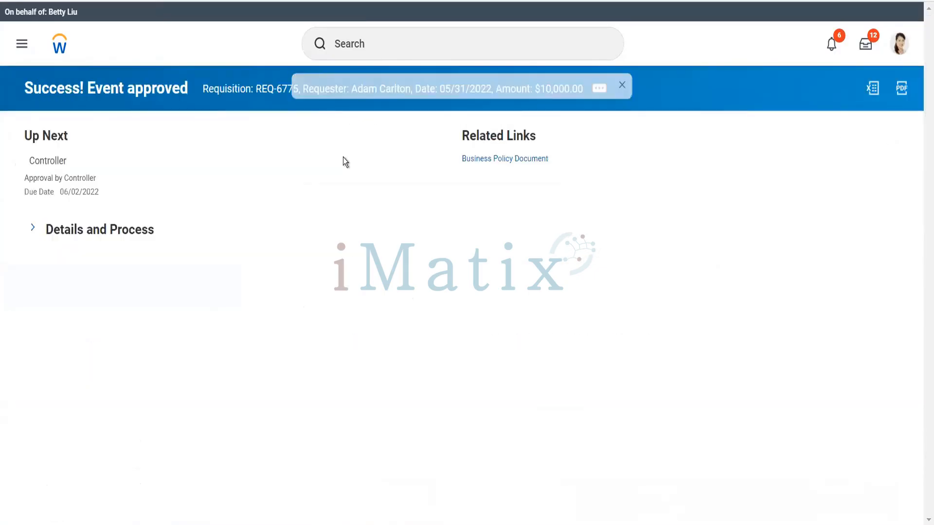
click(145, 239)
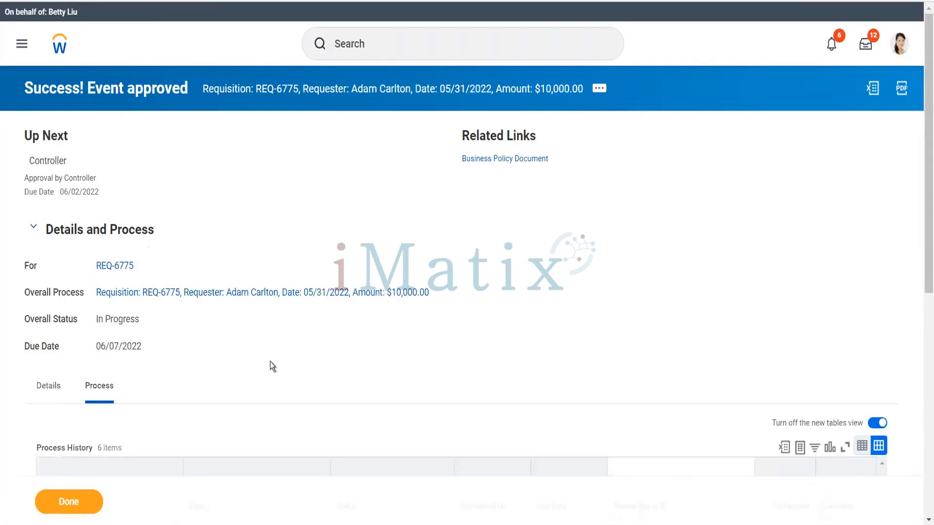
scroll(270, 361, down, 5)
scroll(270, 361, down, 2)
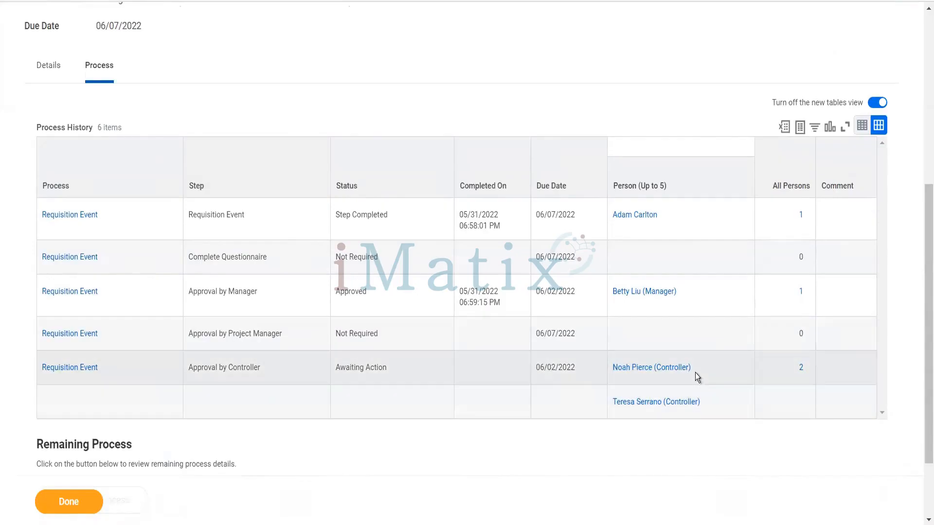
Start a proxy session as the first controller listed for the Approval by Controller step.
click(700, 369)
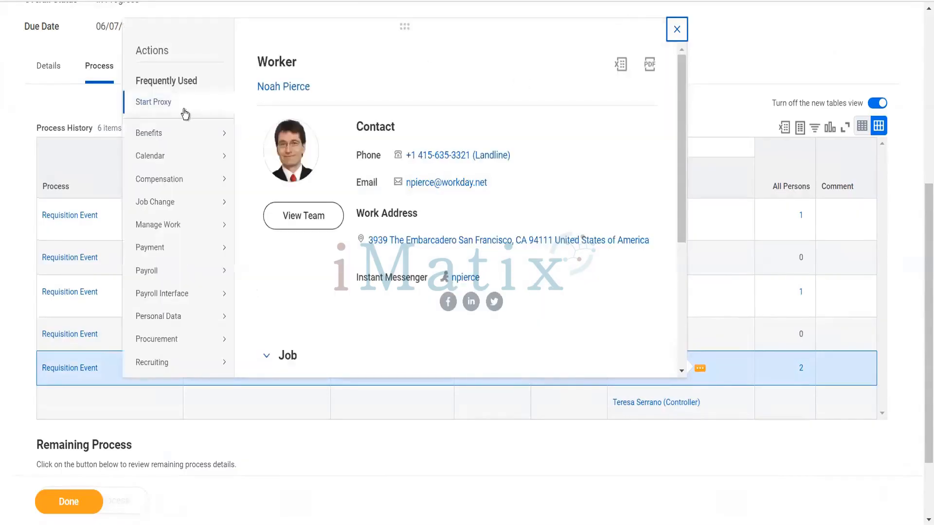
click(180, 112)
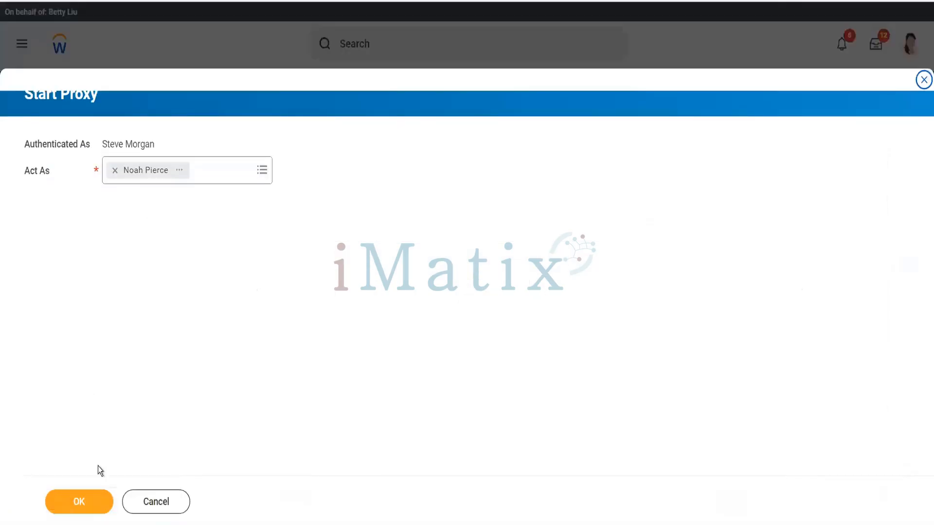
click(99, 509)
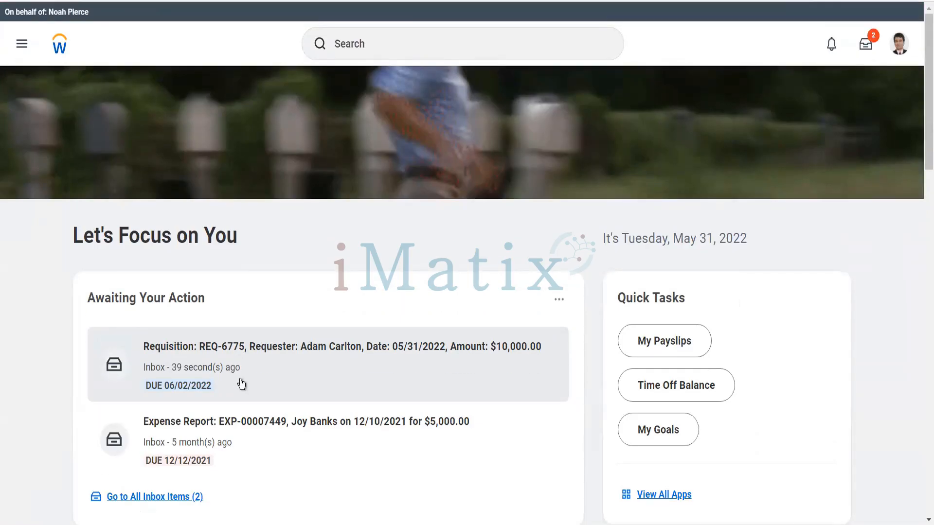
Open the awaiting requisition as the controller, close the related analytics pop-up and approve the requisition.
click(240, 380)
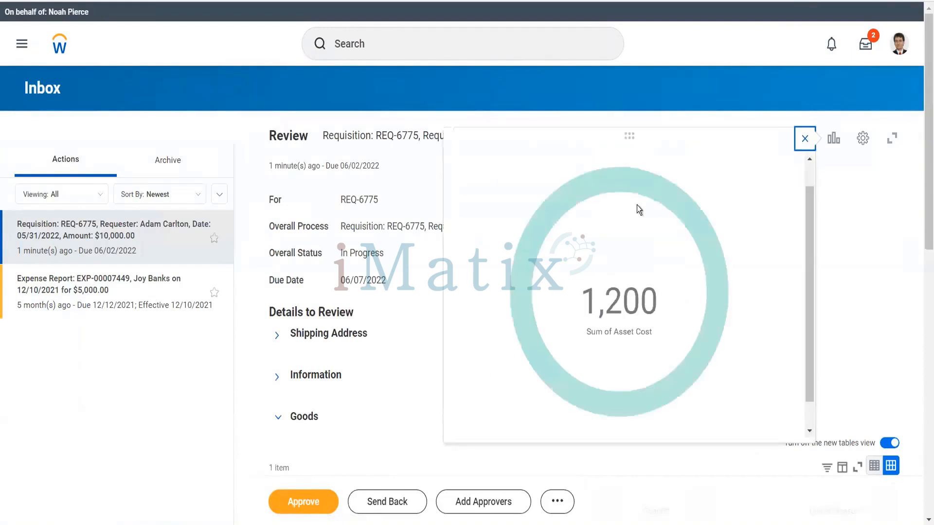
click(811, 138)
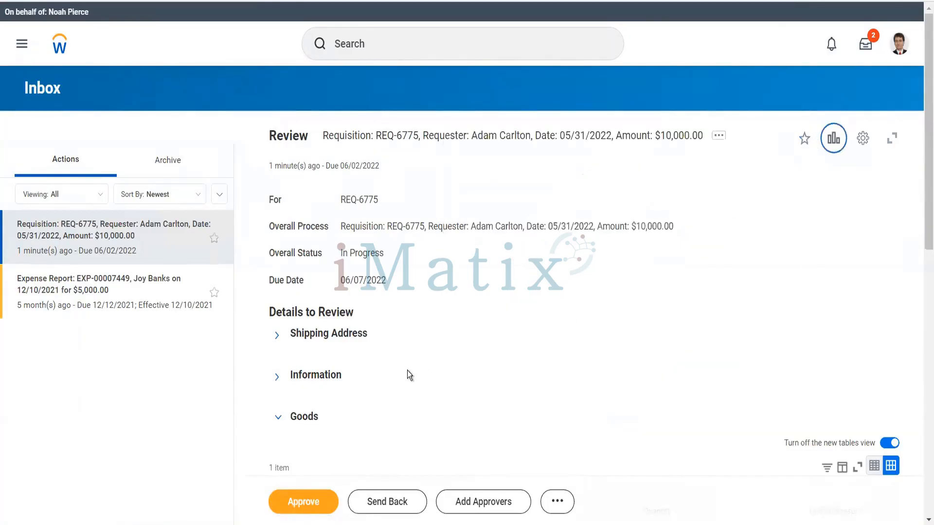
scroll(407, 371, down, 2)
click(301, 503)
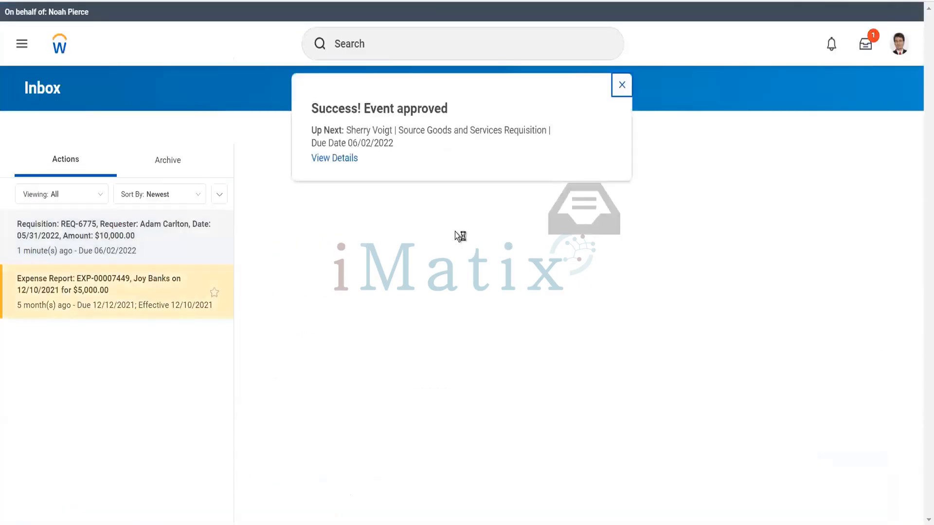
Open the details of the controller-approved event and check the process history for the step awaiting action and its assignee.
click(320, 160)
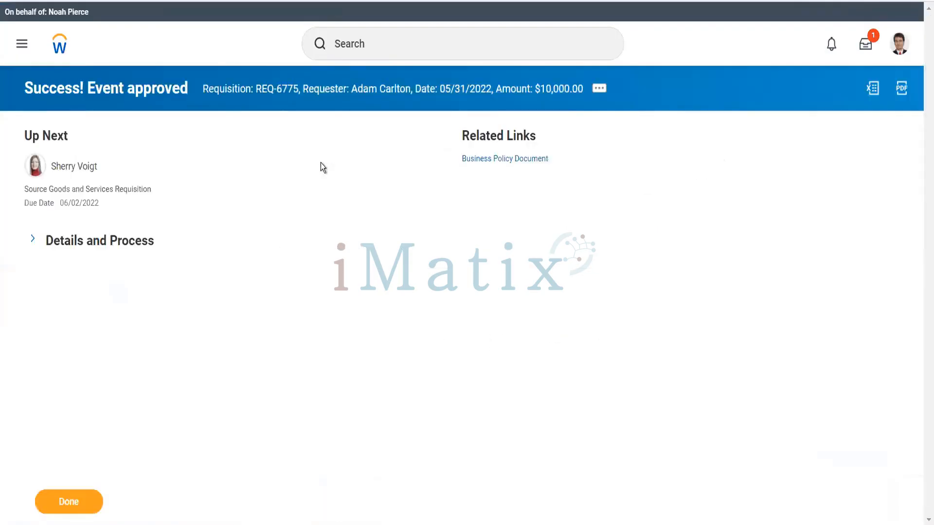
click(105, 249)
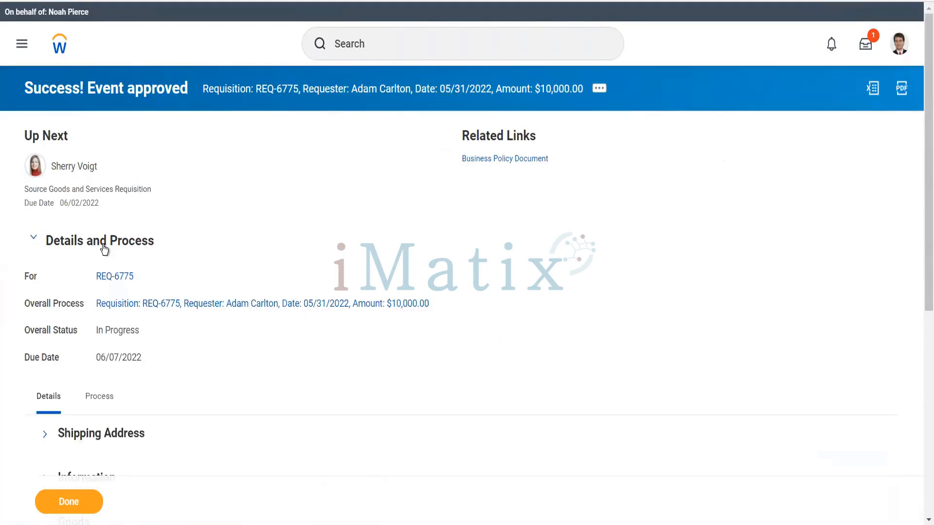
scroll(178, 363, down, 1)
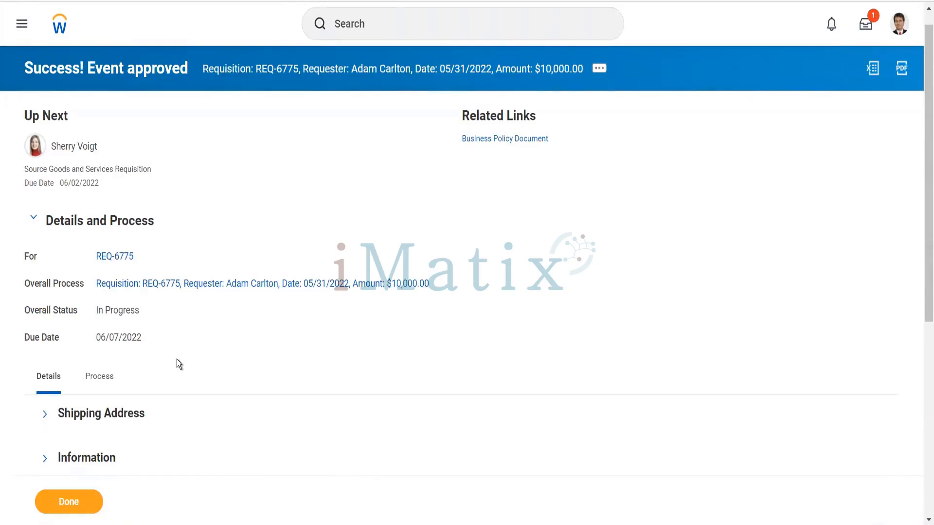
scroll(177, 360, down, 2)
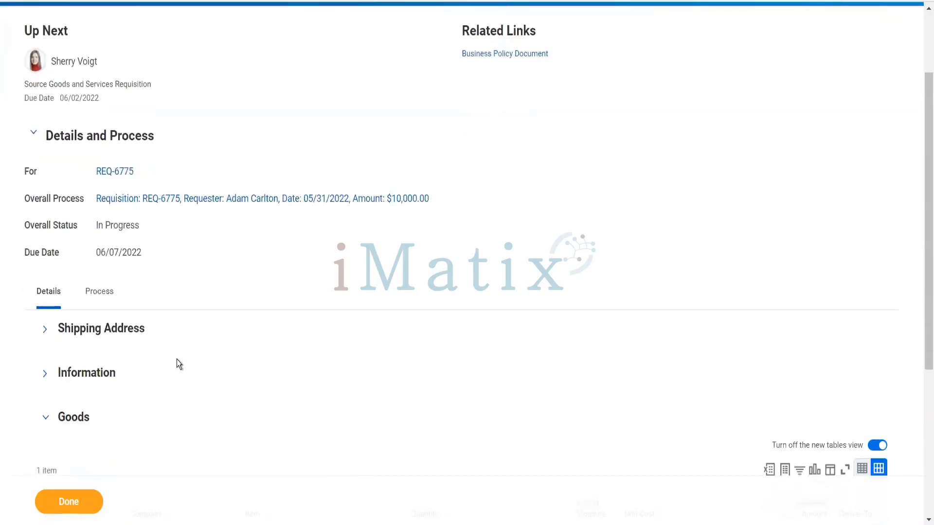
click(100, 292)
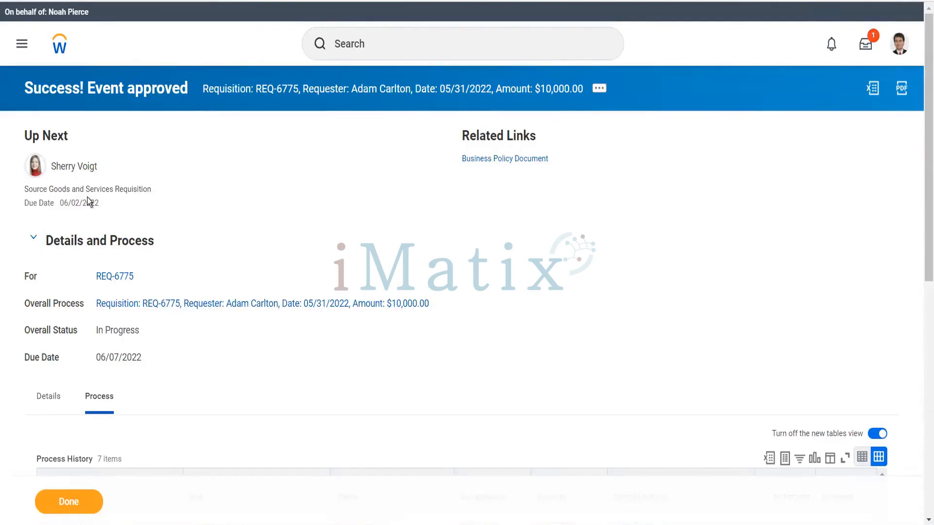
scroll(100, 278, down, 1)
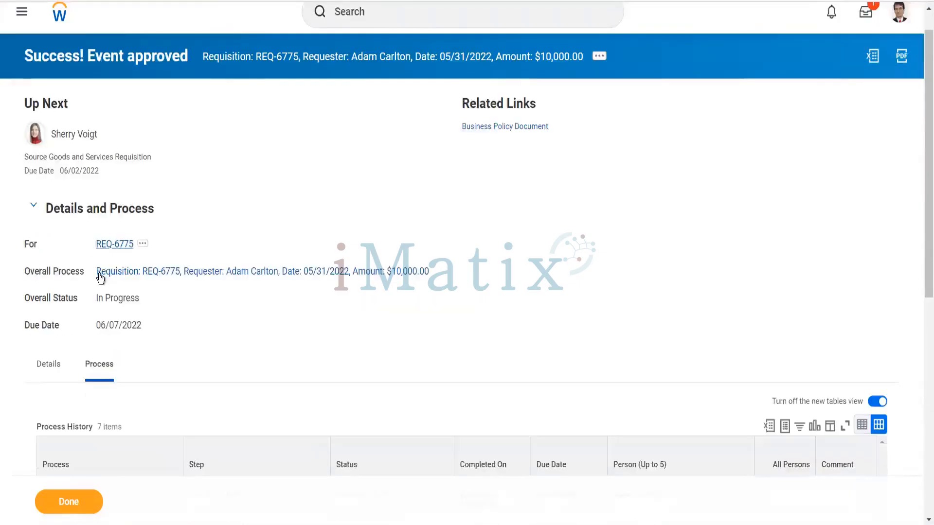
scroll(99, 278, down, 3)
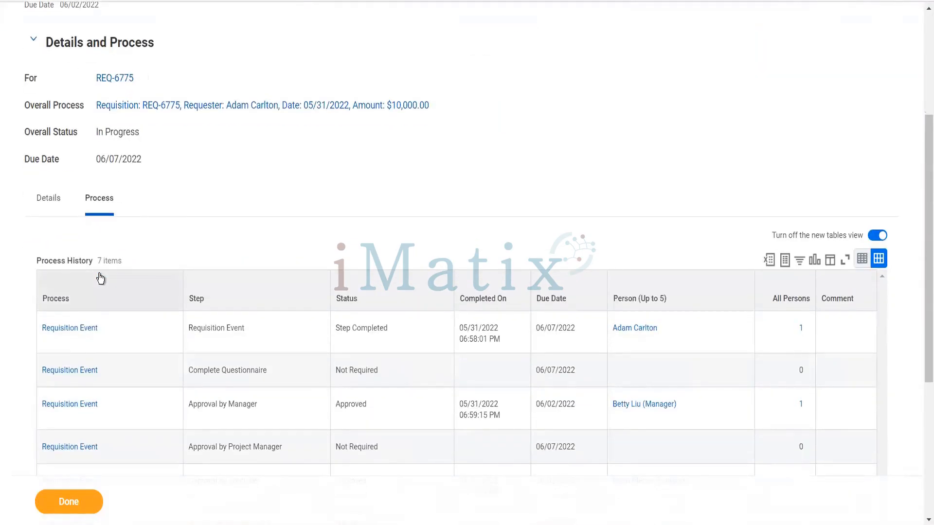
scroll(100, 277, down, 5)
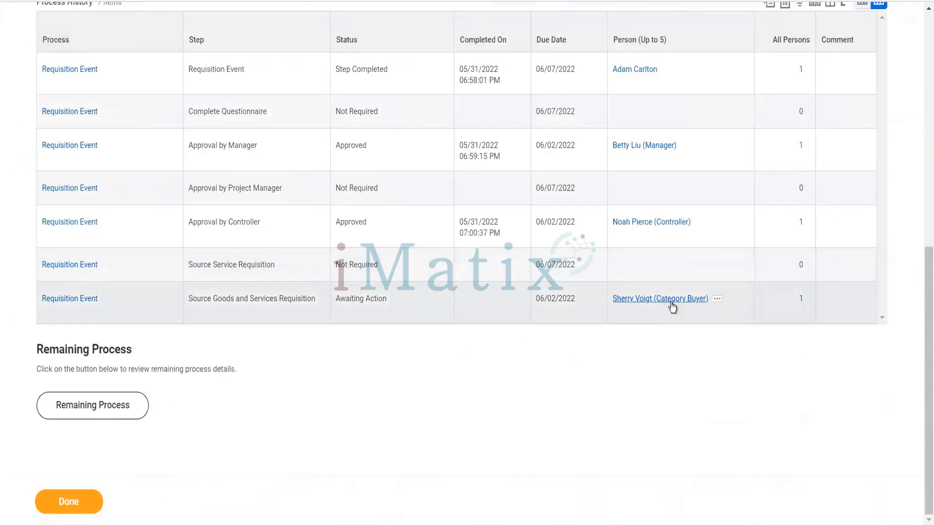
Start a proxy session as the category buyer assigned to the Source Goods and Services Requisition step.
click(718, 300)
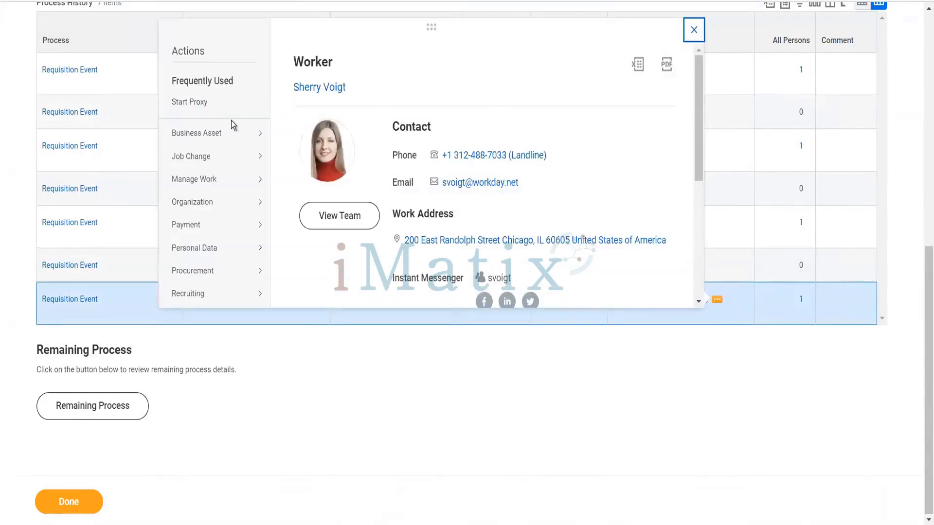
click(204, 103)
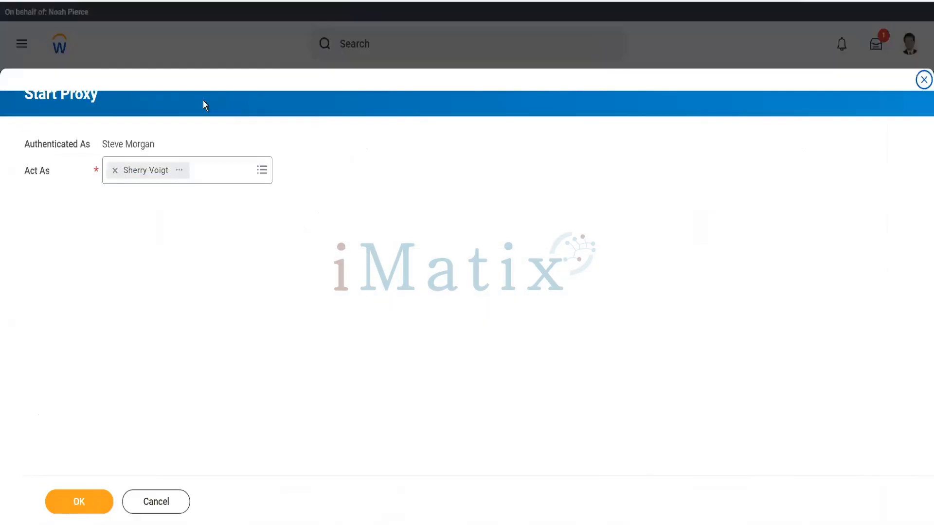
click(93, 502)
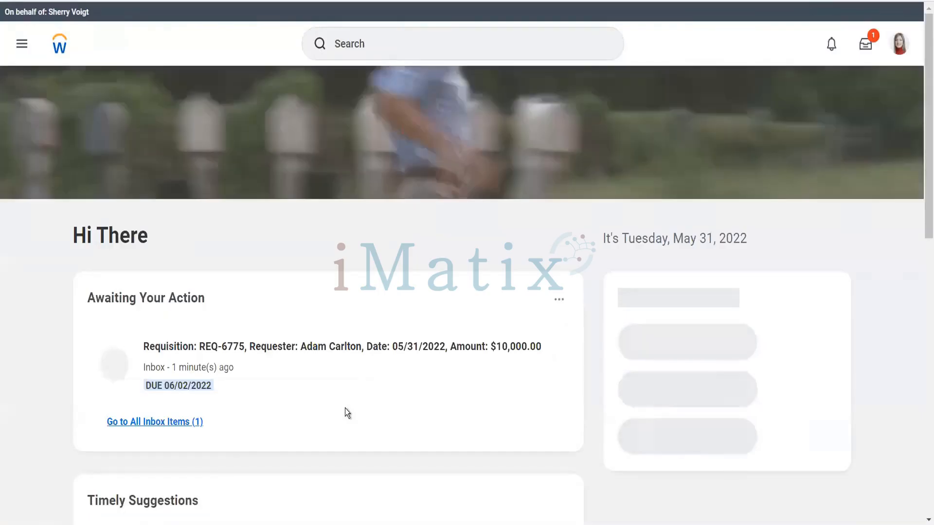
Open the Source Goods and Services Requisition task and review its summary, location, memo and goods line details from fulfillment through supplier to location.
click(268, 352)
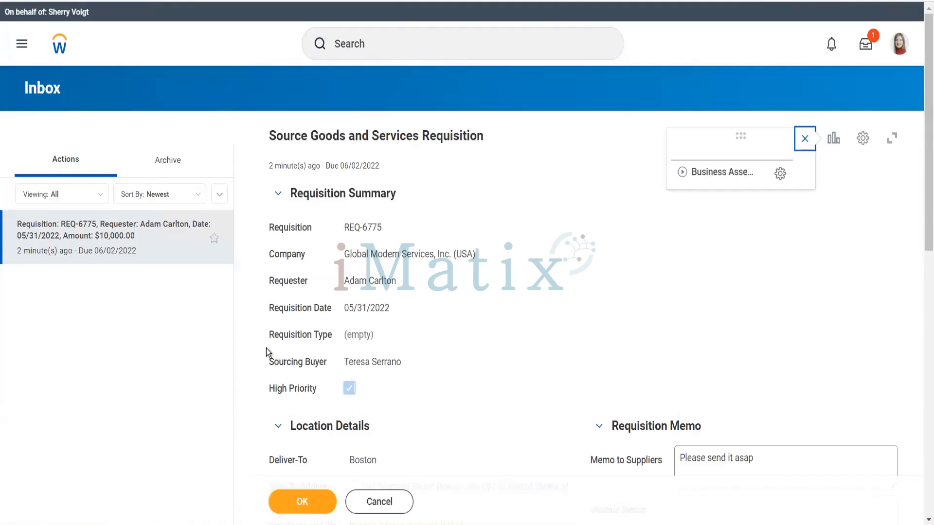
scroll(267, 349, down, 6)
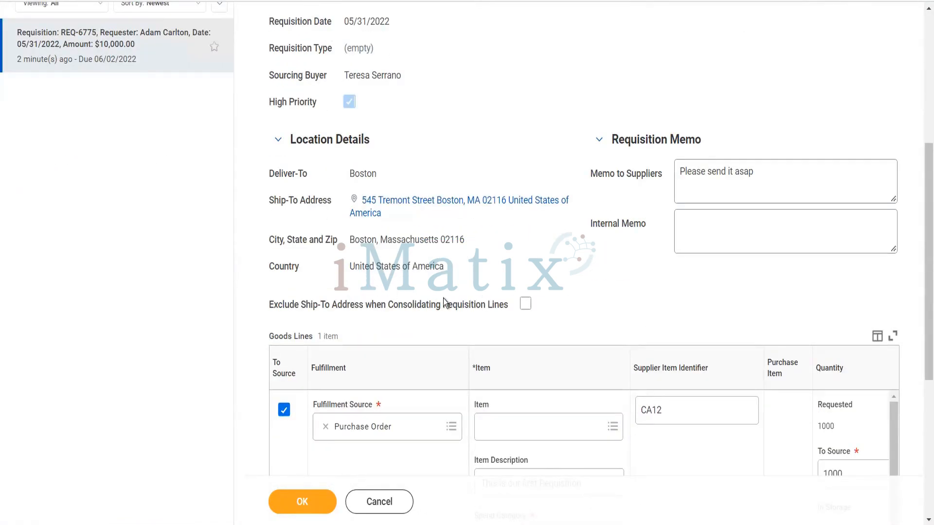
scroll(443, 299, down, 3)
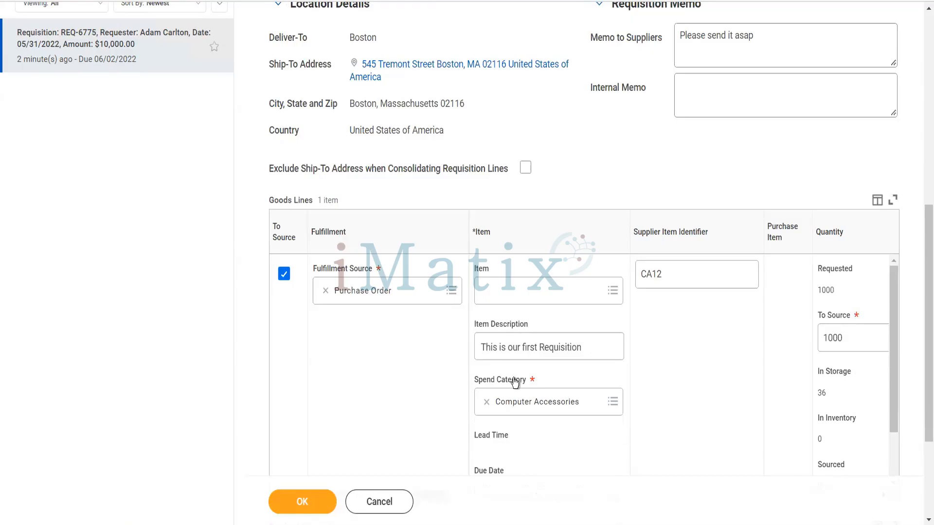
scroll(513, 378, right, 5)
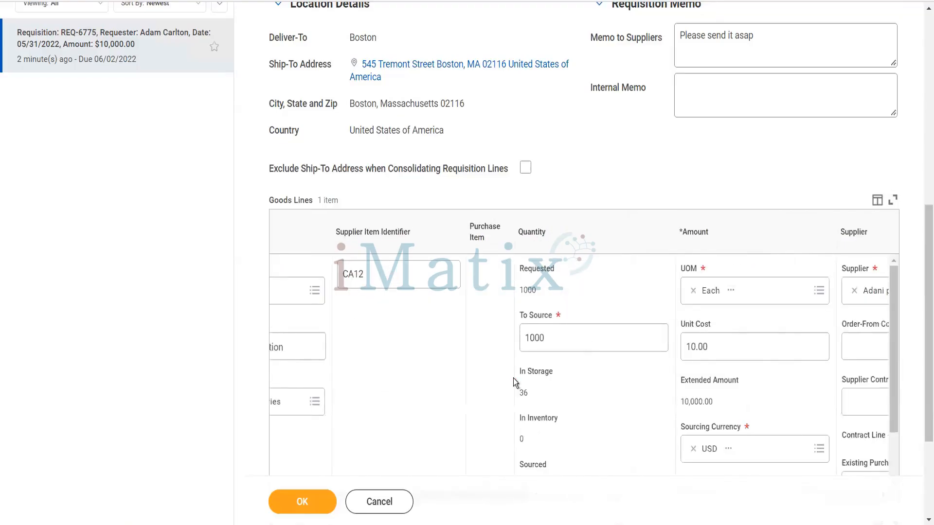
scroll(513, 378, right, 4)
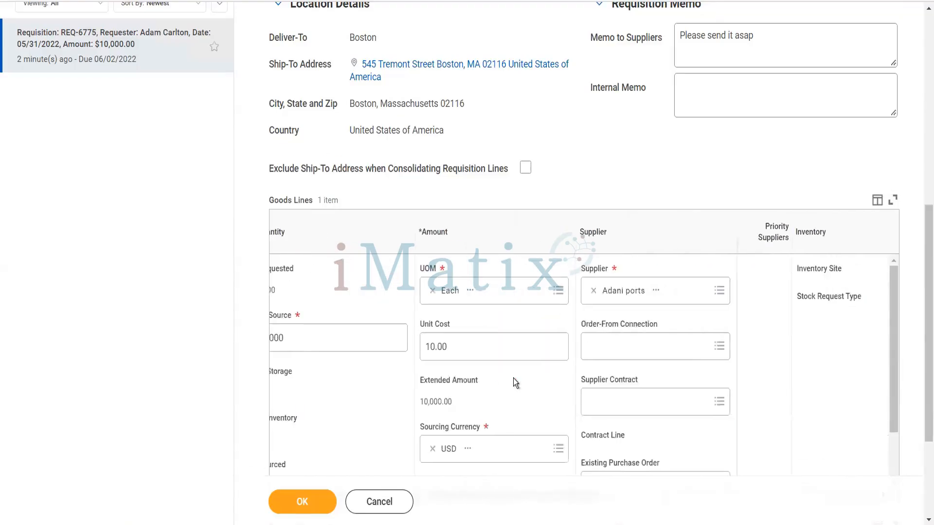
scroll(514, 381, down, 1)
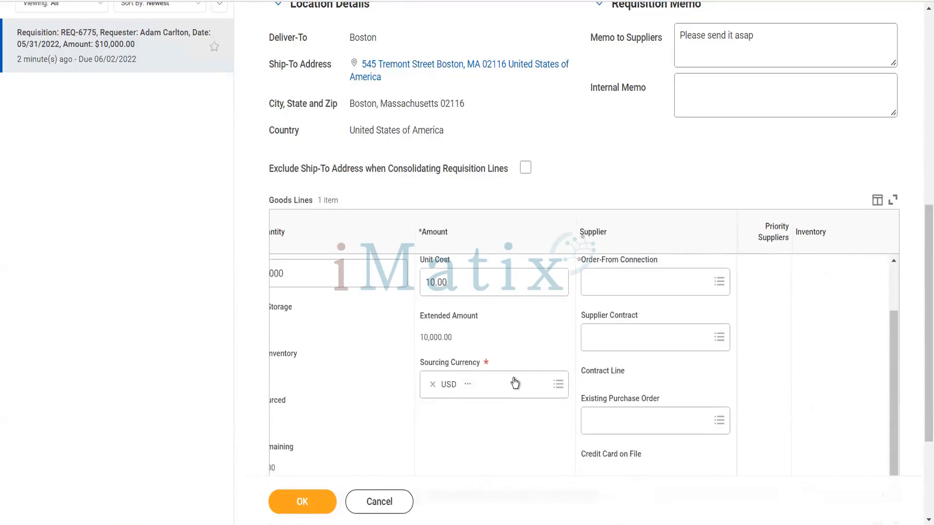
scroll(582, 411, down, 3)
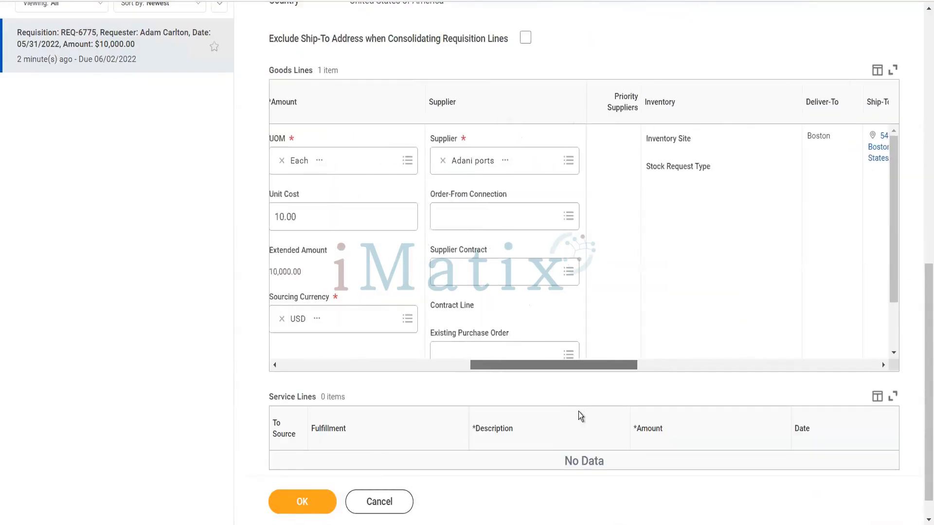
scroll(579, 411, right, 4)
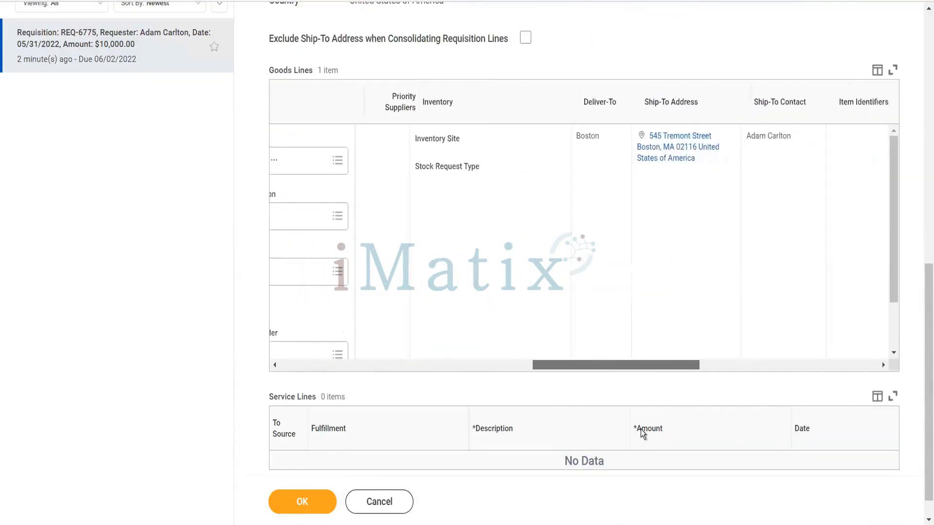
scroll(669, 440, right, 7)
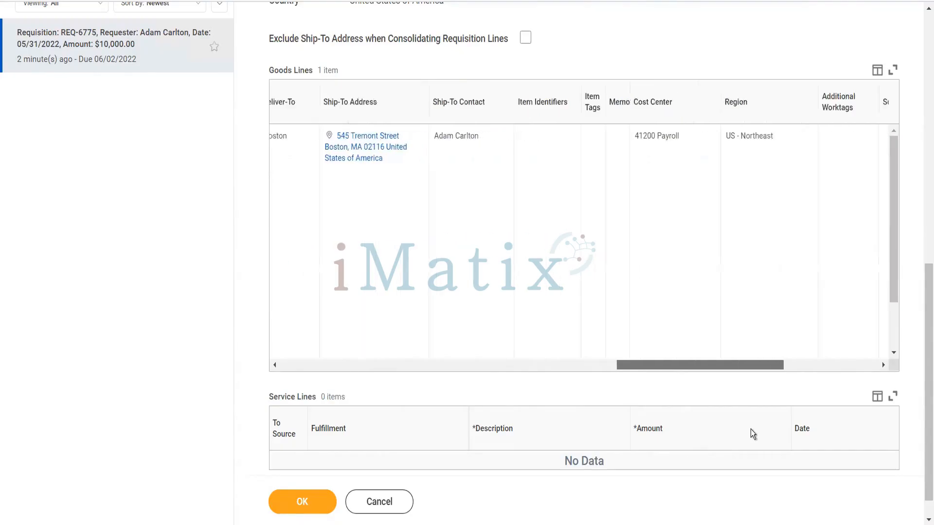
scroll(755, 430, right, 2)
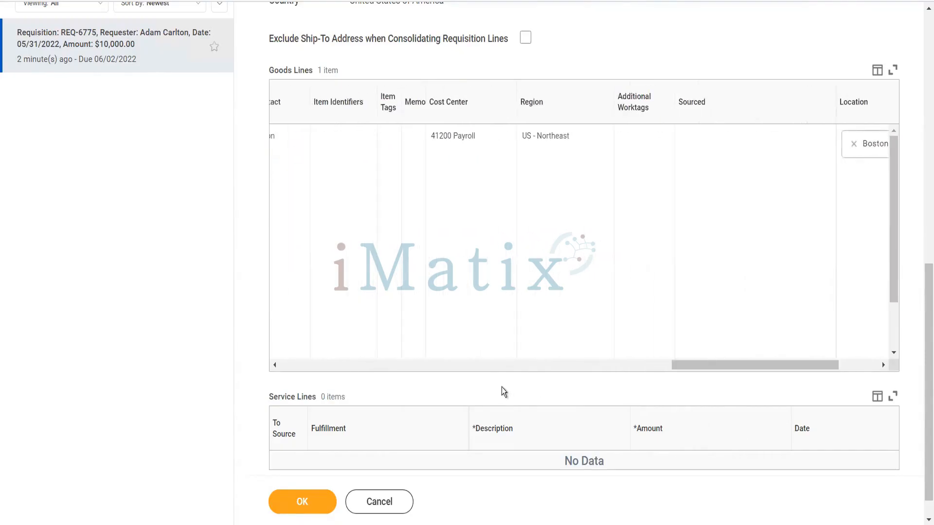
scroll(436, 247, up, 7)
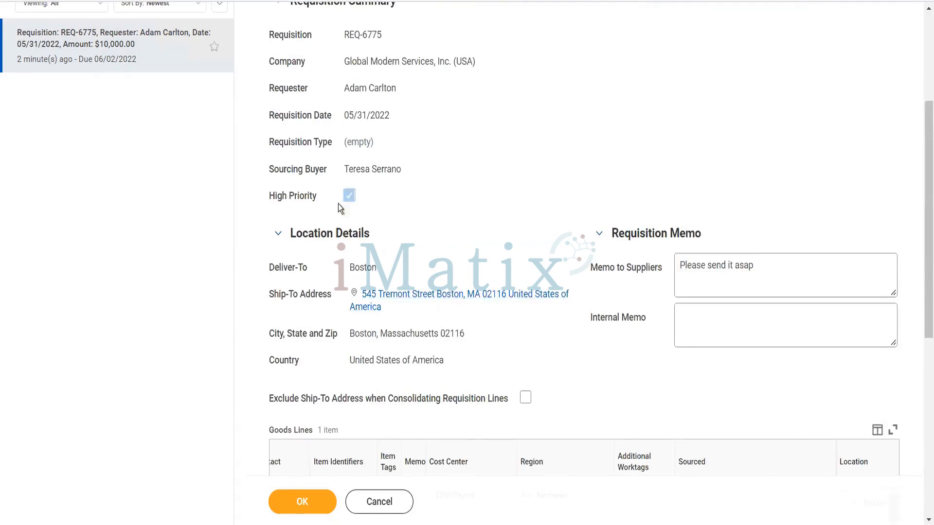
Complete the Source Goods and Services Requisition task and open the sourced requisition's details.
scroll(330, 423, down, 6)
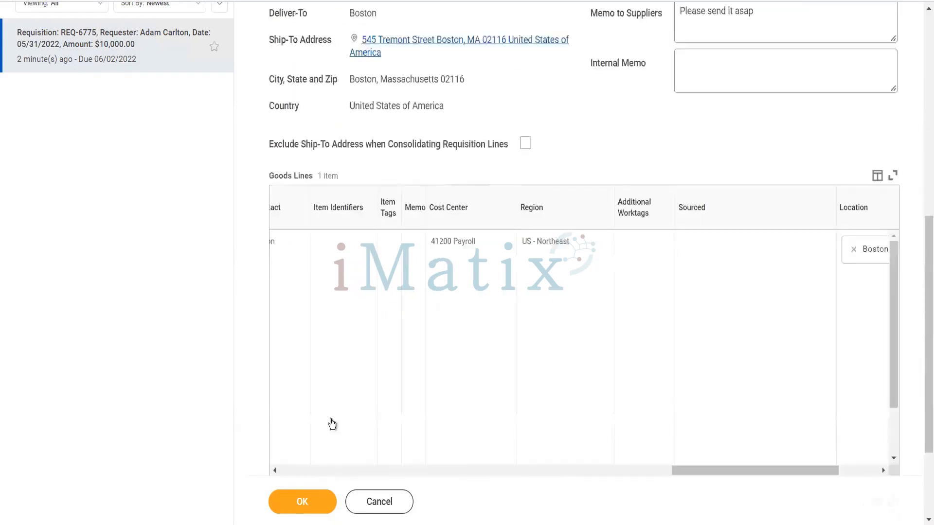
click(305, 500)
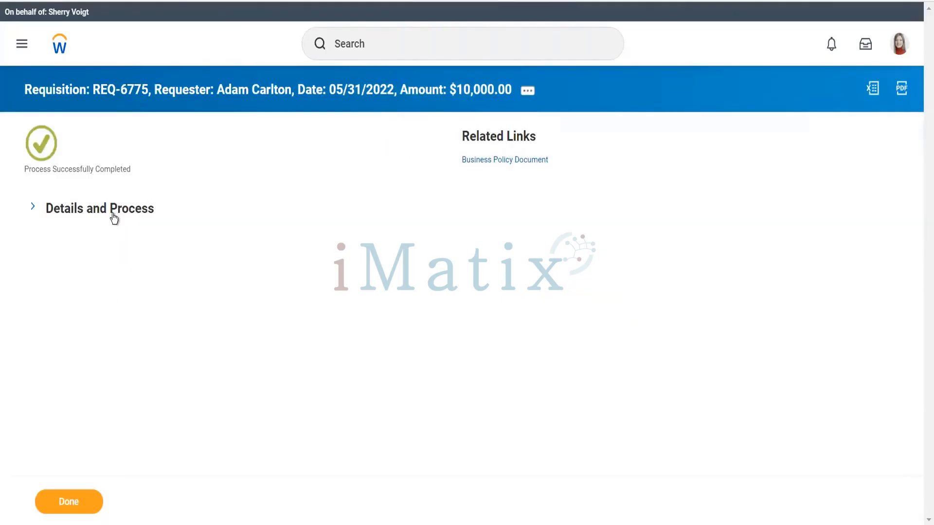
click(113, 218)
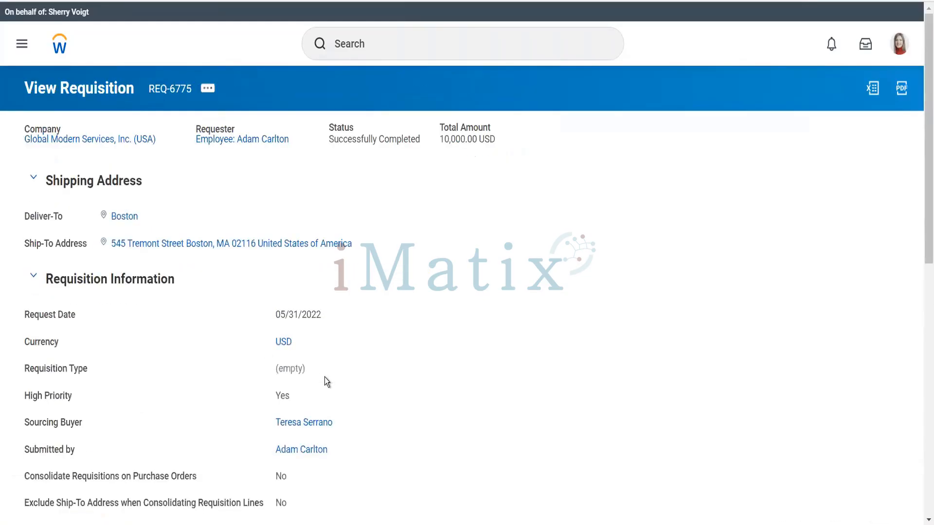
Review the requisition's goods line from quantity and supplier through fulfillment source and worktags to its sourced document.
scroll(325, 372, down, 10)
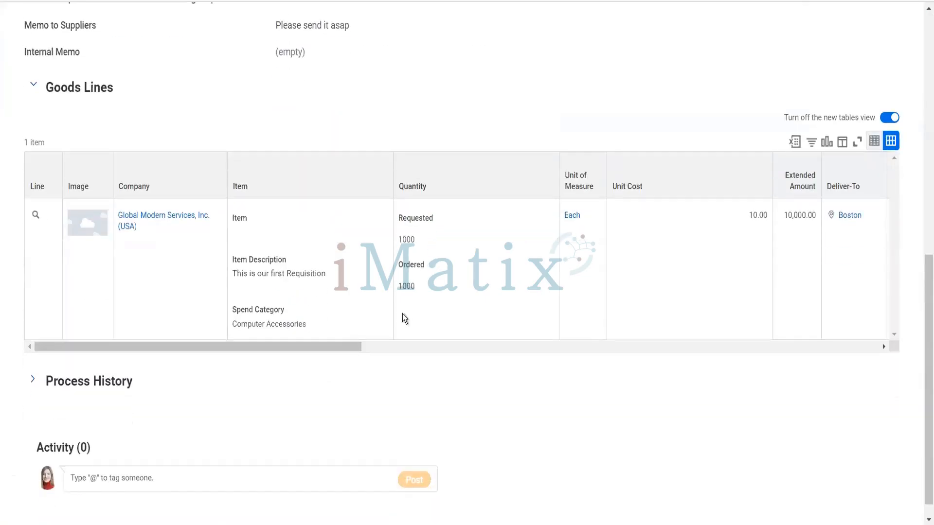
scroll(408, 314, right, 5)
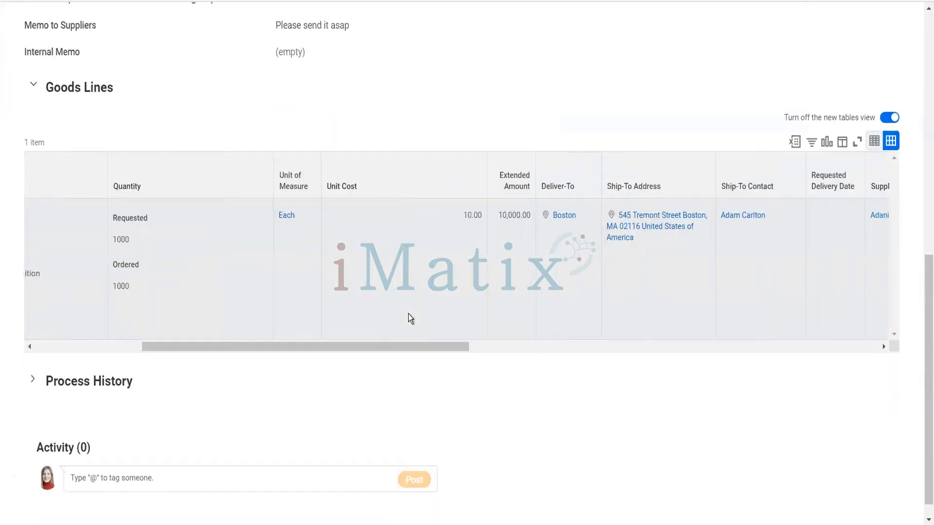
scroll(409, 318, right, 3)
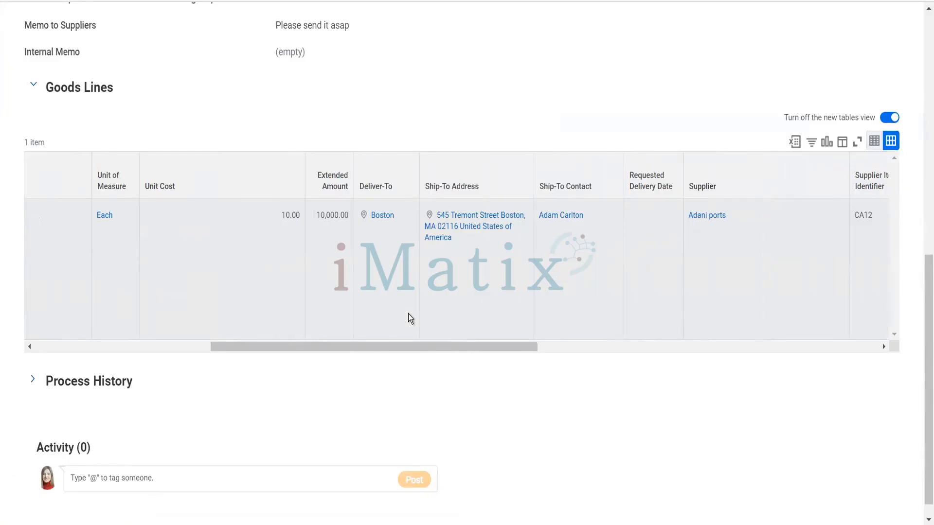
scroll(403, 315, right, 1)
scroll(400, 316, right, 6)
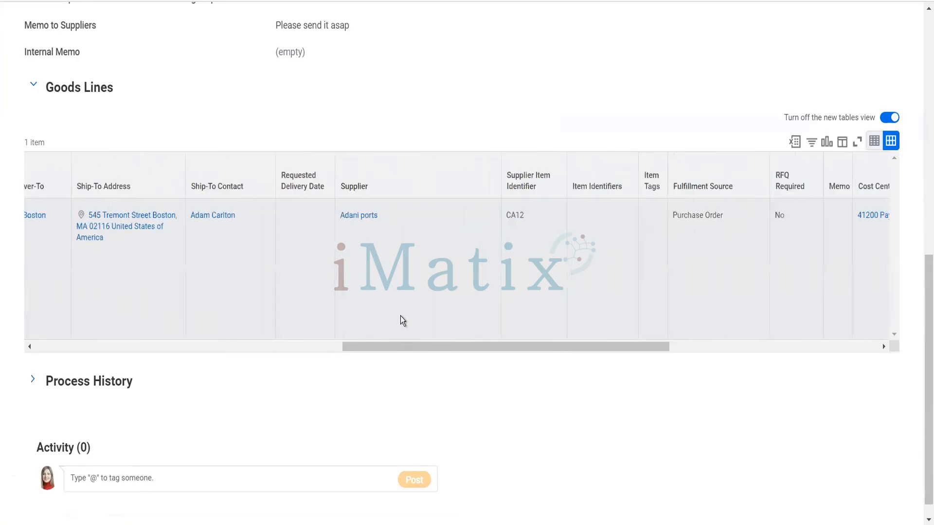
scroll(401, 316, right, 4)
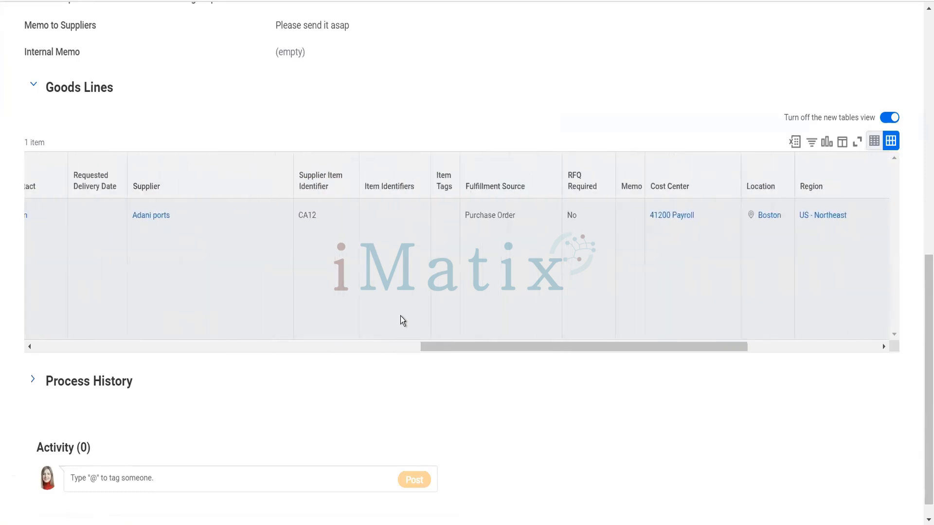
scroll(401, 316, up, 1)
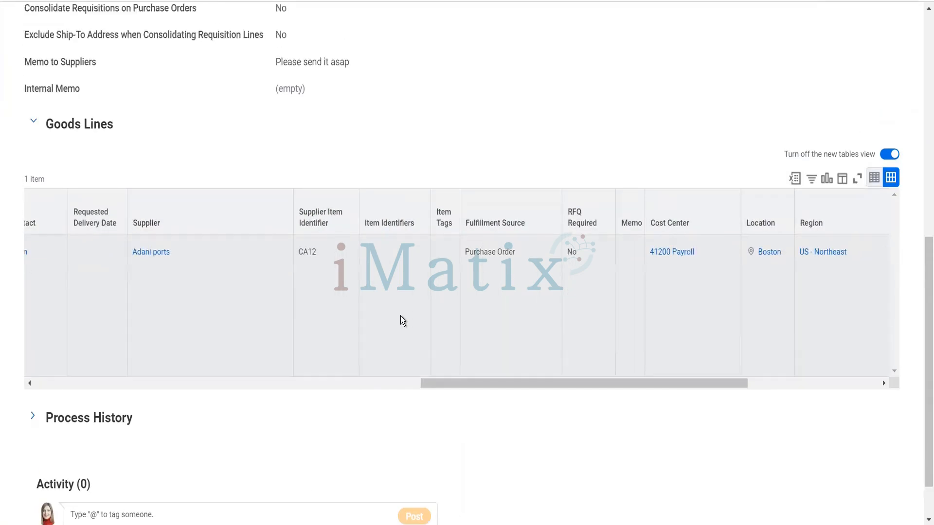
scroll(401, 316, right, 3)
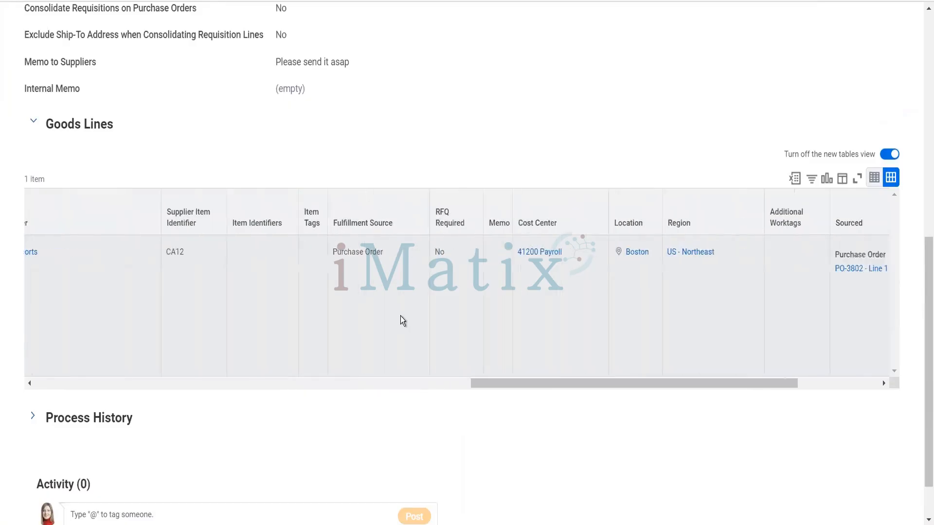
scroll(402, 321, right, 4)
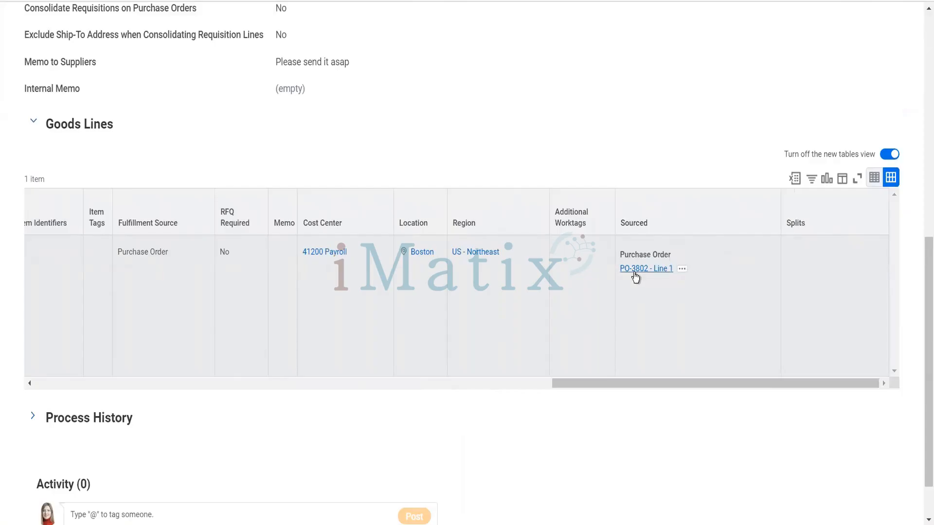
Open the purchase order line sourced from the requisition, then its purchase order, and review the order's header and goods lines.
click(635, 271)
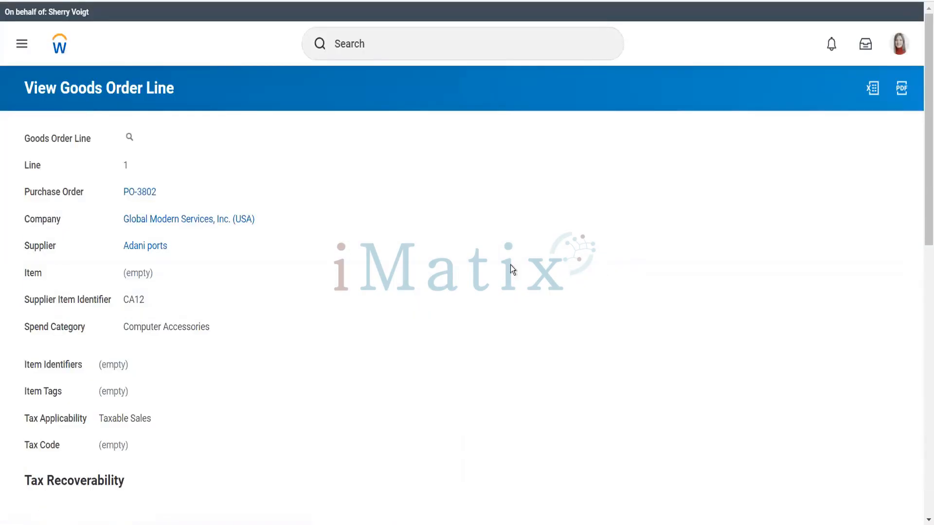
click(148, 194)
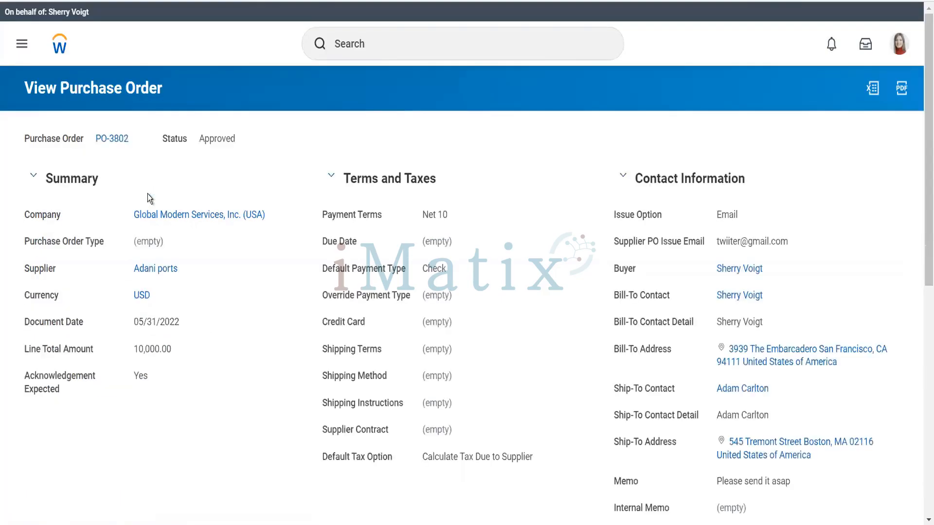
scroll(147, 199, down, 6)
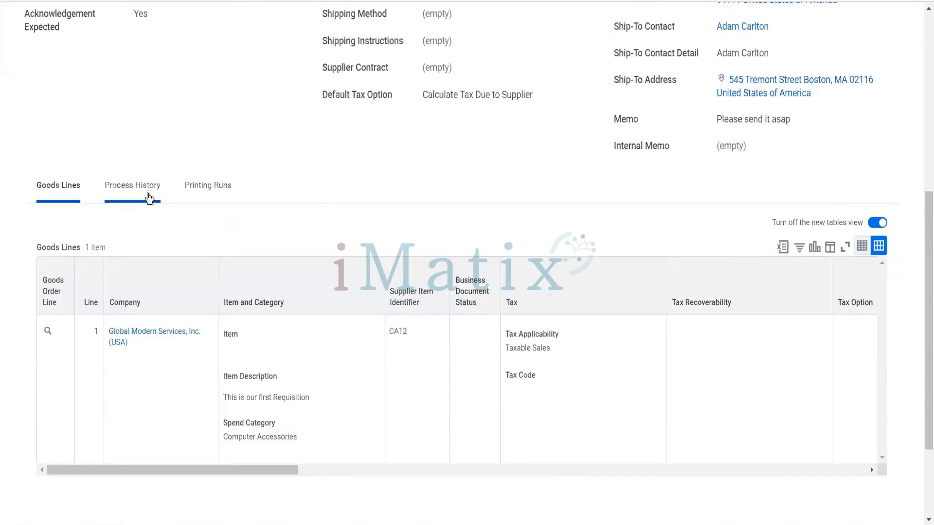
scroll(149, 198, up, 6)
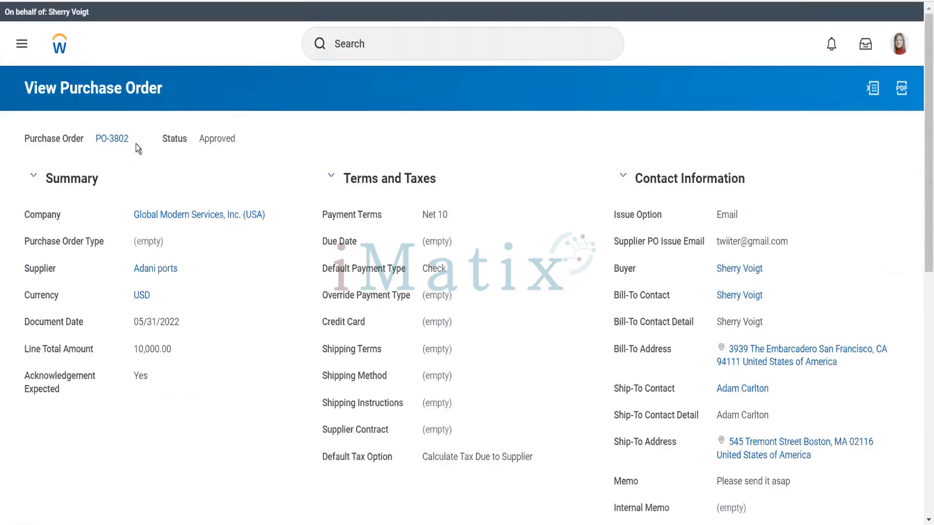
Start the Issue action for the approved purchase order and confirm it as the order selected for issuing.
mouse_move(137, 143)
click(138, 141)
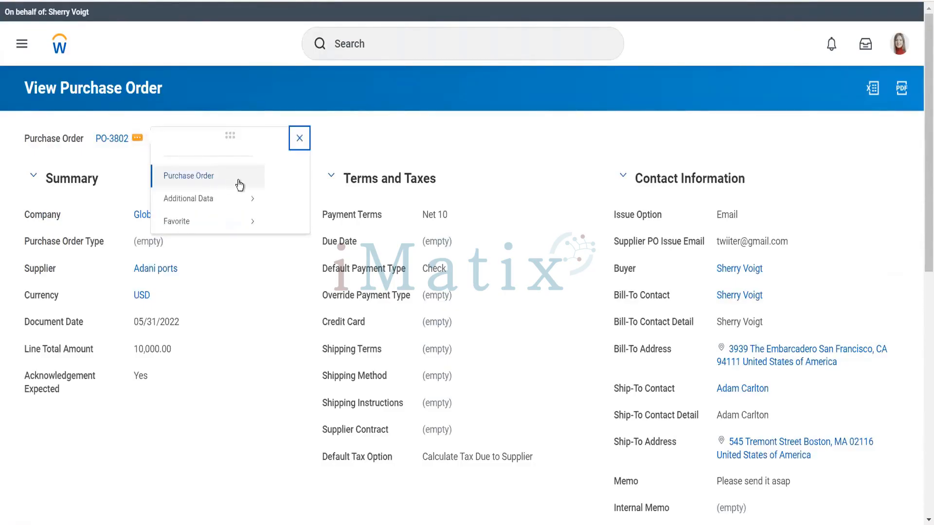
mouse_move(240, 184)
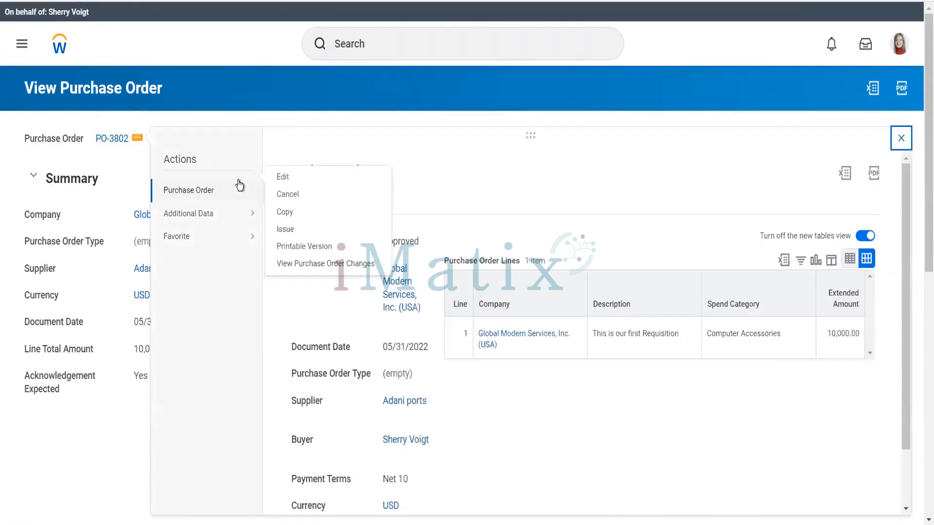
click(290, 232)
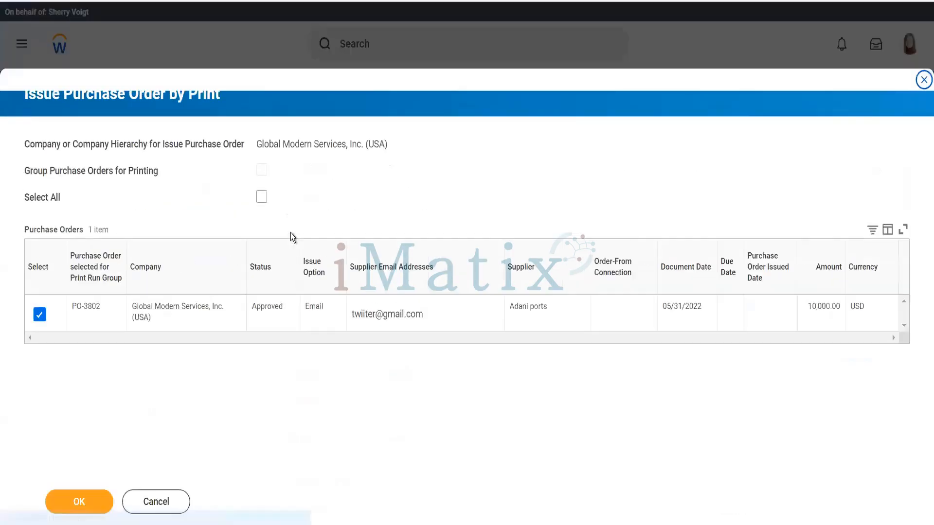
click(76, 503)
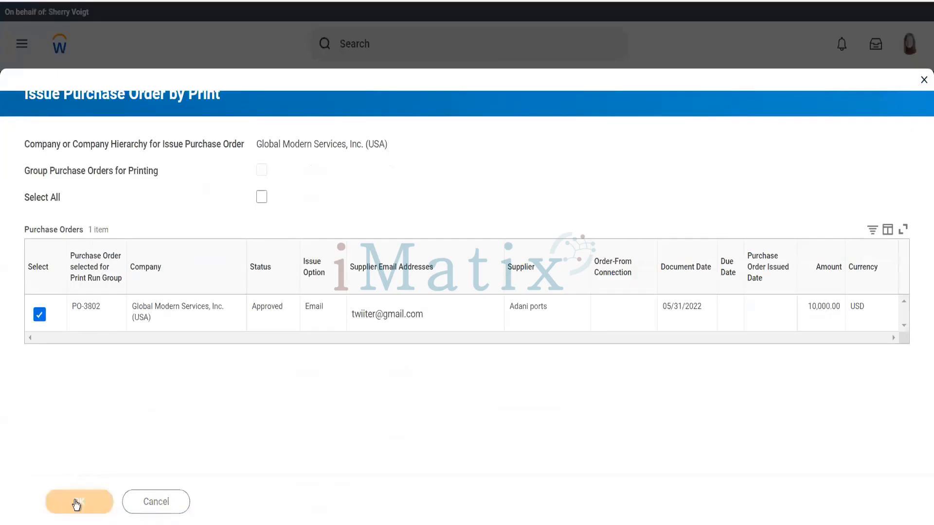
click(75, 505)
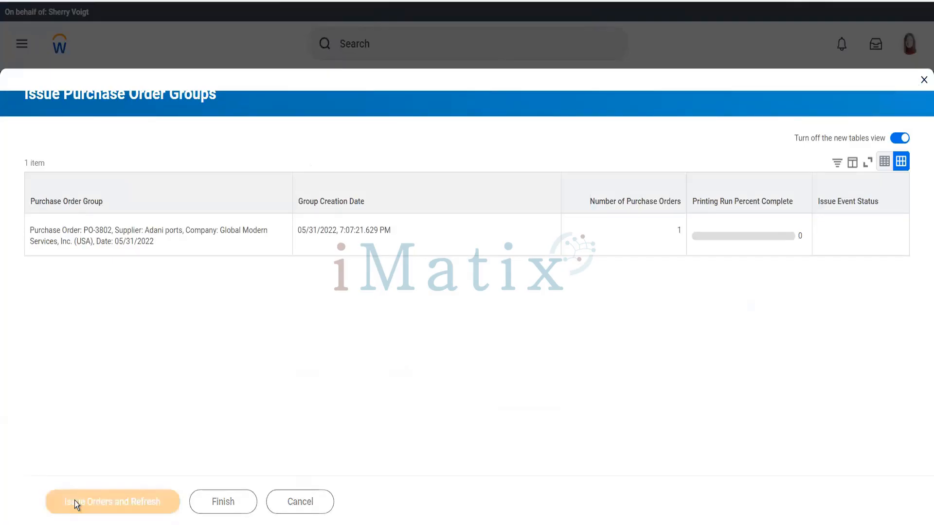
Issue the purchase order group, refresh its issue status, finish the run and return to the purchase order.
click(75, 504)
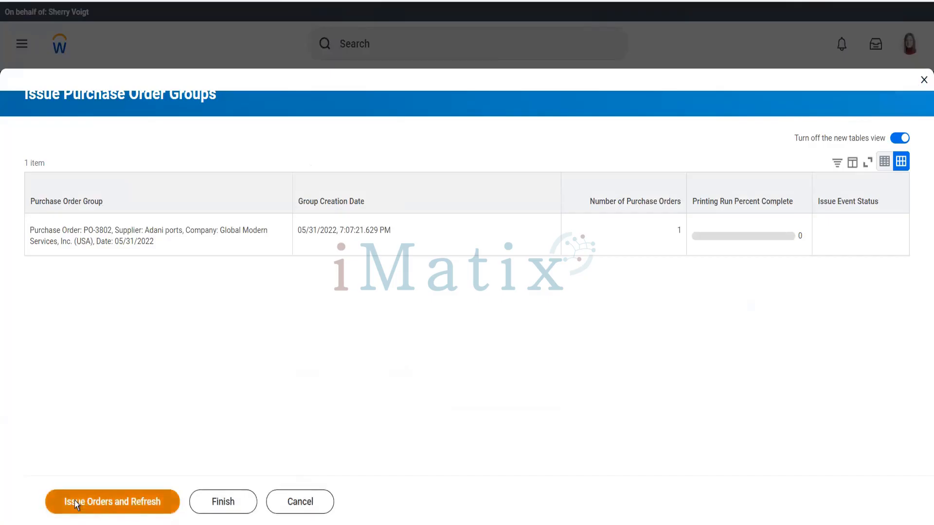
click(112, 504)
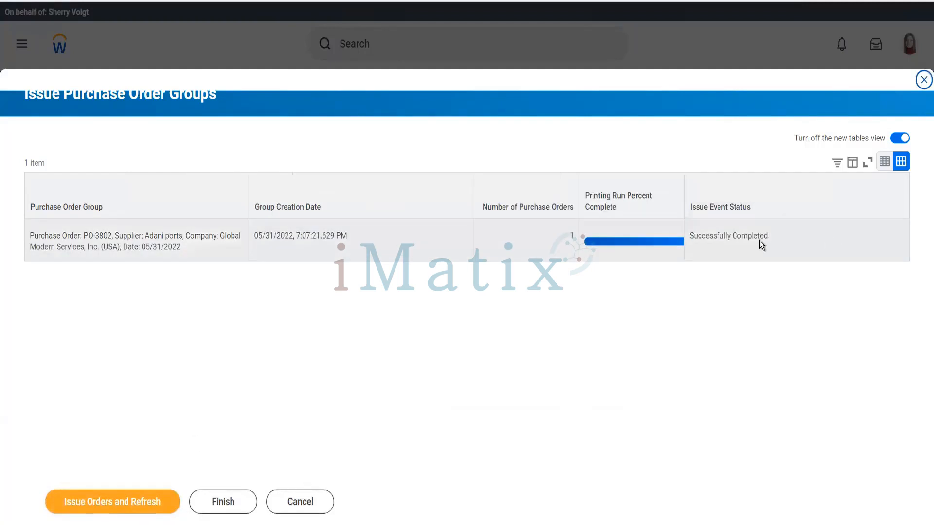
click(224, 504)
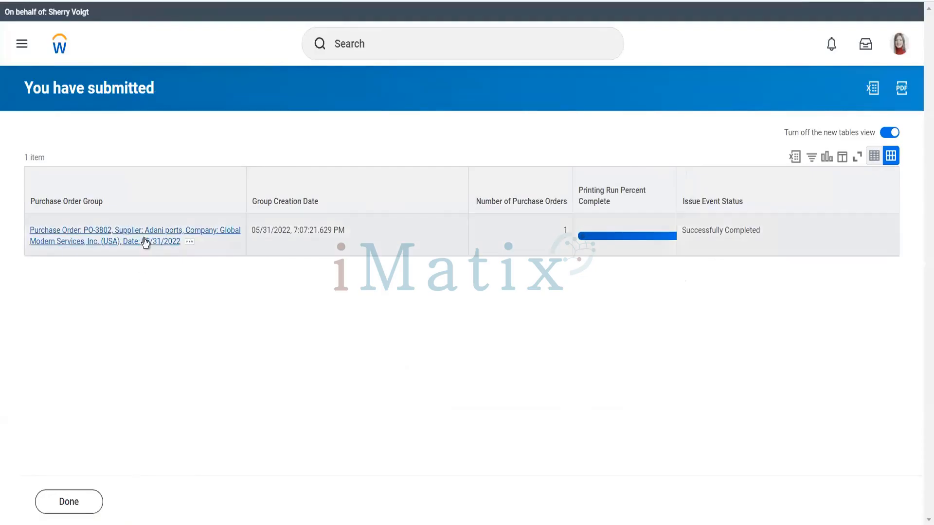
click(89, 509)
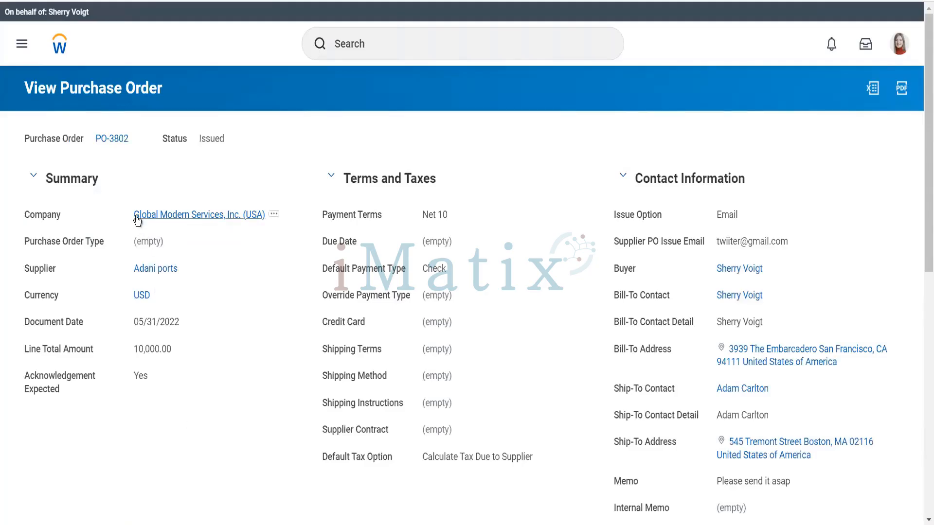
Create a receipt against the issued purchase order with Fully Receive enabled.
mouse_move(140, 141)
click(138, 139)
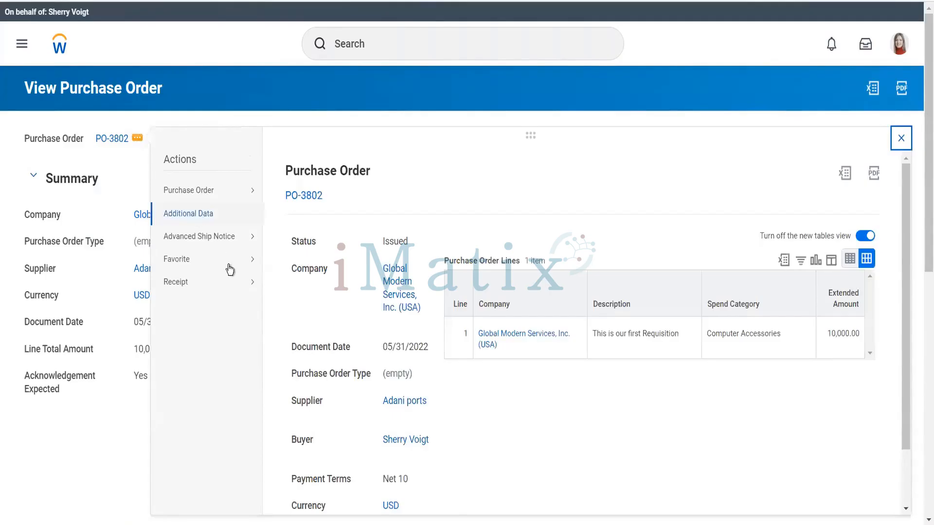
mouse_move(240, 288)
click(295, 288)
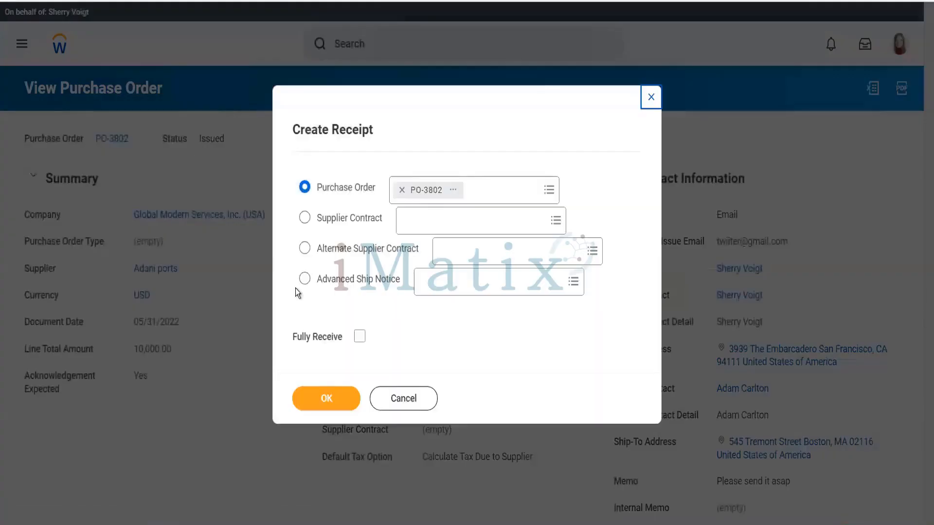
click(360, 341)
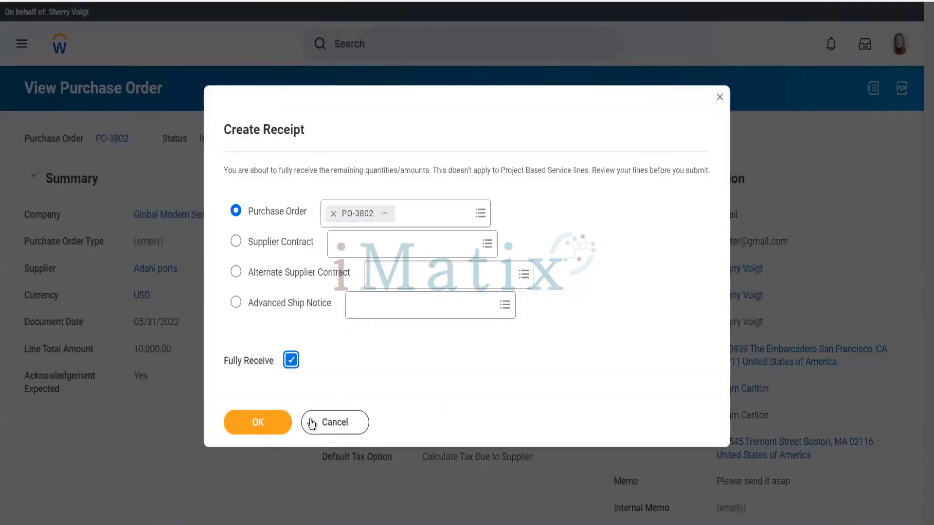
click(272, 427)
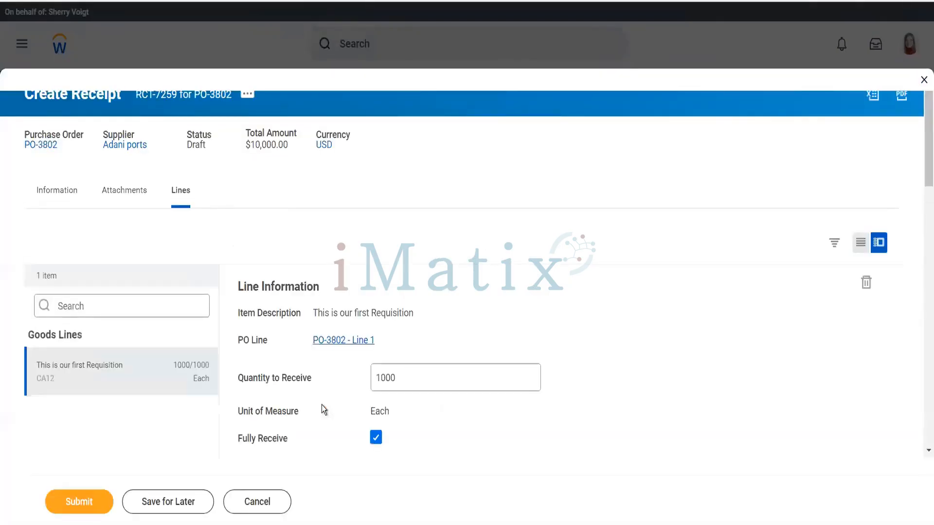
Review the receipt's goods line, additional information and attachments, and submit the receipt.
scroll(410, 404, down, 3)
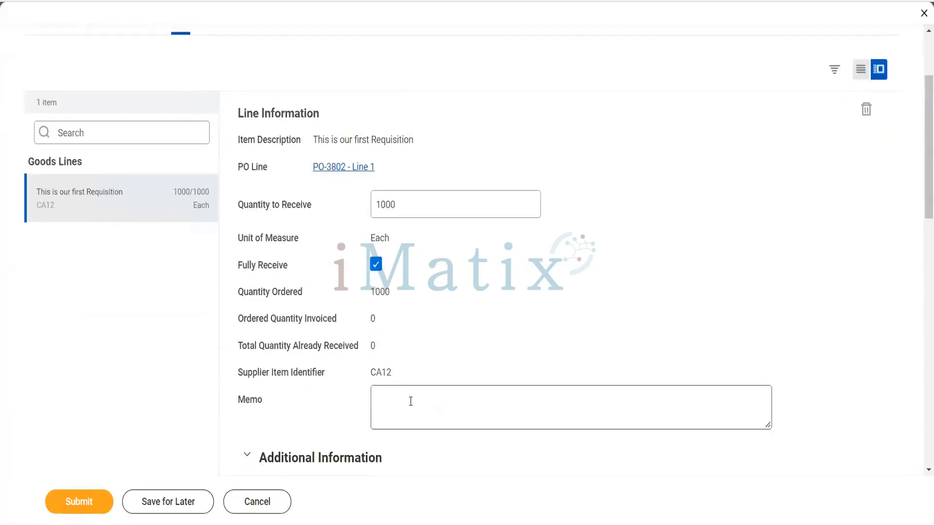
scroll(410, 401, down, 5)
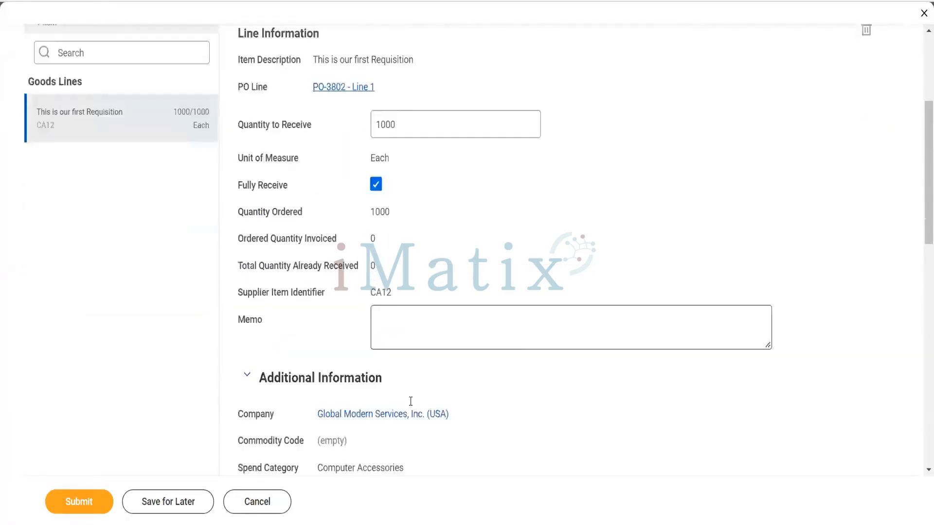
scroll(92, 496, down, 5)
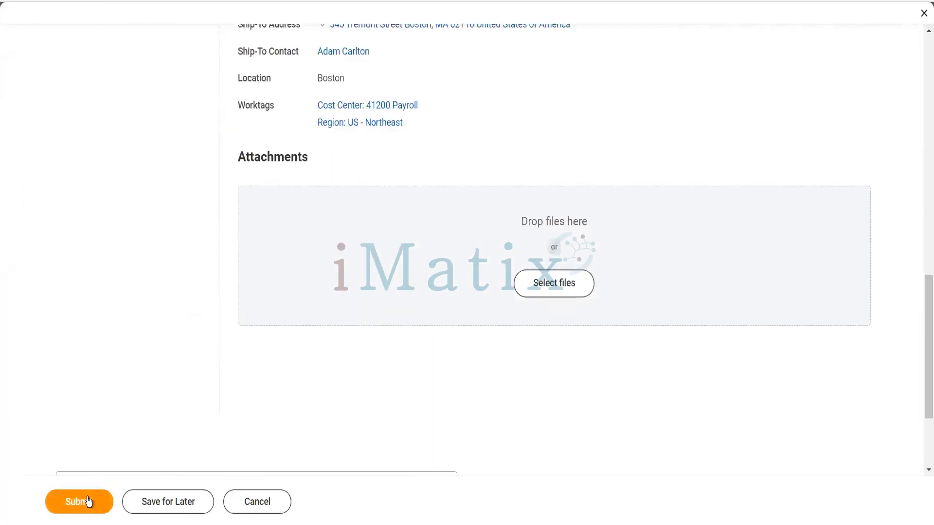
click(89, 501)
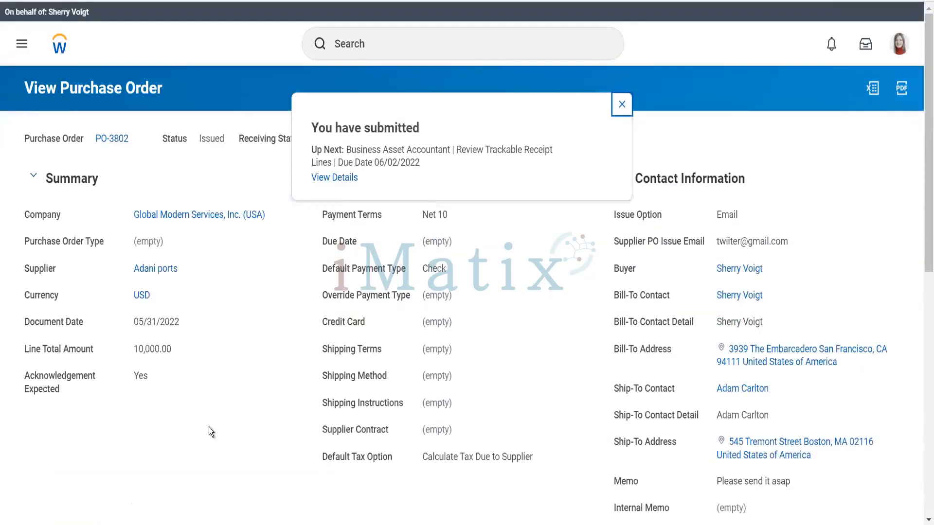
Open the submitted receipt's details and check its process history for the step awaiting action and its assignees.
click(345, 183)
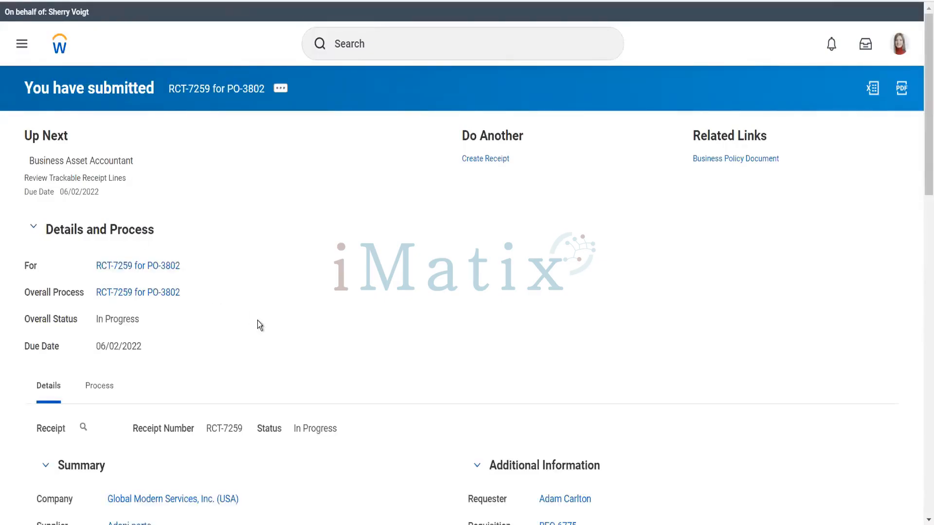
scroll(149, 247, down, 4)
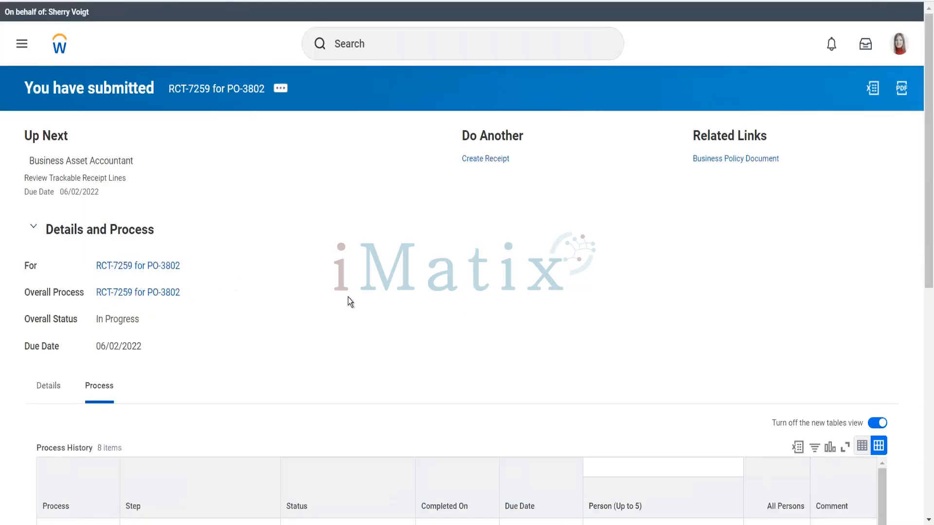
scroll(349, 297, down, 6)
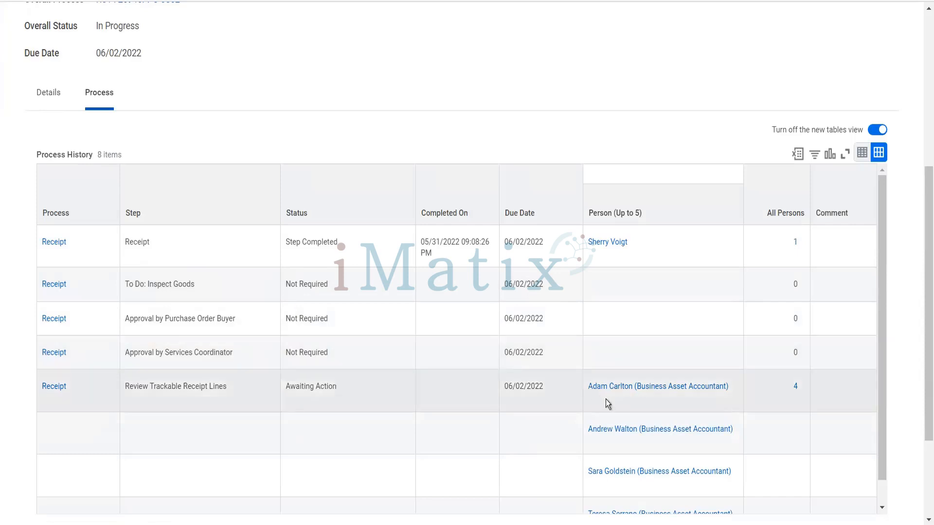
Start a proxy session as the first Business Asset Accountant assigned to the Review Trackable Receipt Lines step.
mouse_move(597, 401)
click(597, 401)
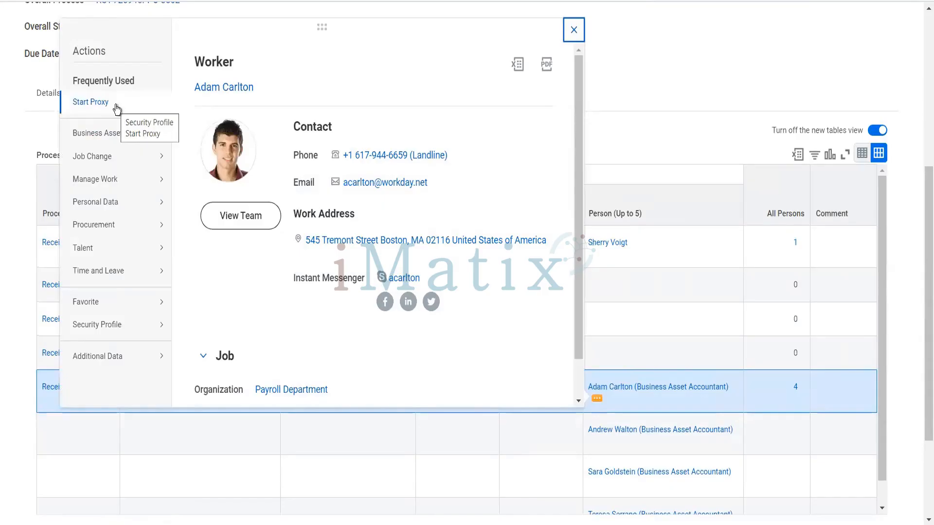
click(117, 108)
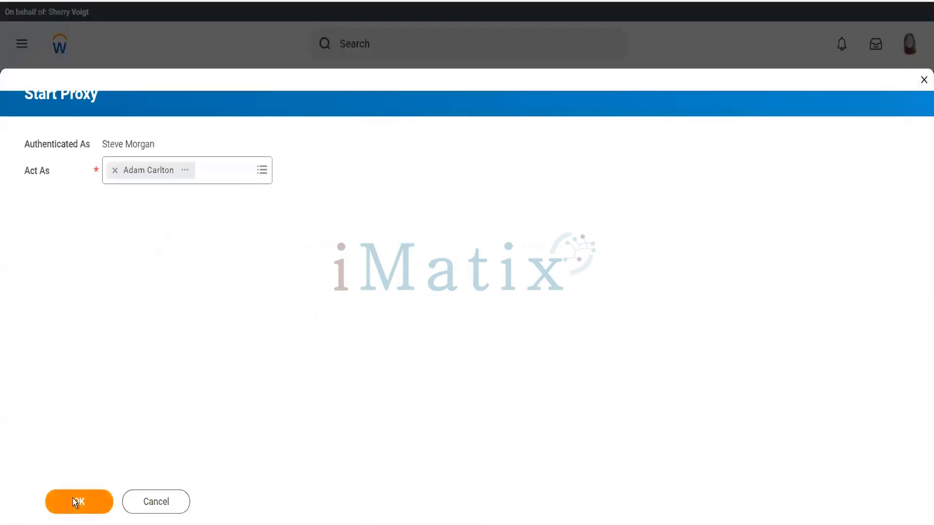
click(73, 502)
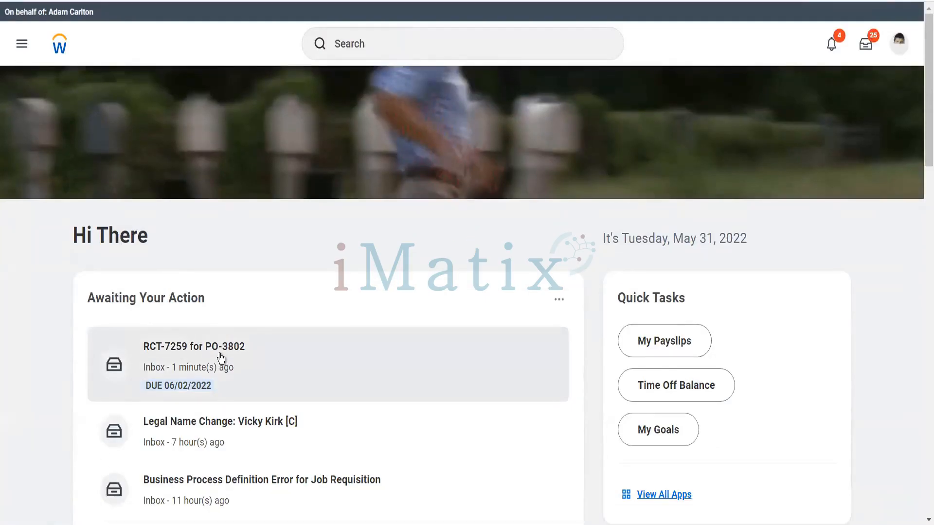
Open the receipt awaiting action, review its trackable receipt line and approve it.
click(221, 358)
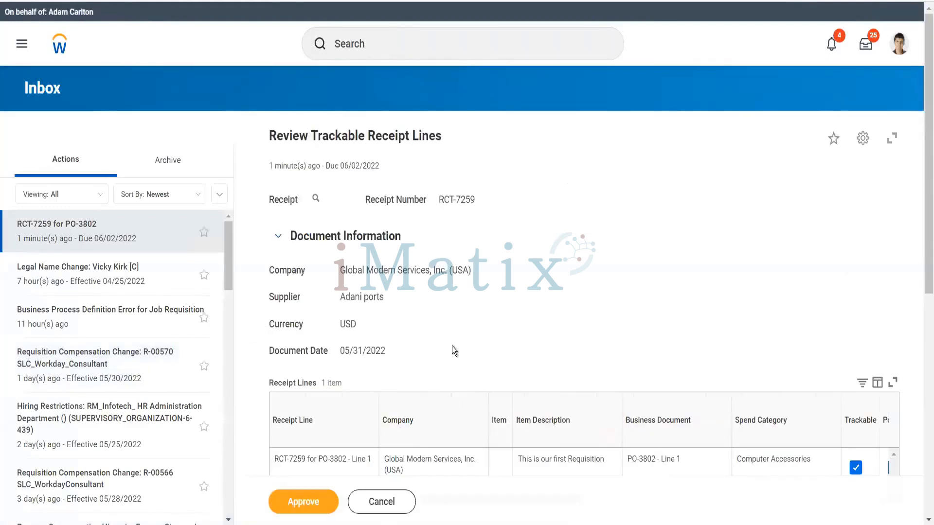
scroll(453, 350, down, 4)
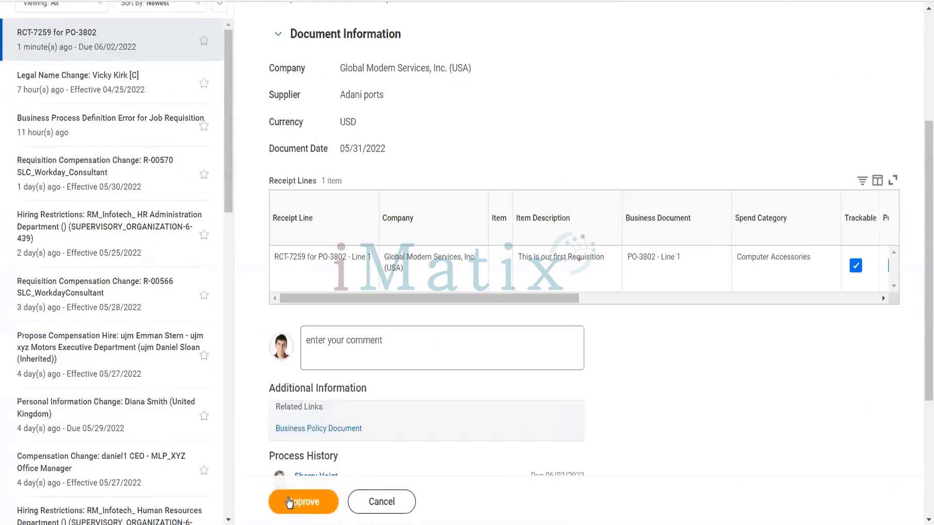
click(288, 502)
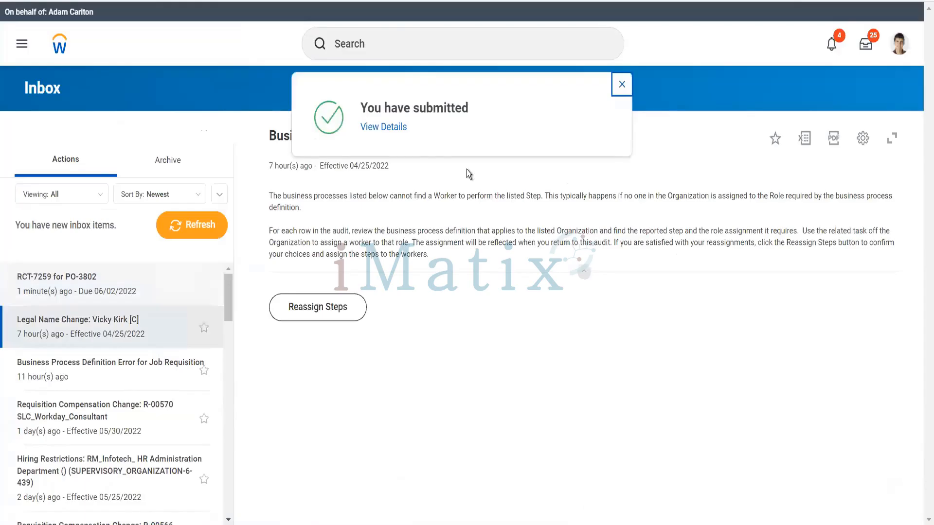
Review the approved receipt's details and goods line, and open its related purchase order to check the receiving status.
click(400, 128)
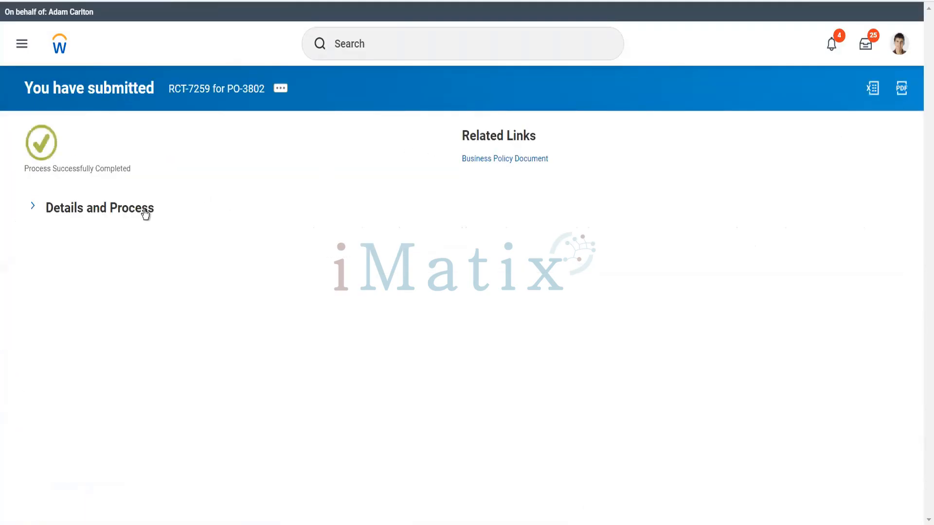
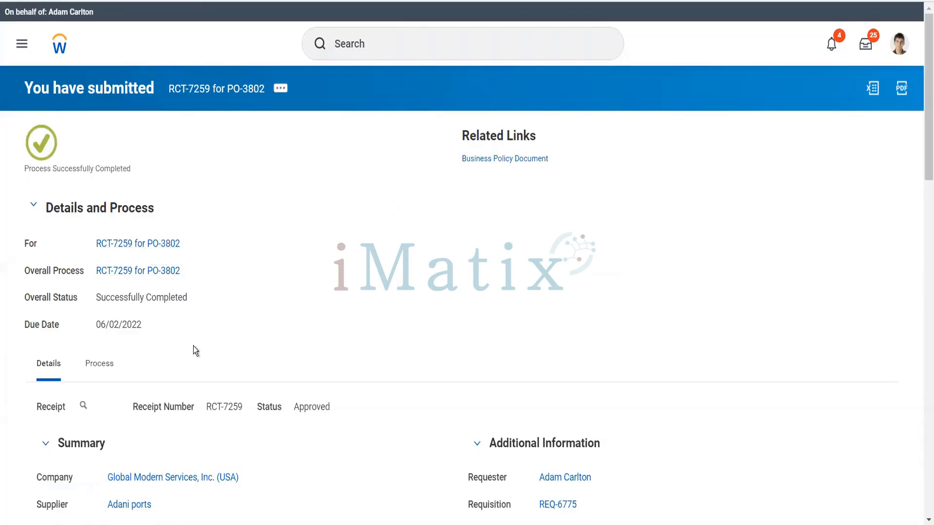
scroll(194, 346, down, 5)
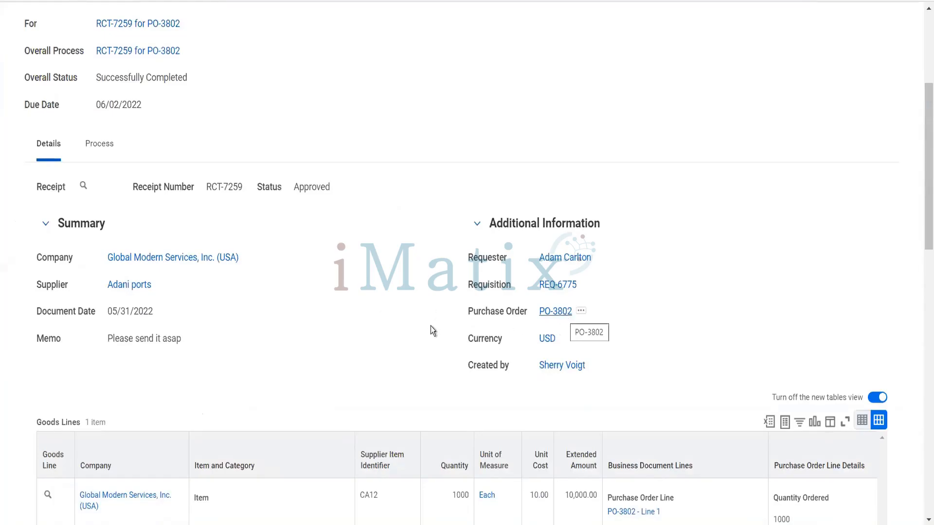
scroll(340, 316, down, 2)
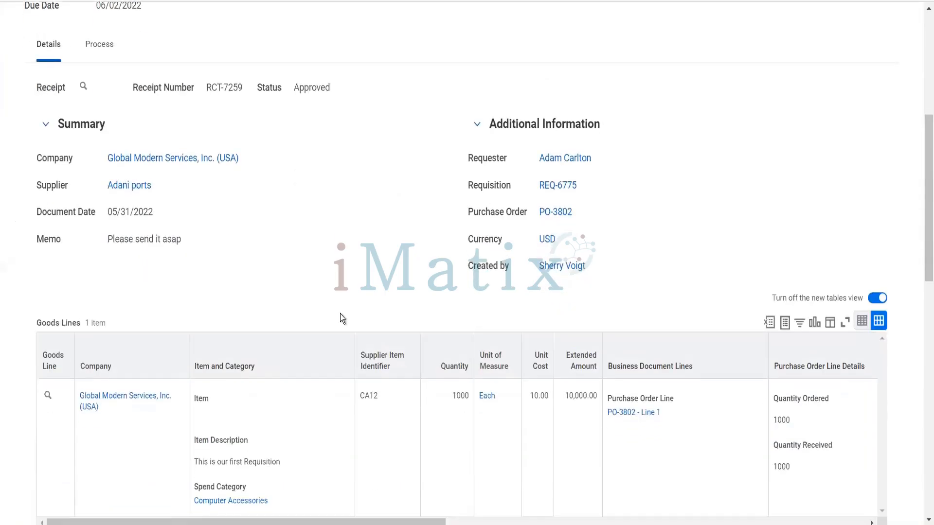
click(559, 213)
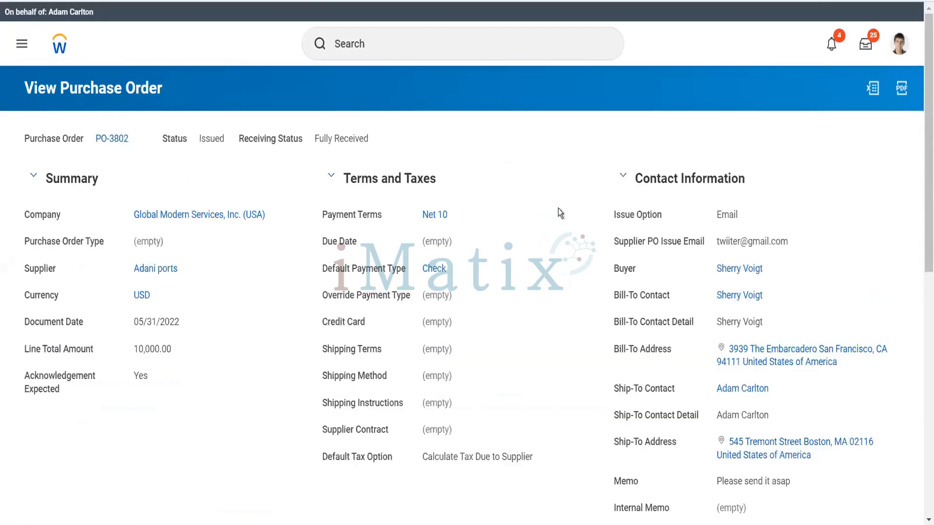
Review the fully received purchase order's details and start creating a supplier invoice from it.
scroll(558, 208, down, 9)
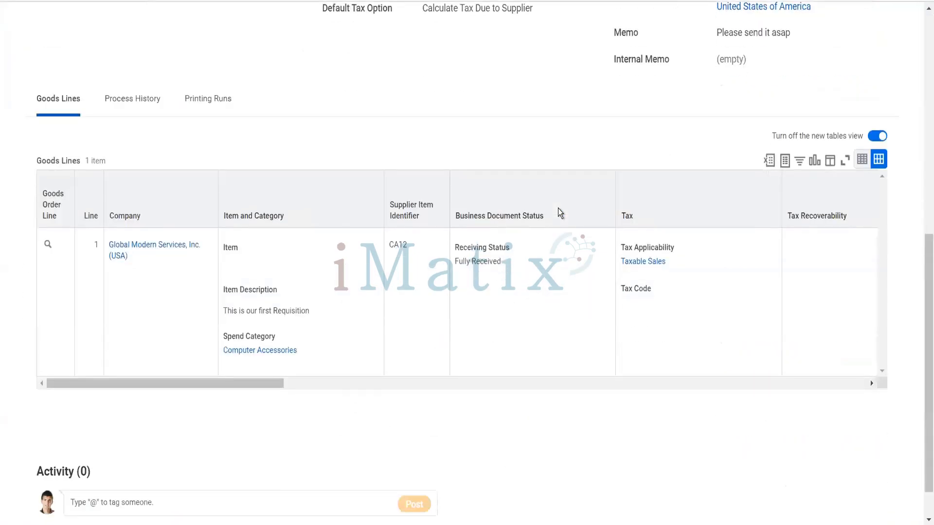
scroll(559, 212, up, 8)
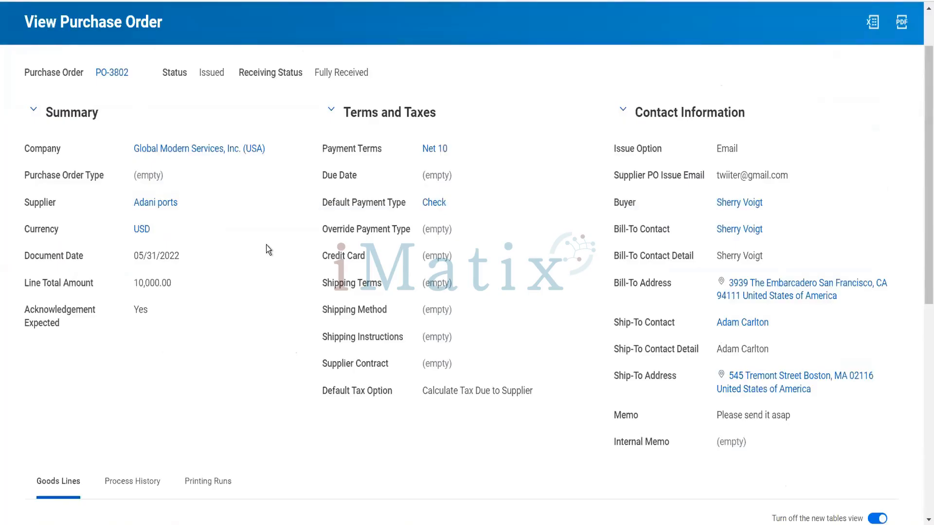
scroll(267, 244, up, 2)
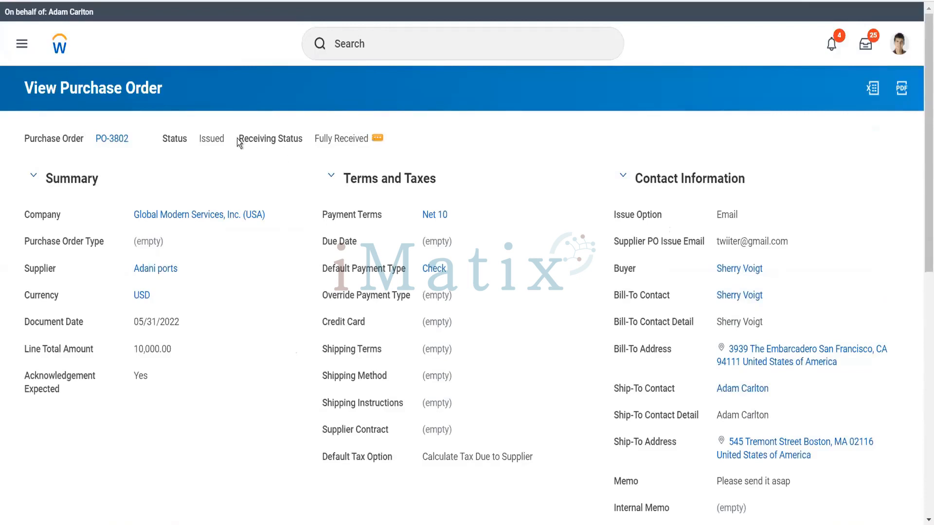
click(140, 140)
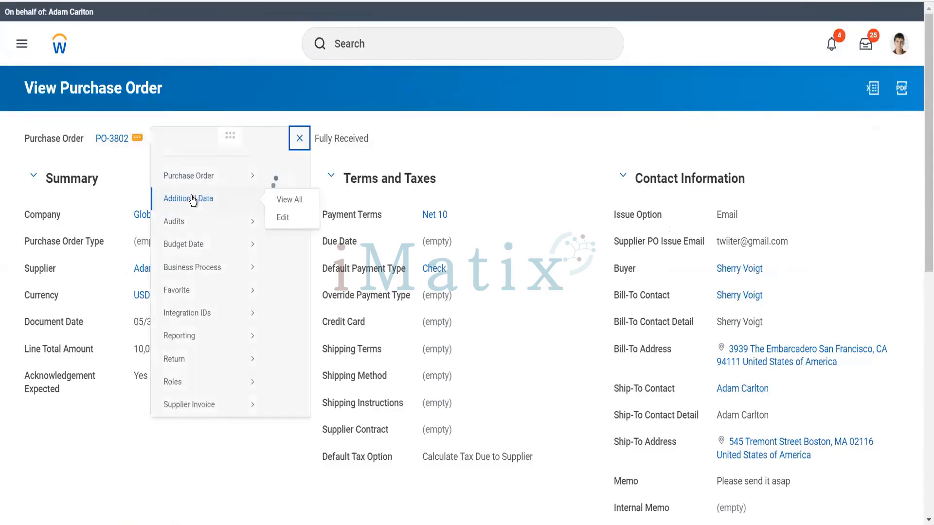
mouse_move(229, 423)
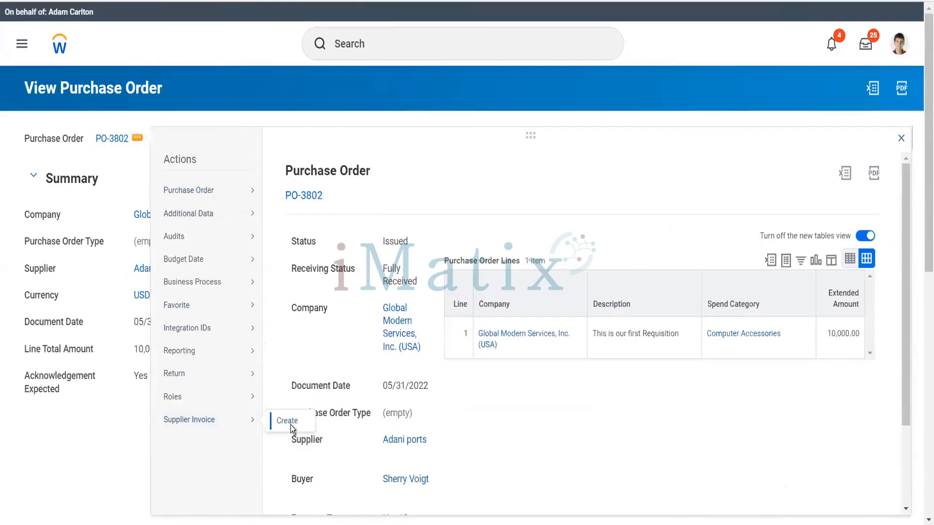
click(288, 422)
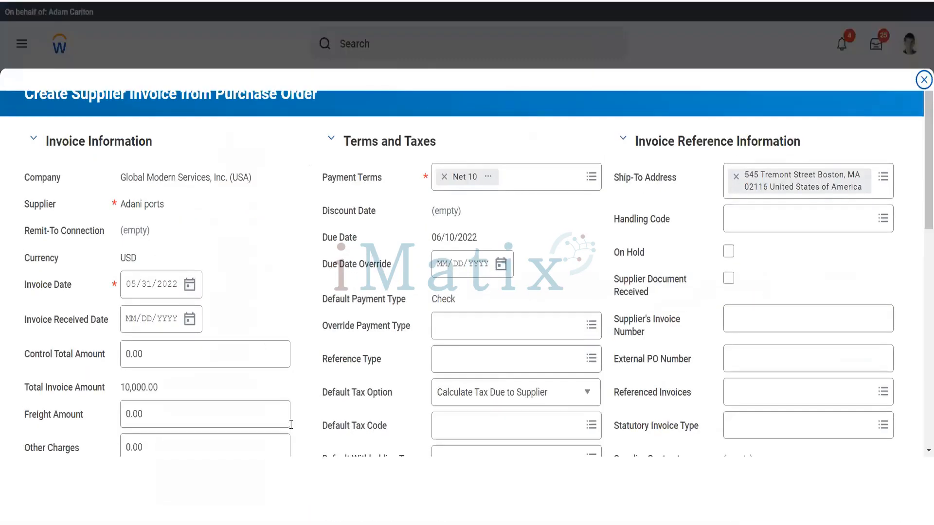
Set the supplier invoice's Invoice Received Date to 05/31/2022.
scroll(291, 424, down, 1)
click(188, 235)
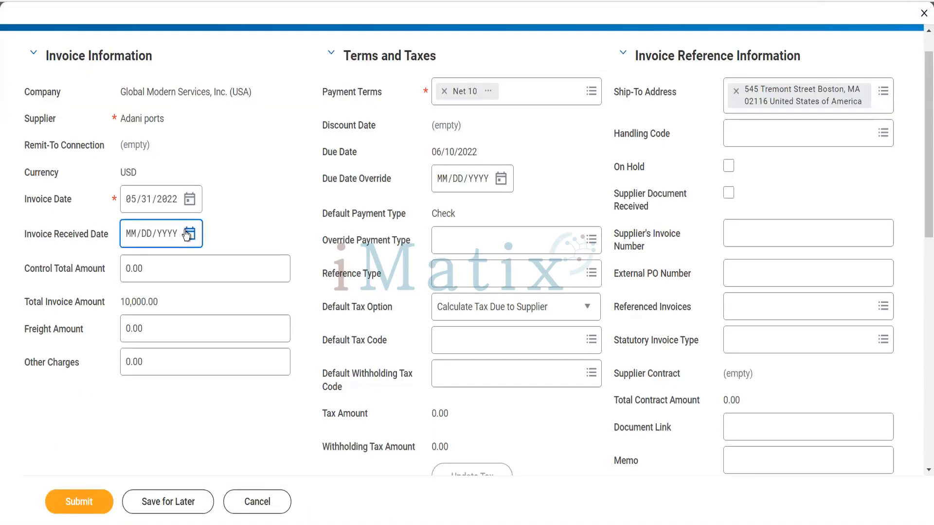
click(188, 235)
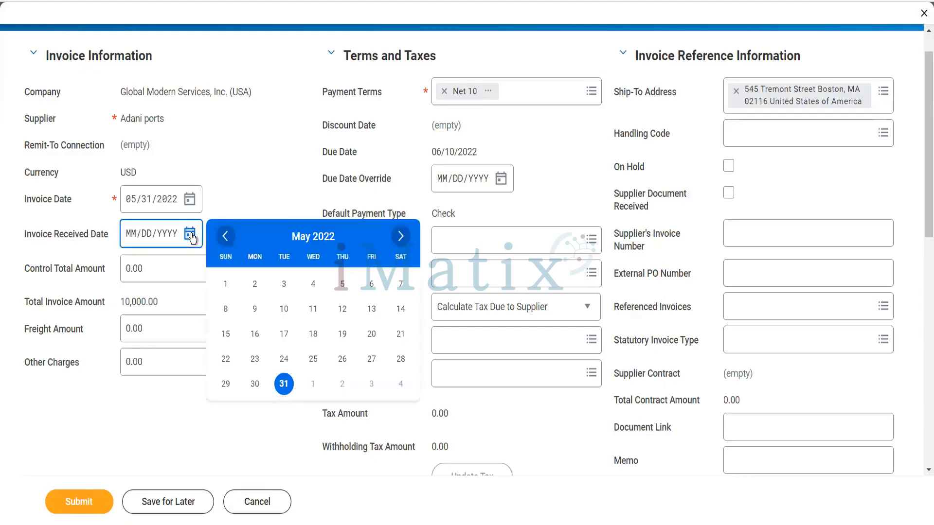
click(283, 384)
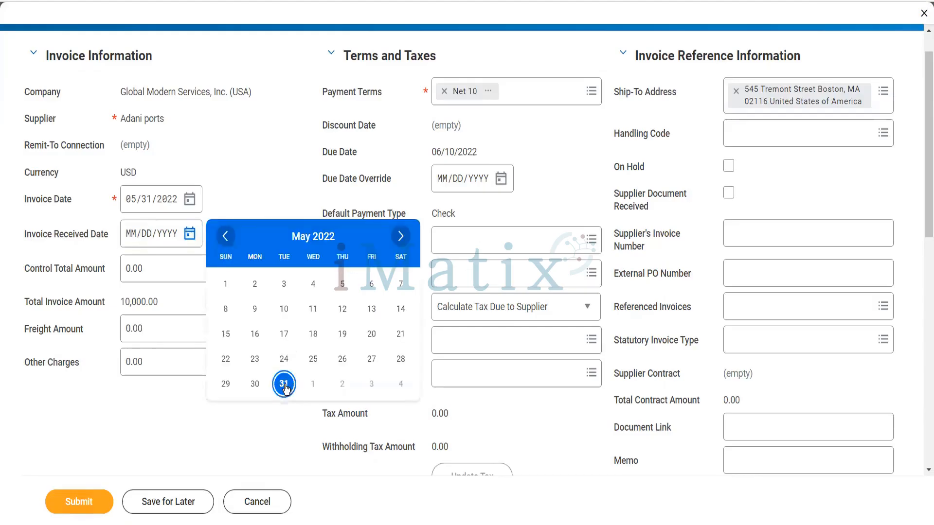
Set the Control Total Amount to 10,000.00 and fill in the supplier's invoice number.
click(157, 266)
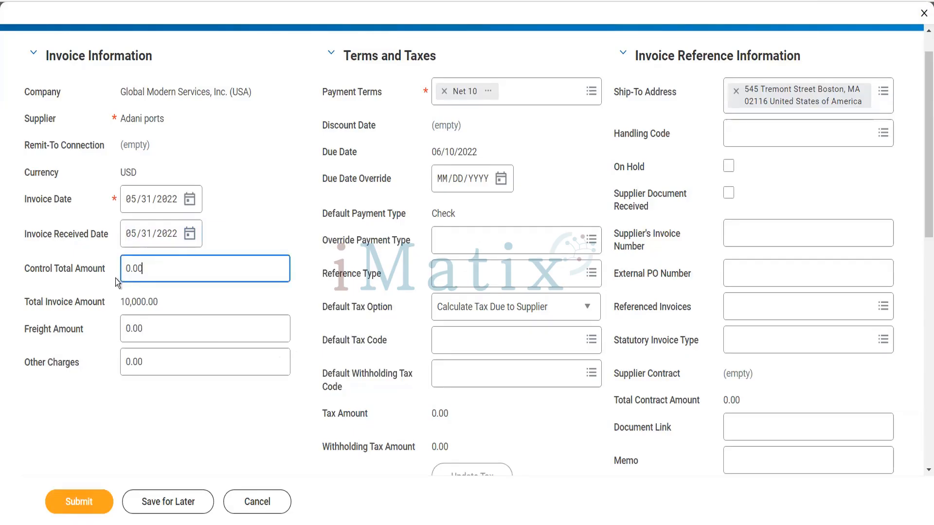
text(10000)
click(738, 235)
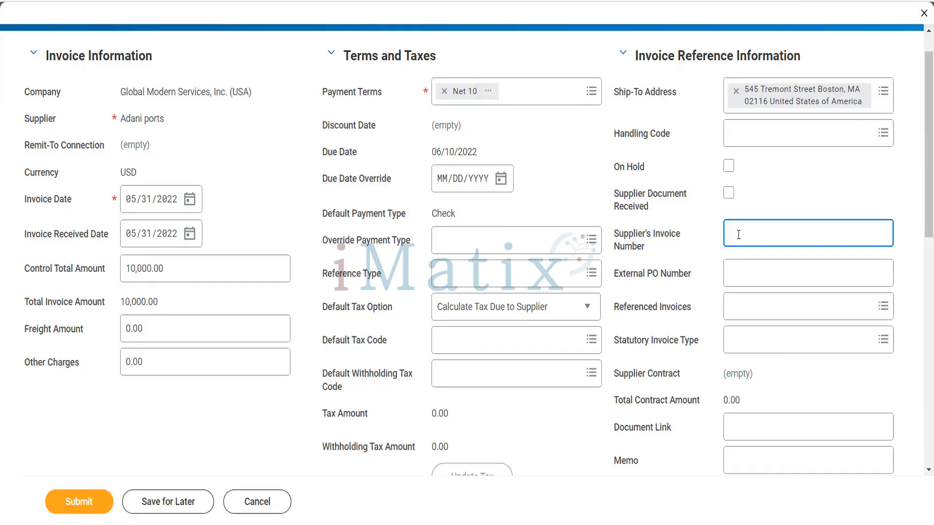
text(34535453)
Remove Taxable Sales from the Tax Applicability of the Computer Accessories invoice line.
scroll(668, 305, down, 1)
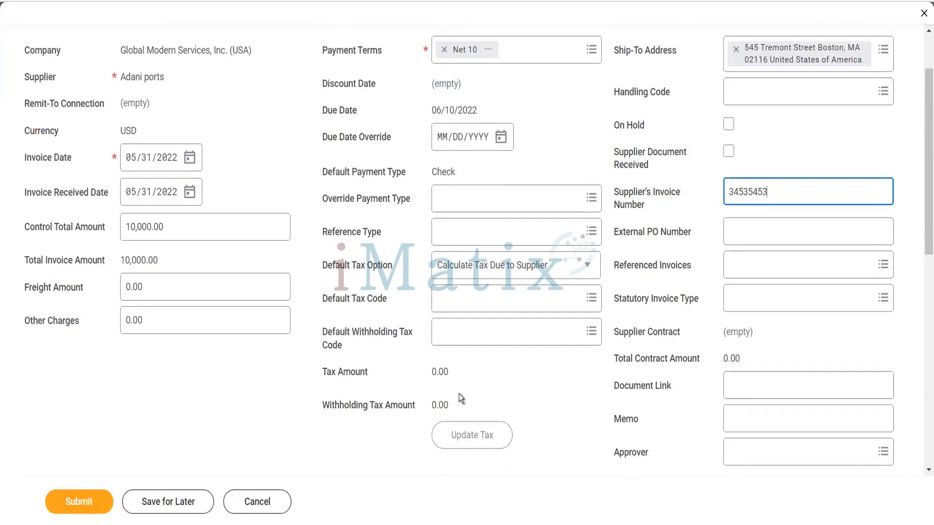
scroll(459, 393, down, 2)
scroll(459, 393, down, 5)
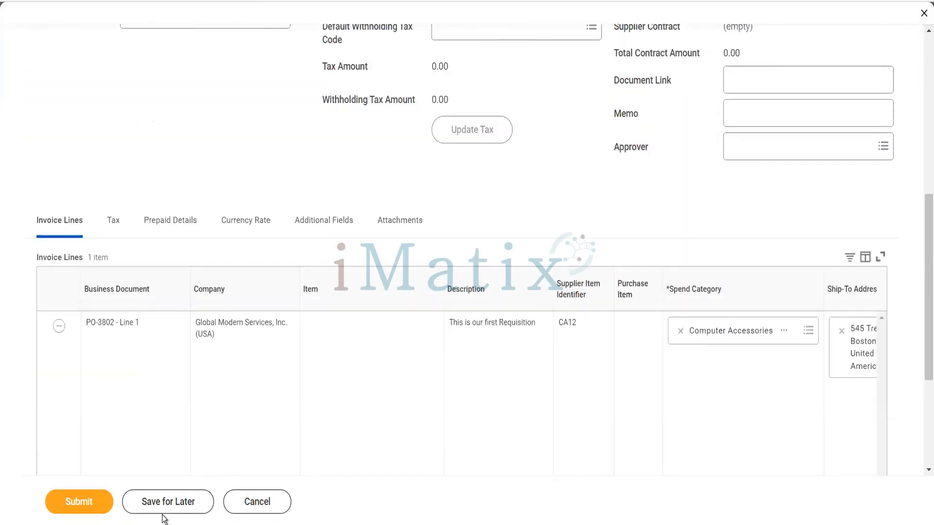
scroll(312, 422, right, 5)
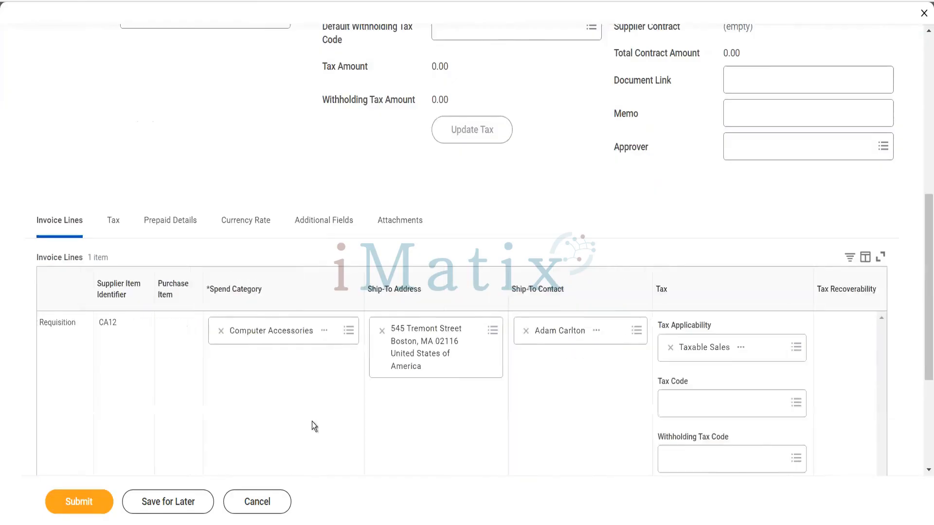
scroll(312, 422, right, 5)
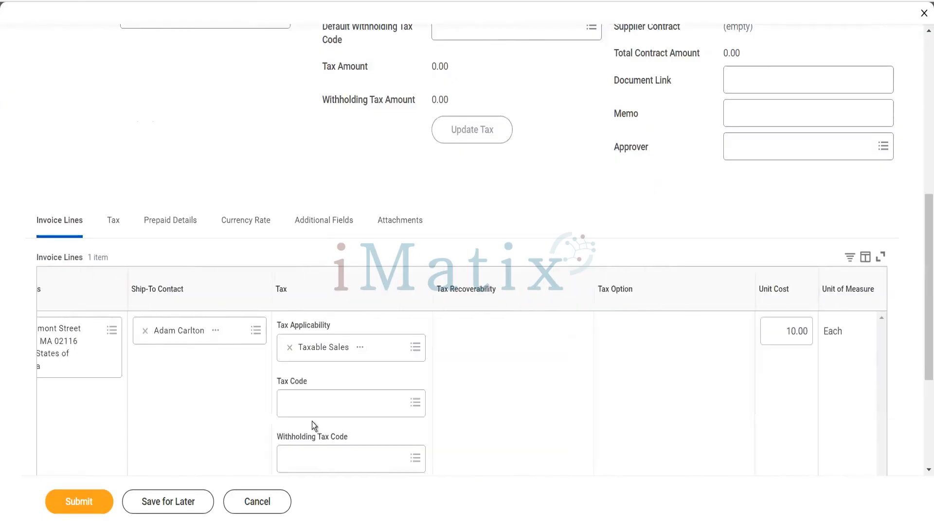
click(288, 348)
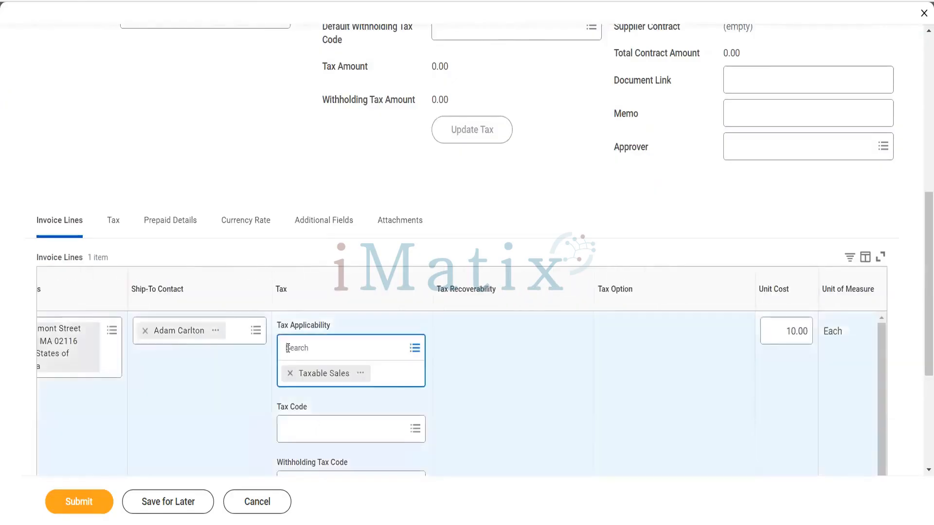
click(290, 374)
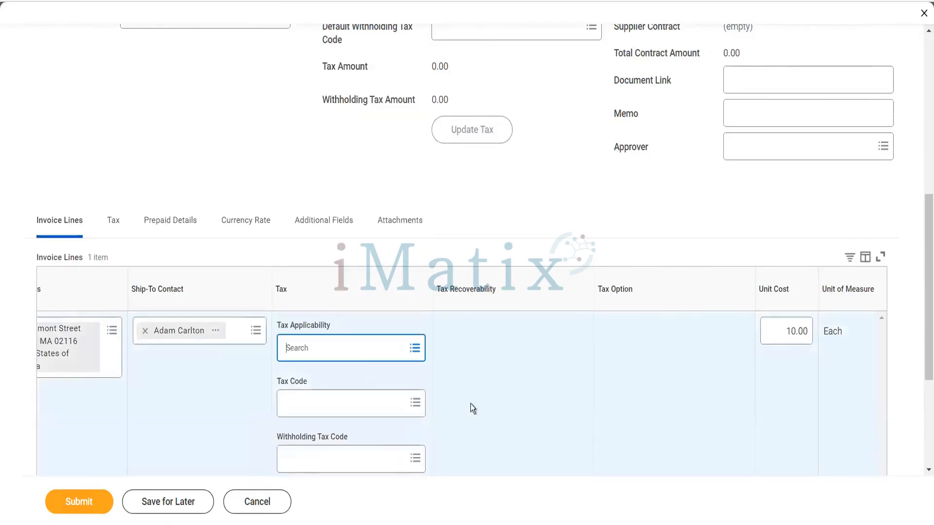
Check the invoice line's unit cost, quantity and amount, and submit the supplier invoice.
scroll(471, 406, right, 5)
scroll(471, 405, right, 2)
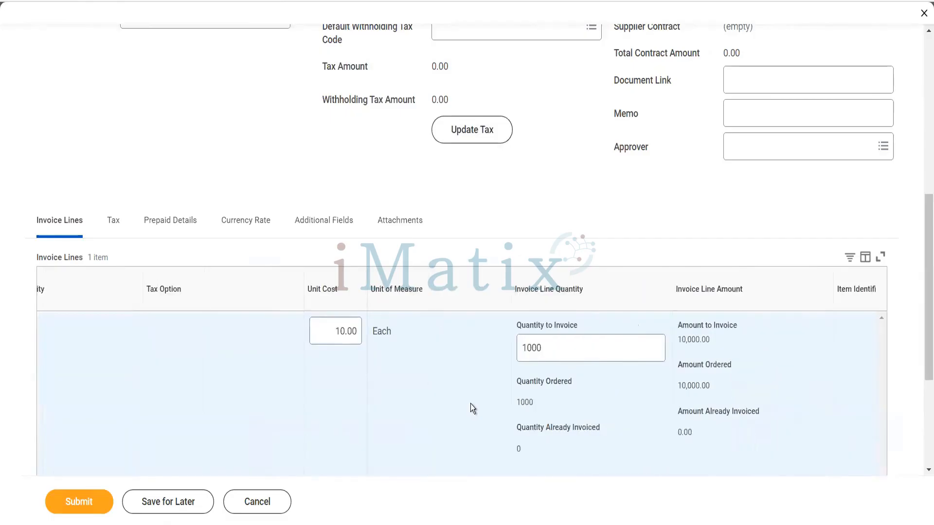
scroll(471, 404, down, 4)
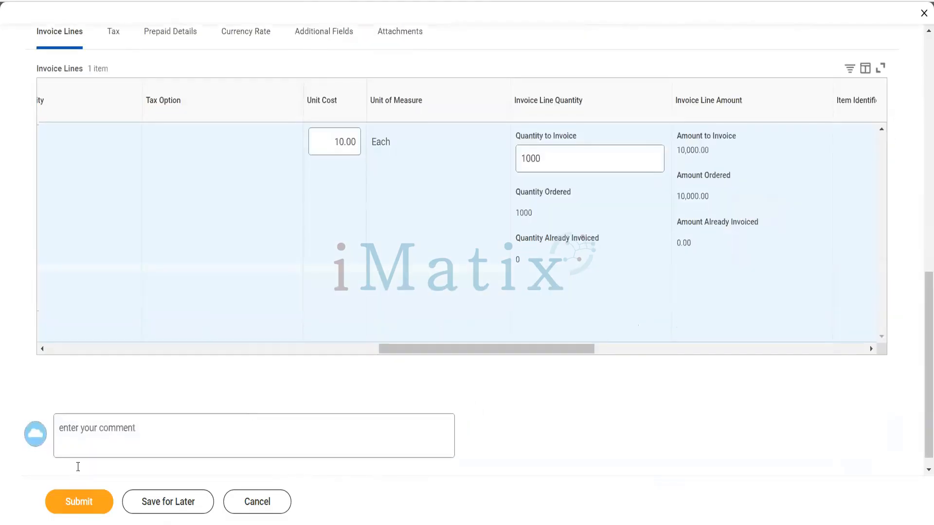
click(80, 495)
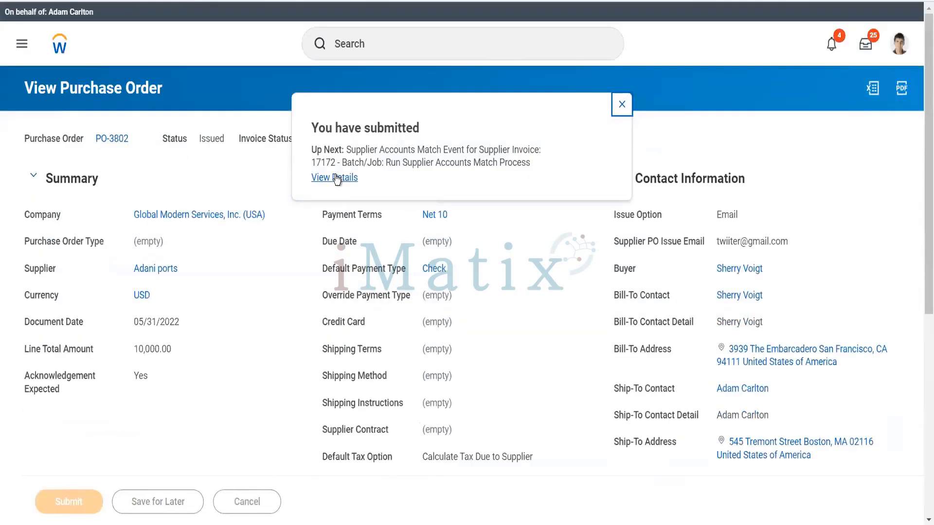
Open the submitted supplier invoice from the details of its submission.
click(336, 178)
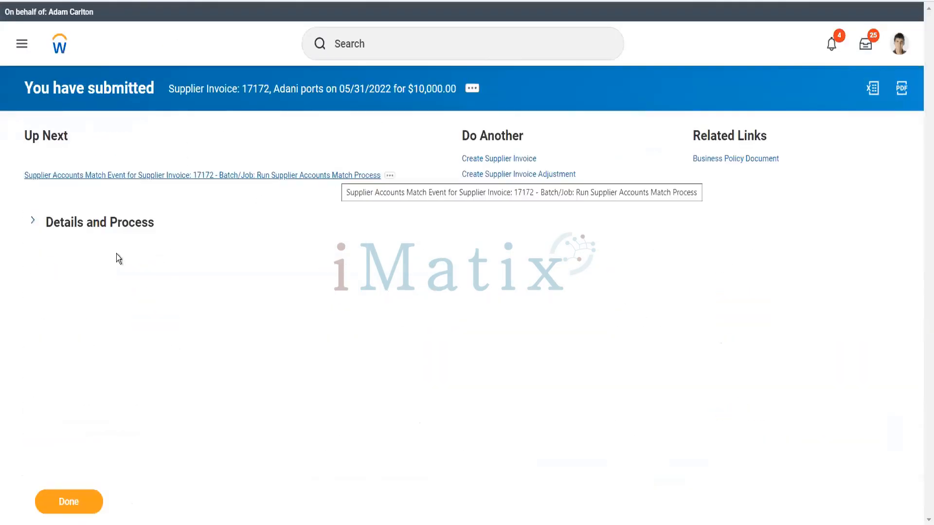
click(116, 240)
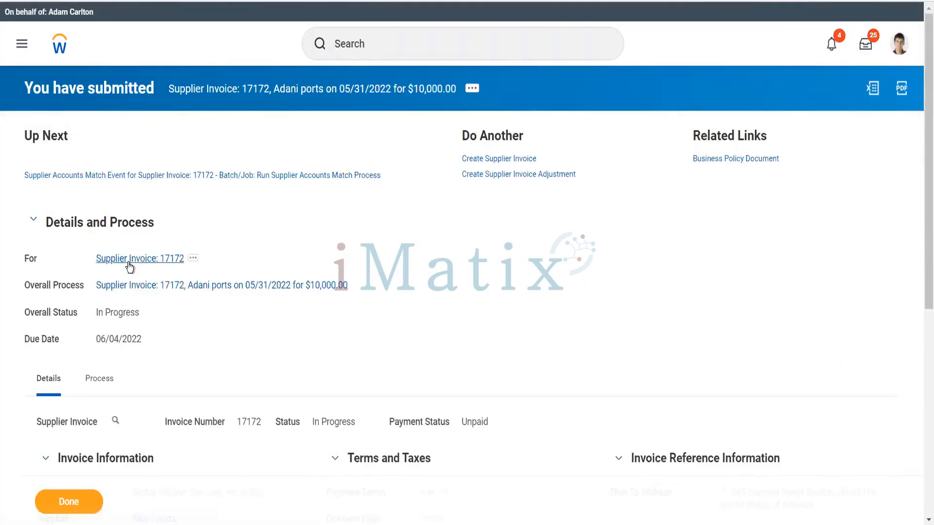
click(129, 259)
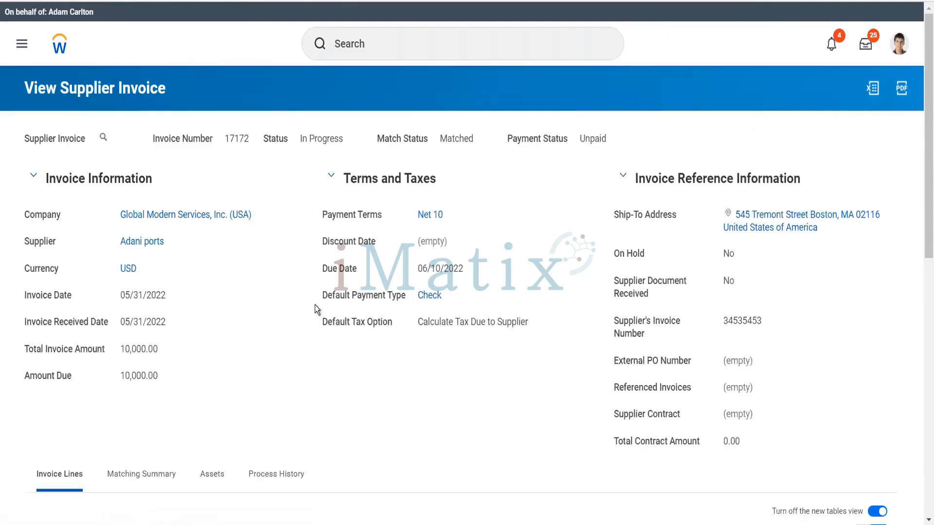
scroll(238, 348, down, 1)
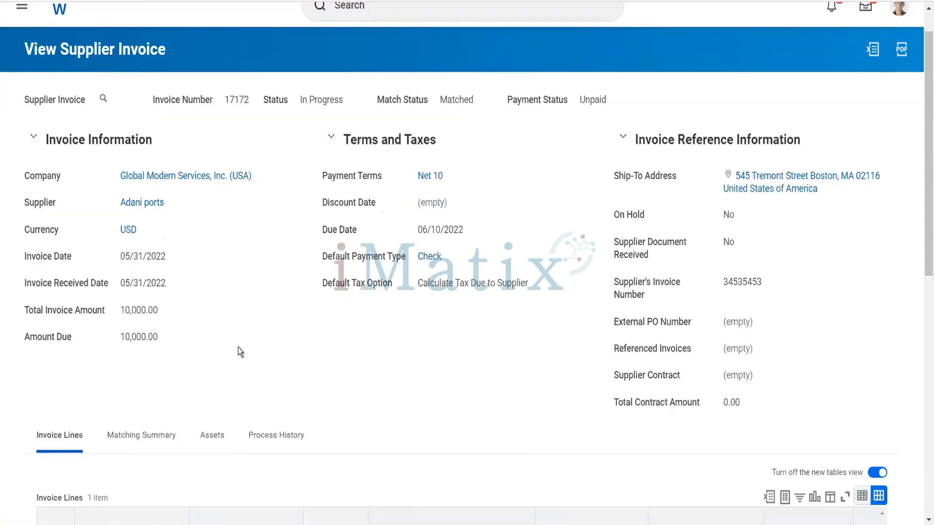
Examine the supplier invoice's process history for the approval step that is awaiting action and its assigned approvers.
click(257, 437)
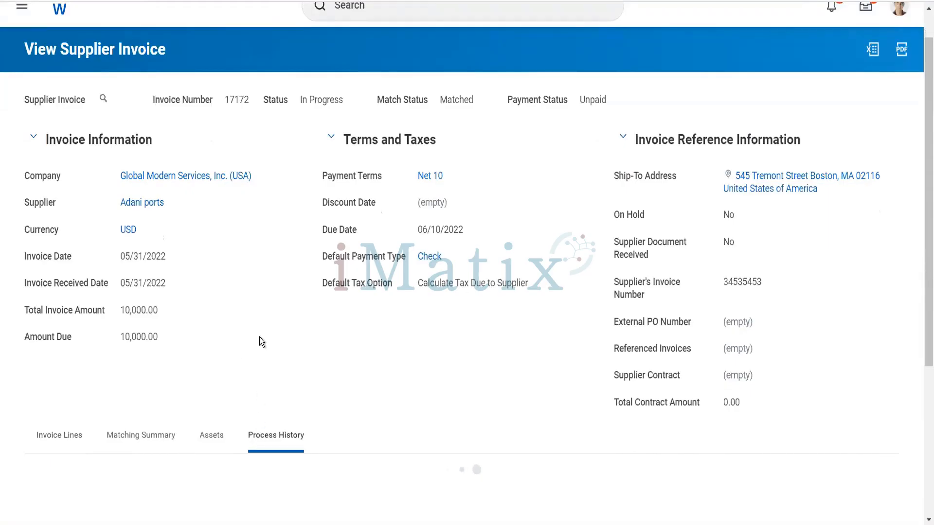
scroll(260, 339, down, 3)
scroll(259, 337, down, 2)
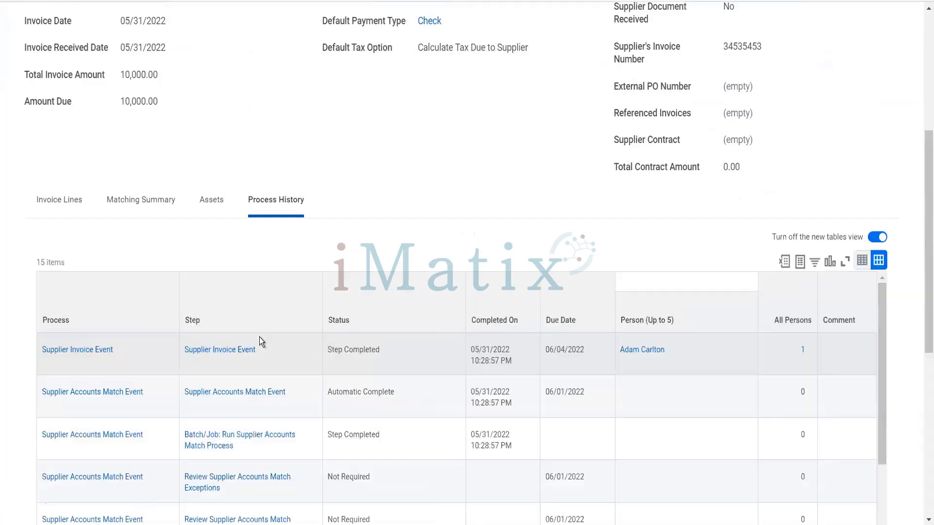
scroll(260, 337, down, 5)
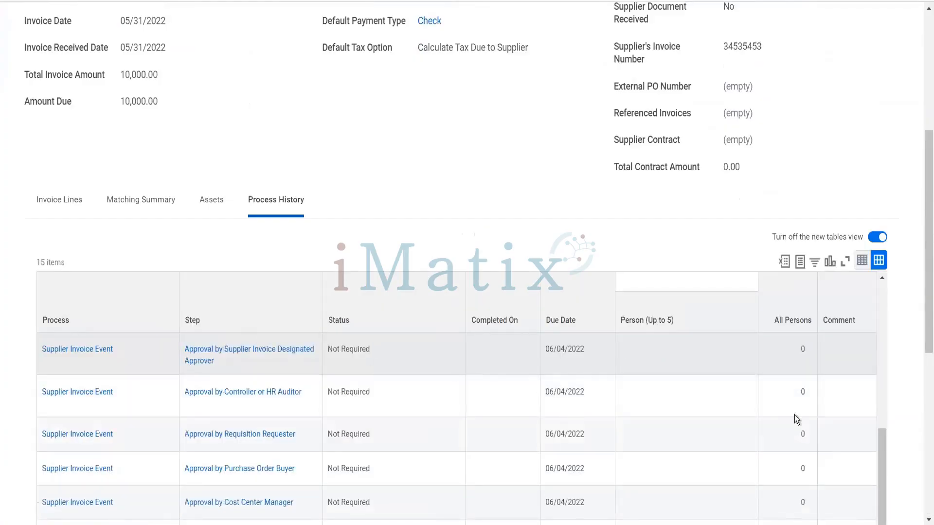
scroll(920, 439, down, 7)
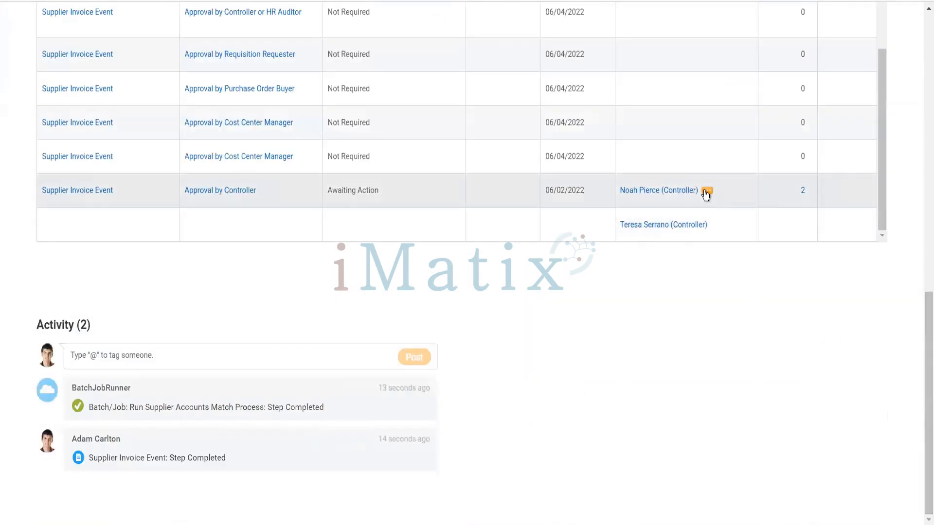
Start a proxy session as the first controller listed for the pending Approval by Controller step.
click(706, 194)
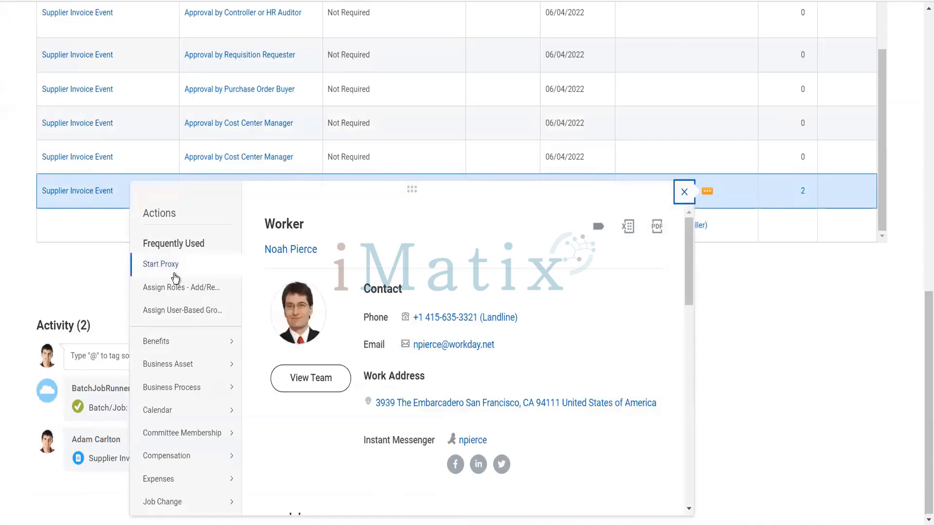
click(173, 274)
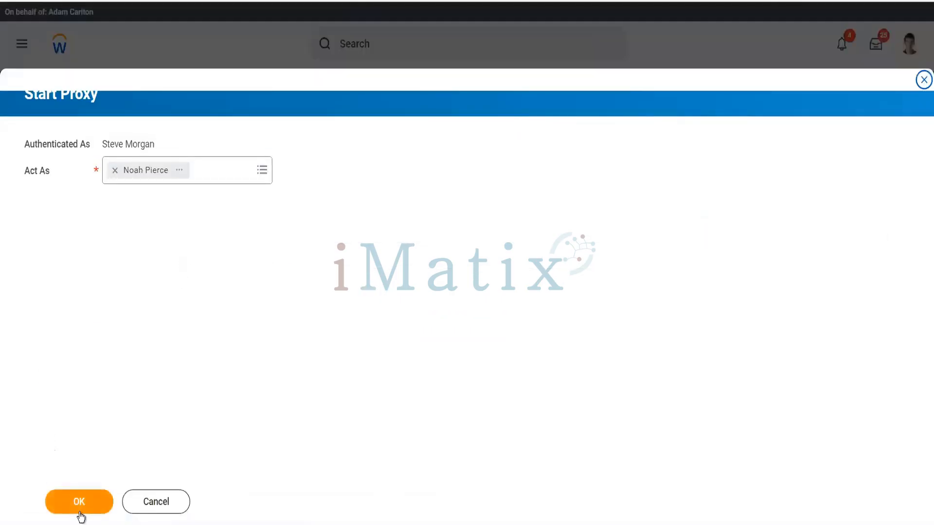
click(80, 513)
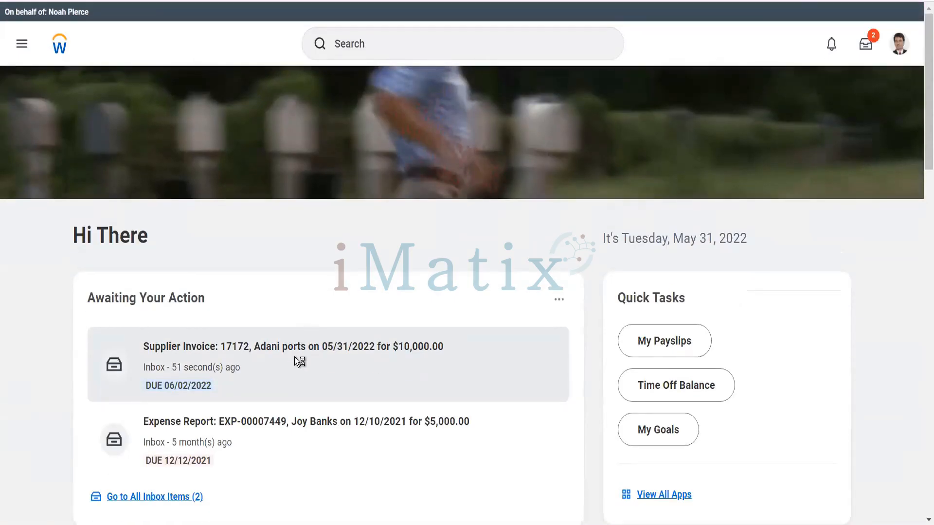
Approve the Adani ports supplier invoice awaiting action and view the approved invoice's lines.
click(294, 358)
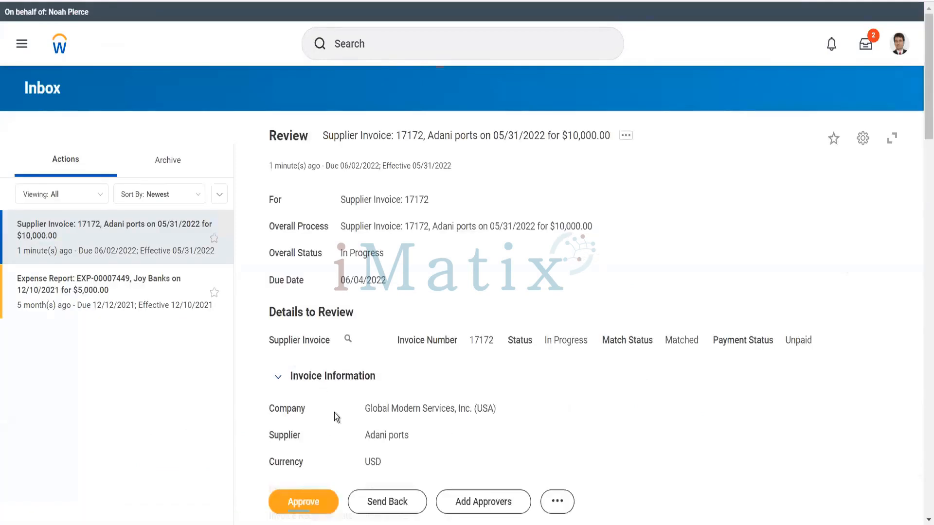
click(307, 495)
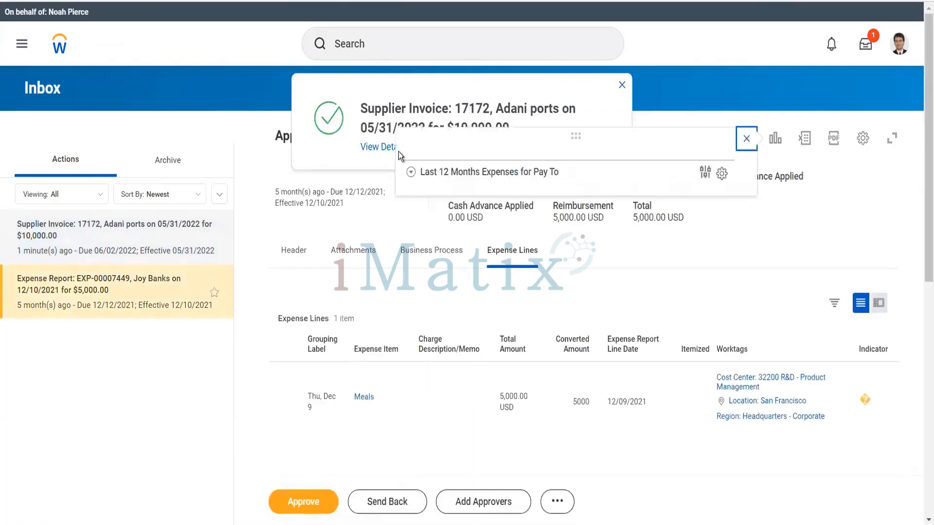
click(385, 147)
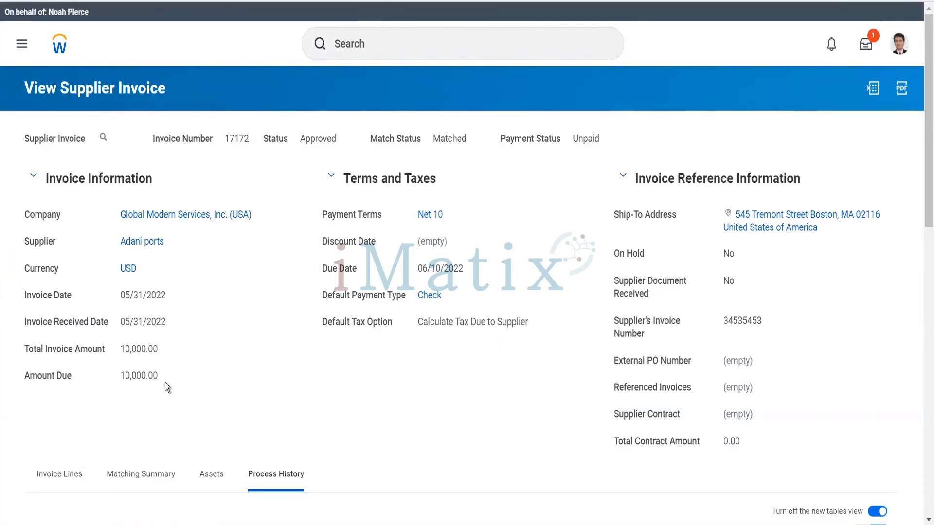
click(69, 480)
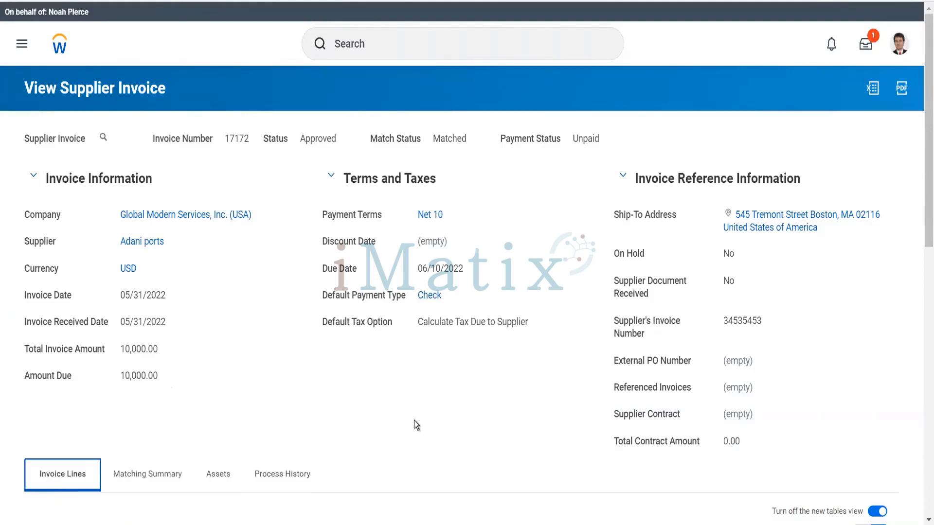
Open the purchase order line referenced by the approved supplier invoice's line and review its item requests.
scroll(415, 422, down, 4)
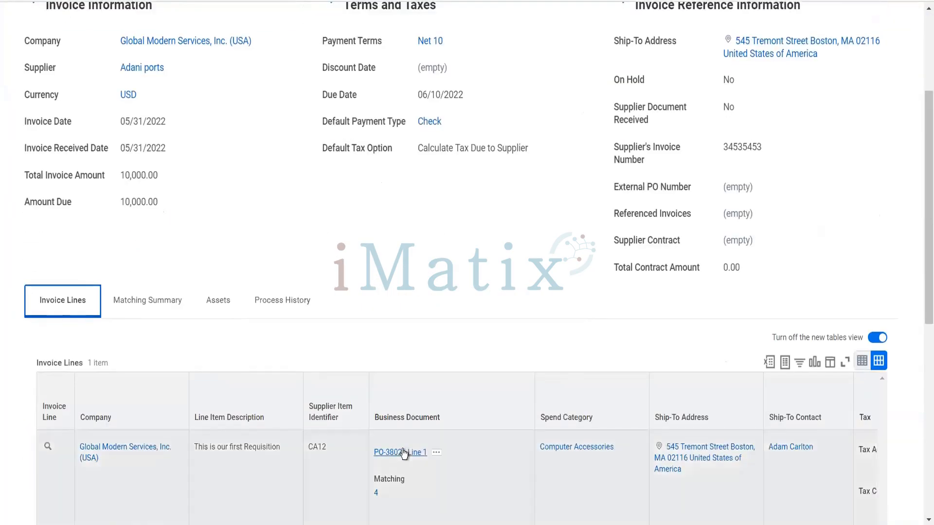
click(403, 453)
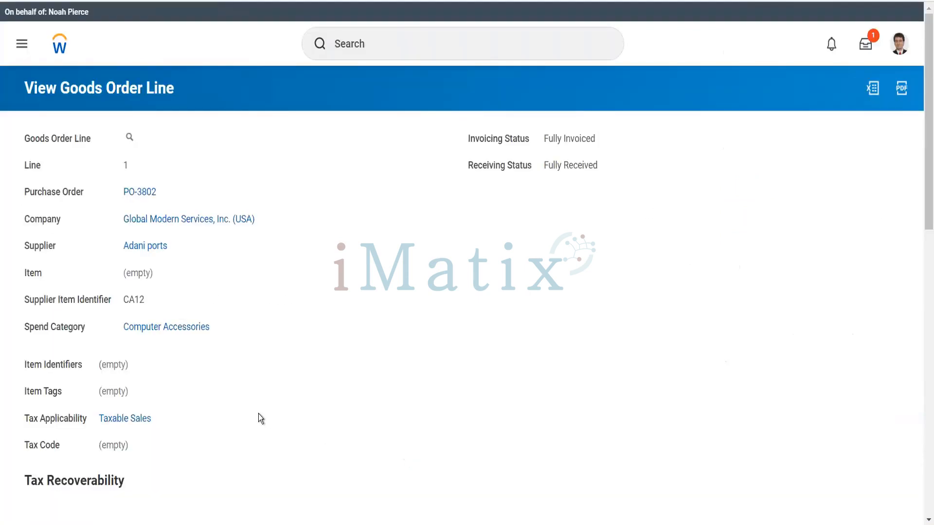
scroll(236, 367, down, 14)
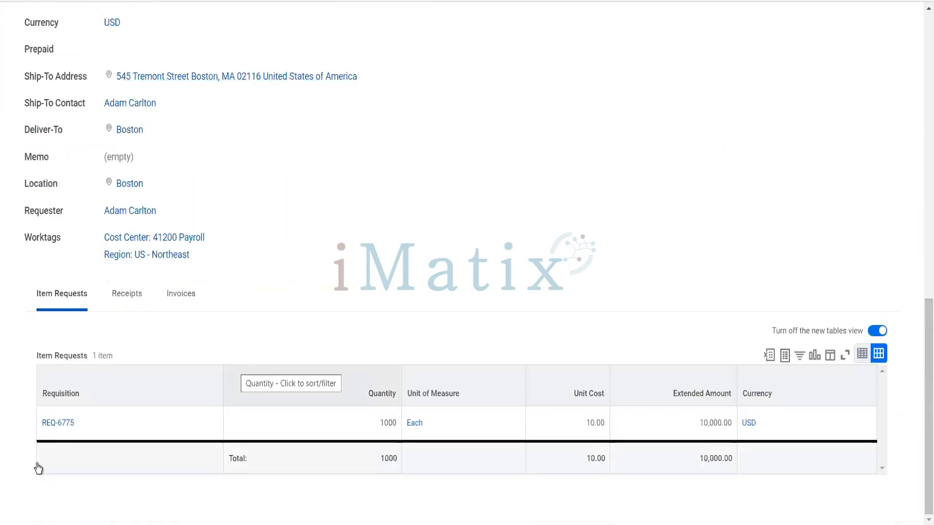
Open the requisition linked in the order line's item requests and examine its goods line through to the sourcing details.
click(50, 423)
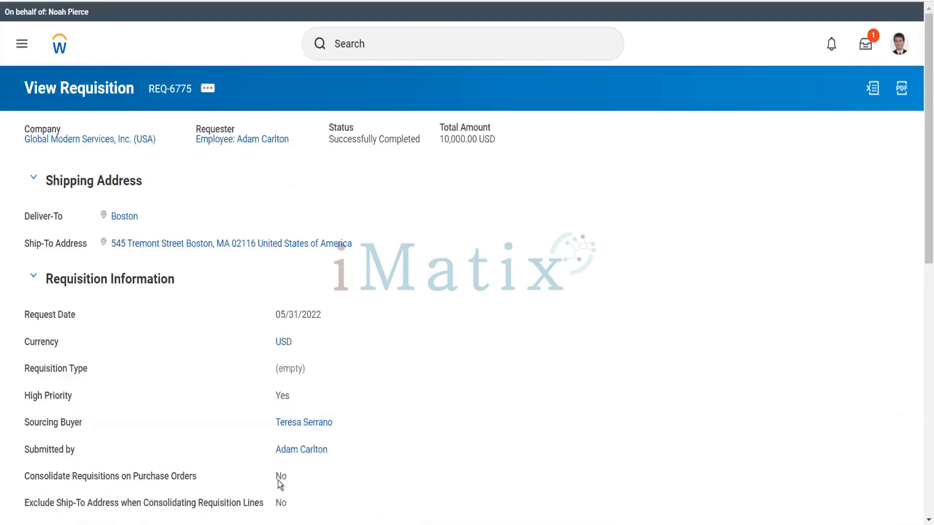
scroll(299, 402, down, 10)
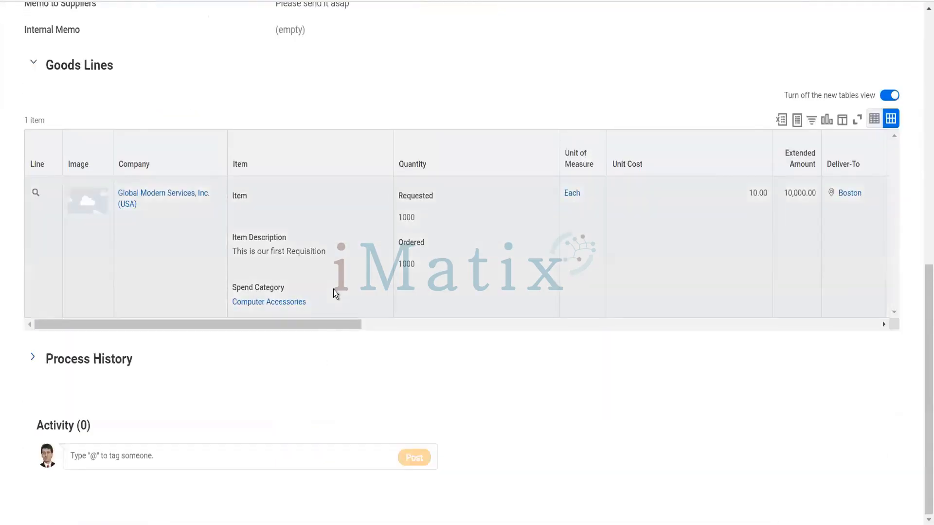
scroll(333, 290, right, 7)
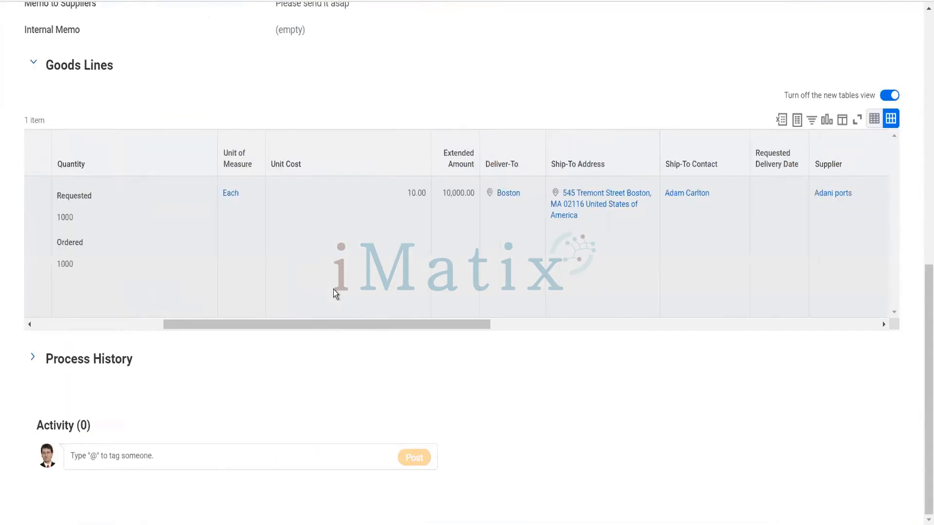
scroll(333, 290, right, 8)
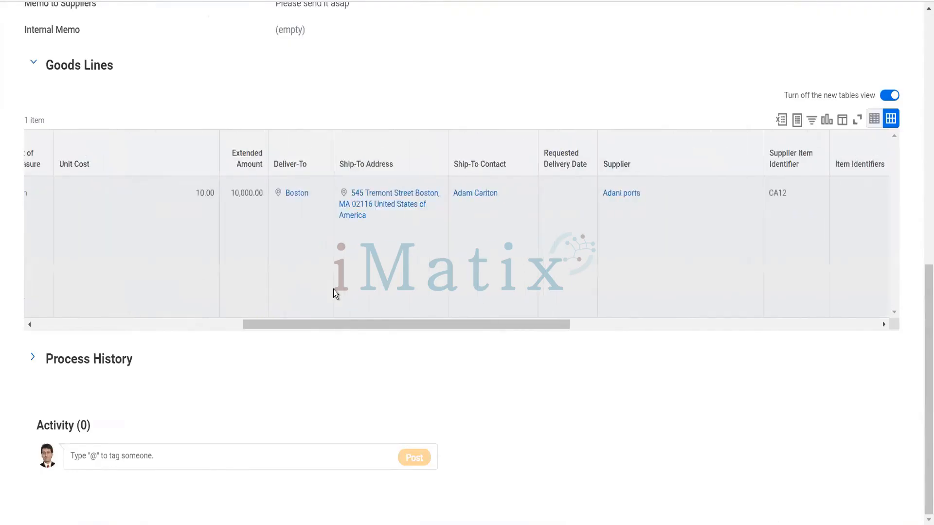
scroll(334, 290, right, 9)
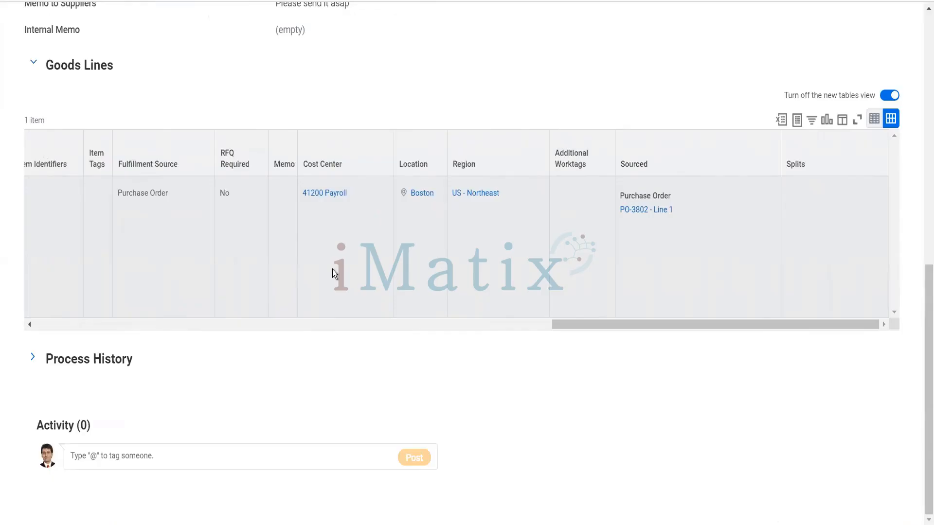
click(333, 270)
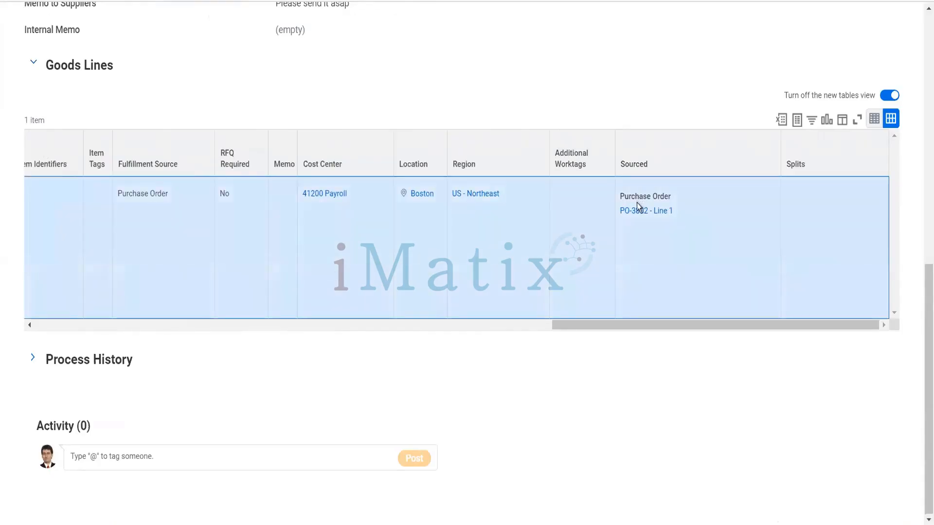
Open purchase order PO-3802 through the requisition's sourced order line and examine its goods line for the linked receipt, requisition and invoice.
mouse_move(638, 216)
click(638, 211)
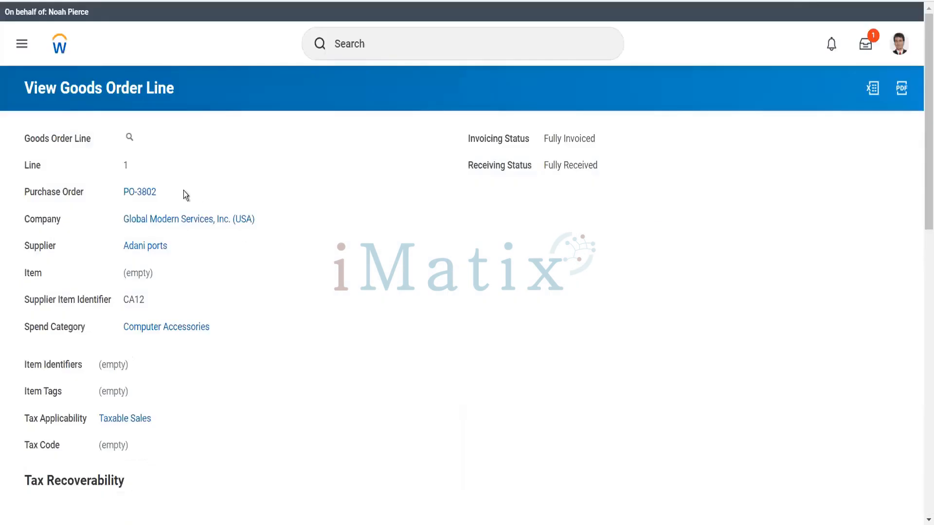
mouse_move(141, 195)
click(140, 193)
scroll(180, 285, down, 10)
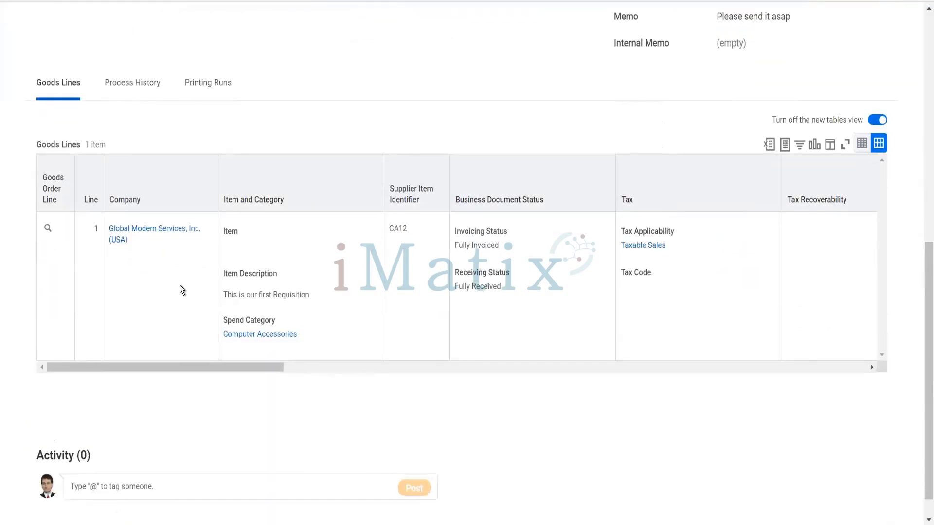
scroll(267, 278, right, 10)
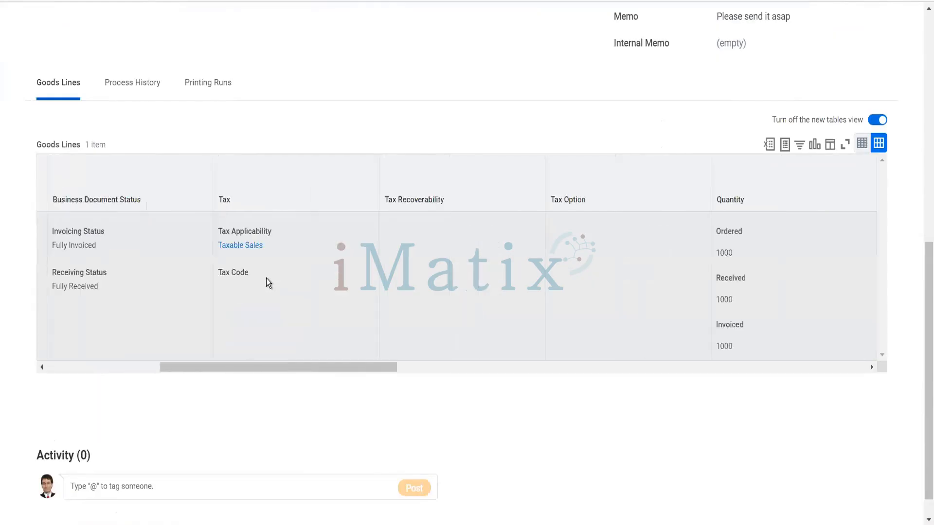
scroll(267, 283, right, 10)
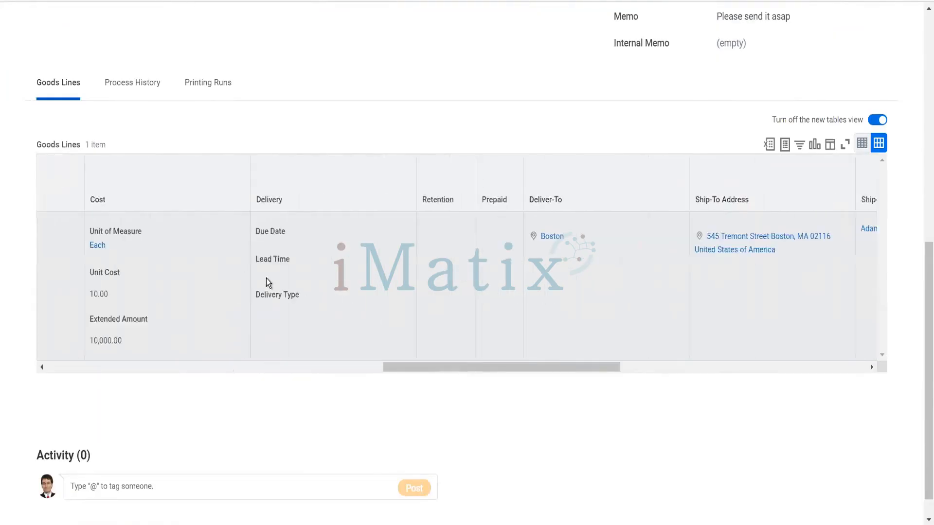
scroll(267, 284, right, 5)
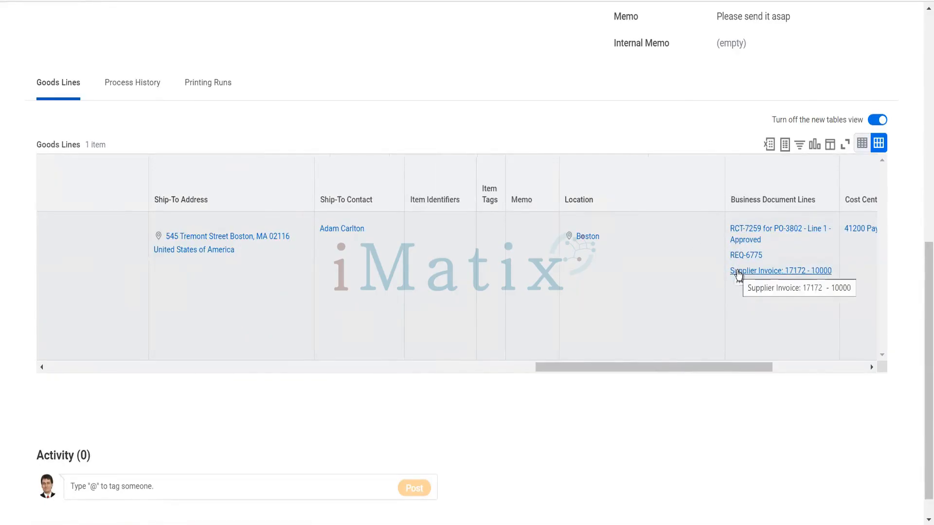
scroll(738, 274, right, 5)
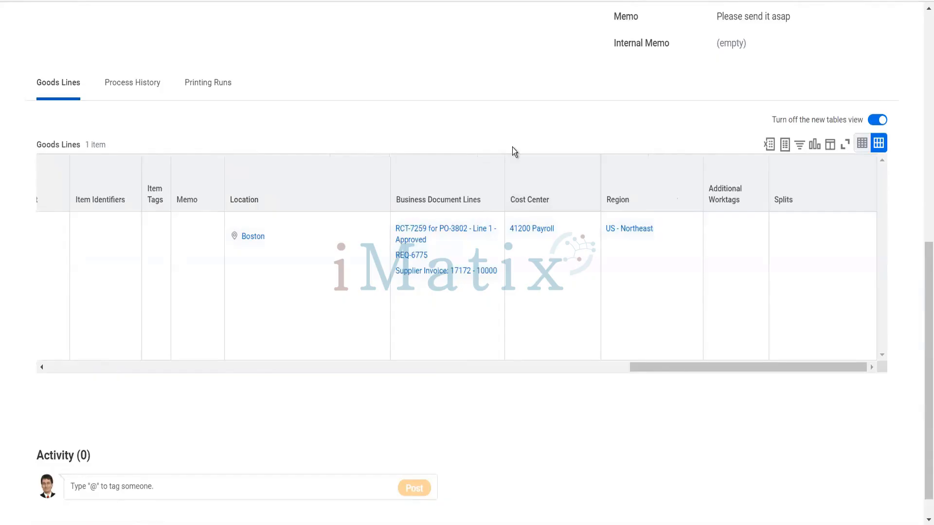
Review the purchase order's header statuses and look through the actions available for PO-3802.
scroll(513, 147, up, 4)
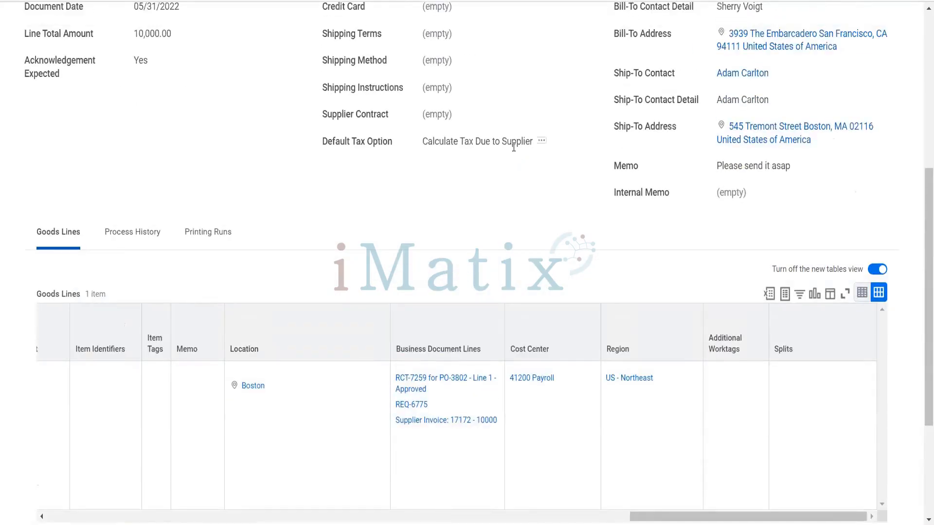
scroll(512, 147, up, 3)
scroll(512, 148, up, 1)
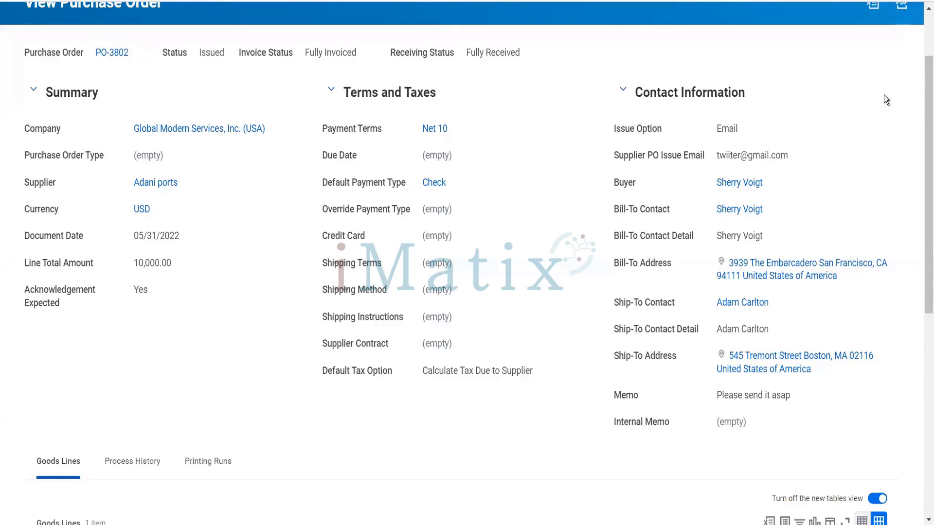
scroll(525, 130, up, 2)
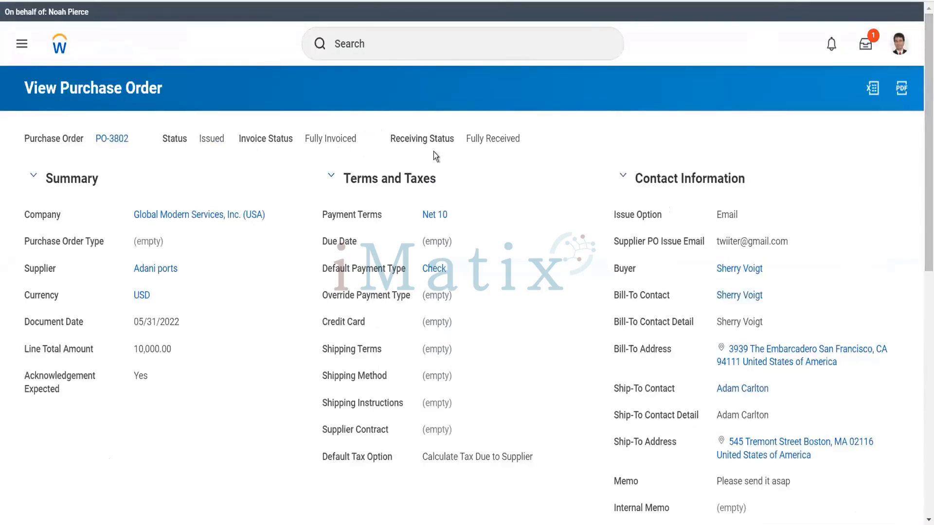
mouse_move(135, 143)
click(137, 137)
mouse_move(212, 181)
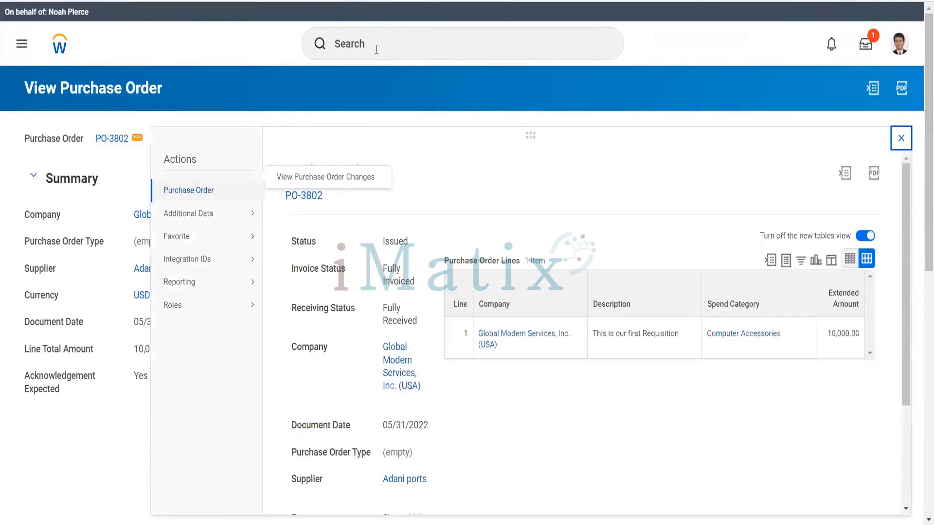
Start a proxy session as the requisition's sourcing buyer.
click(377, 49)
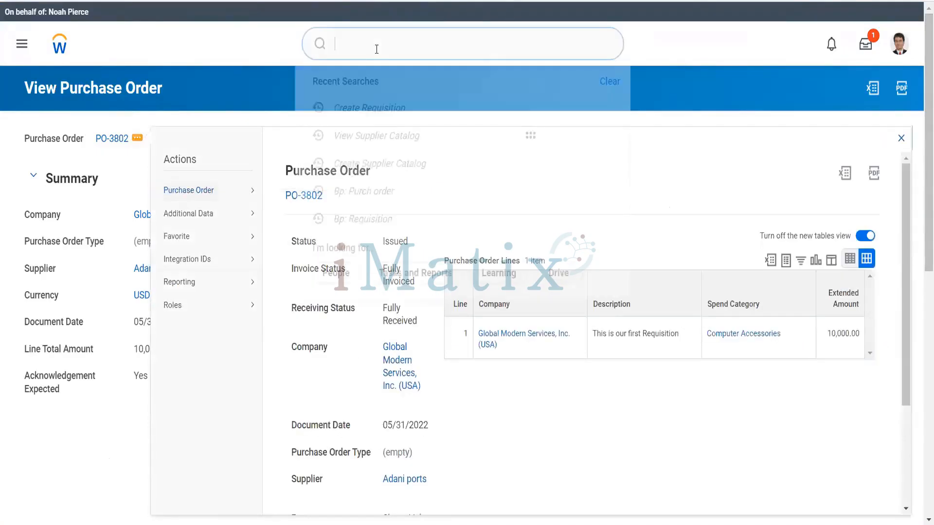
text(s)
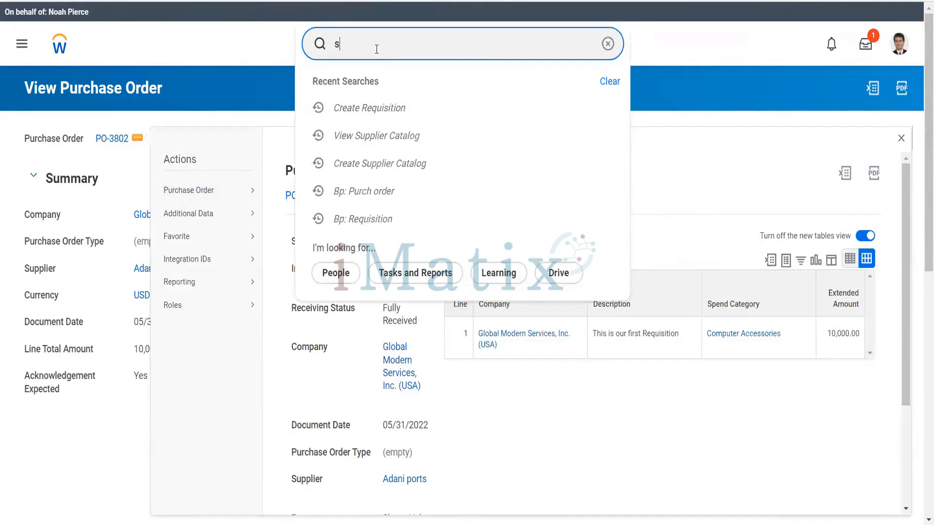
text(tart proxy)
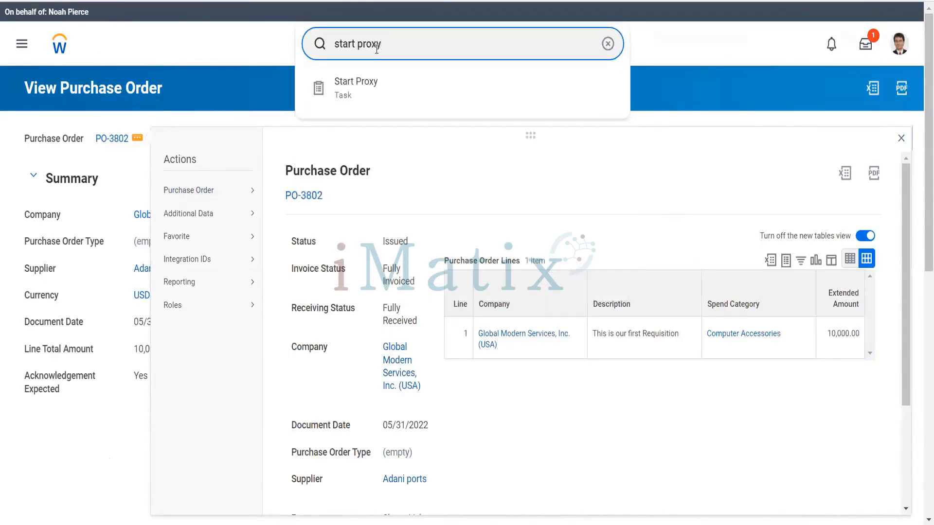
click(367, 76)
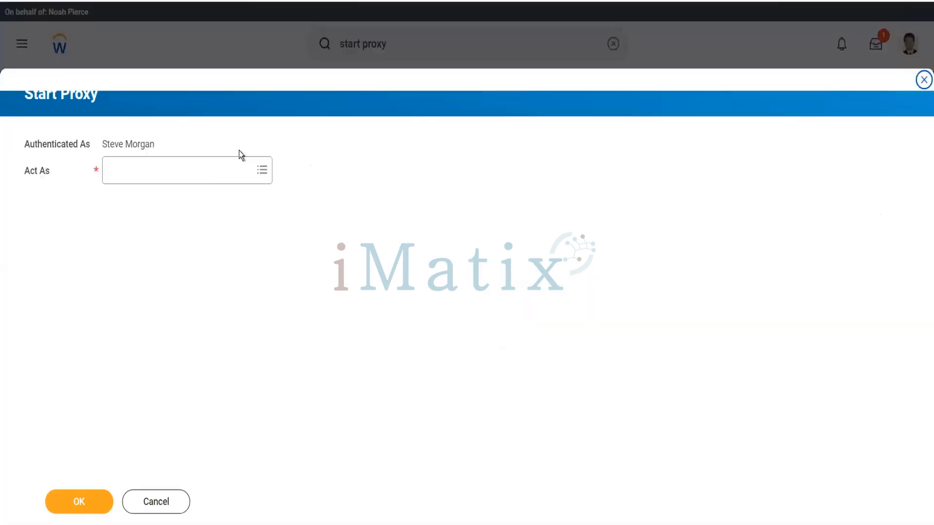
click(203, 175)
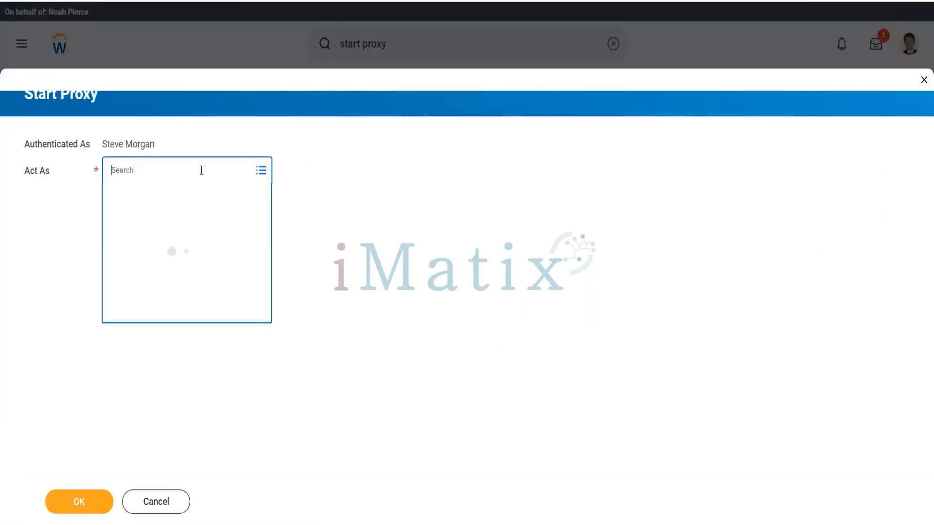
text(ter ser)
key(Return)
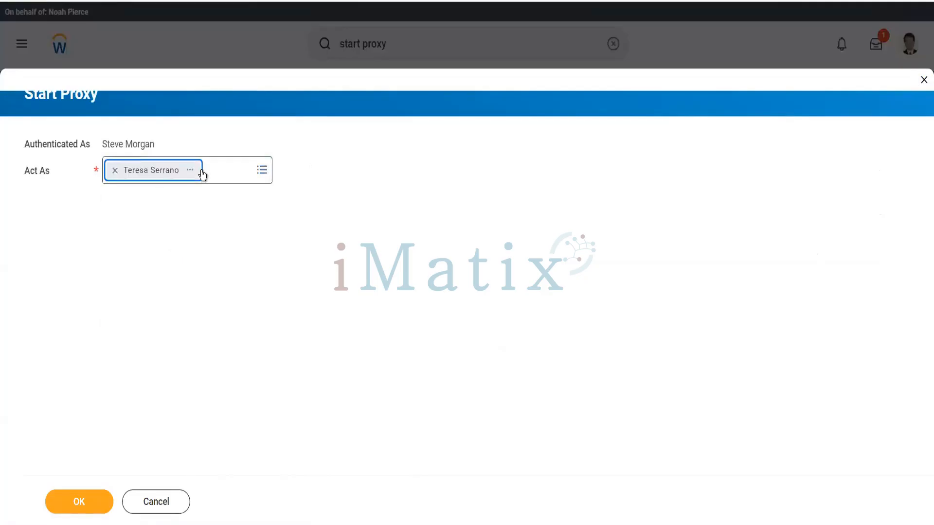
click(88, 509)
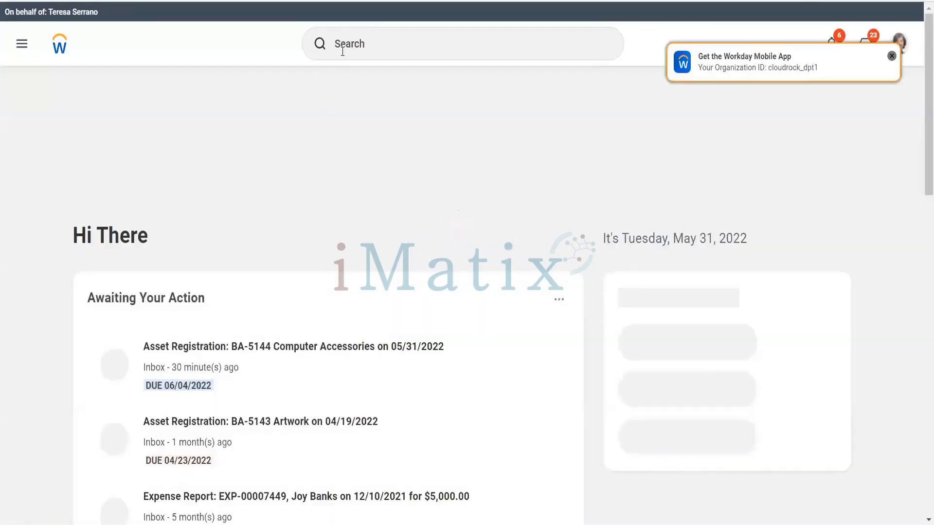
Search for "gms usa" and open the company Global Modern Services, Inc. (USA).
click(342, 52)
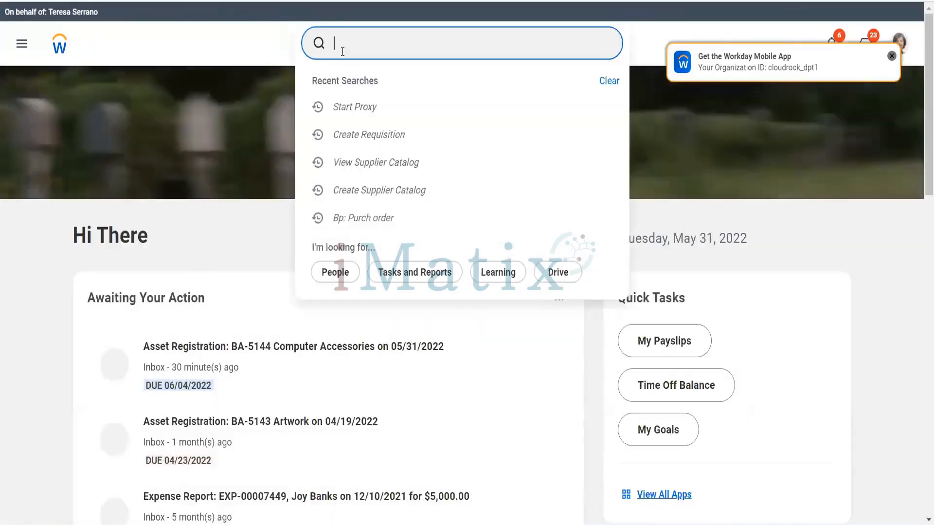
text(g)
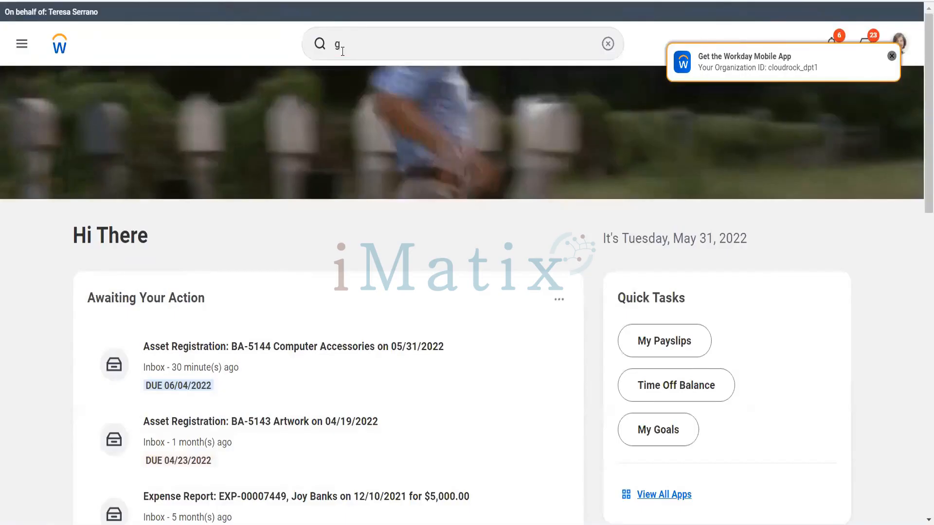
click(342, 51)
text(ms usa)
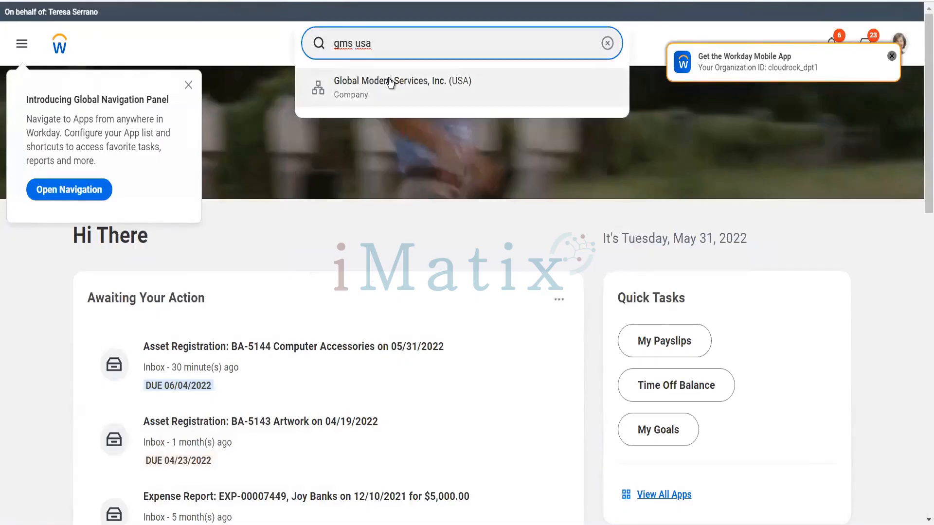
click(390, 83)
click(389, 81)
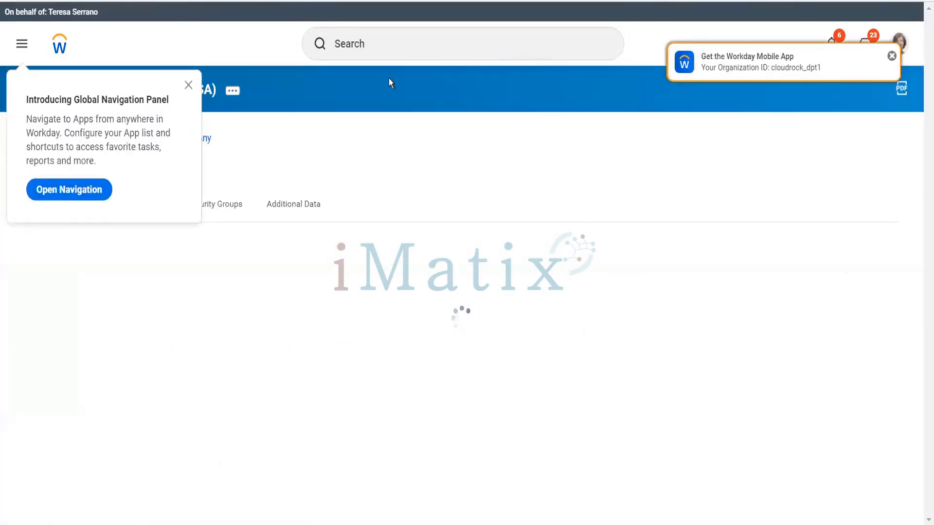
Open the company's procurement options for editing and show the purchase order settings.
click(232, 90)
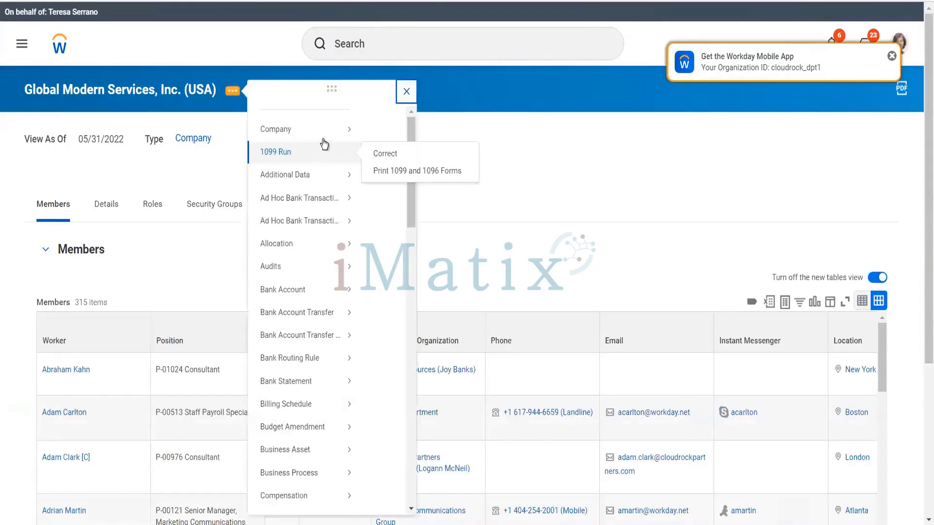
click(329, 142)
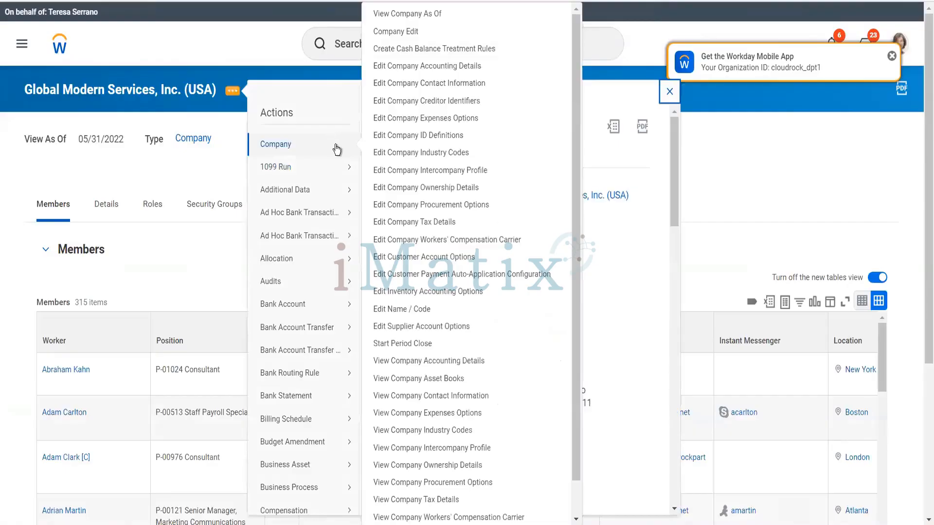
click(440, 207)
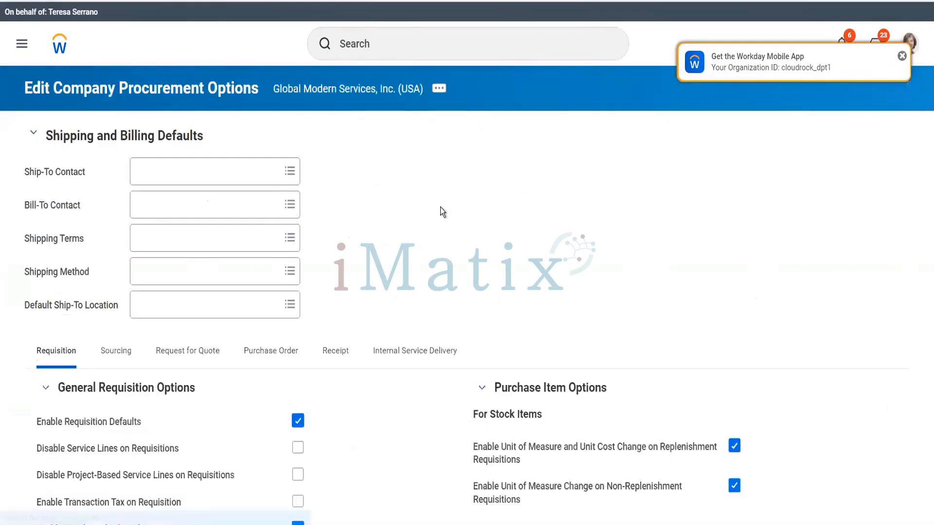
click(286, 355)
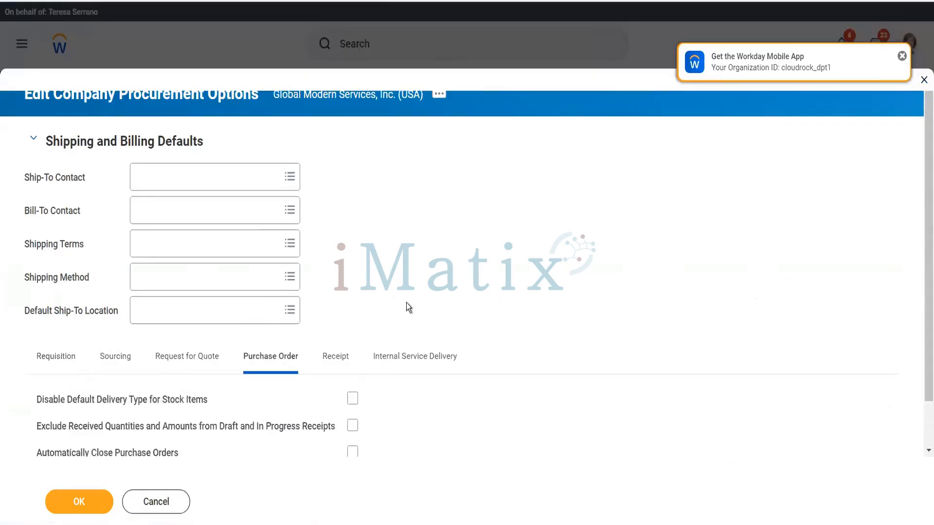
scroll(407, 302, down, 1)
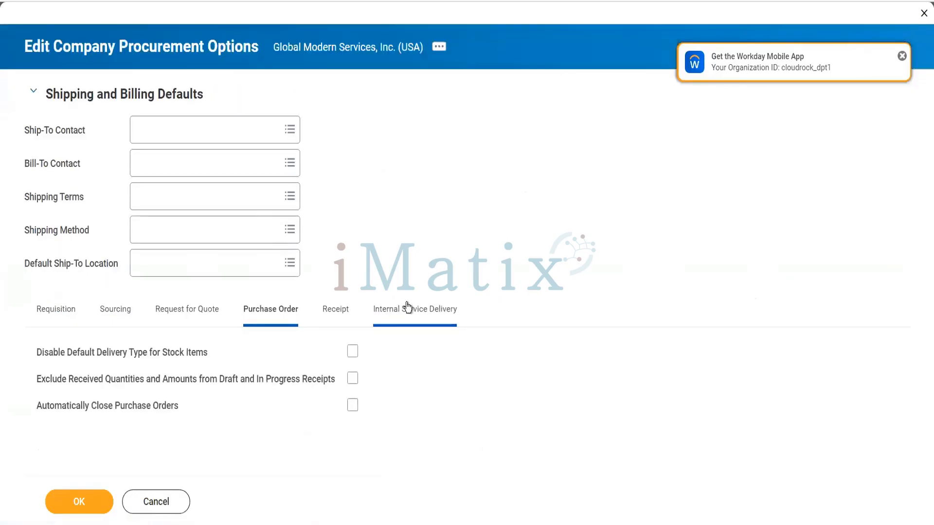
Enable Automatically Close Purchase Orders in the company's purchase order options and save the procurement options.
click(353, 406)
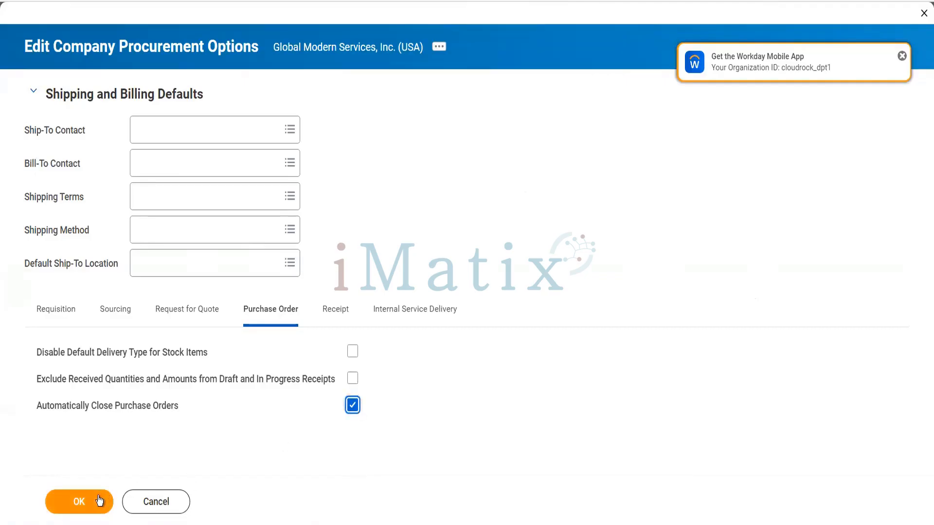
click(99, 500)
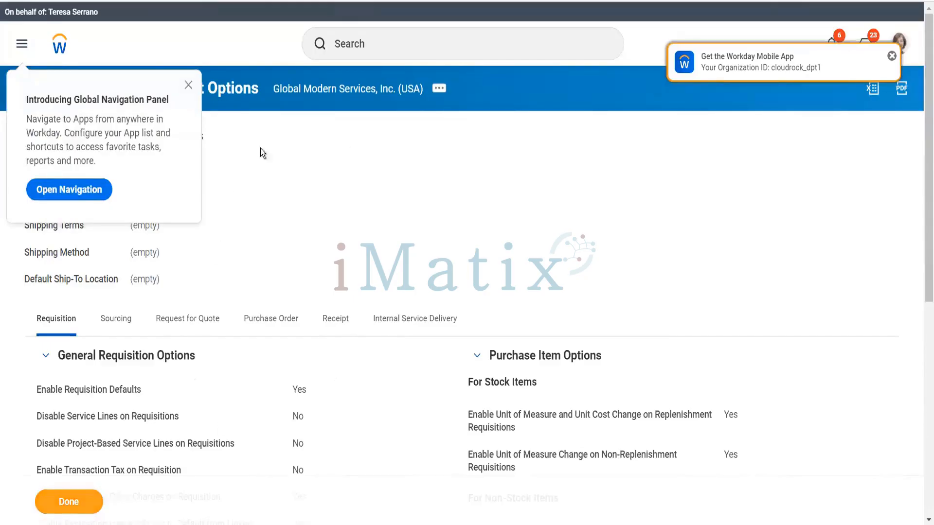
click(189, 85)
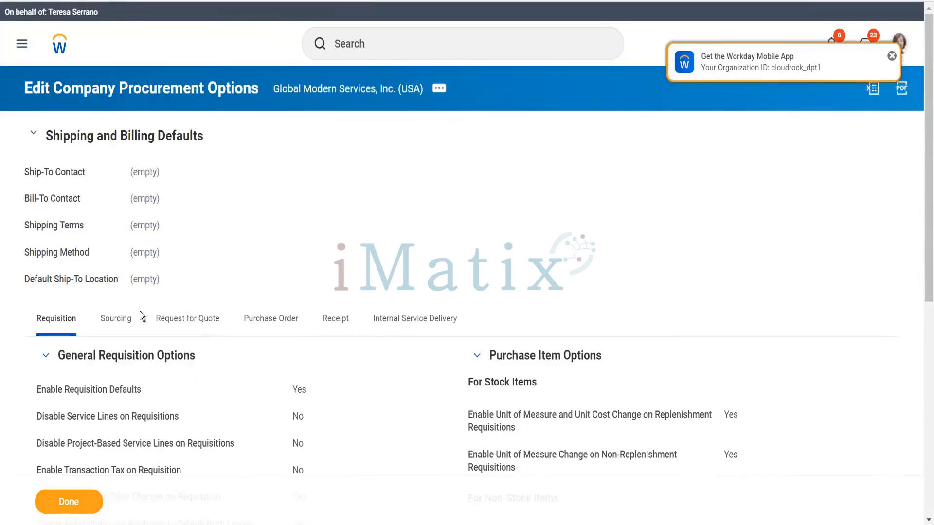
scroll(139, 312, down, 4)
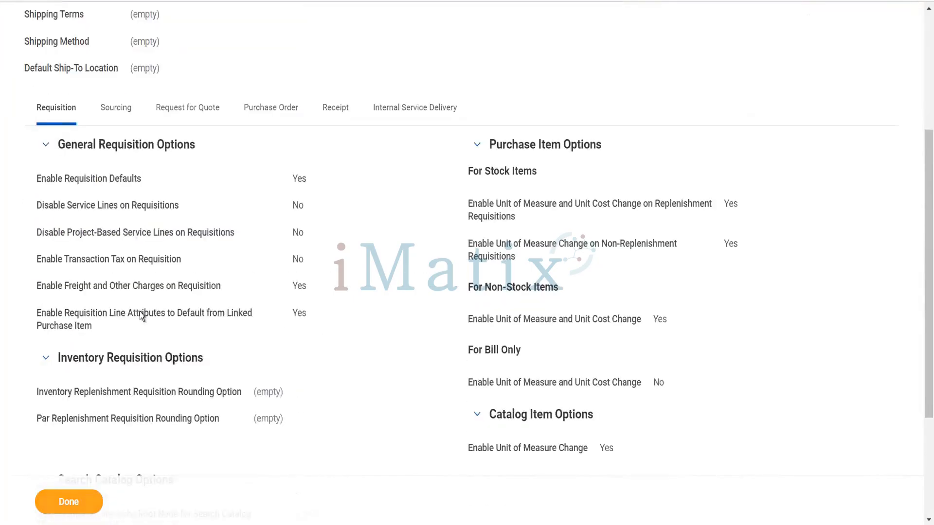
scroll(140, 312, up, 4)
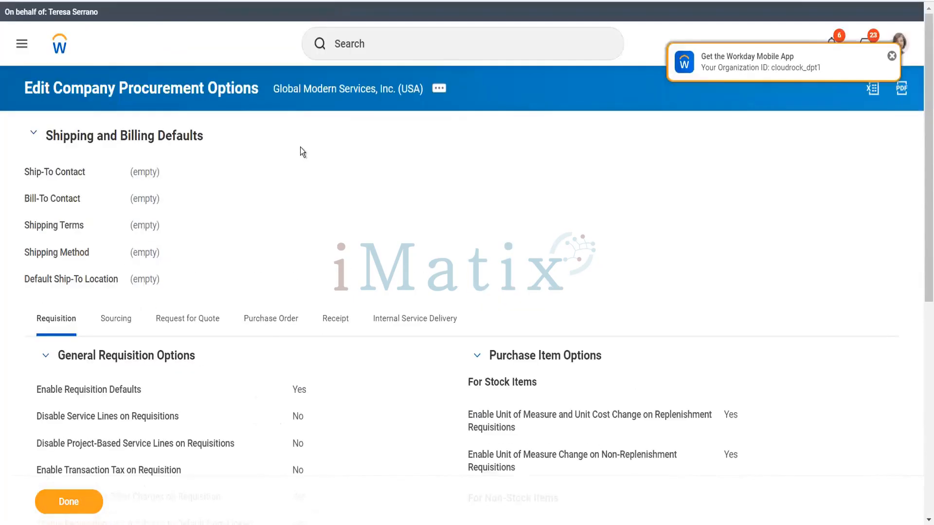
Try to find the purchase order by searching for its number.
click(386, 44)
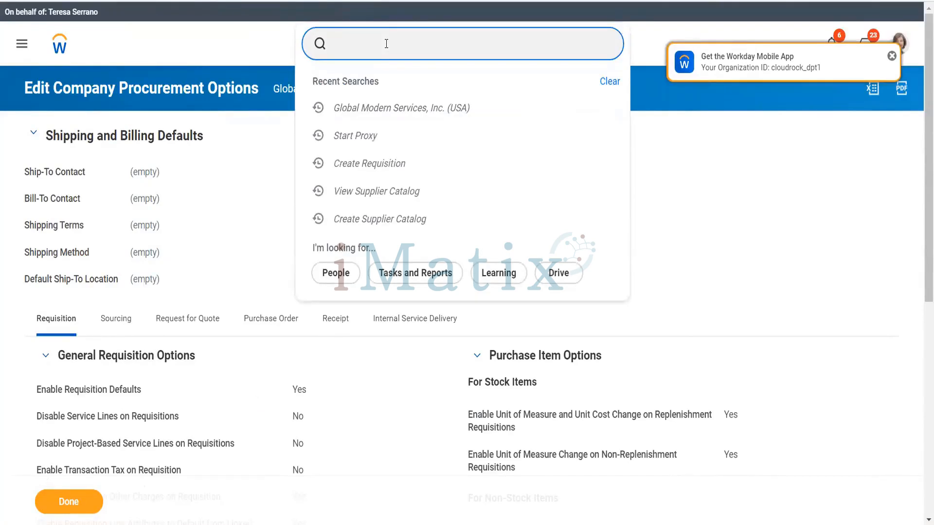
text(Po-3902)
key(Escape)
key(Return)
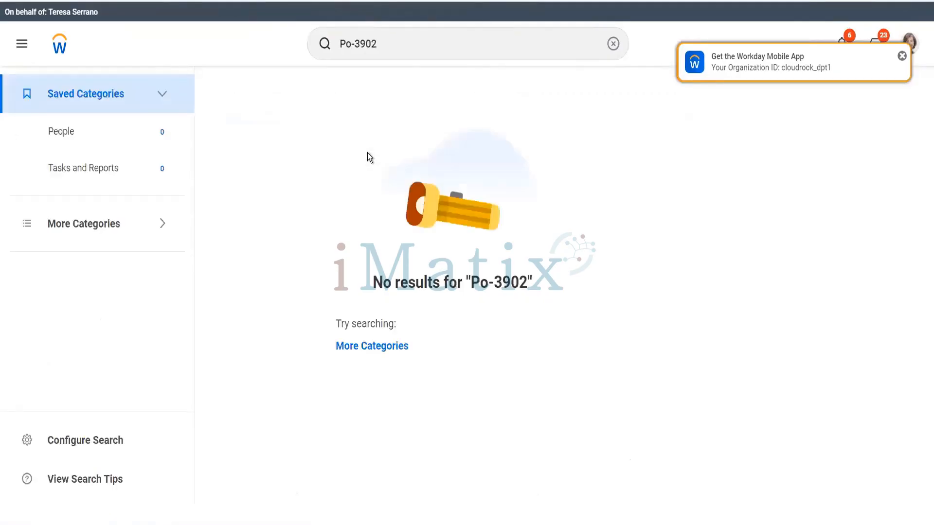
Search for "find purch order" and open the Find Purchase Orders report.
click(391, 48)
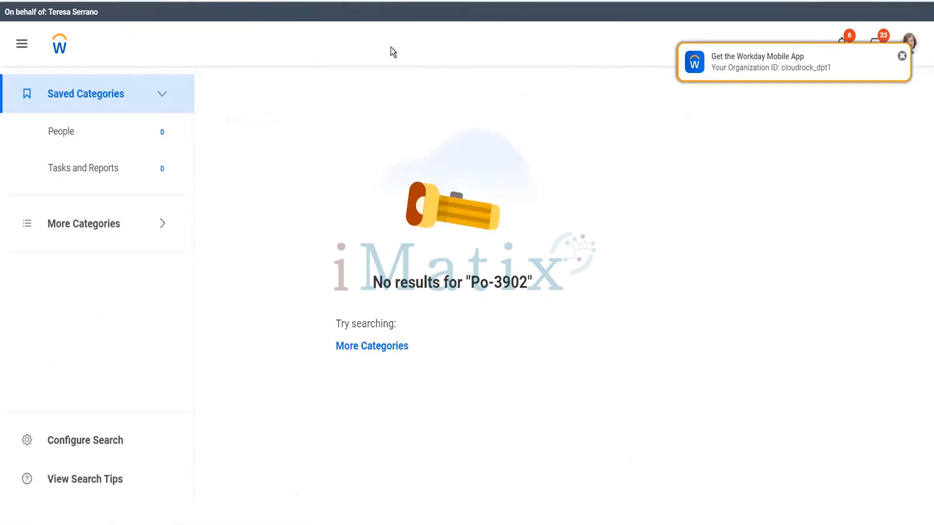
drag(391, 47, 323, 45)
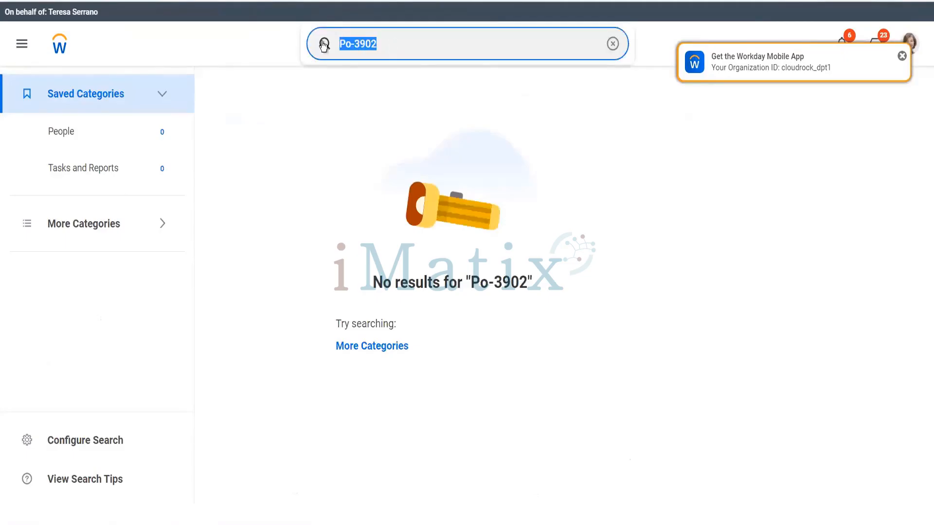
text(find )
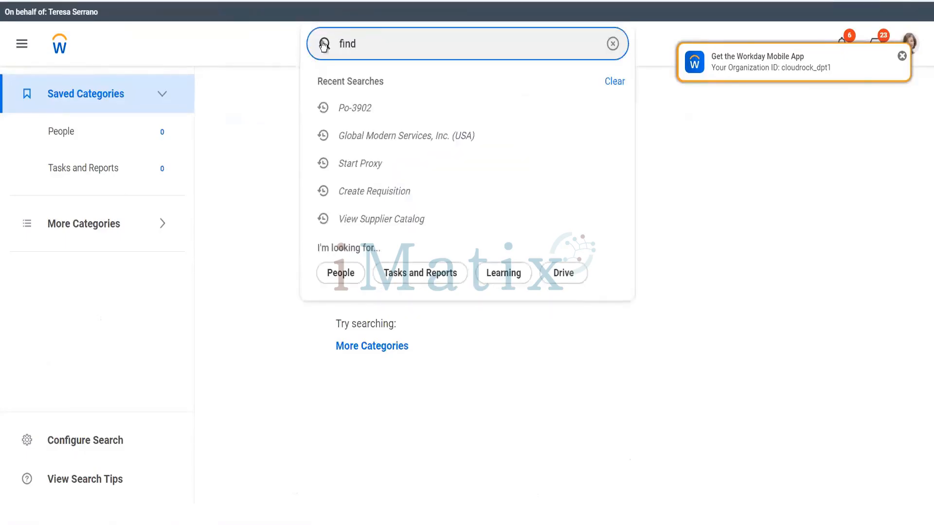
text(purch )
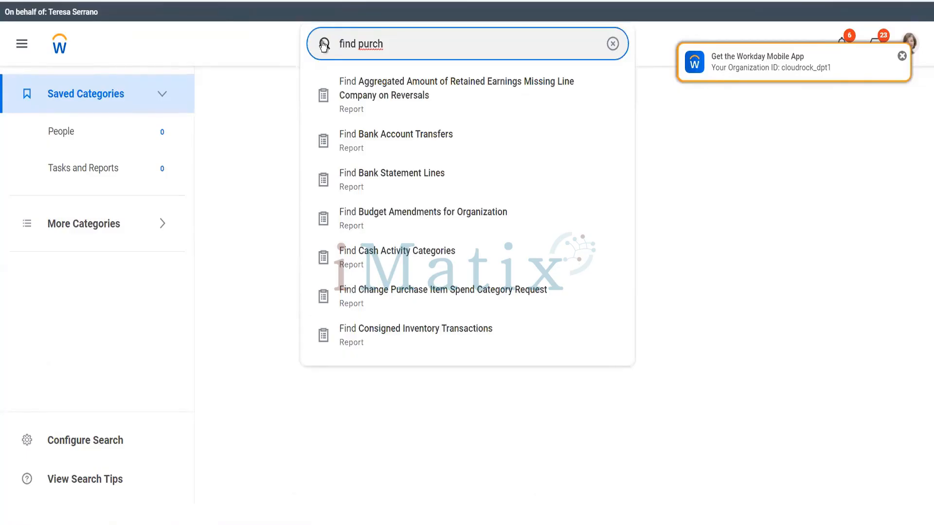
text(order)
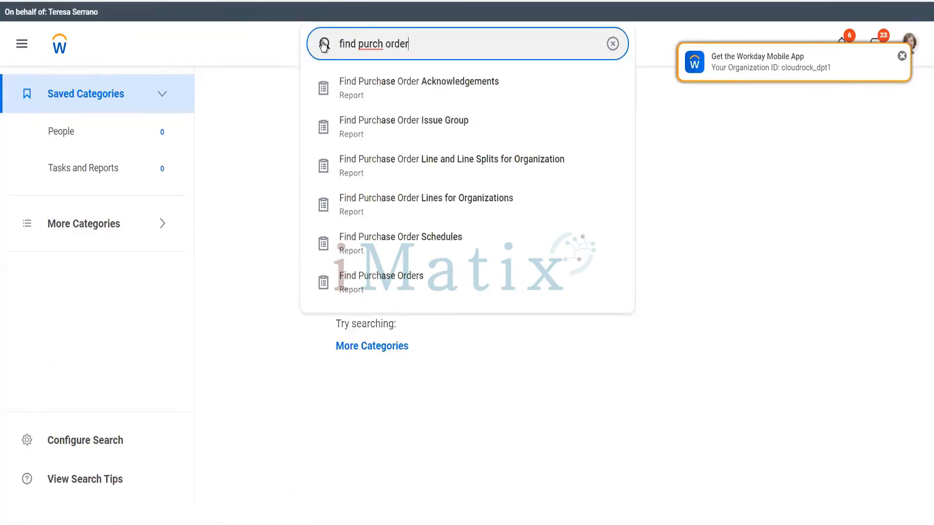
key(Down)
key(Down)
key(Down)
key(Down)
key(Down)
key(Down)
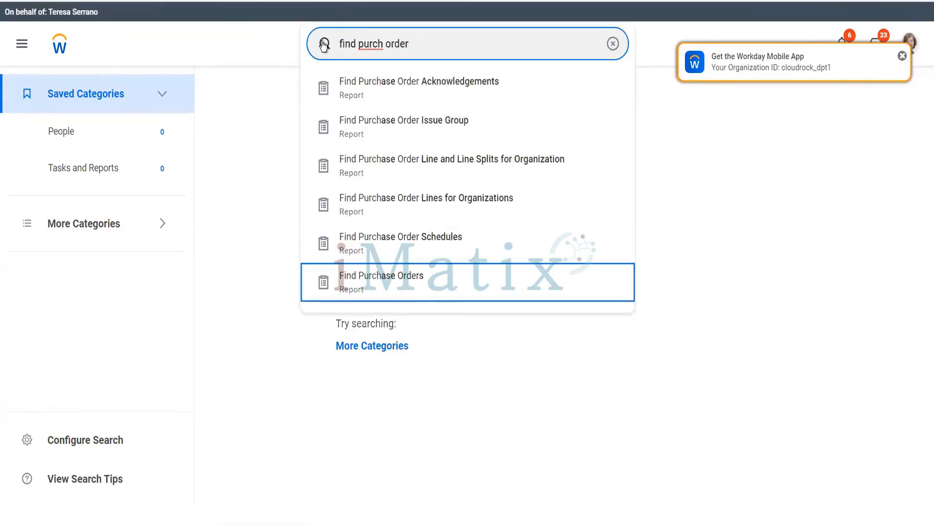
key(Return)
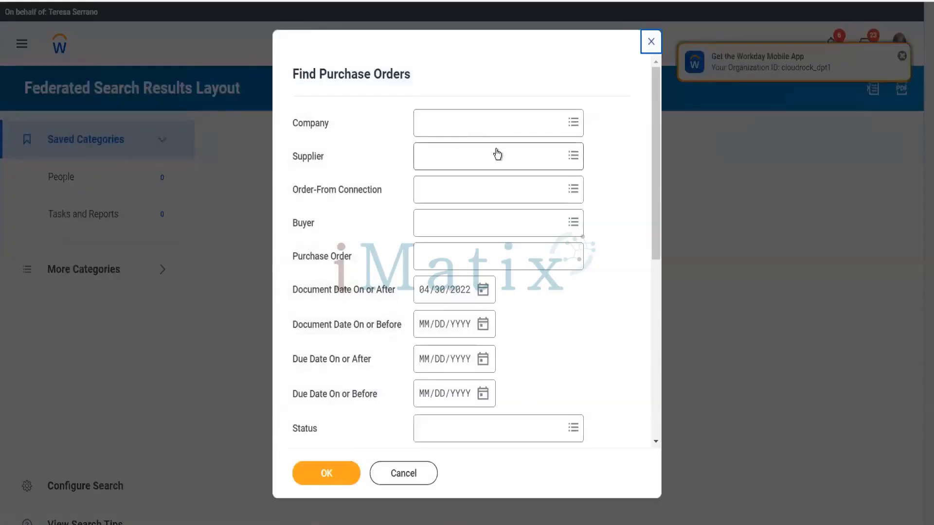
Set the report's company criterion to Global Modern Services, Inc. (USA) by searching for "gms usa".
click(471, 133)
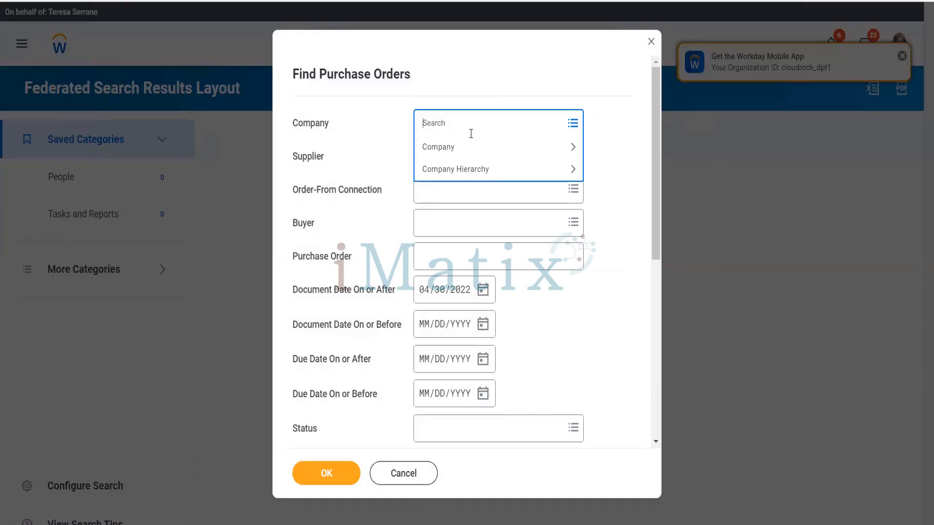
text(gs)
key(BackSpace)
text(ms usa)
key(Return)
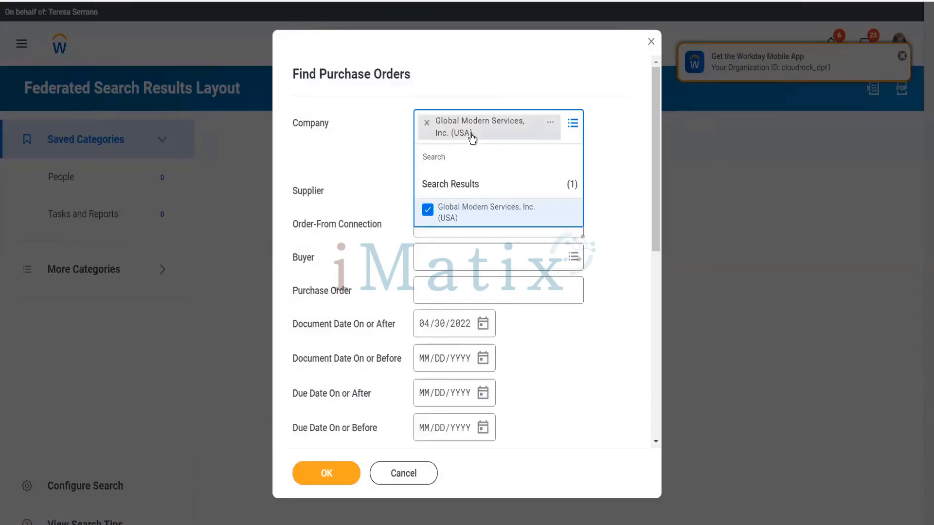
click(411, 158)
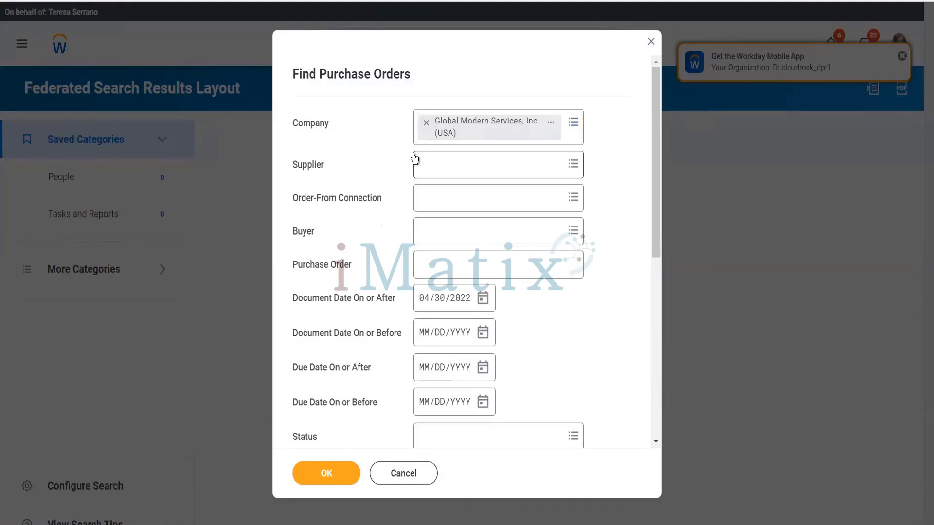
Set the supplier criterion to Adani ports by searching for "adani" and run the report.
click(436, 160)
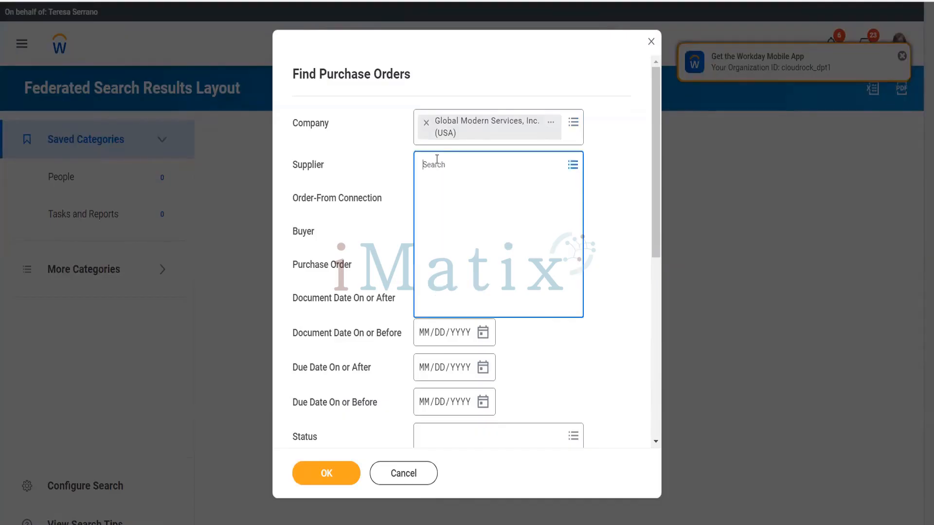
text(adani)
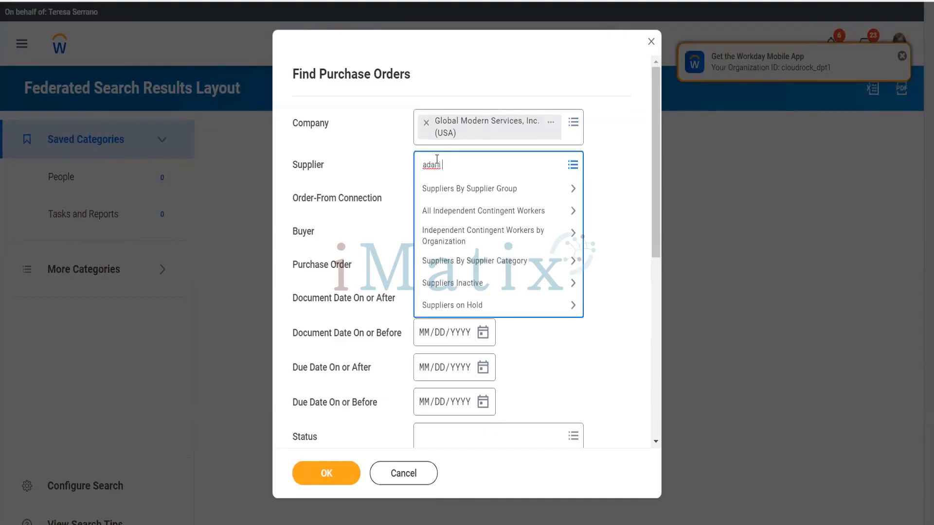
key(Return)
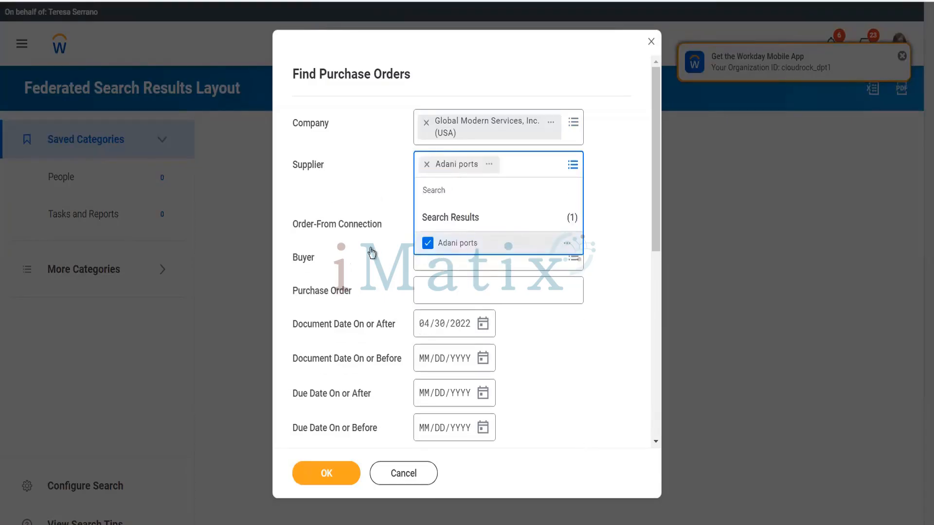
click(372, 243)
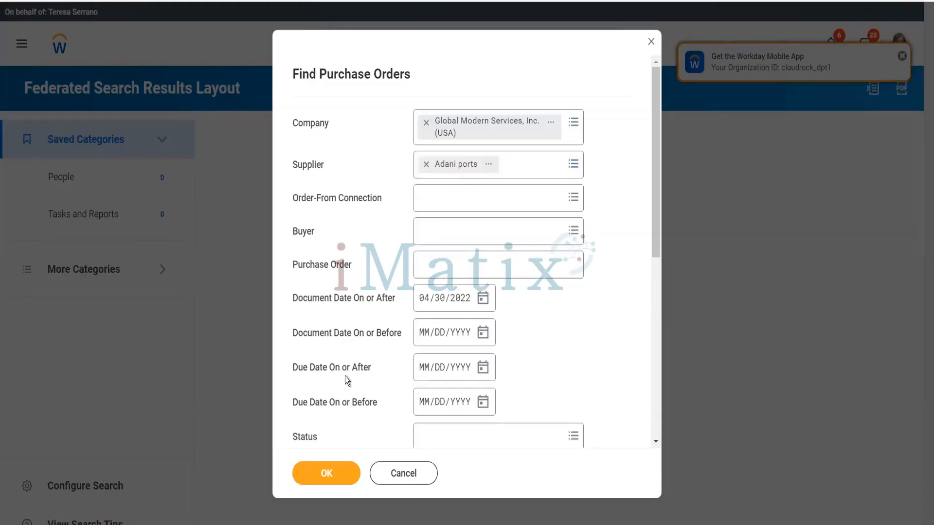
click(341, 466)
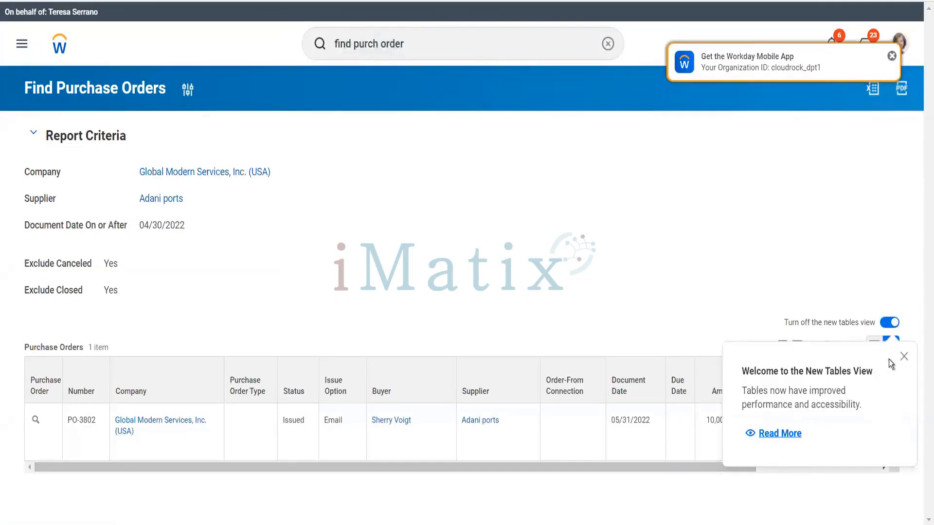
Open the purchase order from the report results and review its header statuses and goods line.
click(904, 358)
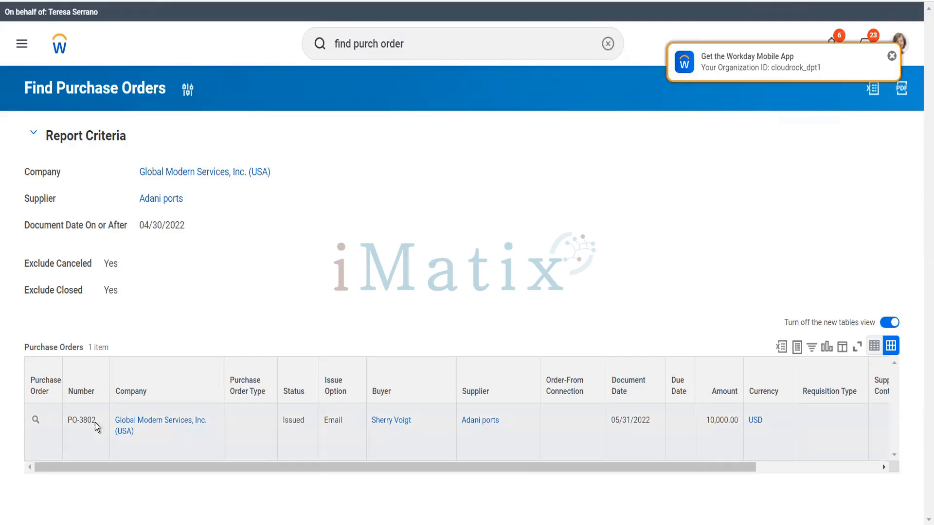
click(38, 426)
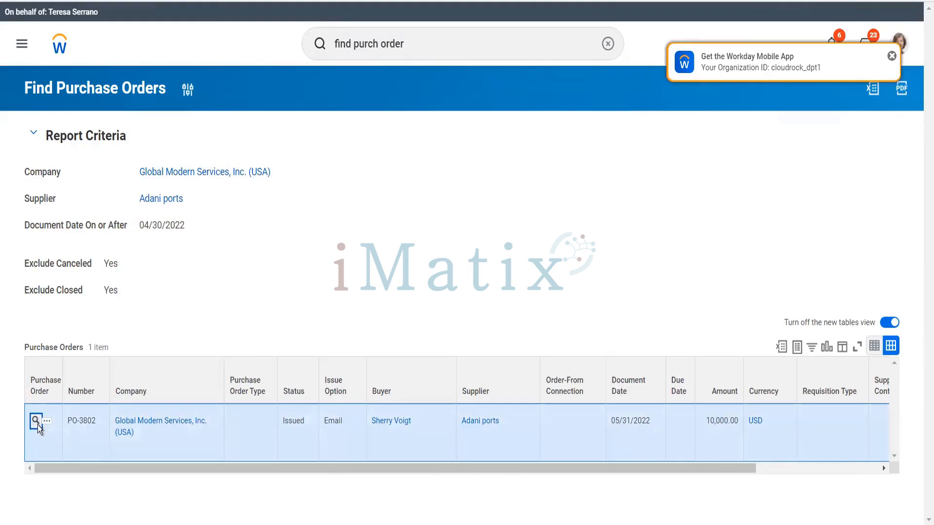
click(38, 426)
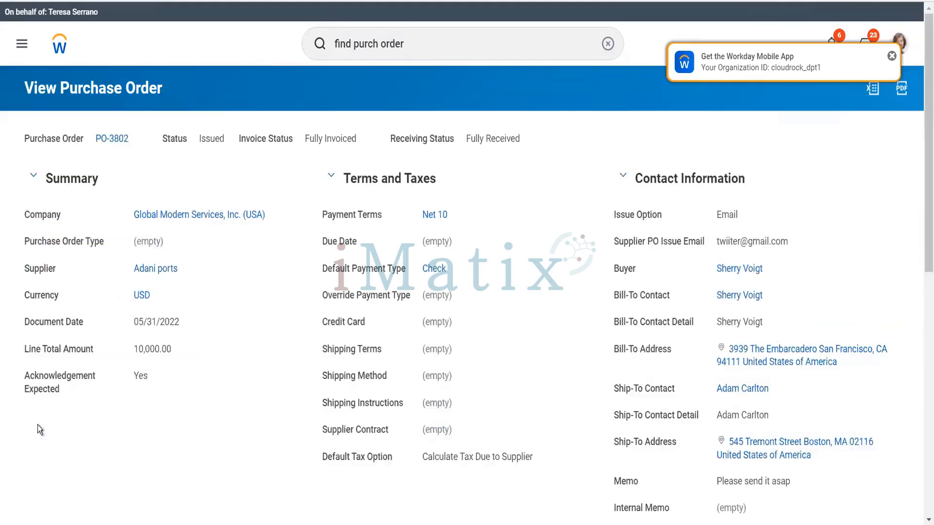
scroll(37, 425, down, 7)
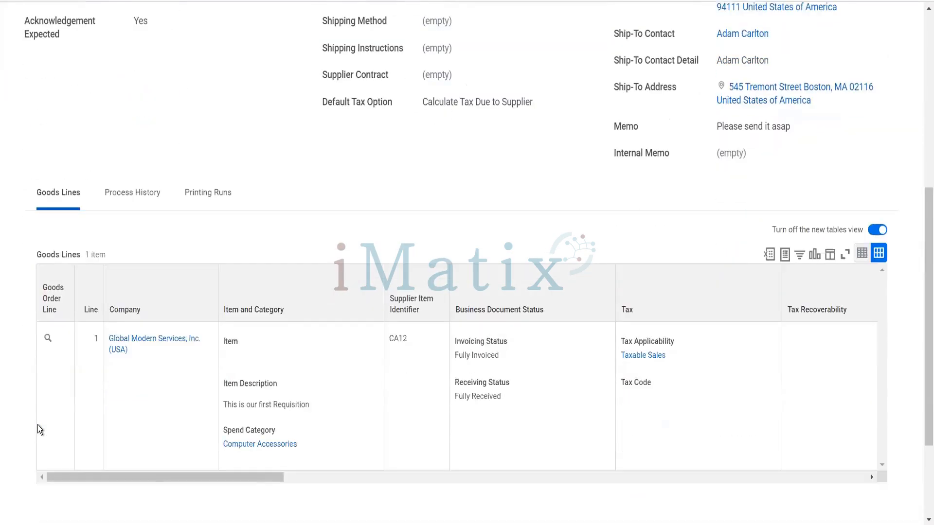
scroll(38, 426, up, 7)
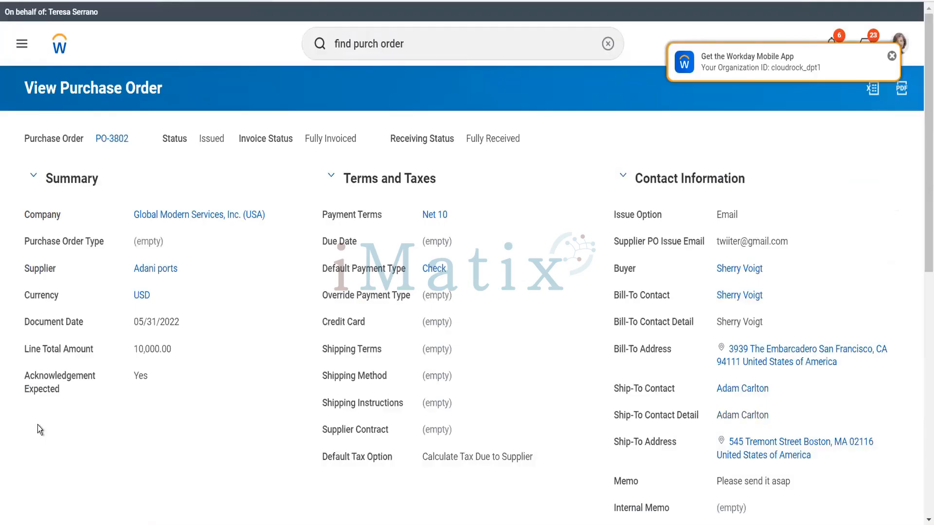
scroll(49, 407, down, 6)
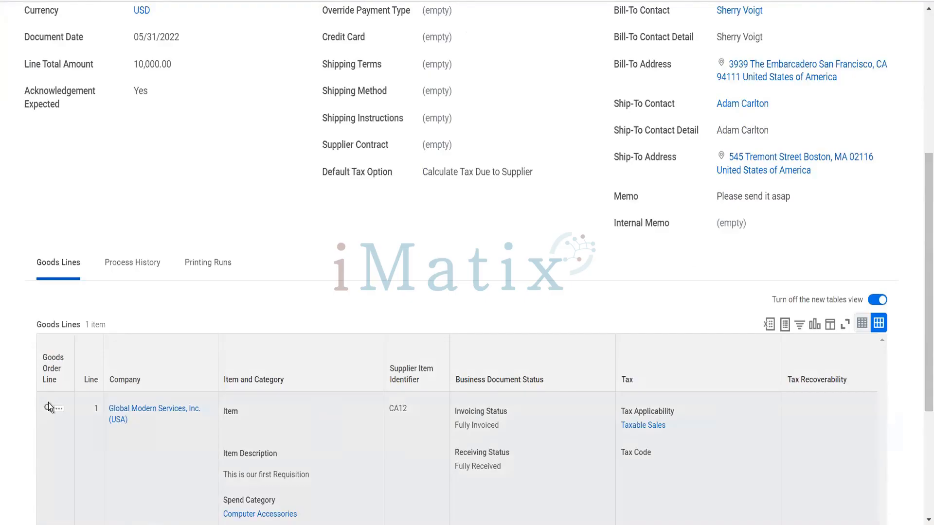
scroll(48, 403, down, 4)
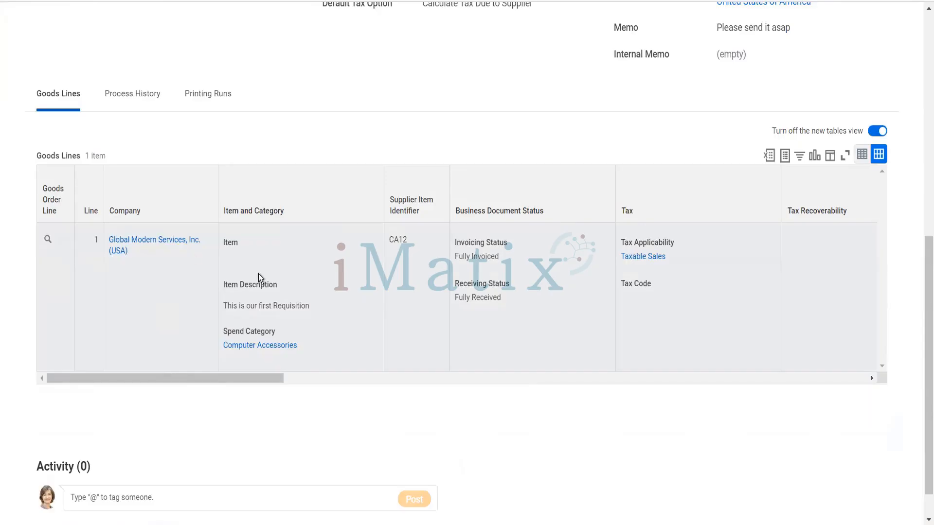
Look through the goods line's quantity, cost and delivery details and open the supplier invoice from its business document lines.
scroll(259, 274, right, 5)
scroll(258, 274, right, 3)
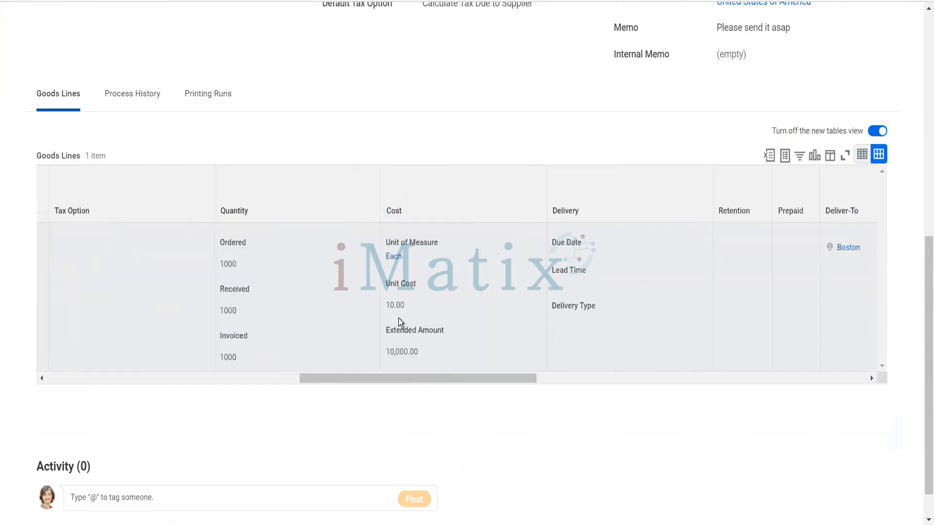
scroll(399, 321, right, 3)
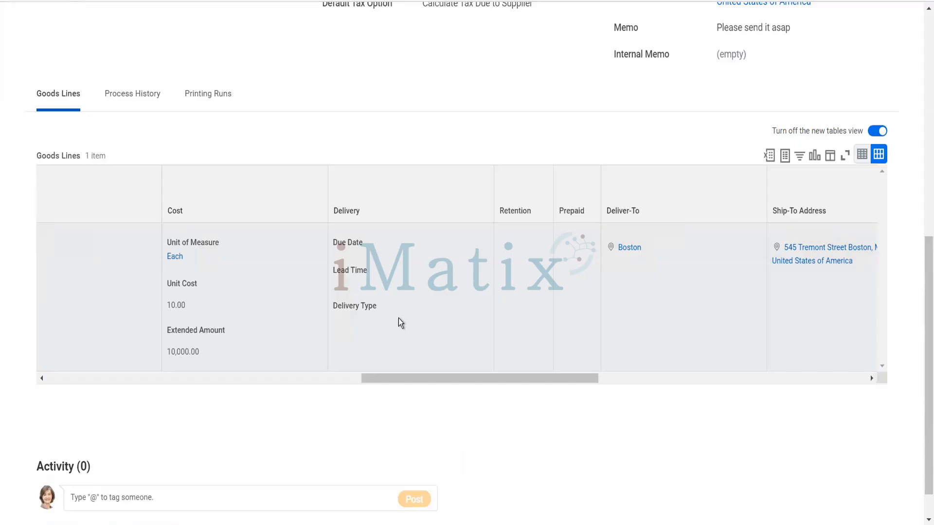
scroll(398, 318, right, 3)
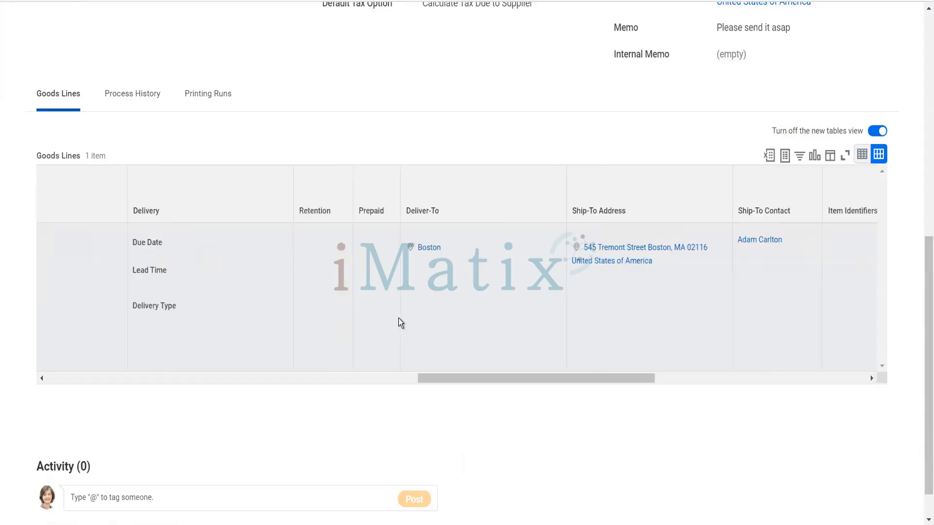
scroll(399, 321, right, 4)
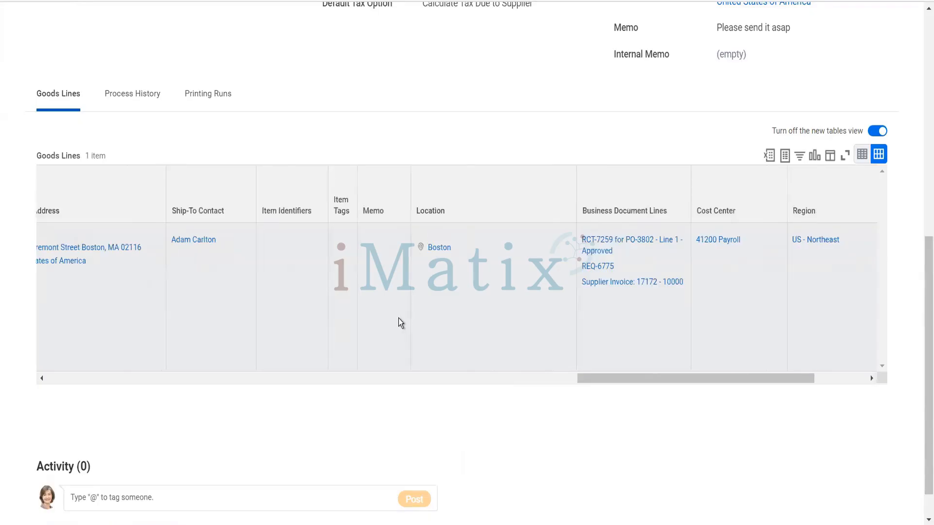
scroll(398, 318, right, 3)
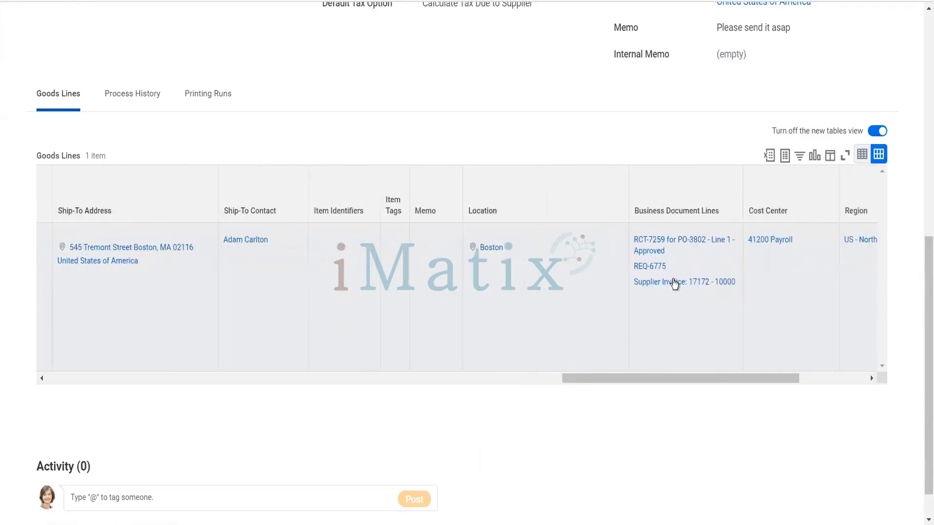
click(674, 283)
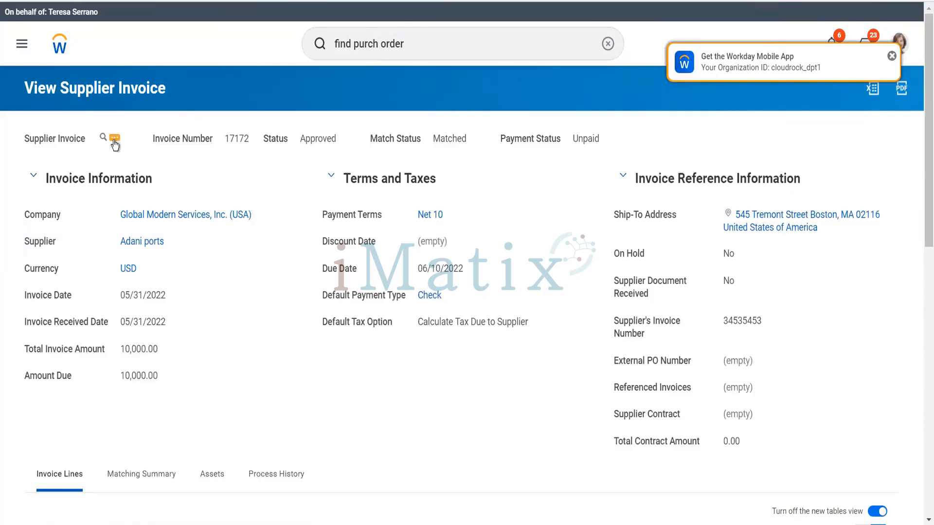
Start paying the supplier invoice, accept the payment and process its settlement run, refreshing until the background process finishes.
click(115, 141)
mouse_move(176, 175)
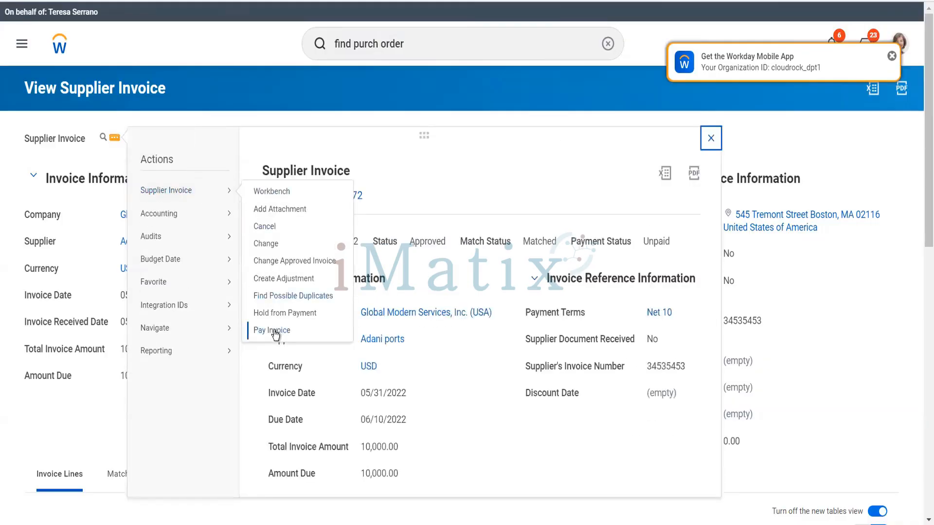
click(274, 332)
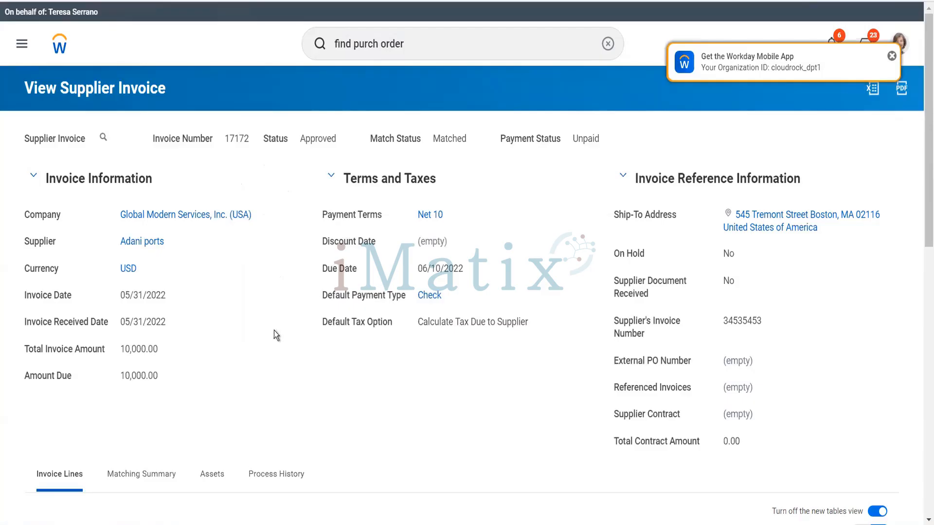
scroll(273, 334, down, 10)
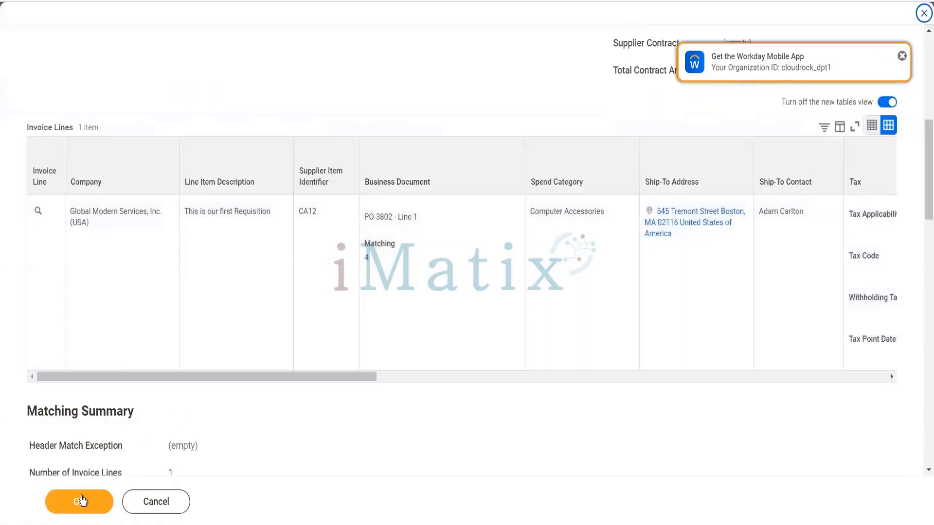
click(82, 502)
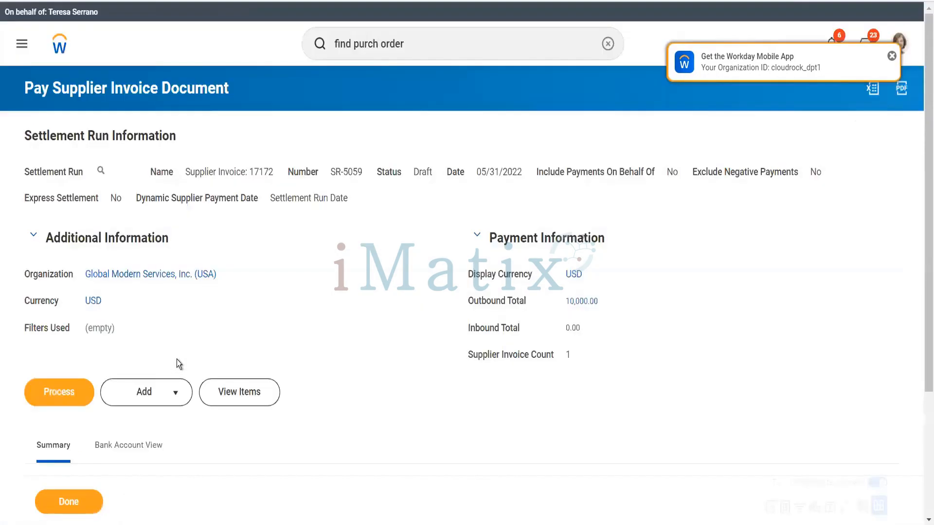
click(76, 394)
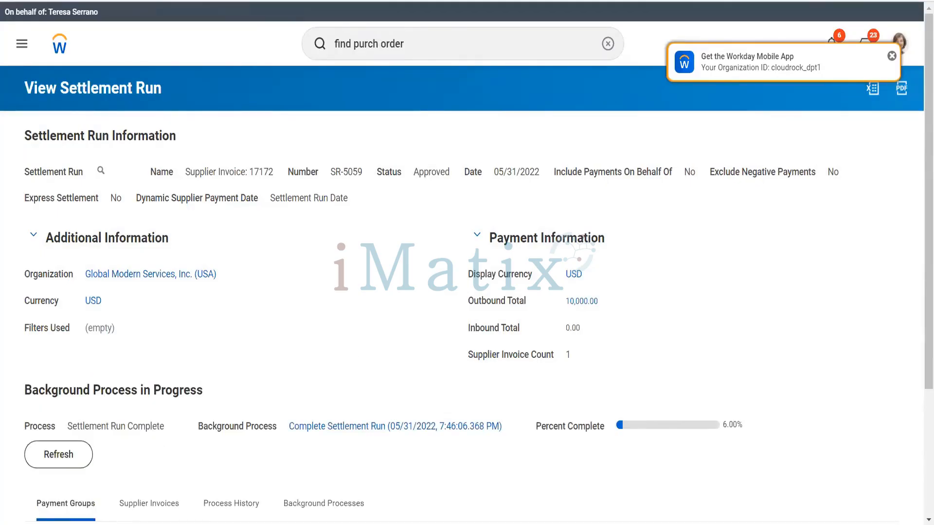
click(60, 446)
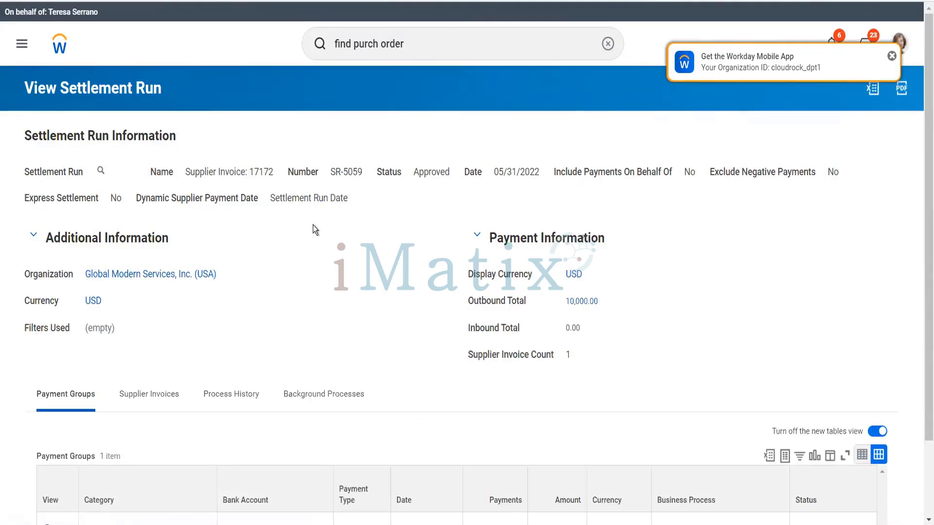
Print all checks for the settlement run's supplier payment group and refresh the payment printing run until it finishes.
scroll(314, 225, down, 2)
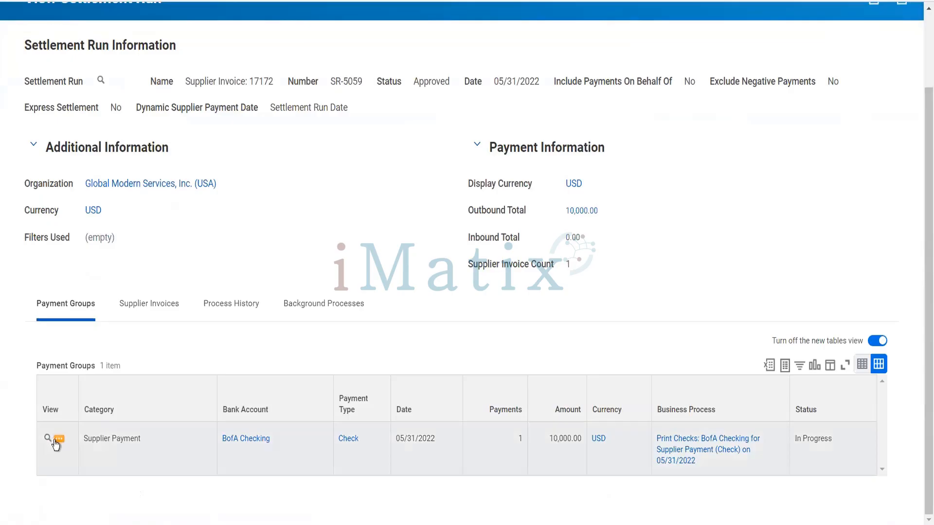
click(56, 440)
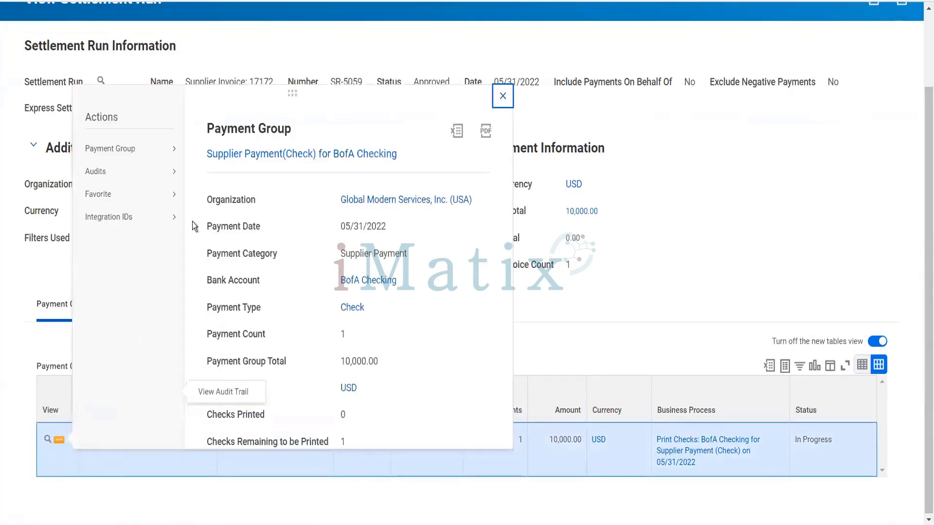
mouse_move(173, 147)
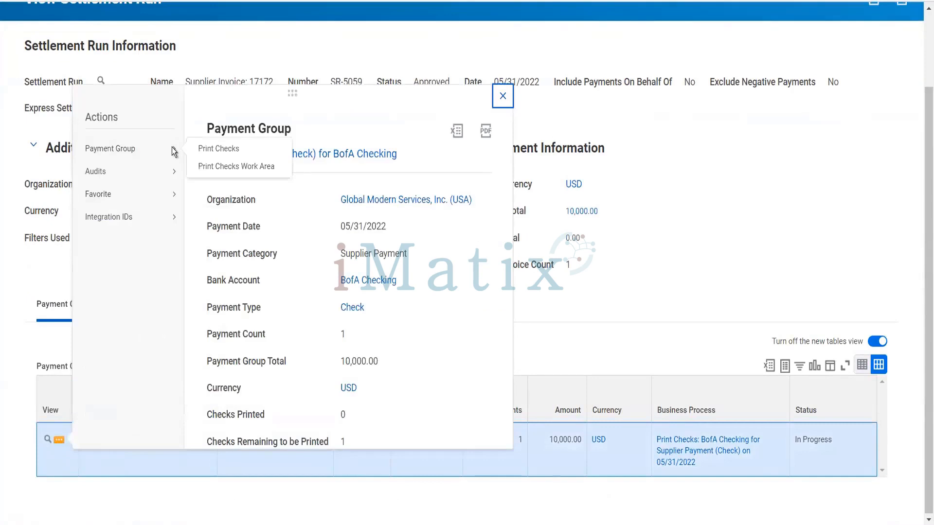
click(204, 149)
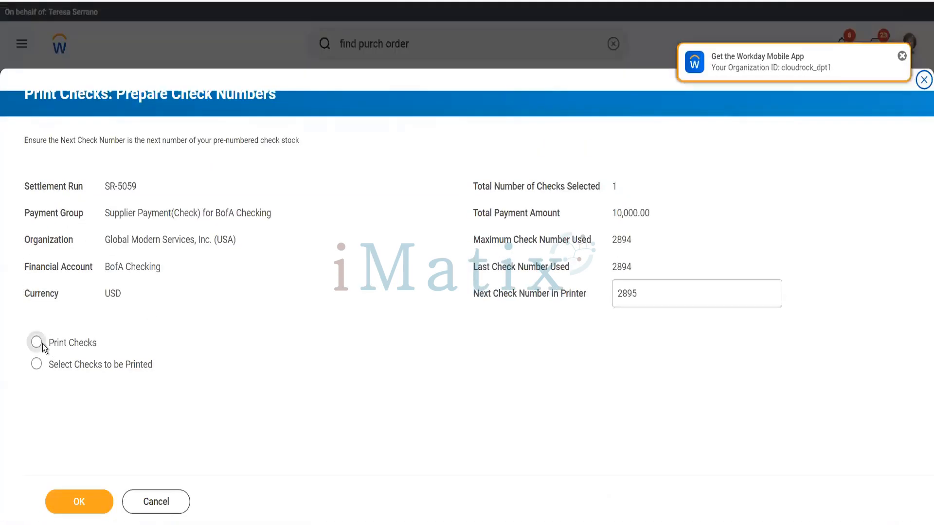
click(42, 343)
click(57, 496)
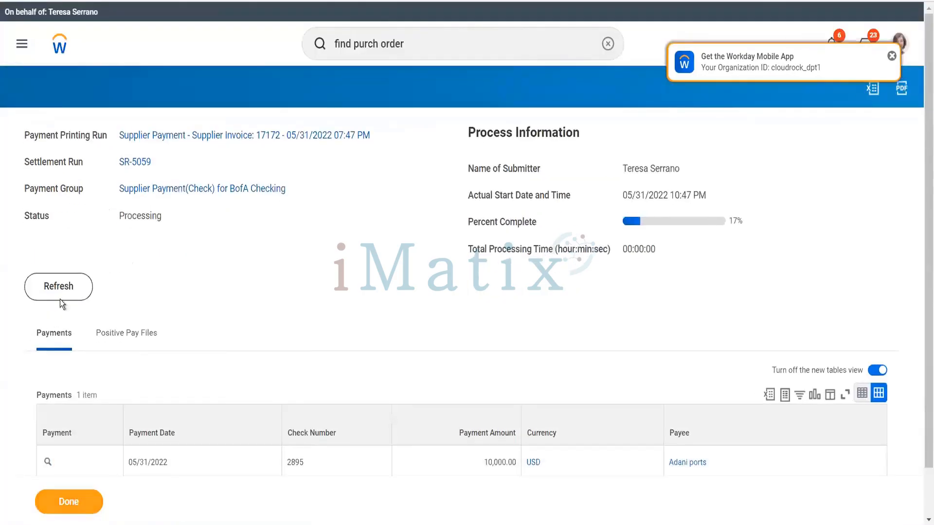
click(62, 298)
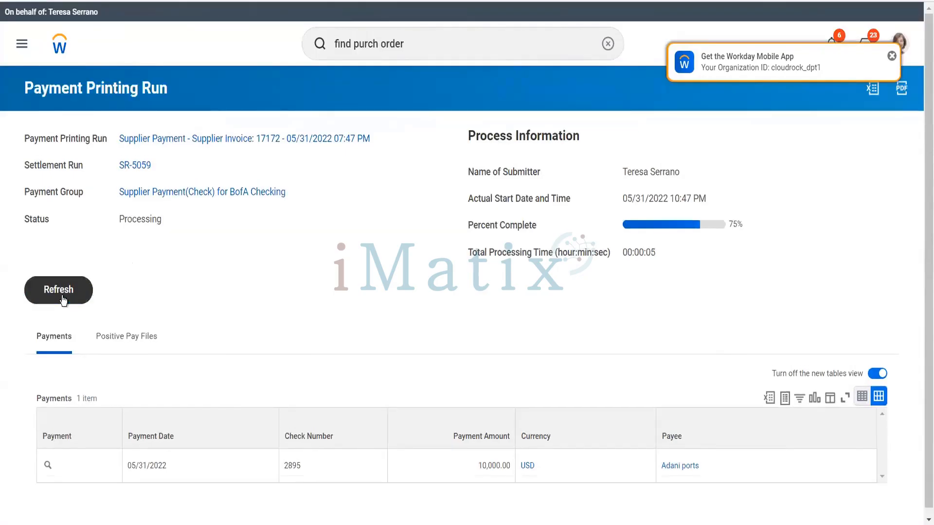
click(63, 299)
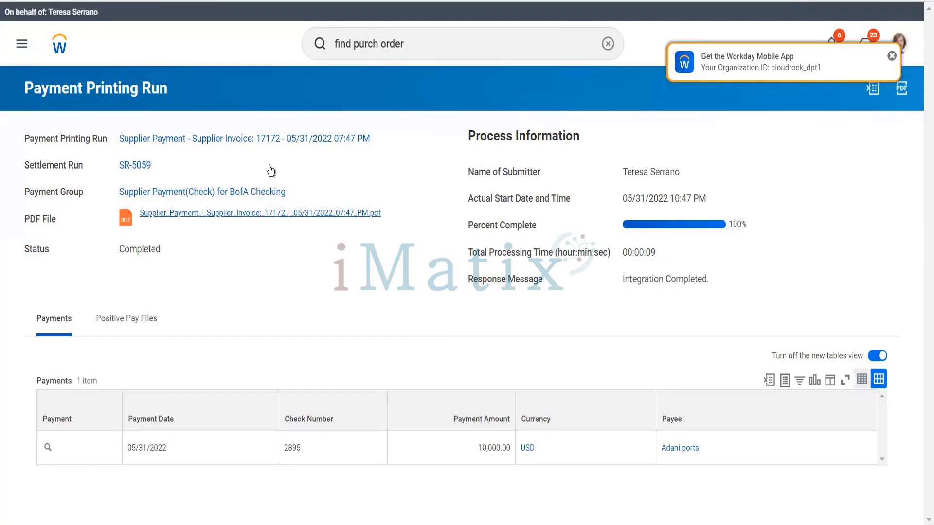
Review the printing run's positive pay files and open the supplier payment from its payments list.
click(155, 335)
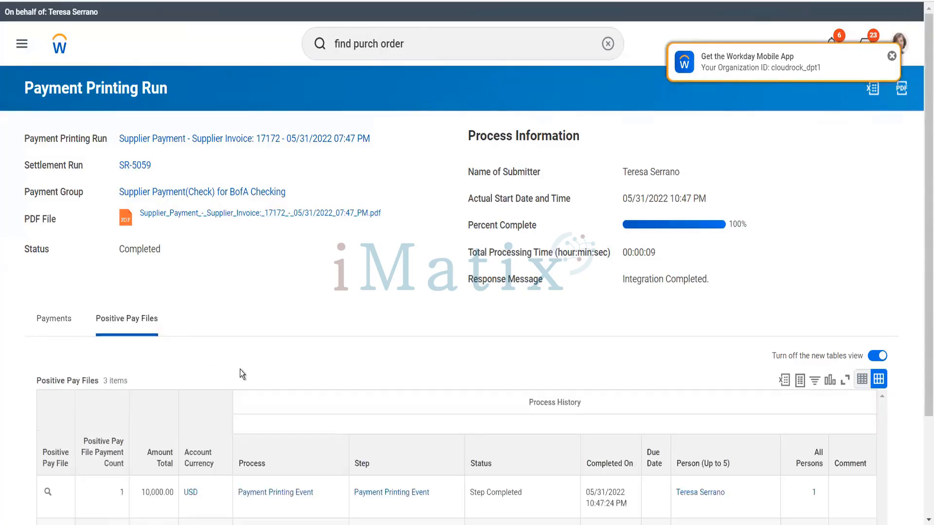
scroll(240, 369, down, 3)
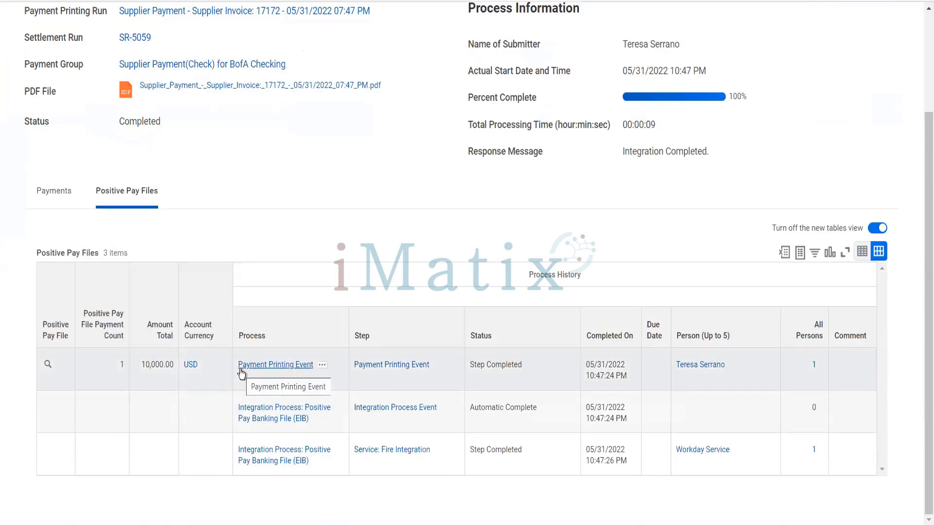
click(71, 201)
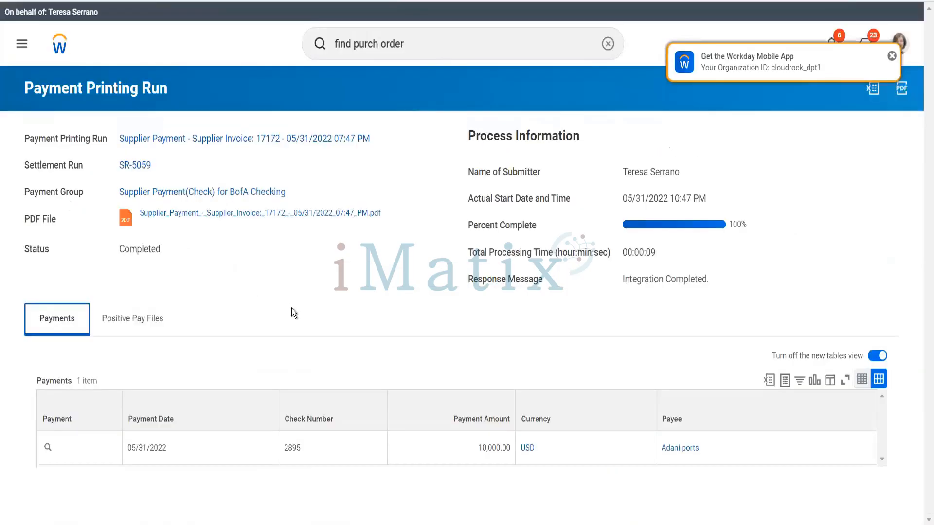
key(Tab)
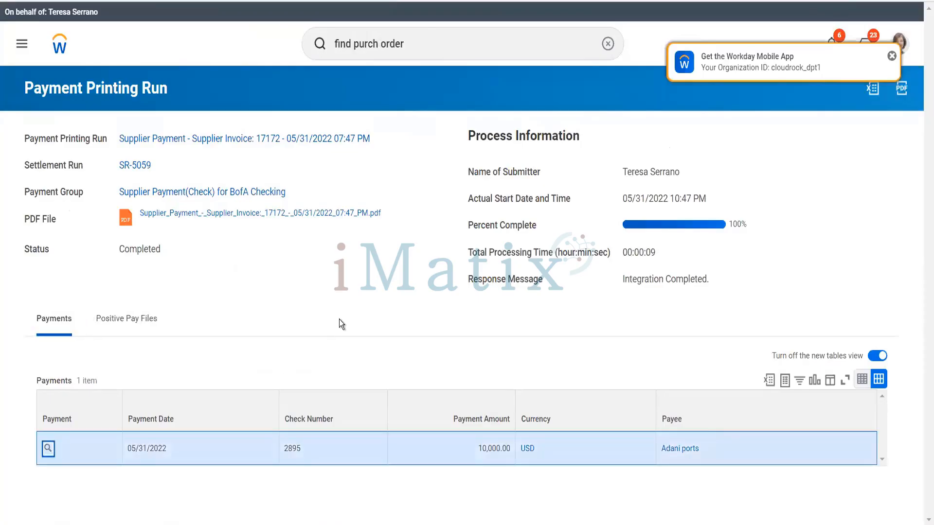
key(Return)
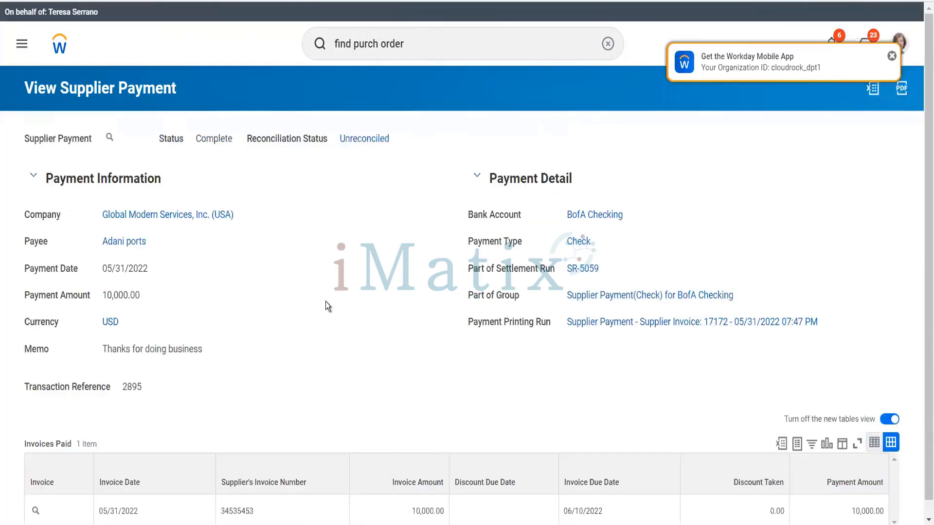
Open the payment's settlement run, check its payment groups and open the supplier invoice it includes.
click(583, 270)
scroll(418, 284, down, 2)
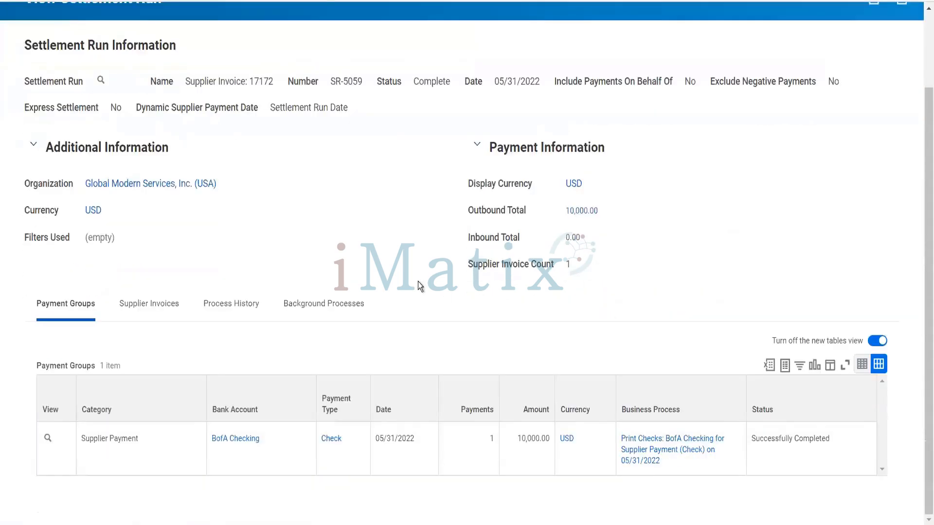
click(164, 314)
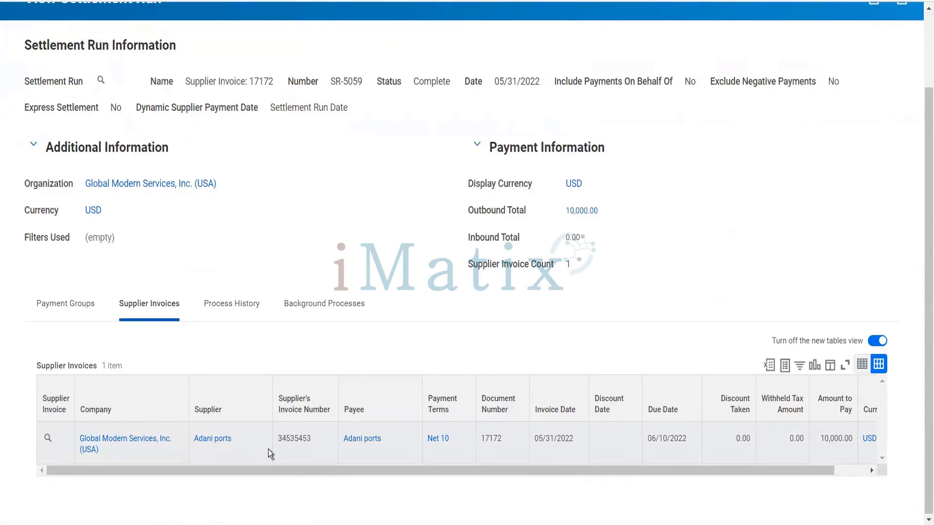
click(49, 440)
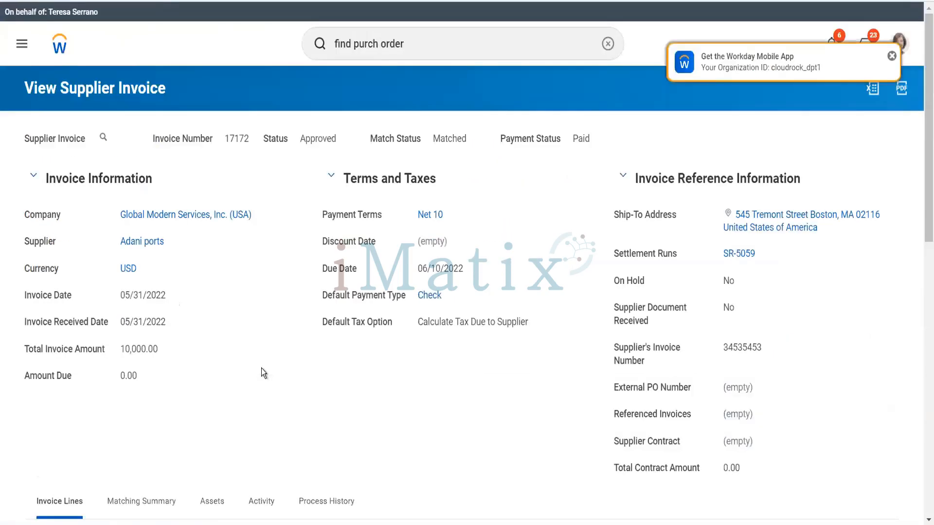
Check the invoice's payment status and invoice lines, and open the purchase order line it references.
scroll(261, 373, down, 8)
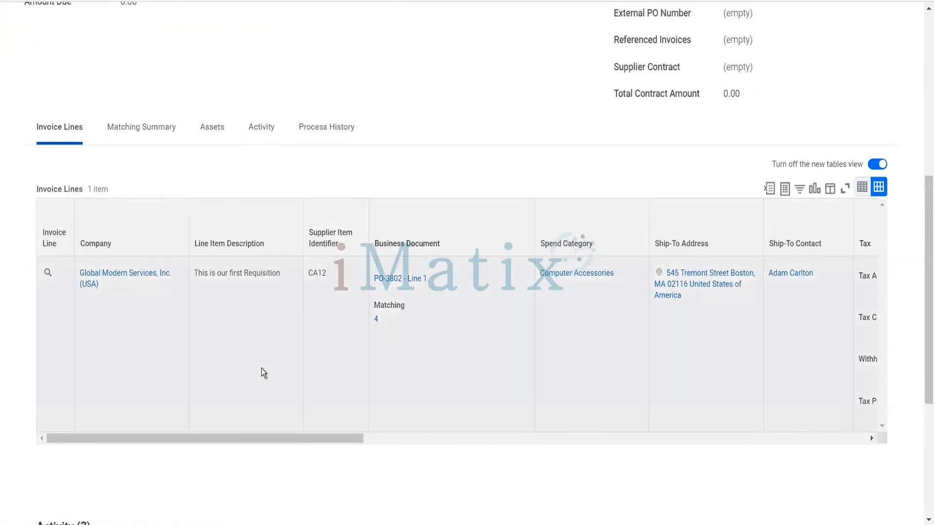
scroll(314, 363, up, 8)
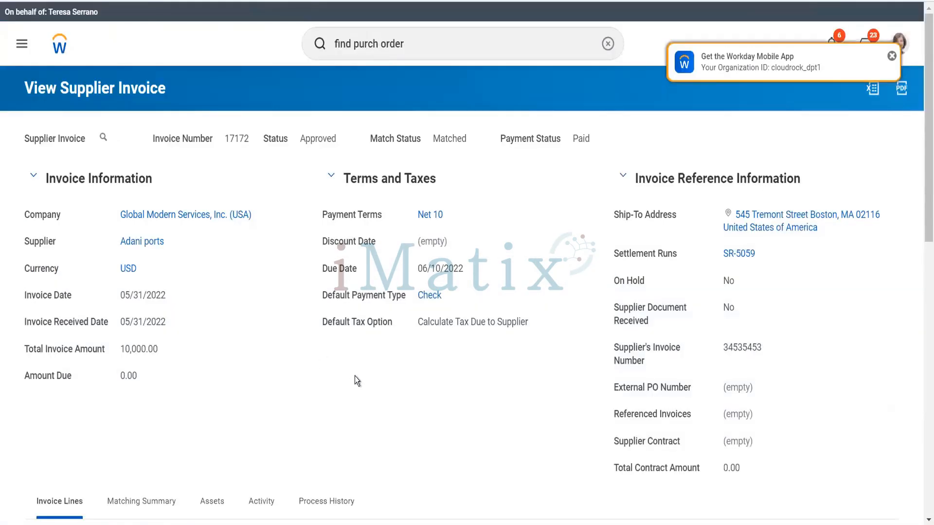
scroll(355, 375, down, 4)
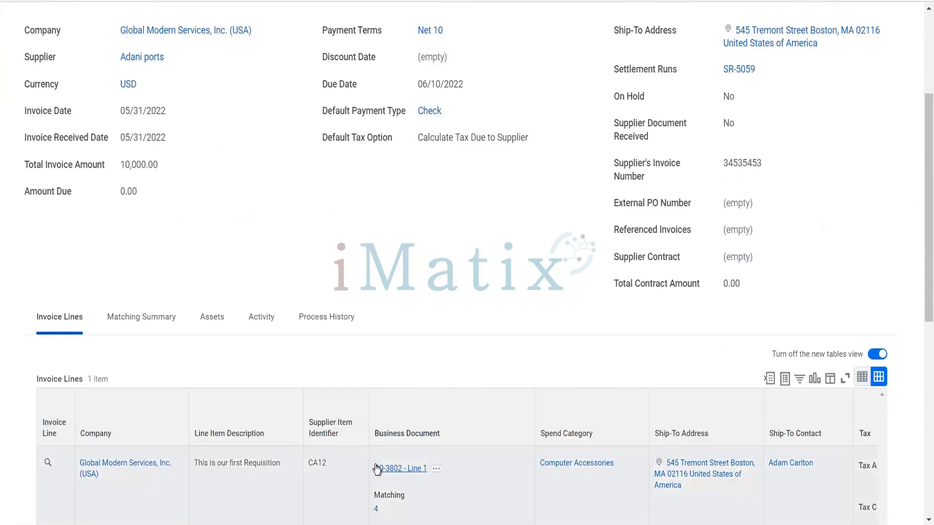
click(377, 469)
click(376, 467)
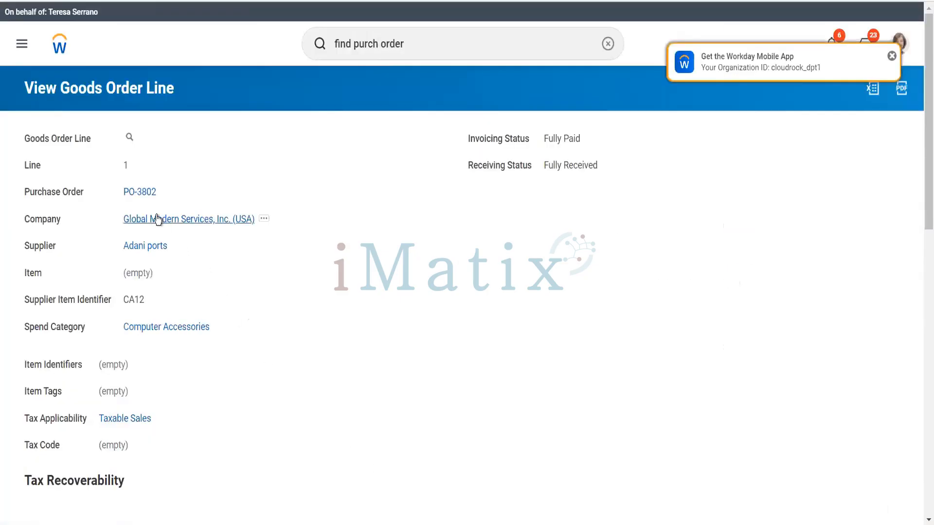
Open the purchase order from the goods order line and check its header statuses and goods line after payment.
click(154, 194)
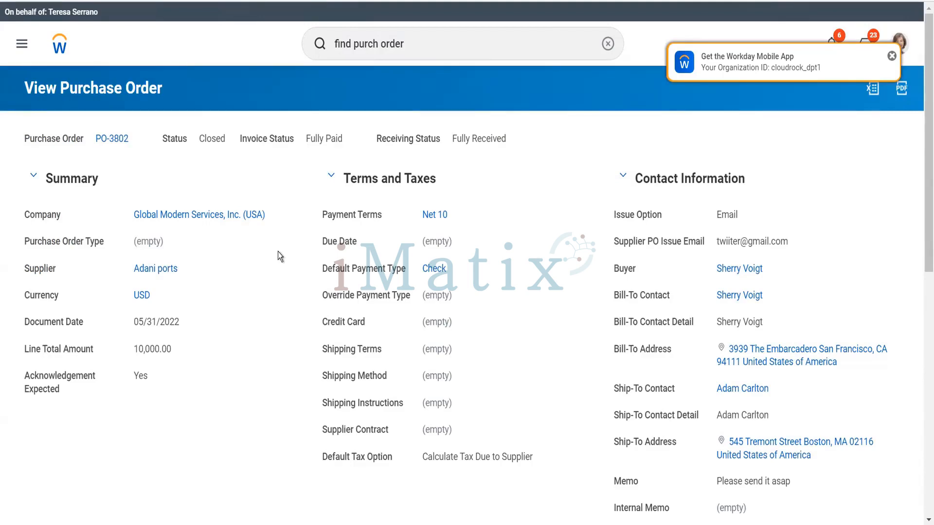
scroll(278, 252, down, 6)
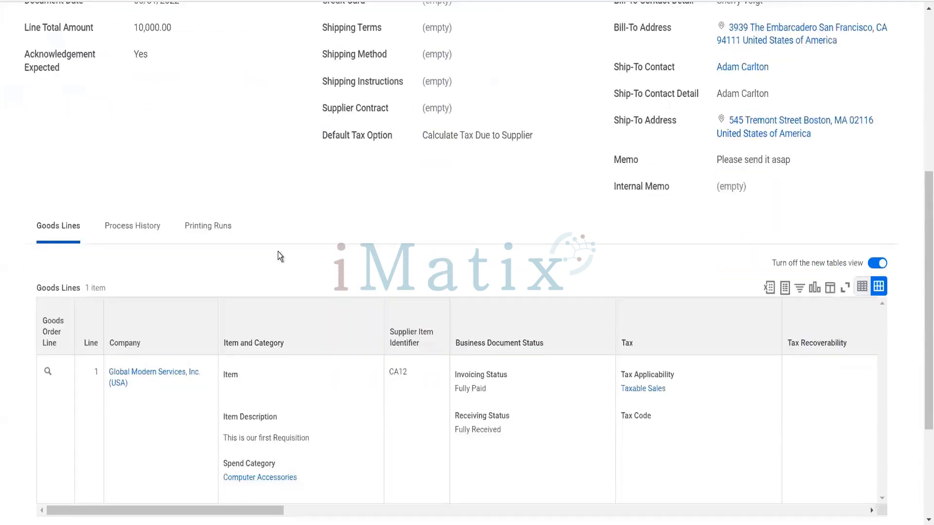
scroll(278, 252, up, 4)
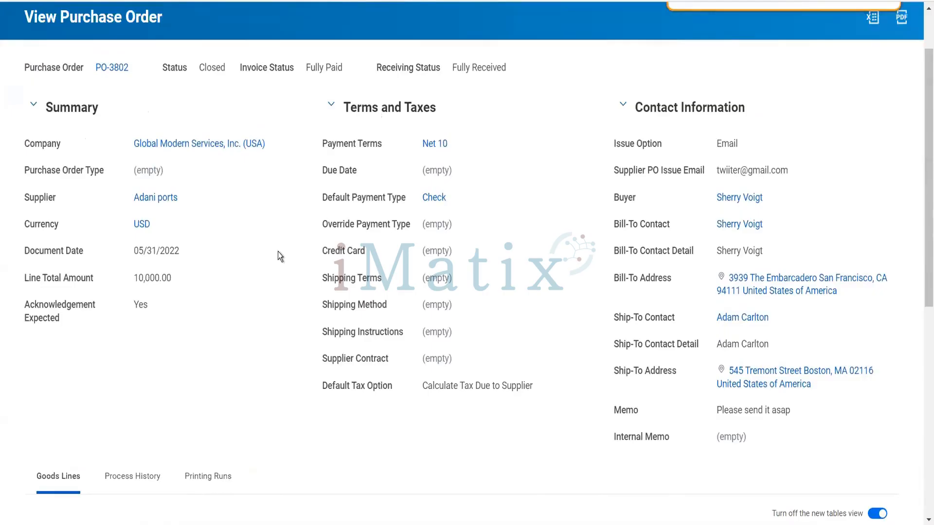
scroll(278, 252, up, 1)
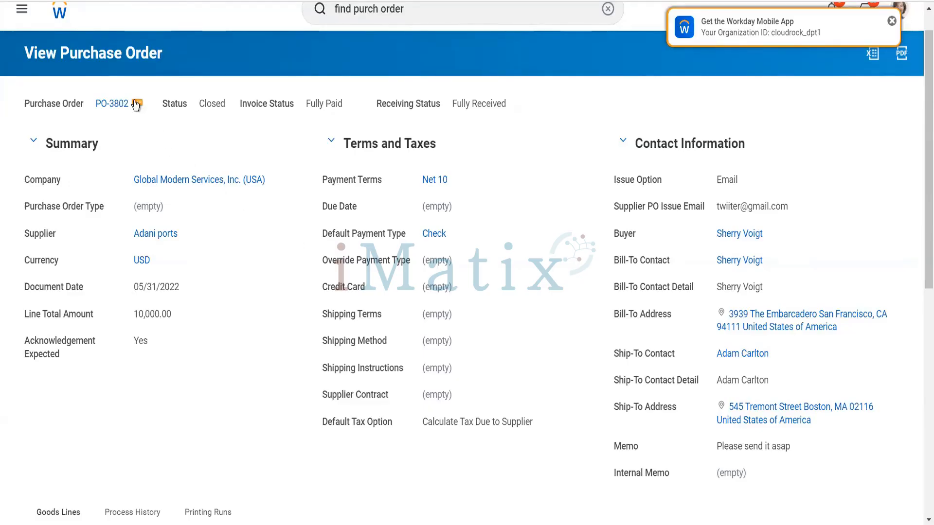
Look through the actions available for the purchase order, including the options to reopen it or its lines.
click(138, 103)
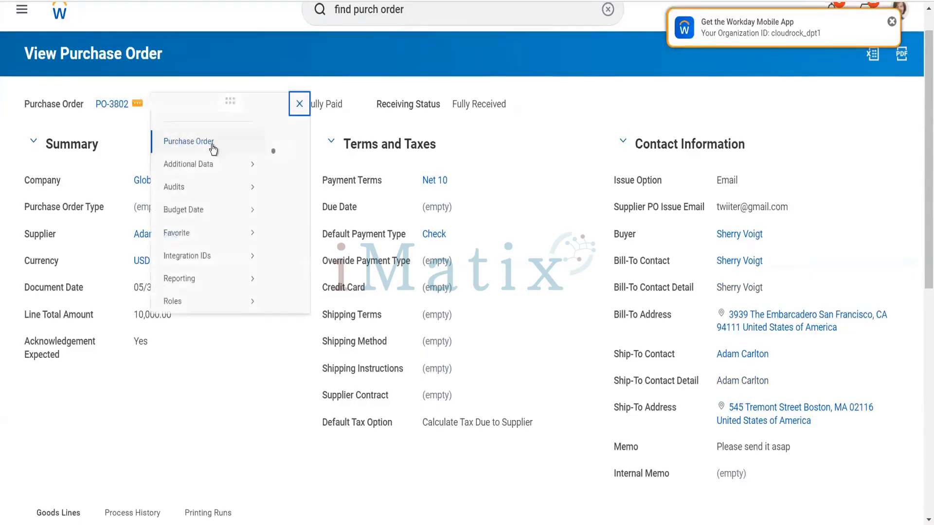
mouse_move(223, 149)
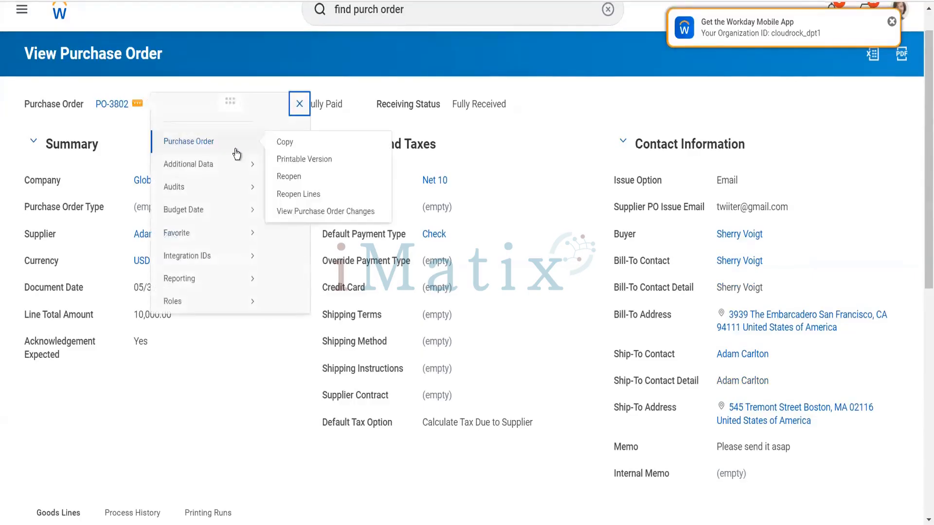
click(283, 175)
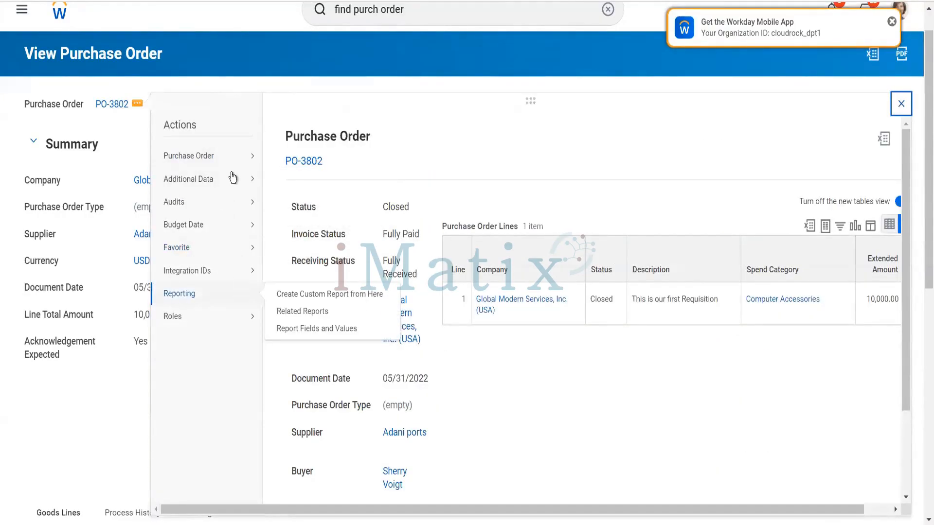
mouse_move(243, 169)
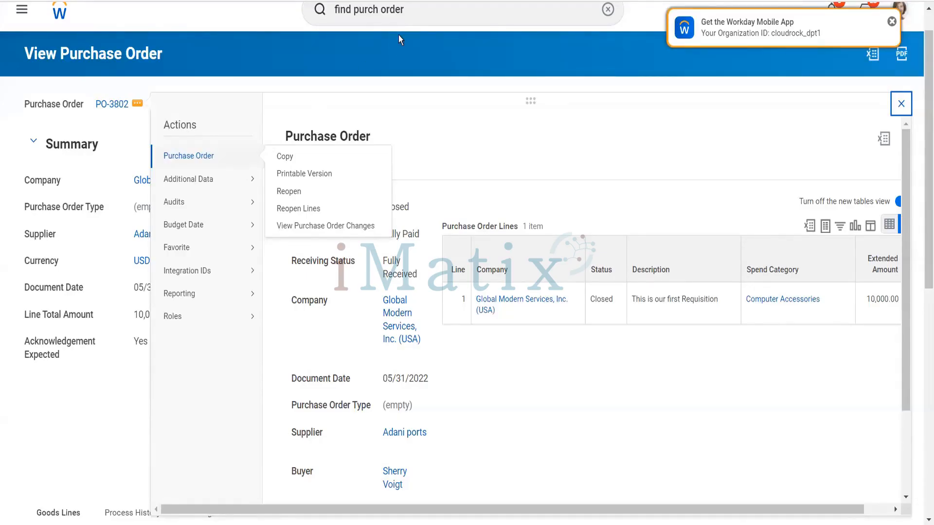
click(412, 21)
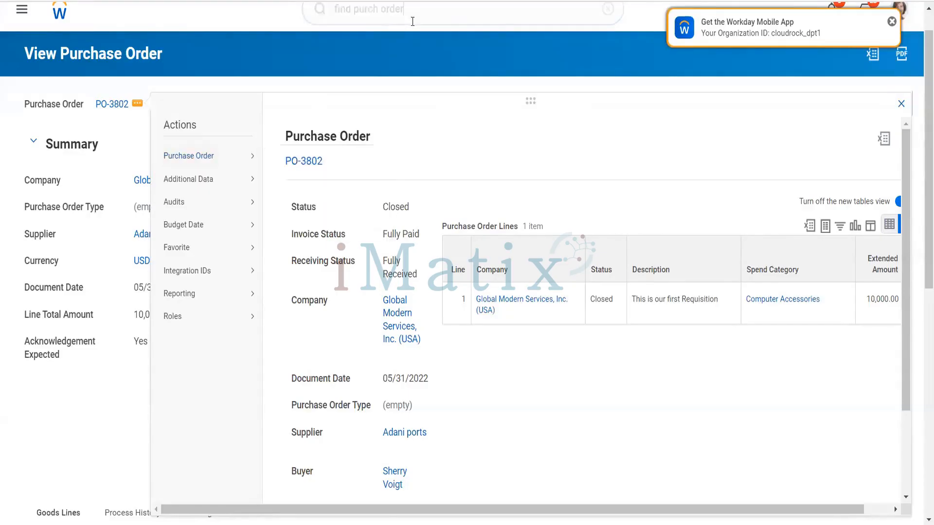
scroll(413, 22, up, 1)
click(415, 41)
click(323, 47)
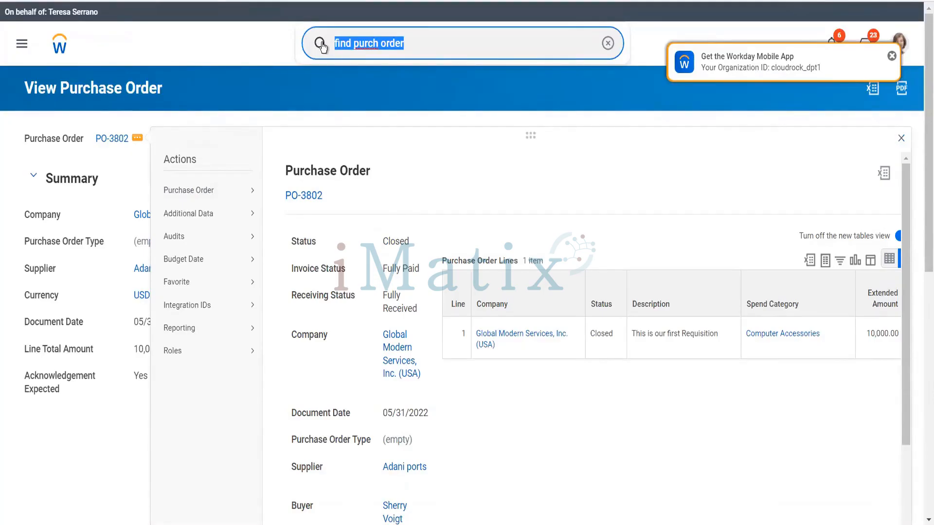
text(cr supp)
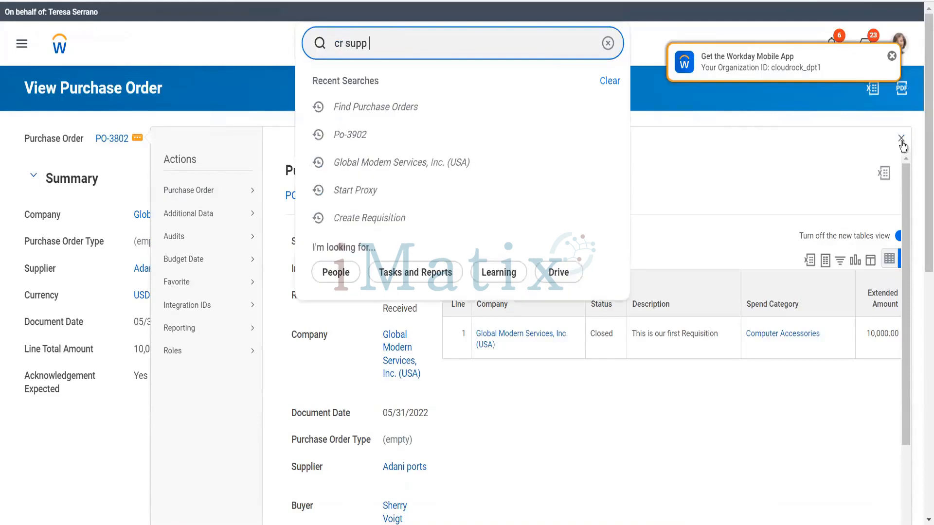
Close the purchase order's action preview and search for and open the Create Purchase Order task.
click(902, 140)
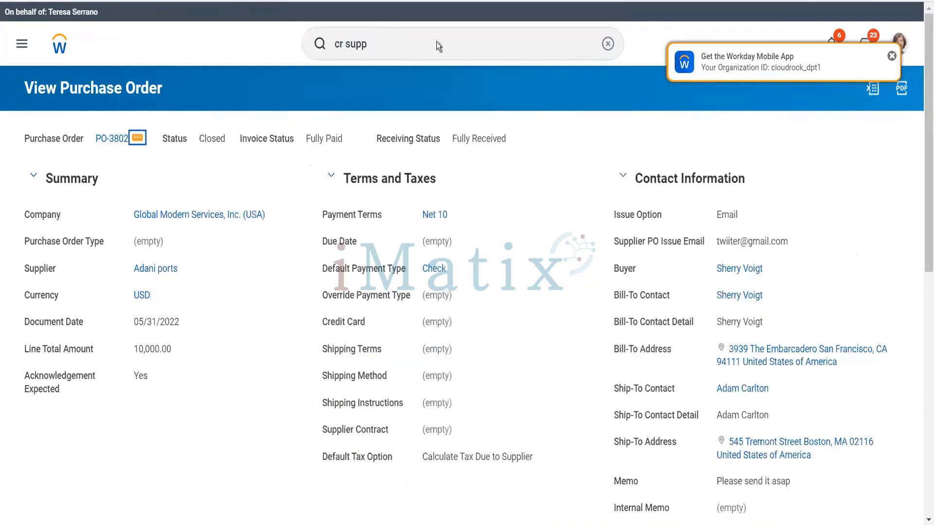
click(335, 43)
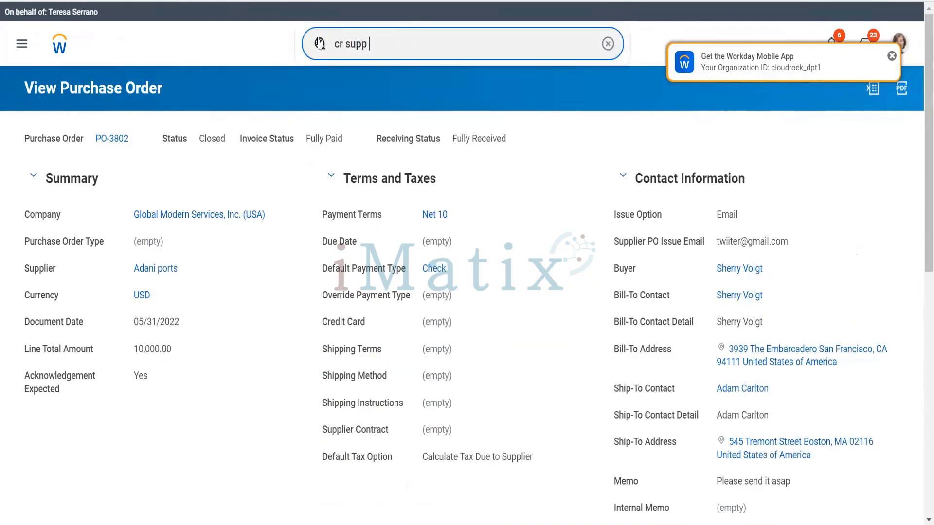
click(319, 43)
text(cr)
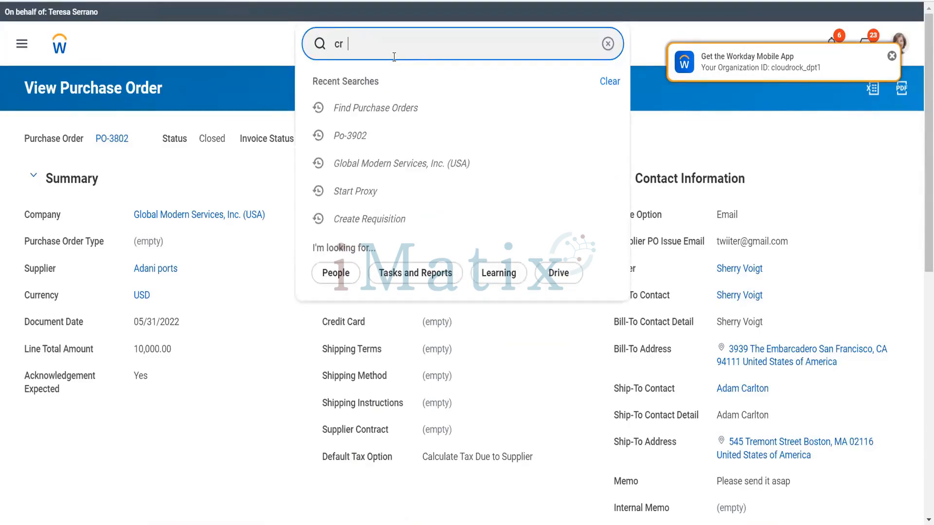
text( p)
key(BackSpace)
text(purch order)
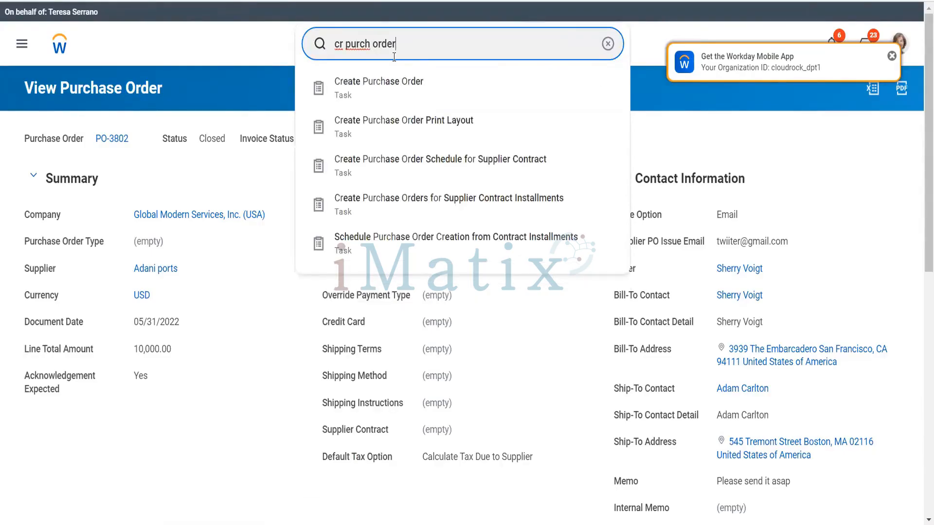
key(Down)
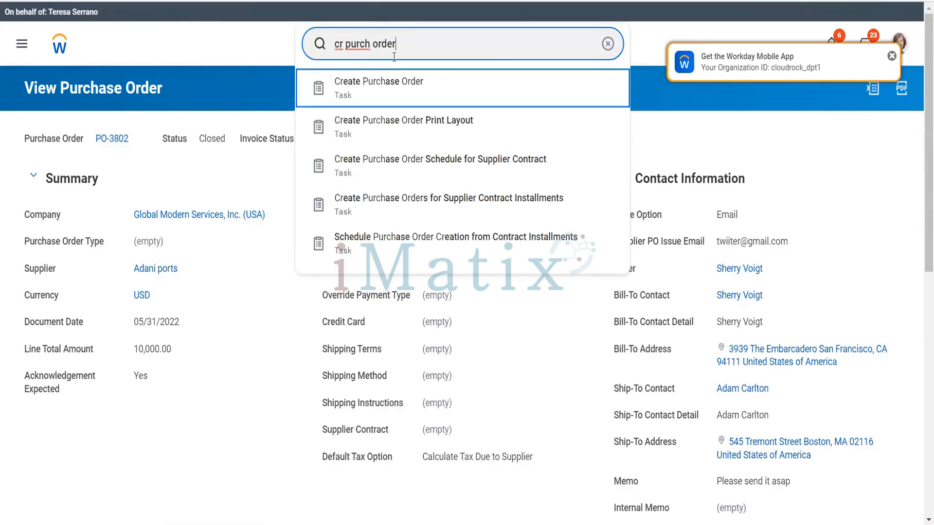
key(Return)
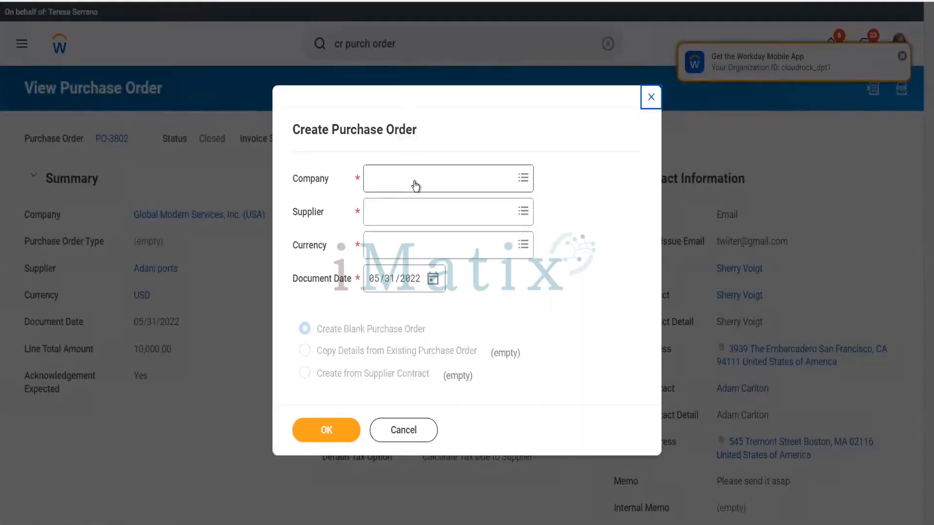
Set the new purchase order's company to Global Modern Services, Inc. (USA) and its supplier to Adani ports, keeping USD as currency.
click(415, 181)
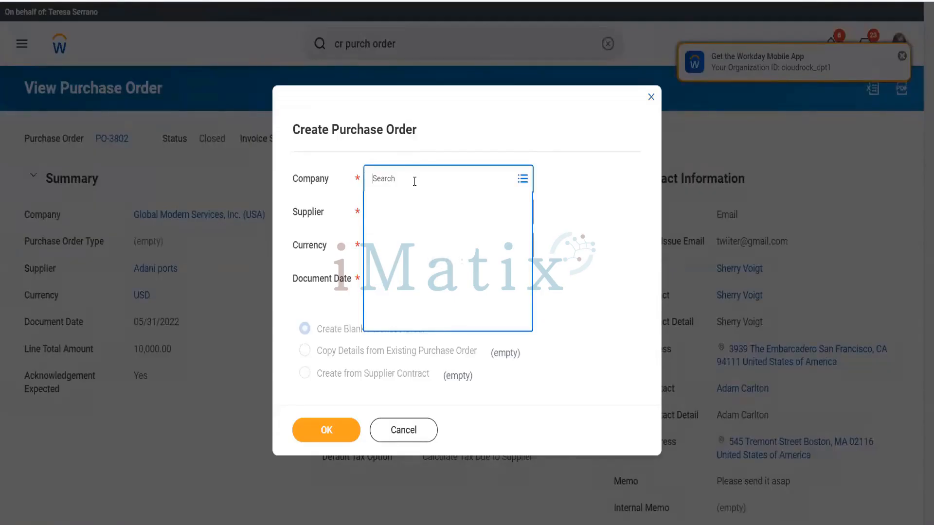
text(gms usa)
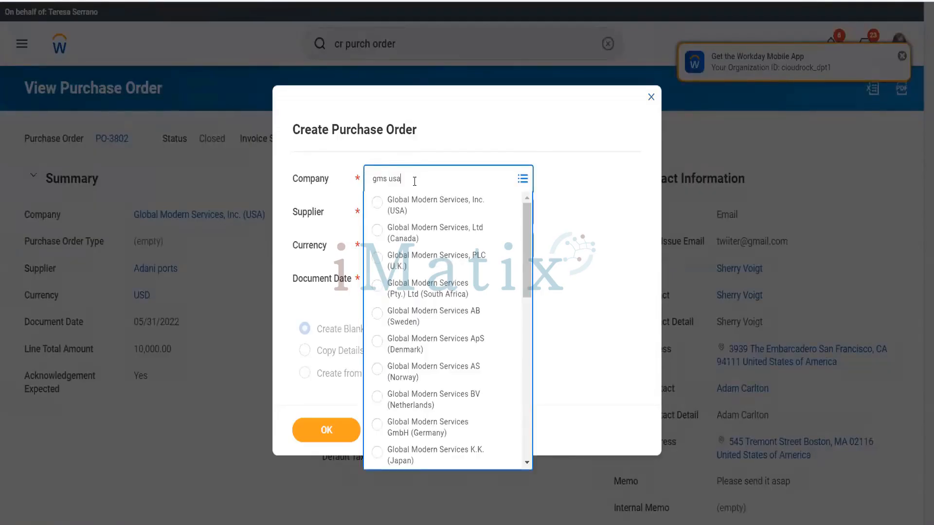
key(Return)
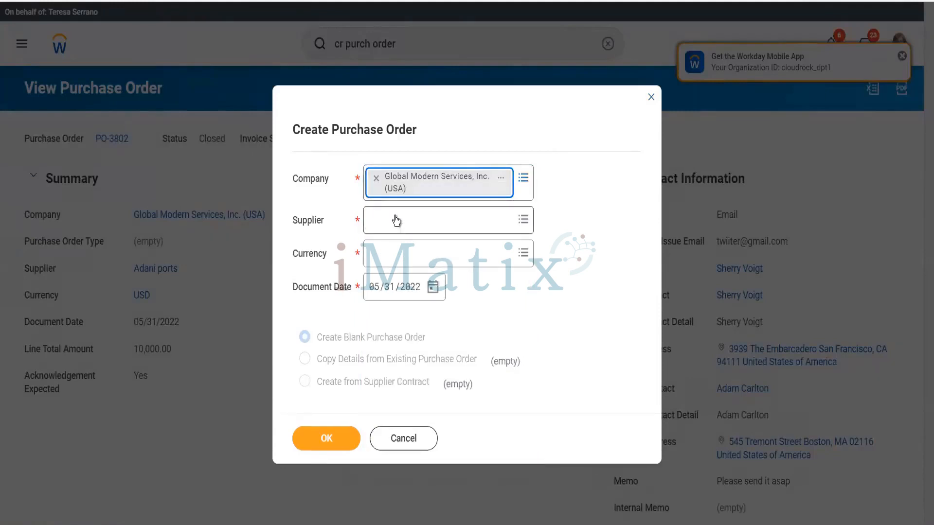
click(396, 219)
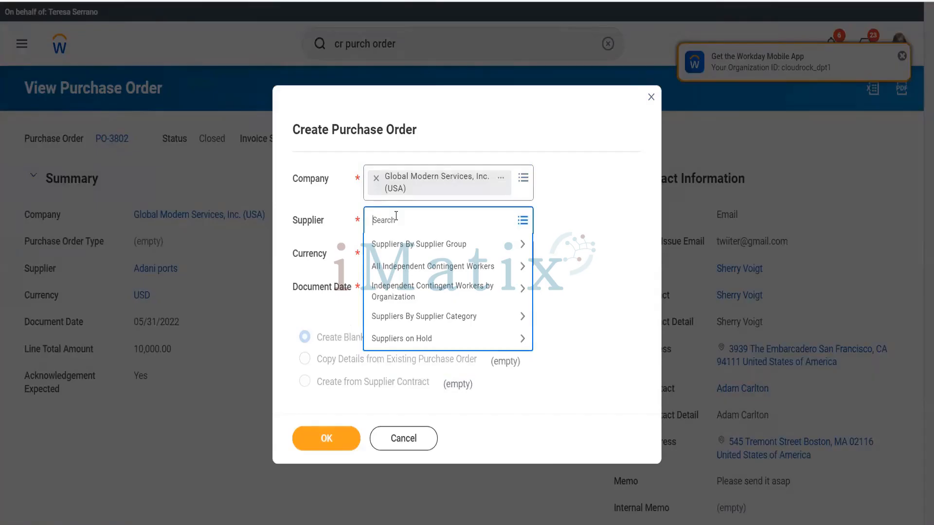
text(adani port)
key(Return)
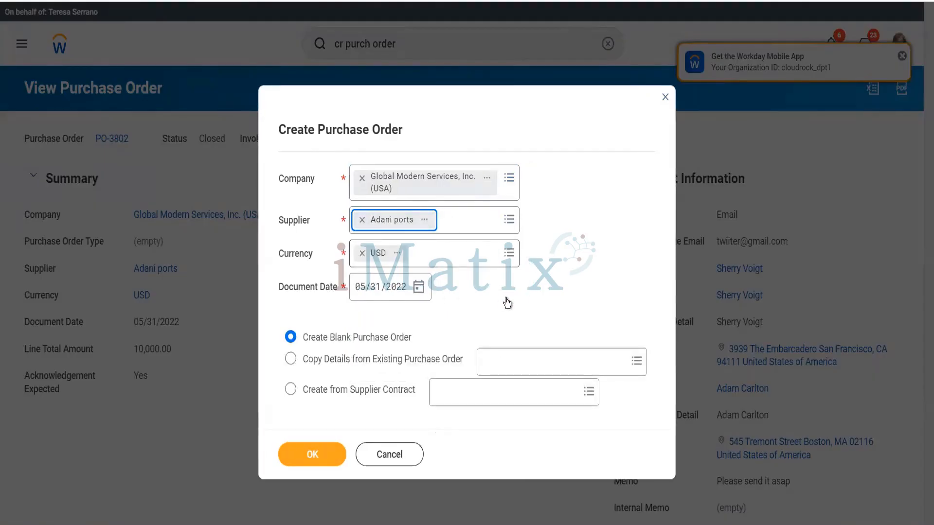
click(509, 253)
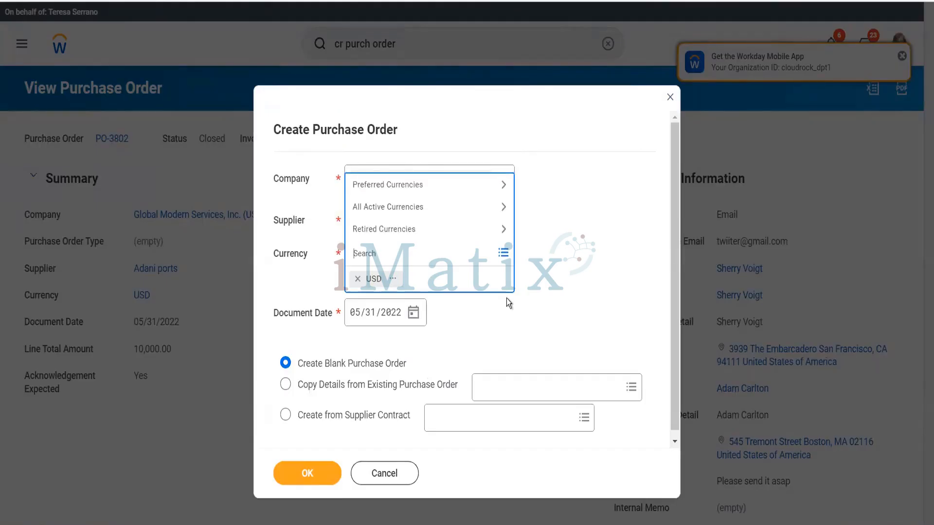
click(507, 299)
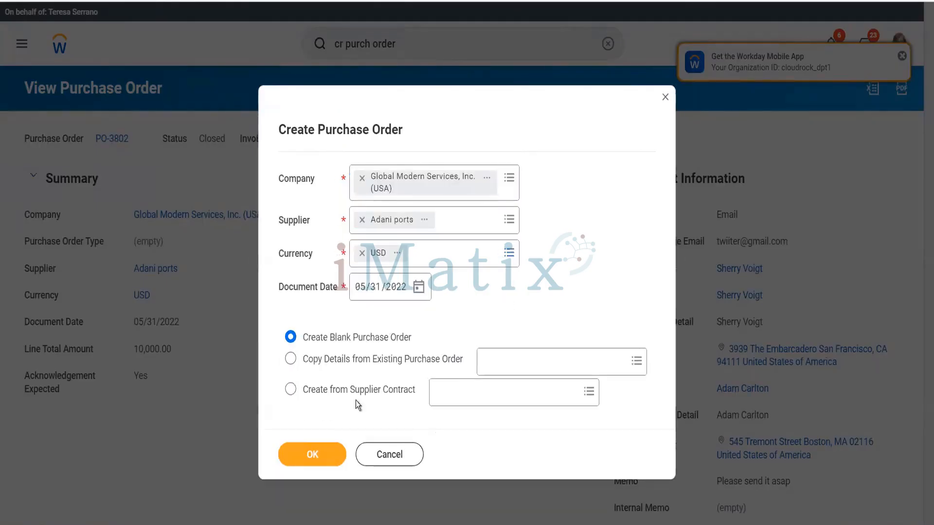
Choose to copy details from the supplier's existing purchase order and continue to the full purchase order form.
click(421, 358)
click(513, 363)
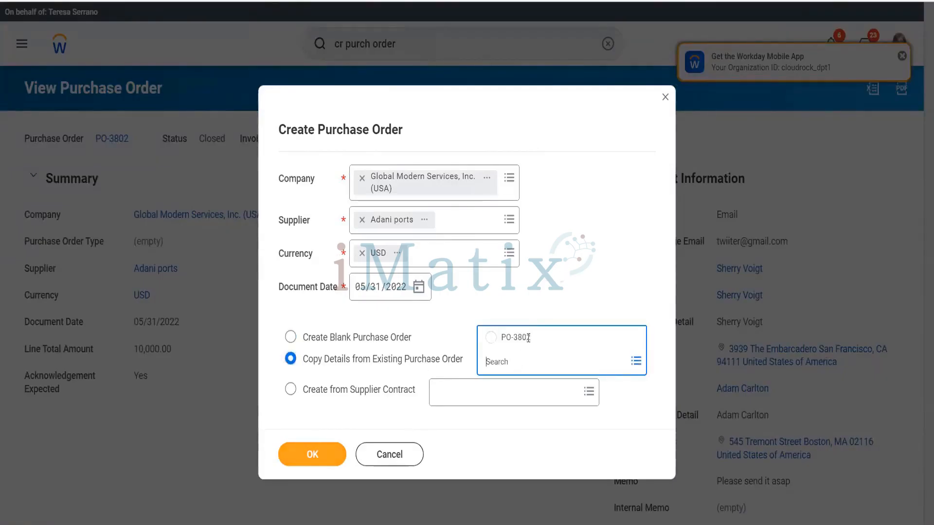
click(529, 337)
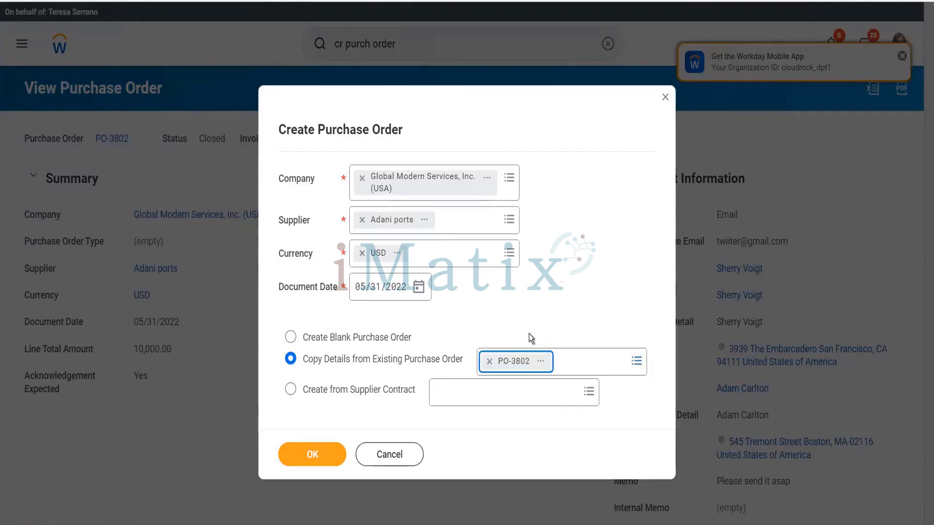
click(340, 446)
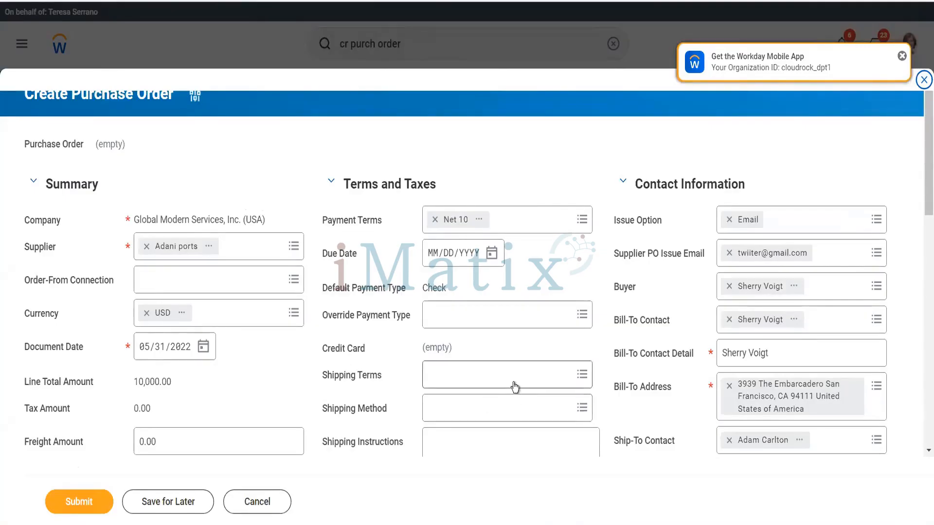
Review the copied header details and set the goods line's supplier item identifier to CA1252.
scroll(573, 416, down, 2)
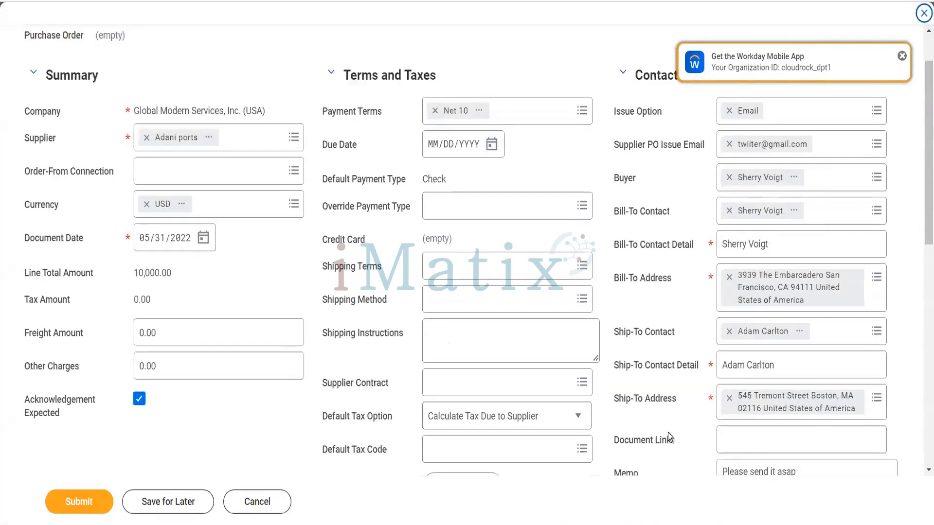
scroll(669, 437, down, 2)
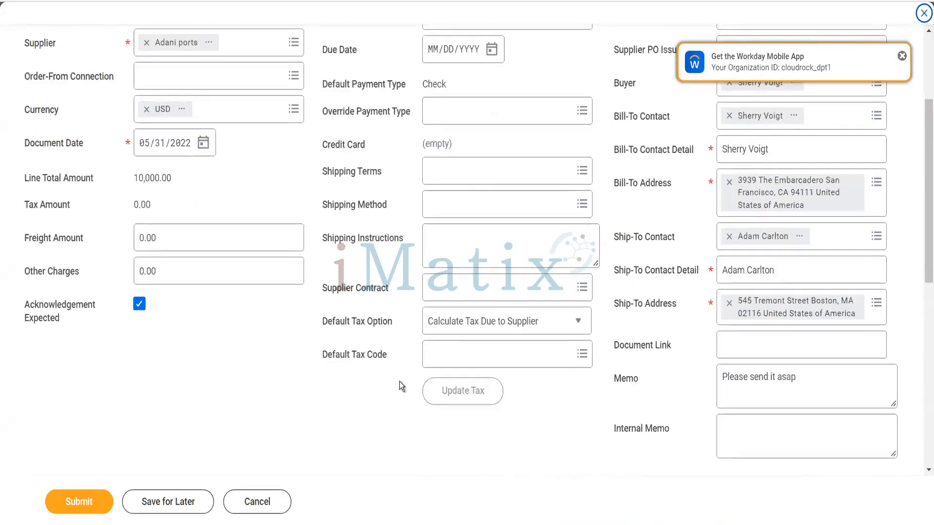
scroll(399, 382, down, 2)
scroll(399, 381, down, 5)
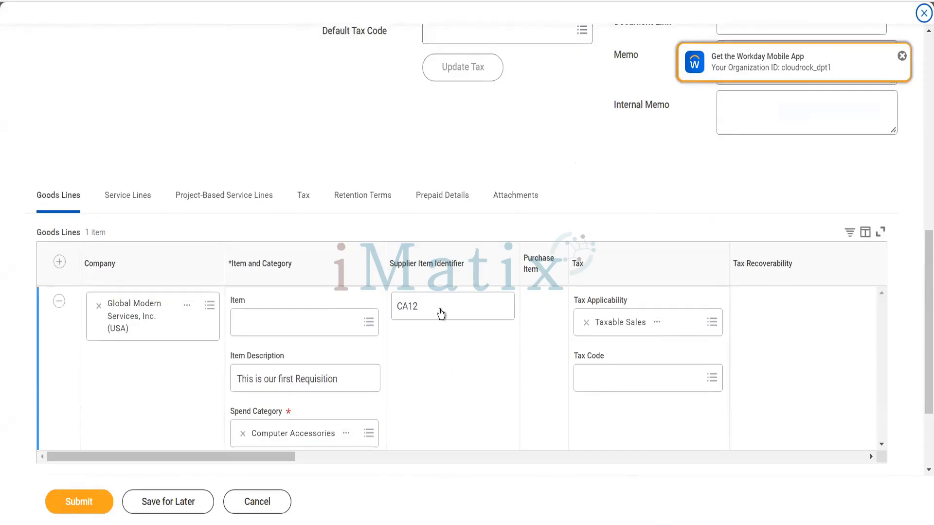
click(456, 314)
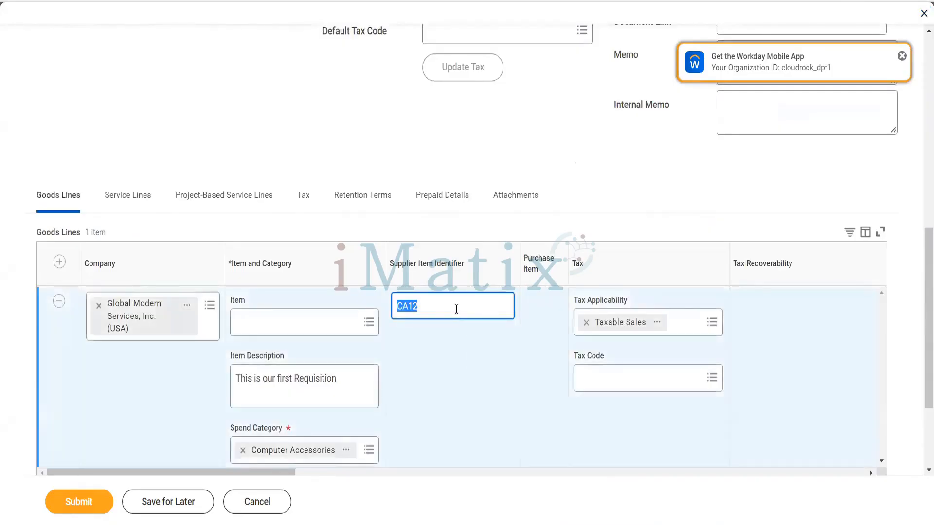
text(CA1252)
Set the goods line's unit cost to 20.
scroll(489, 360, right, 5)
scroll(490, 358, right, 5)
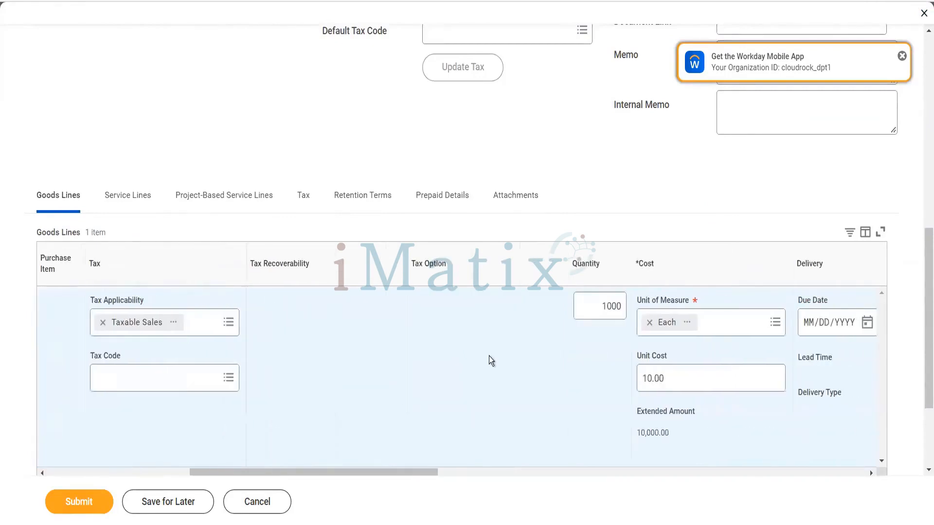
drag(539, 373, 493, 374)
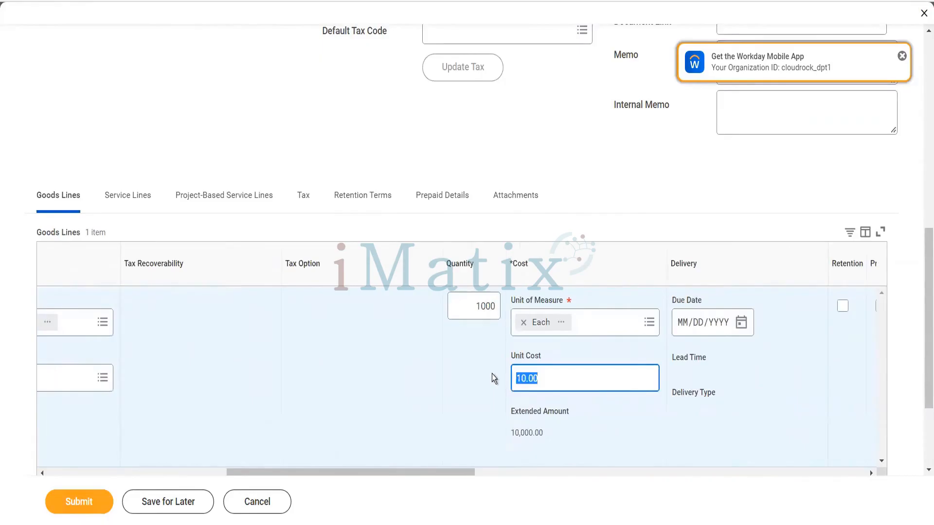
text(20)
key(Tab)
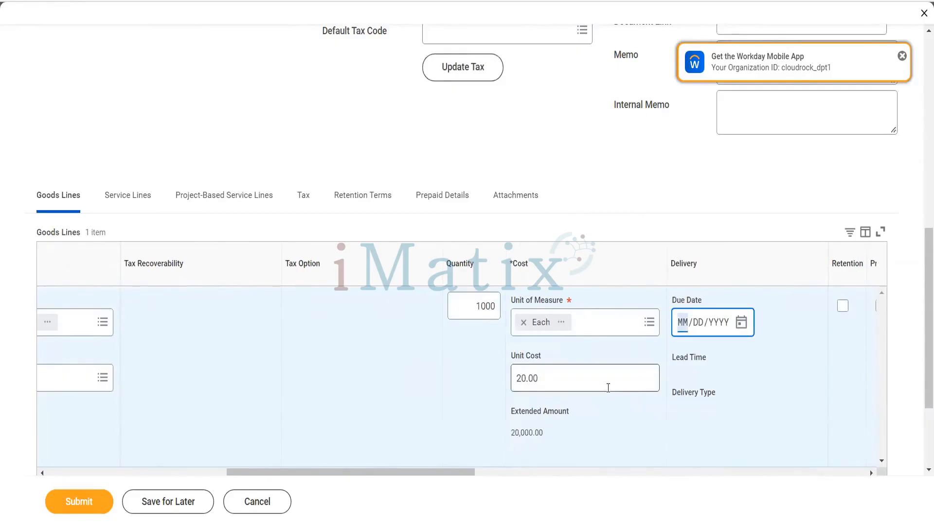
Check the goods line's delivery and worktag fields, submit the purchase order and view its submission details.
scroll(608, 388, right, 5)
scroll(608, 388, right, 5)
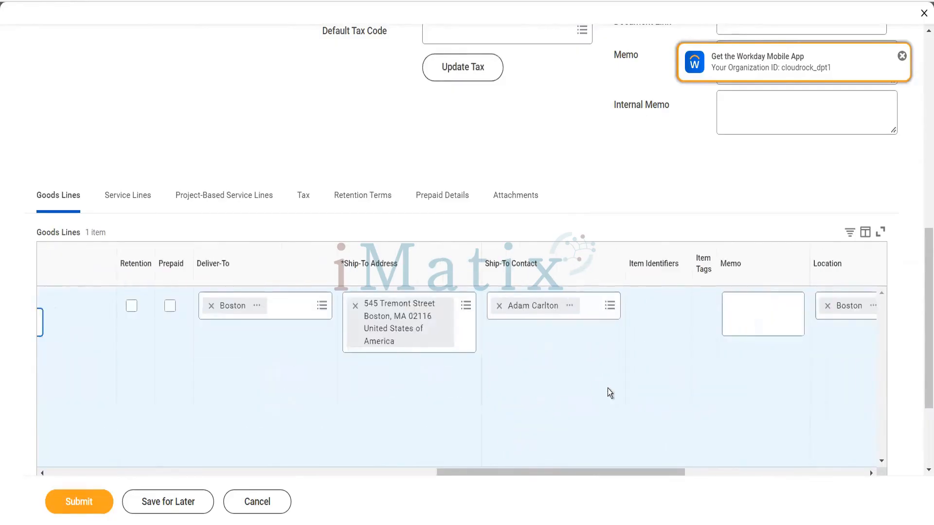
scroll(608, 388, right, 4)
scroll(609, 393, right, 4)
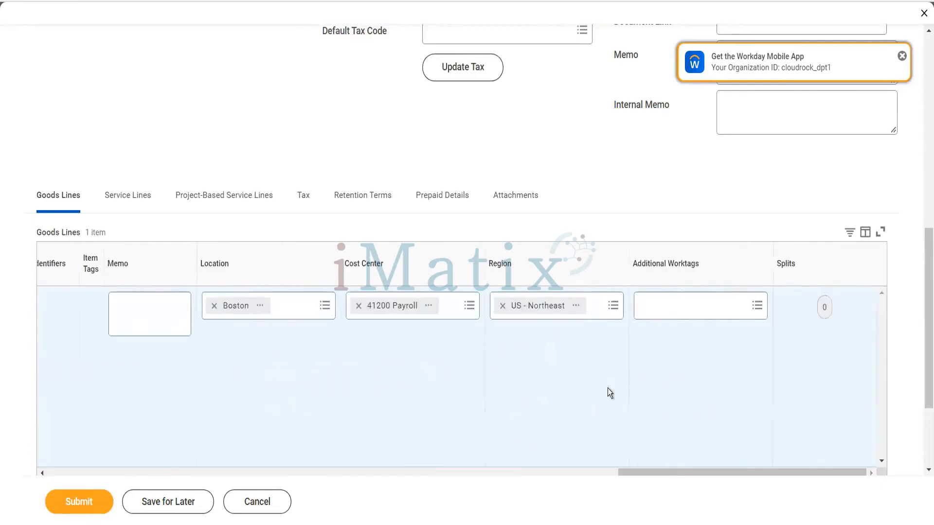
scroll(608, 388, left, 15)
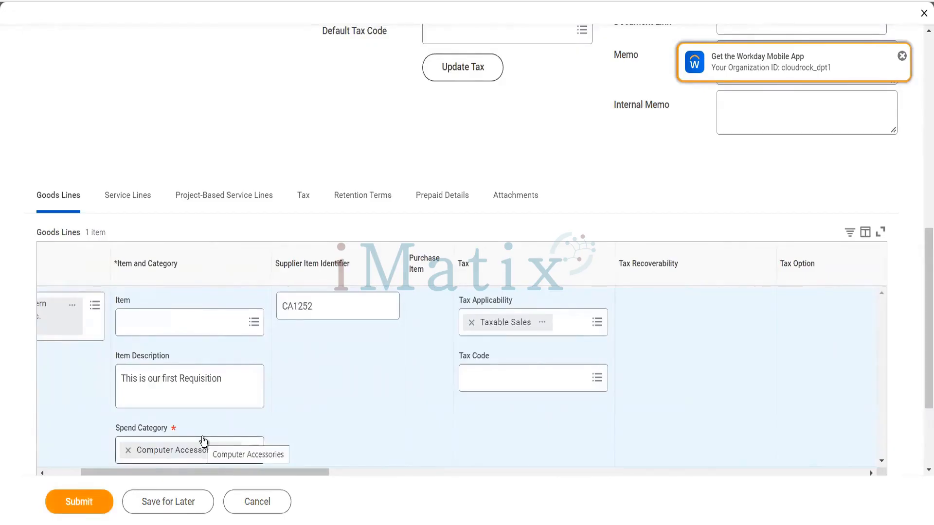
click(92, 501)
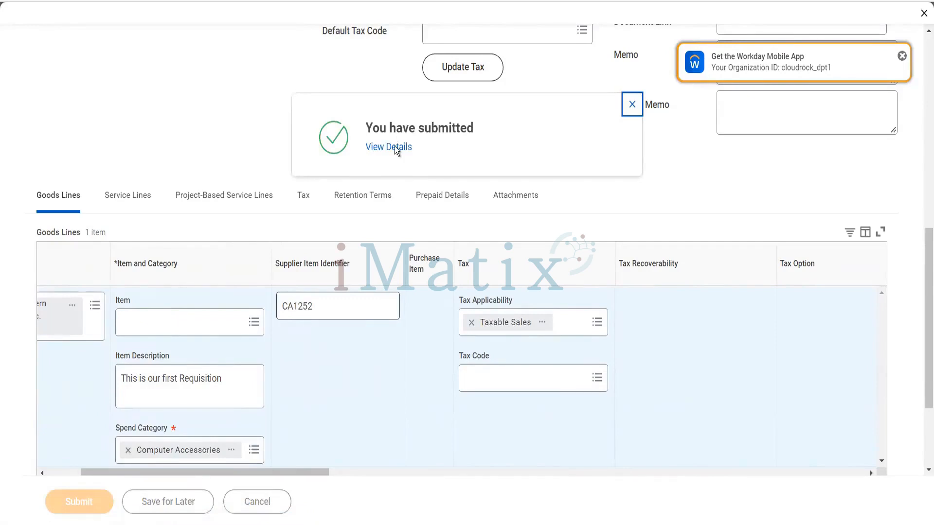
click(396, 146)
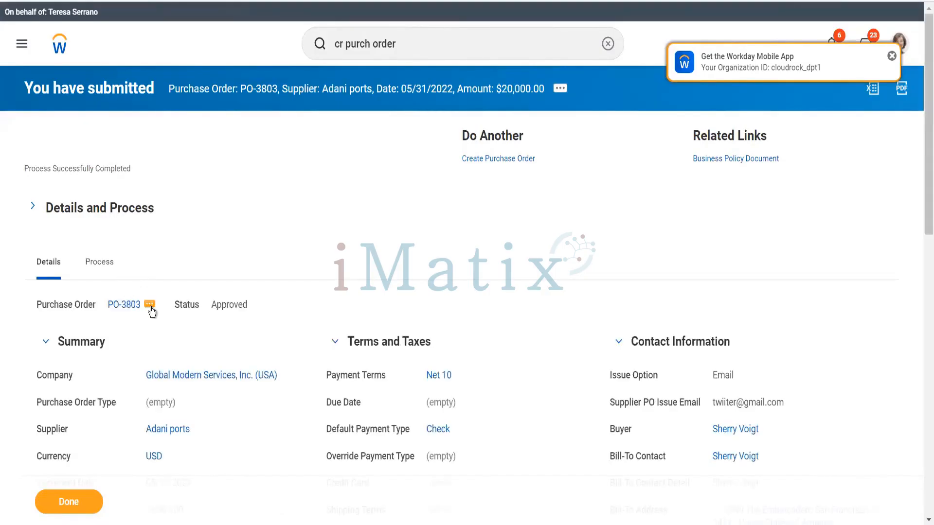
Issue the newly approved purchase order by print, run the issue for its purchase order group and finish.
click(149, 305)
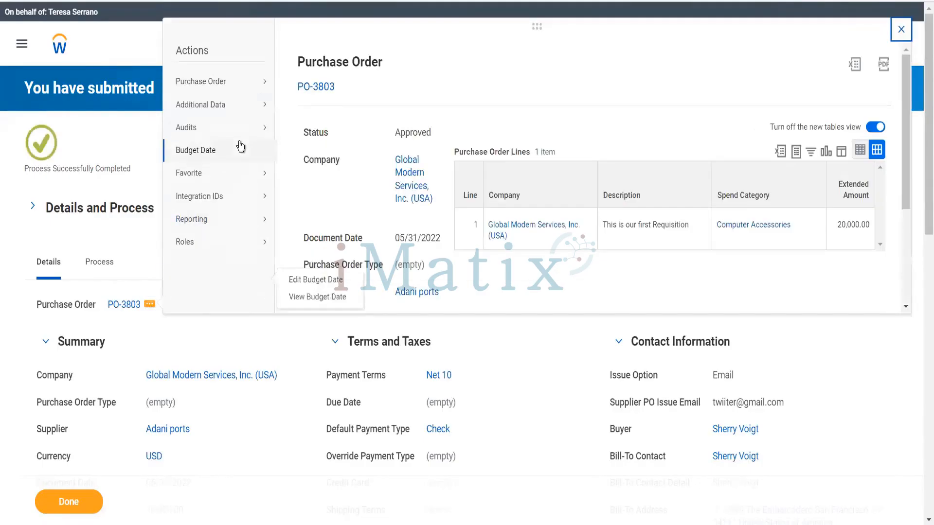
mouse_move(266, 84)
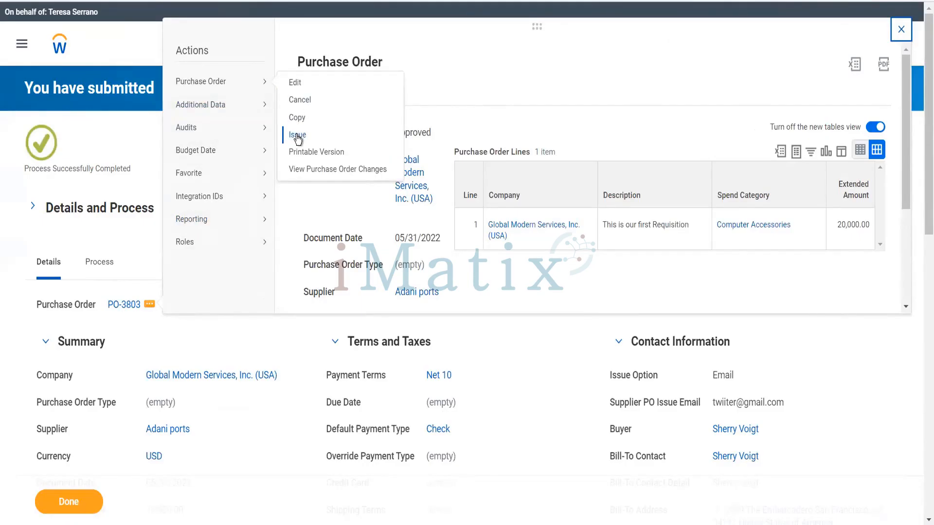
click(298, 136)
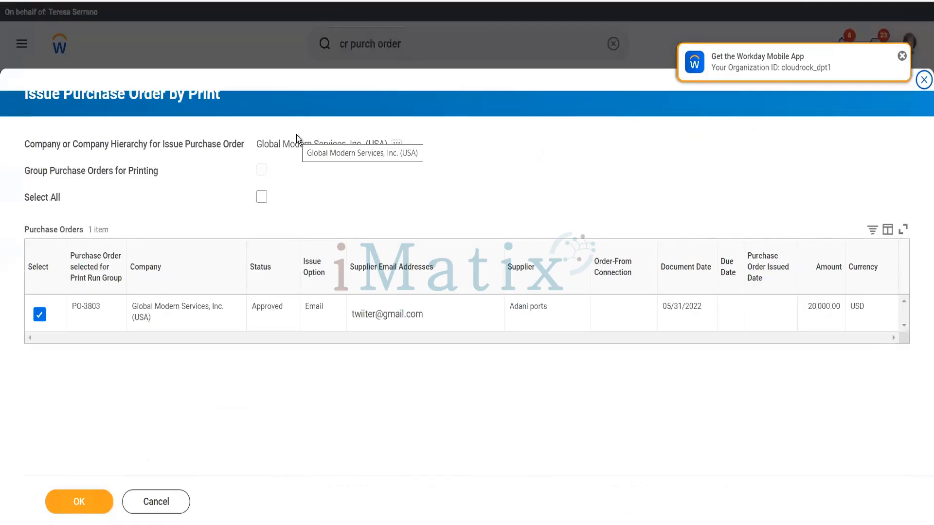
click(89, 497)
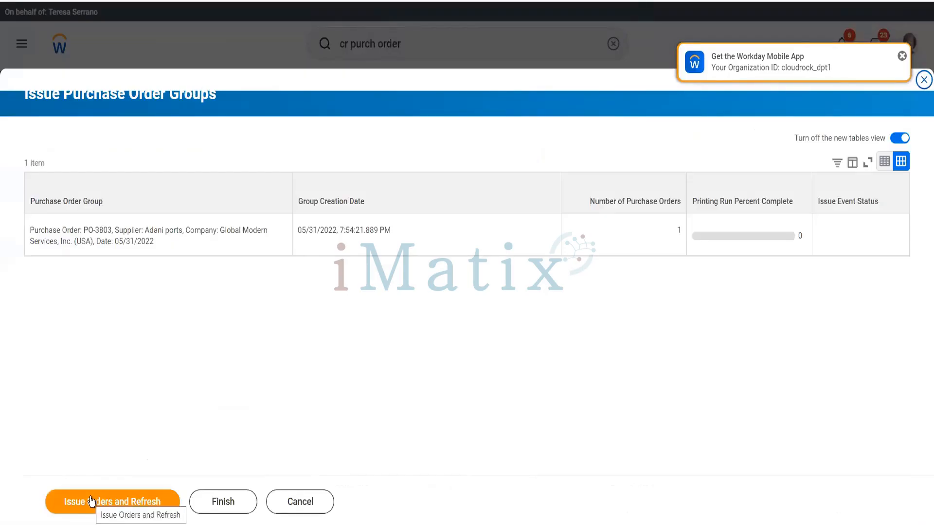
click(91, 502)
click(91, 501)
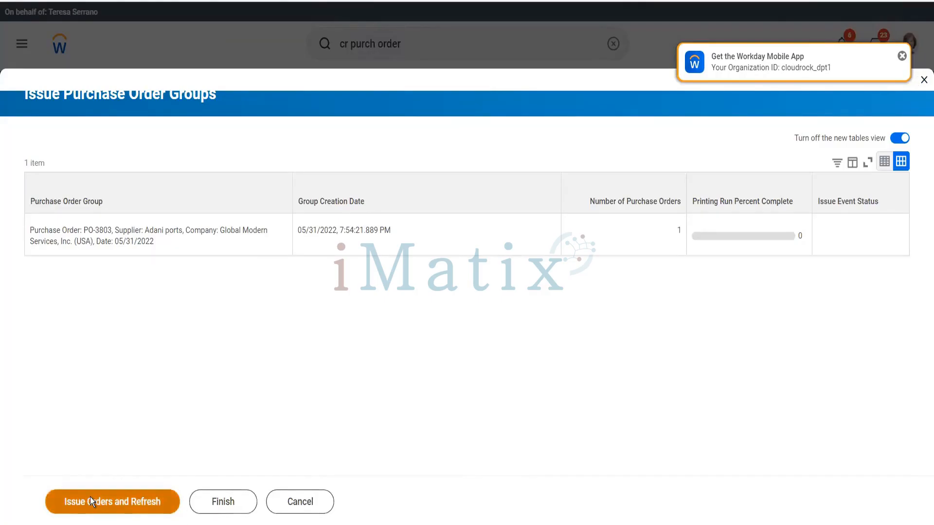
click(213, 511)
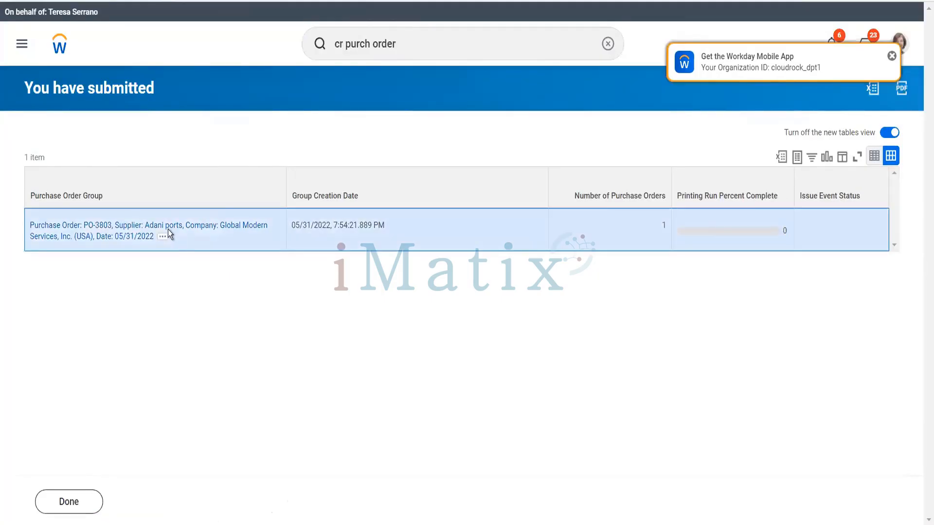
Open the purchase order from the submitted group, start its issue process again and confirm it.
click(162, 232)
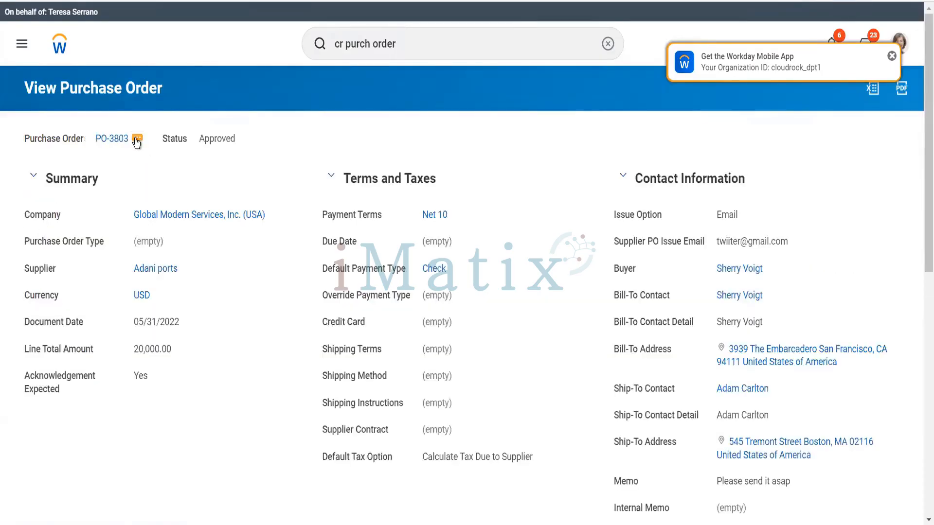
click(137, 138)
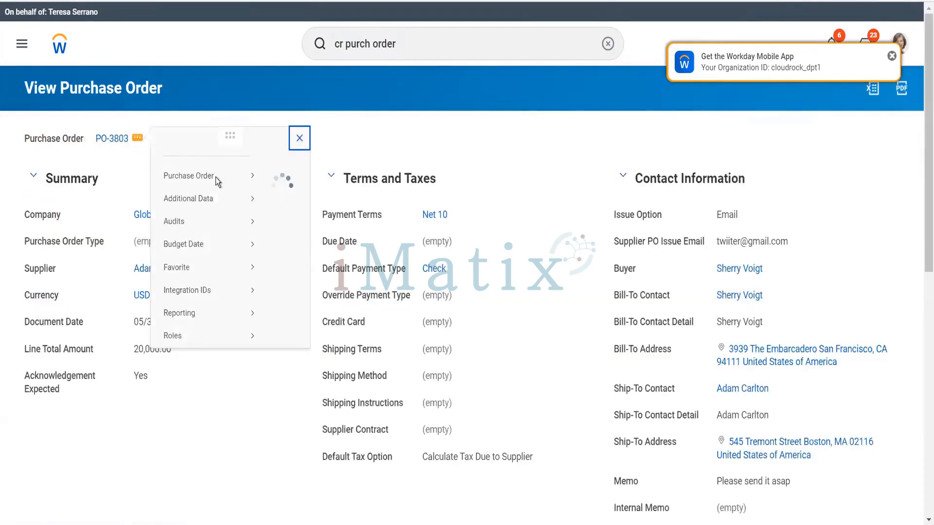
mouse_move(217, 182)
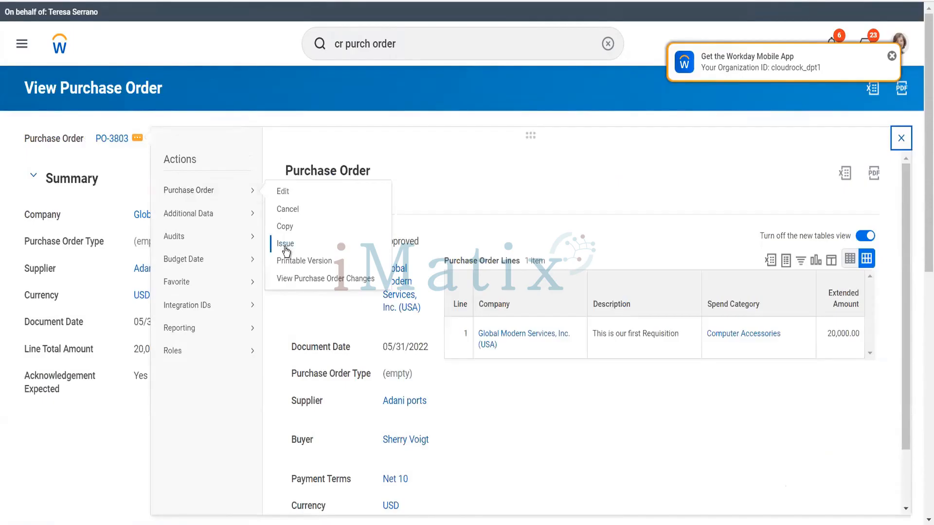
click(284, 247)
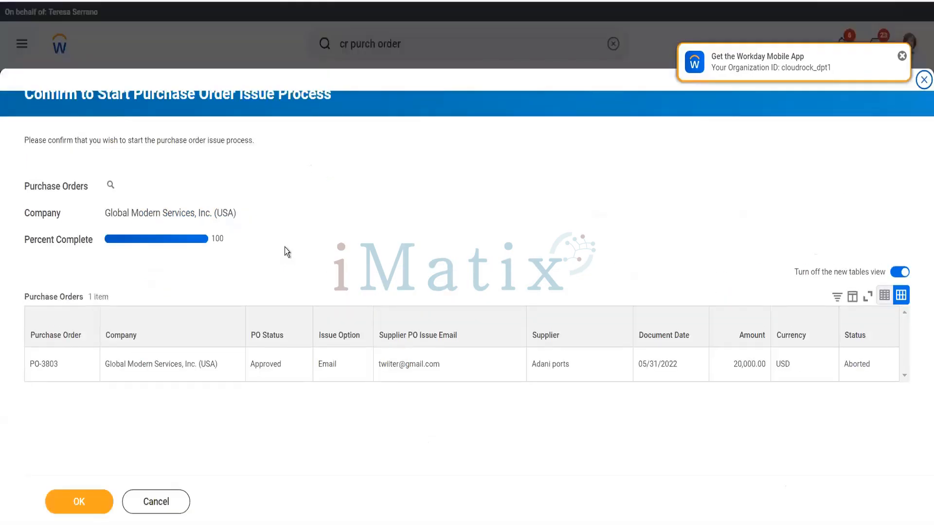
click(98, 495)
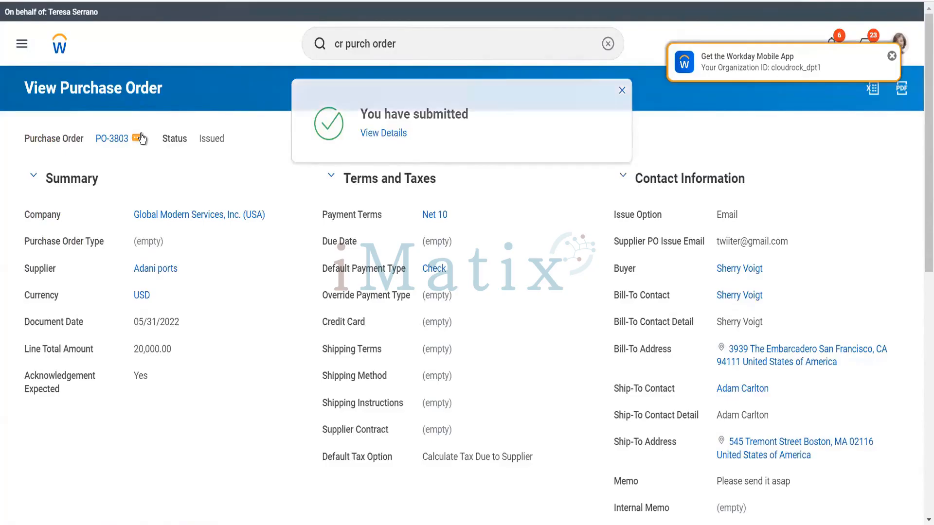
Look through the related actions offered for the issued purchase order, including ship notice, receipt and roles.
click(138, 138)
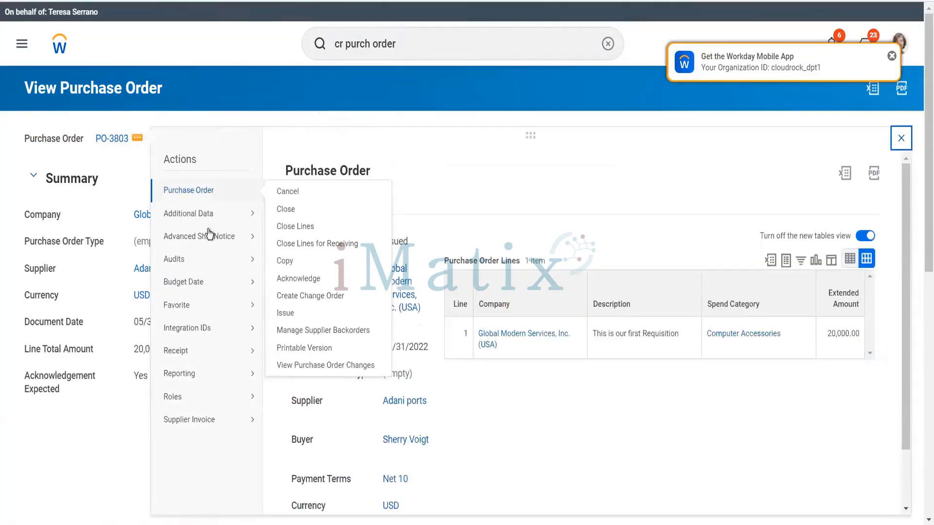
mouse_move(213, 247)
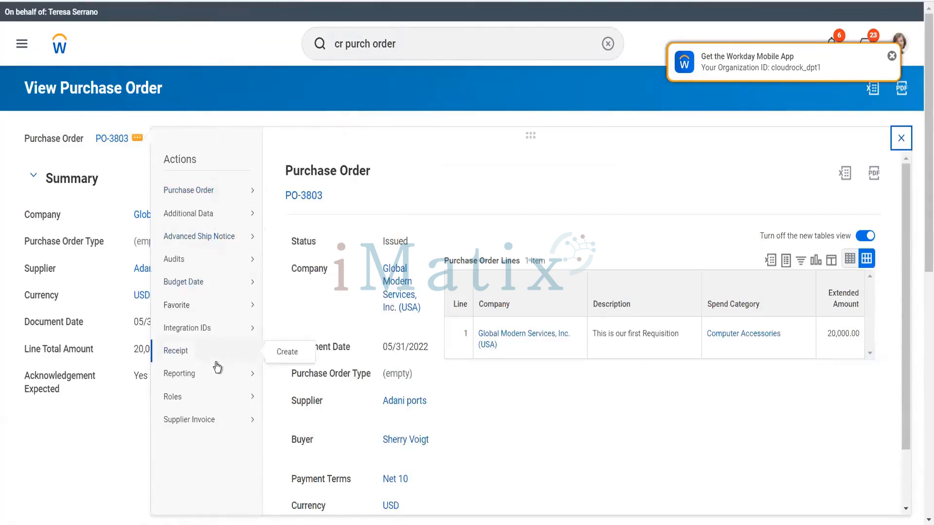
mouse_move(224, 411)
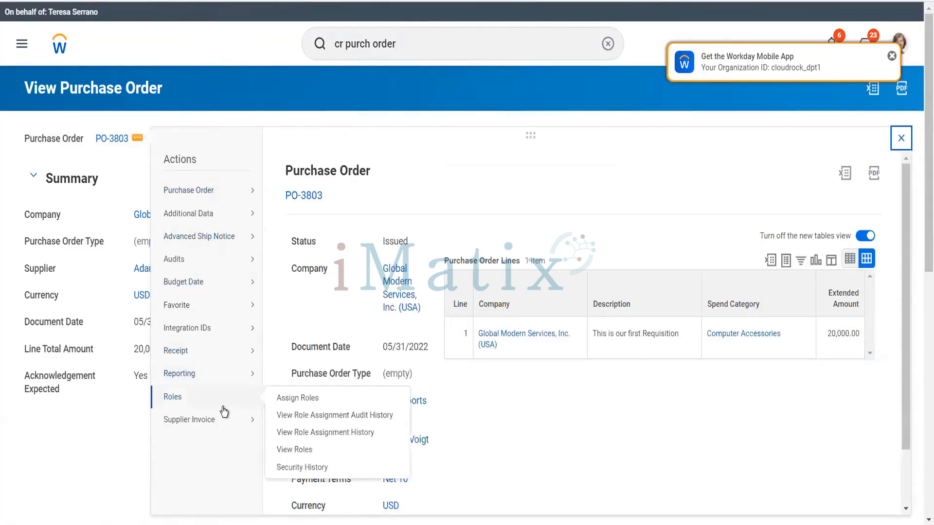
Search for "view acc post rule" and open the View Account Posting Rule Set report.
click(400, 46)
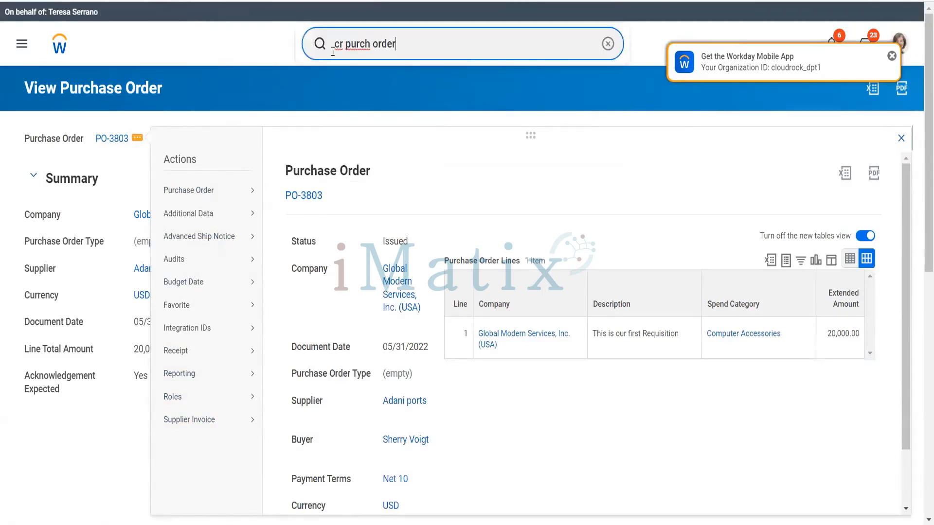
drag(397, 44, 314, 57)
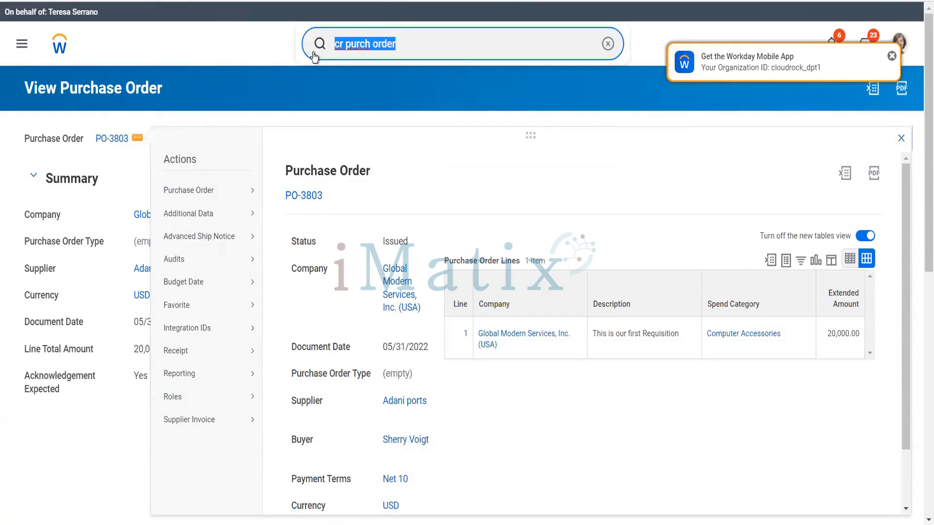
text(vi)
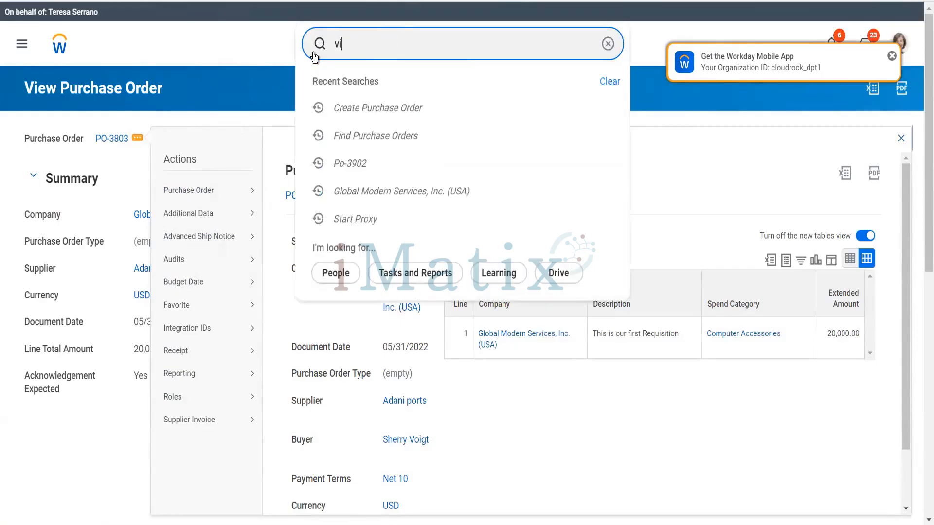
text(ew acc post rule)
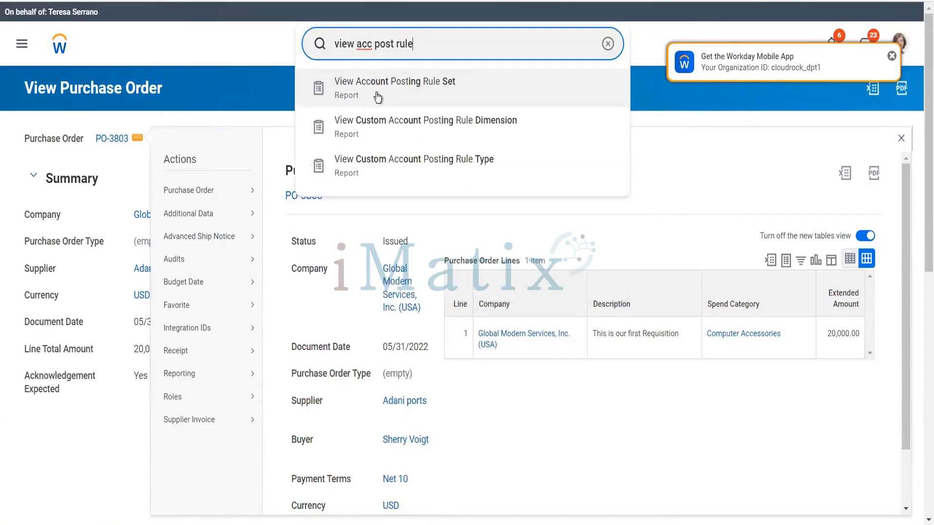
click(377, 92)
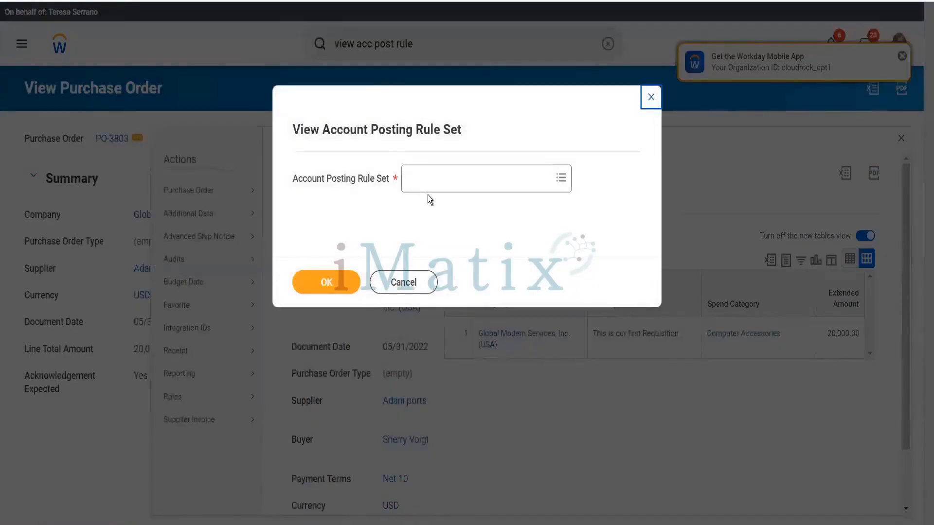
Run the report for the Standard Corporate Account Posting Rule set.
click(434, 187)
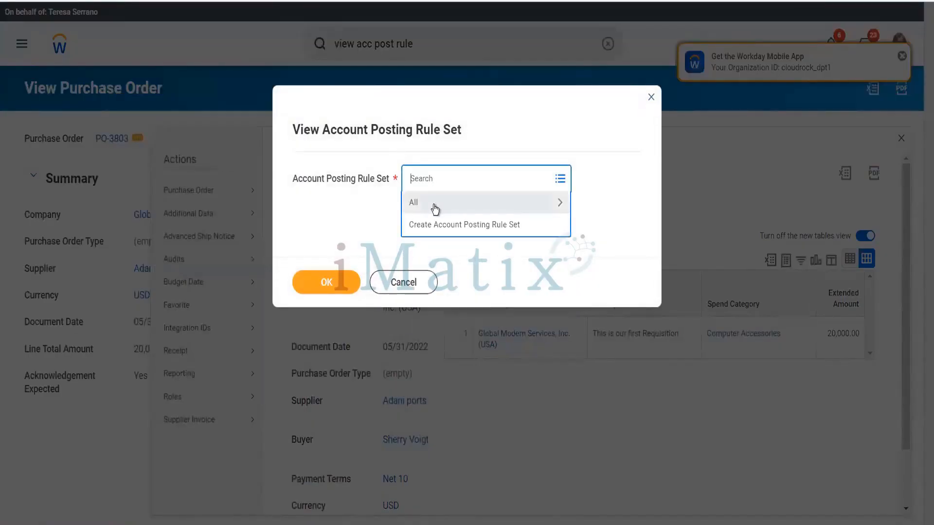
click(434, 209)
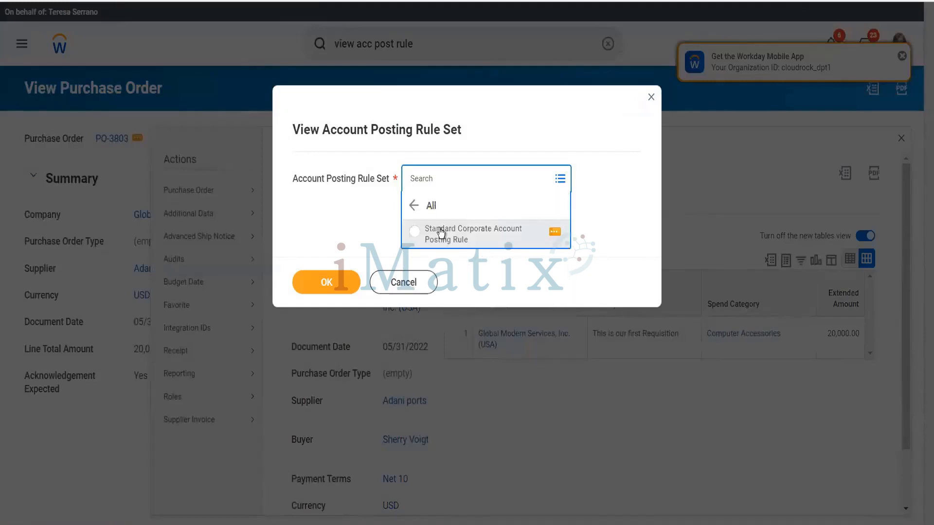
click(439, 230)
click(331, 290)
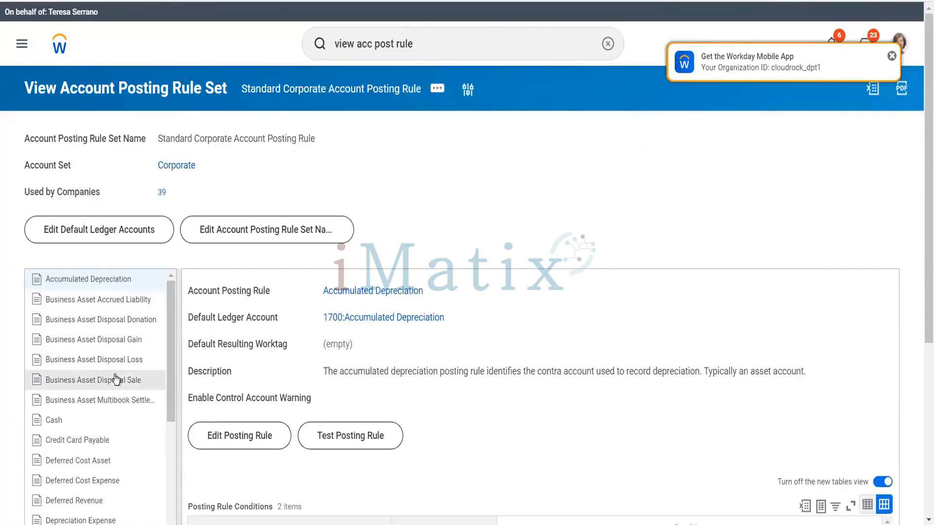
Examine the list of account posting rules in the rule set, from Accumulated Depreciation through payables, receipt accrual and spend rules.
scroll(115, 380, down, 3)
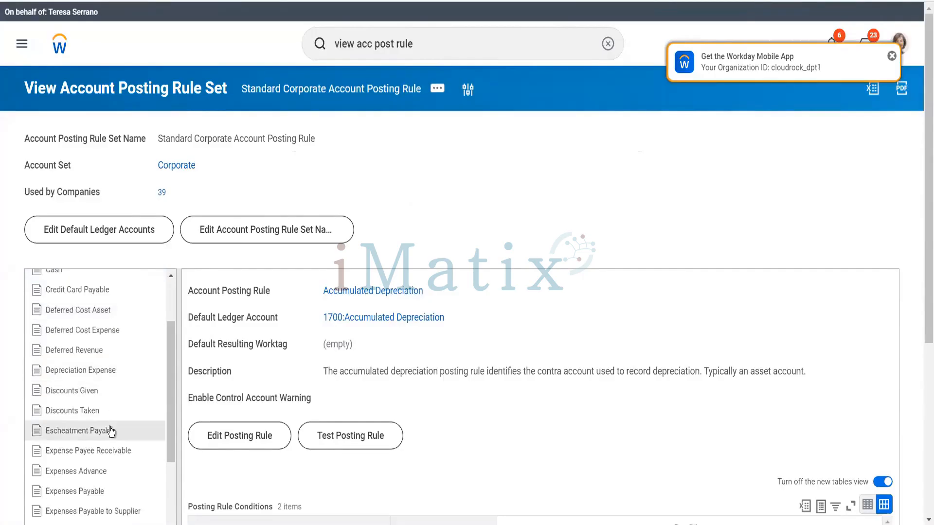
scroll(112, 428, down, 4)
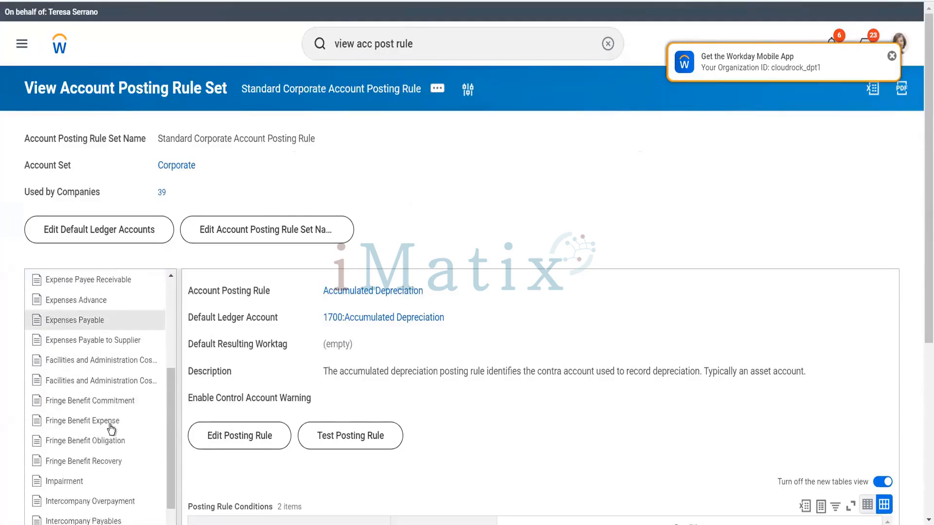
scroll(111, 429, down, 5)
scroll(112, 429, down, 4)
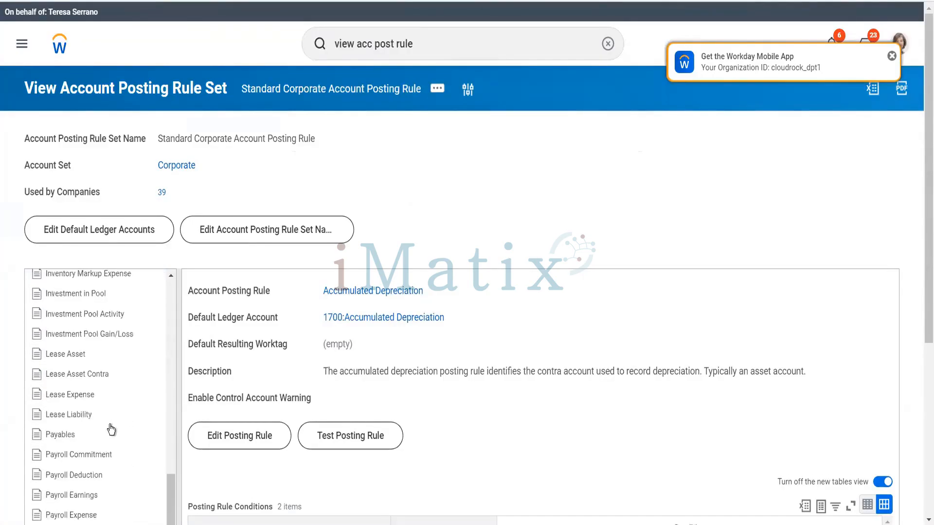
scroll(111, 429, down, 3)
scroll(111, 428, down, 4)
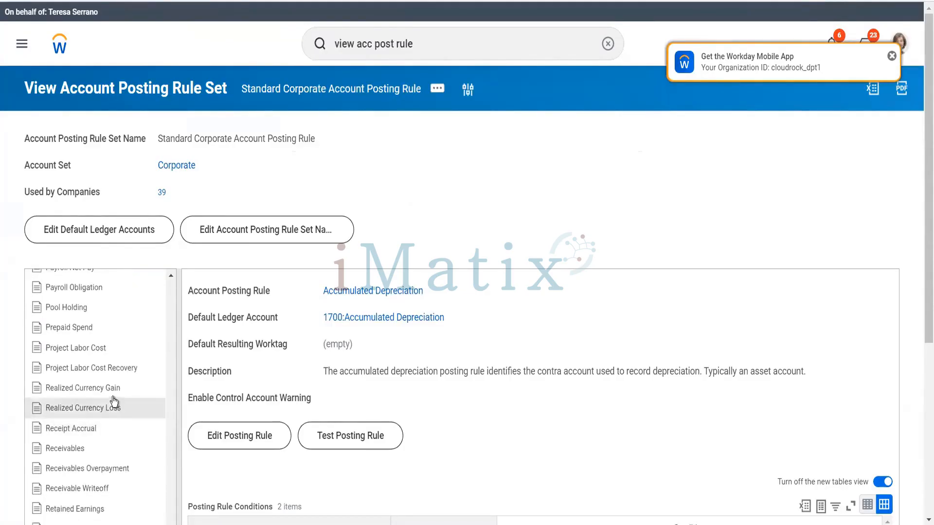
scroll(117, 404, down, 1)
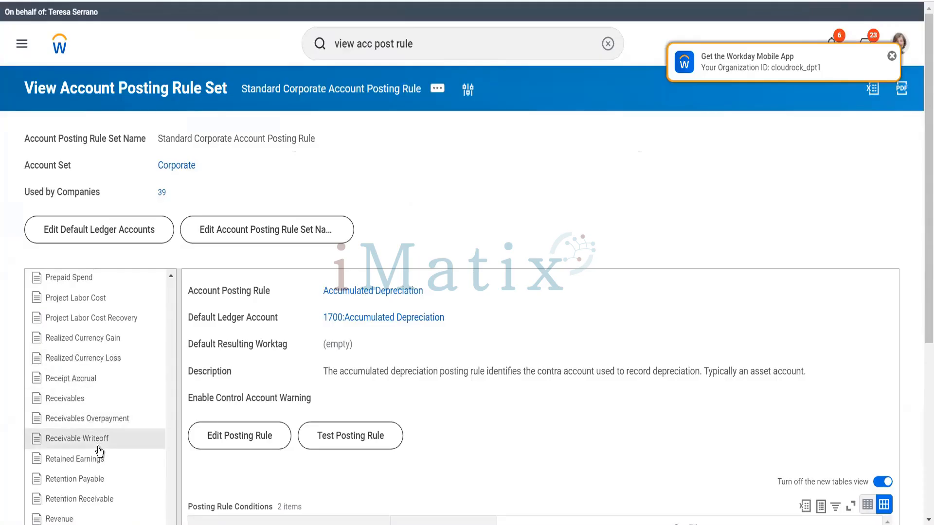
scroll(99, 448, down, 2)
scroll(100, 452, down, 1)
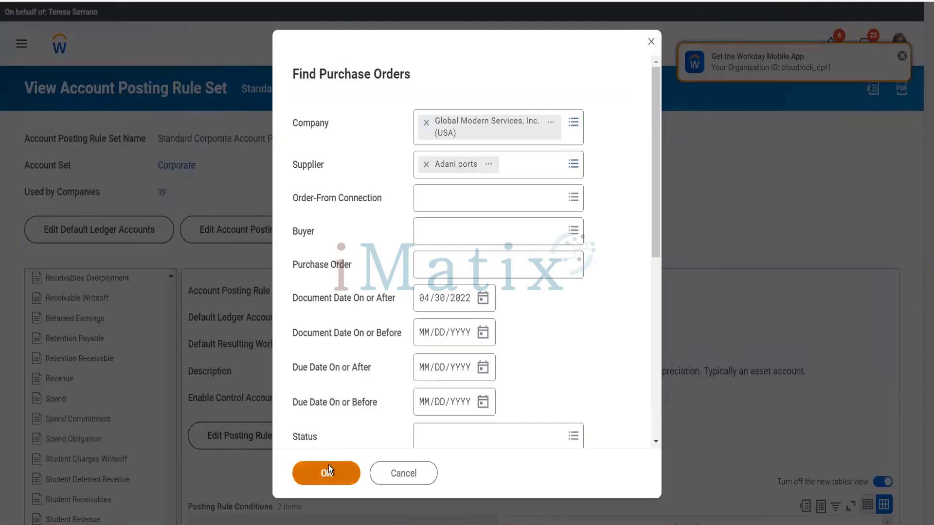
Run Find Purchase Orders for Global Modern Services, Inc. (USA) and supplier Adani ports, and open the issued purchase order.
click(329, 469)
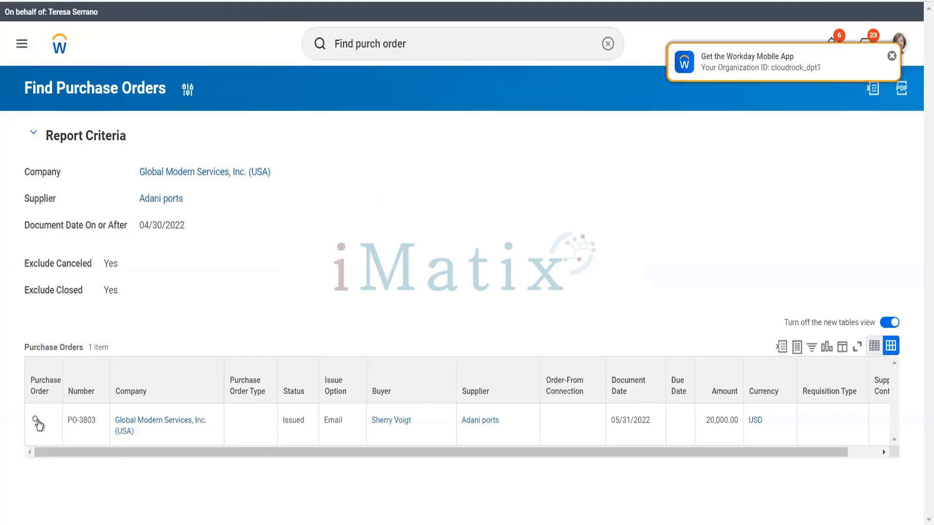
mouse_move(40, 424)
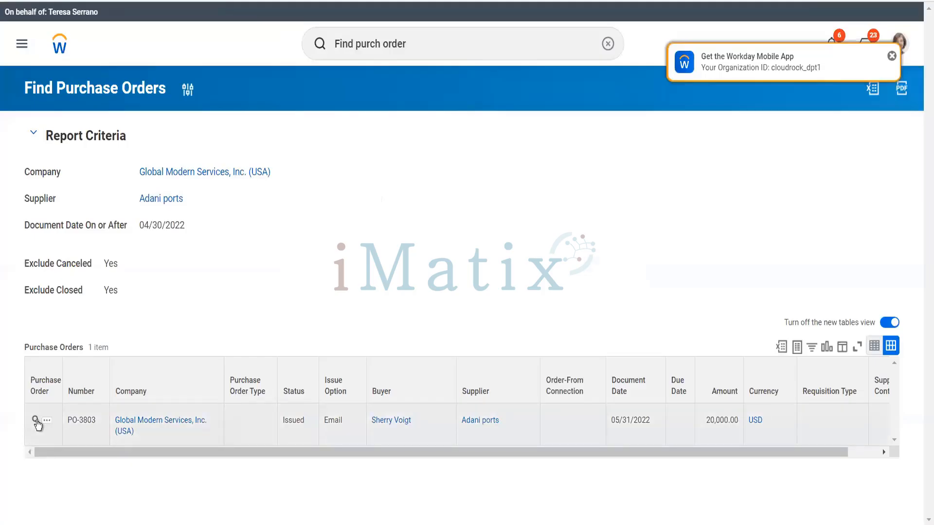
click(37, 424)
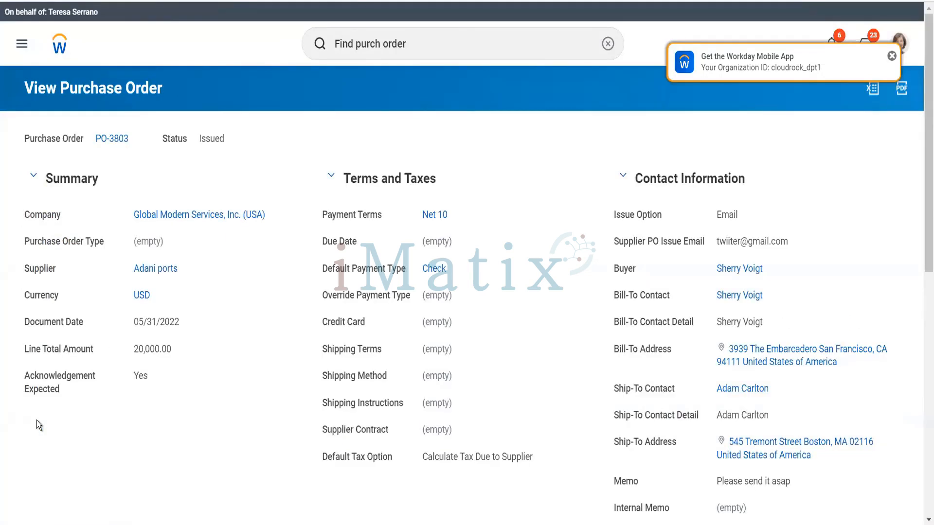
Create a receipt from the issued purchase order with Fully Receive enabled and continue to the receipt form.
click(139, 141)
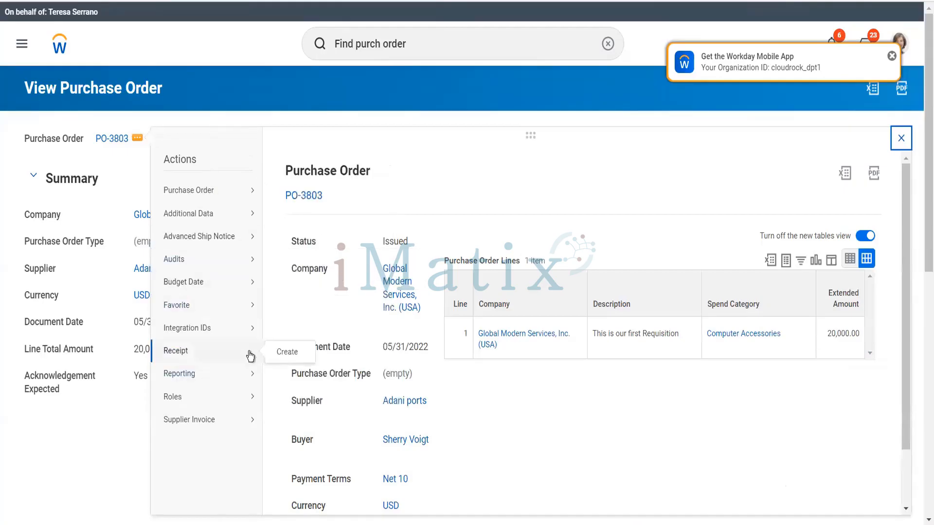
click(273, 355)
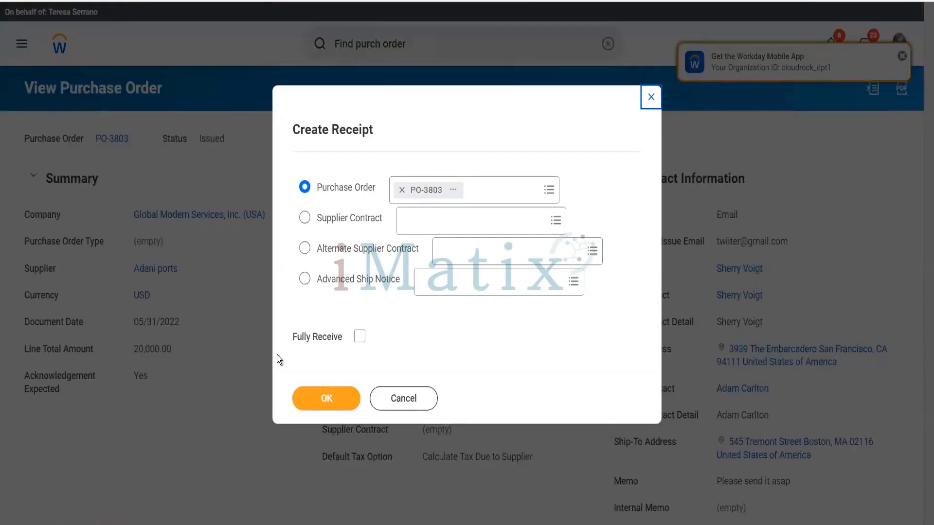
click(358, 339)
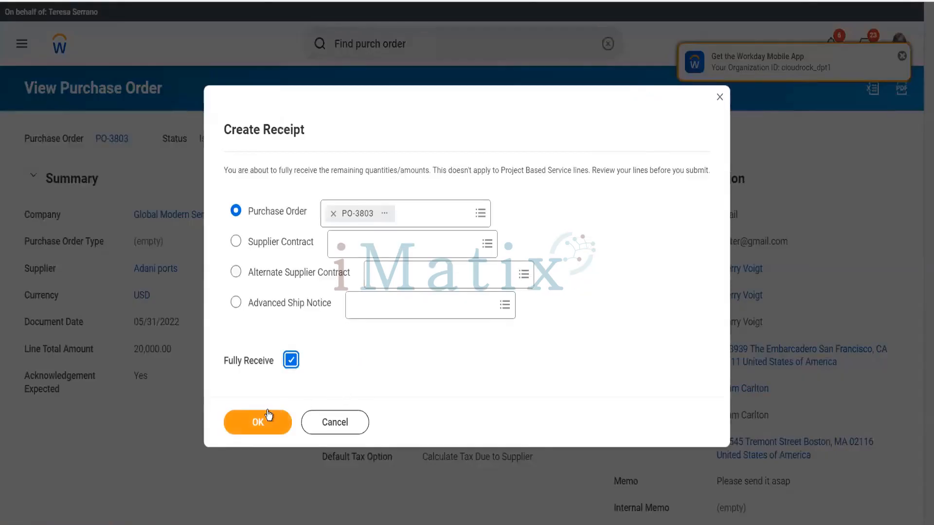
click(267, 416)
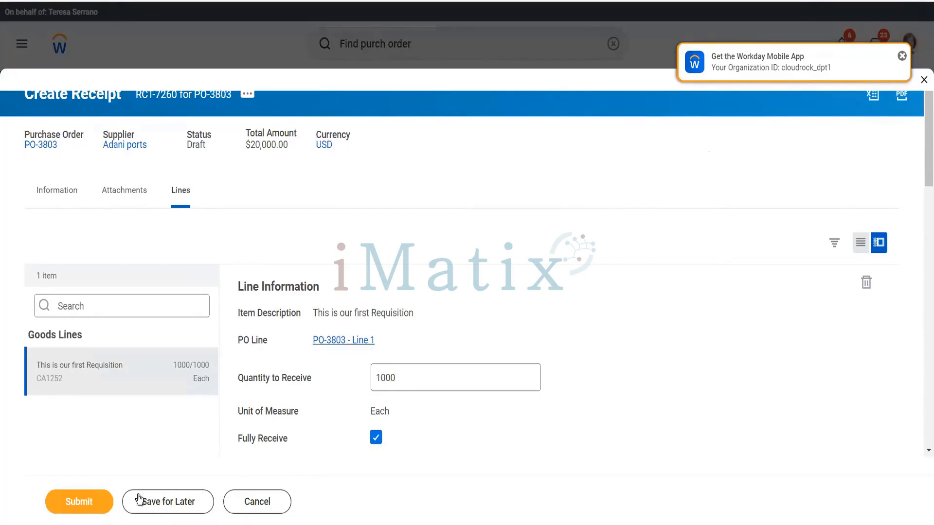
Submit the receipt for the full quantity and look over its trackable receipt lines, leaving the review without approving it.
click(103, 503)
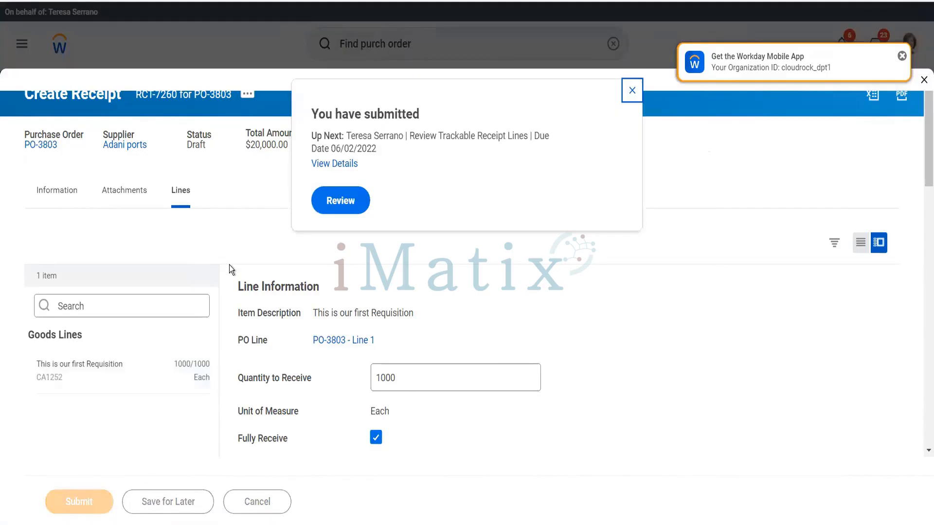
click(334, 200)
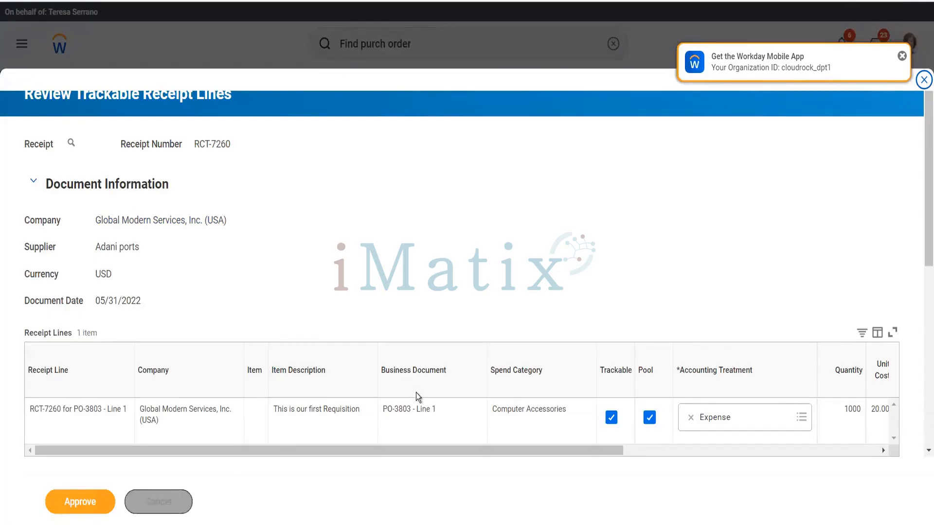
scroll(433, 421, right, 3)
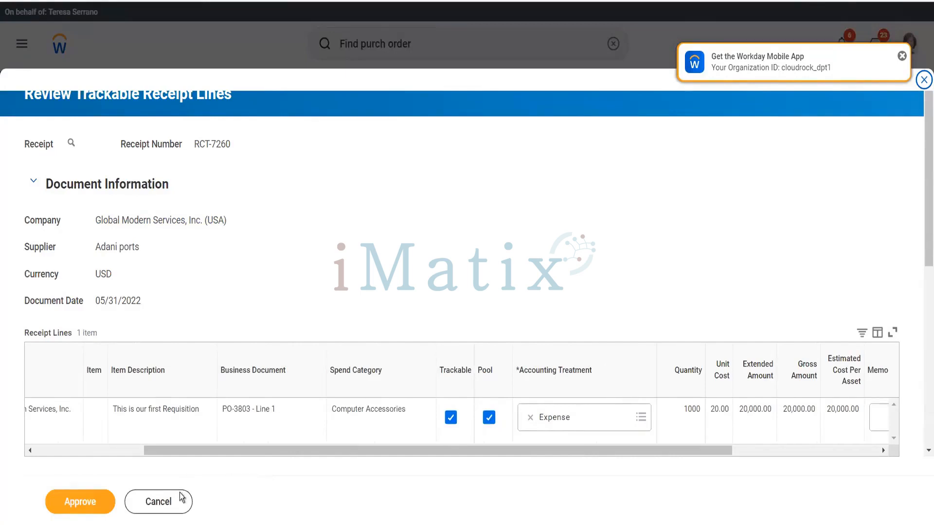
click(180, 505)
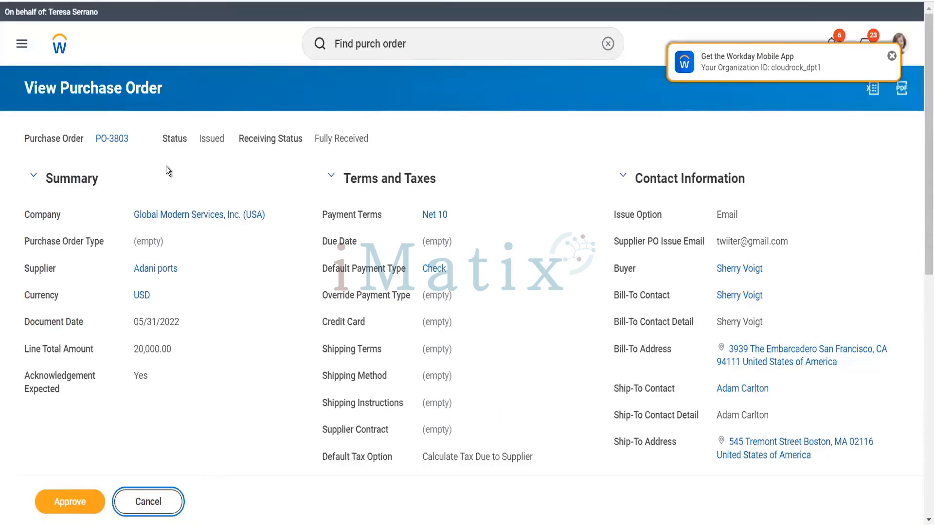
Start creating a supplier invoice from the fully received purchase order PO-3803.
mouse_move(140, 146)
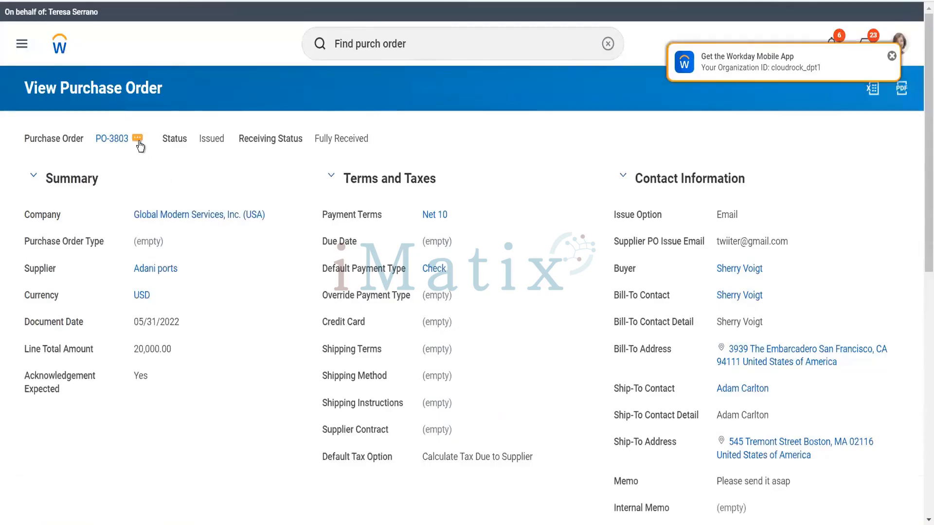
click(138, 140)
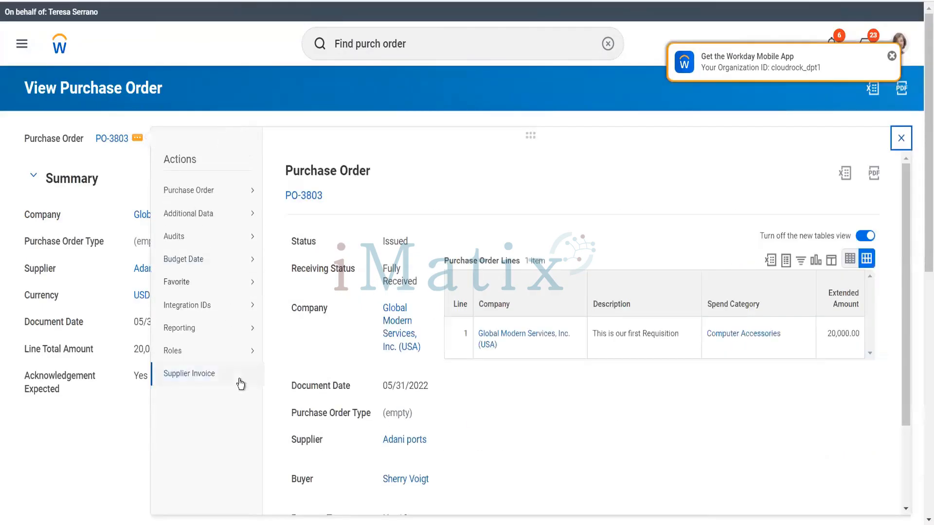
mouse_move(239, 380)
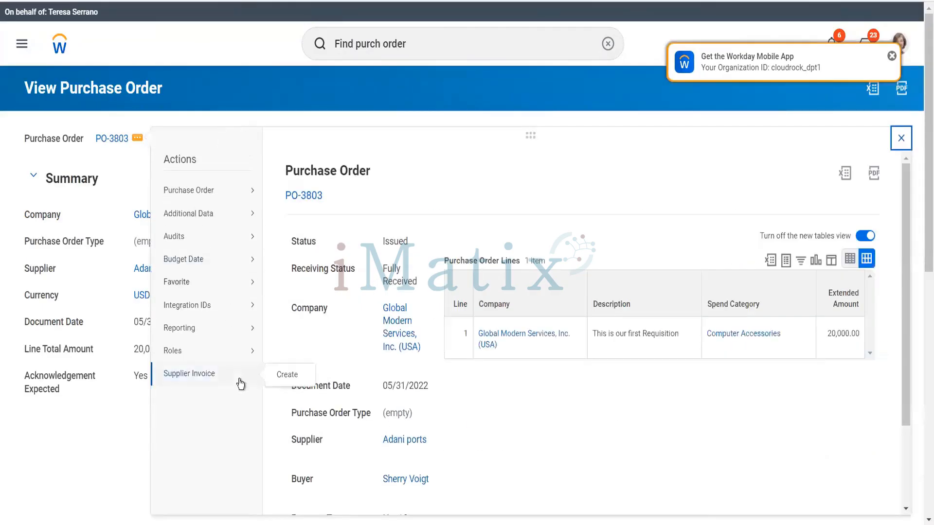
click(278, 378)
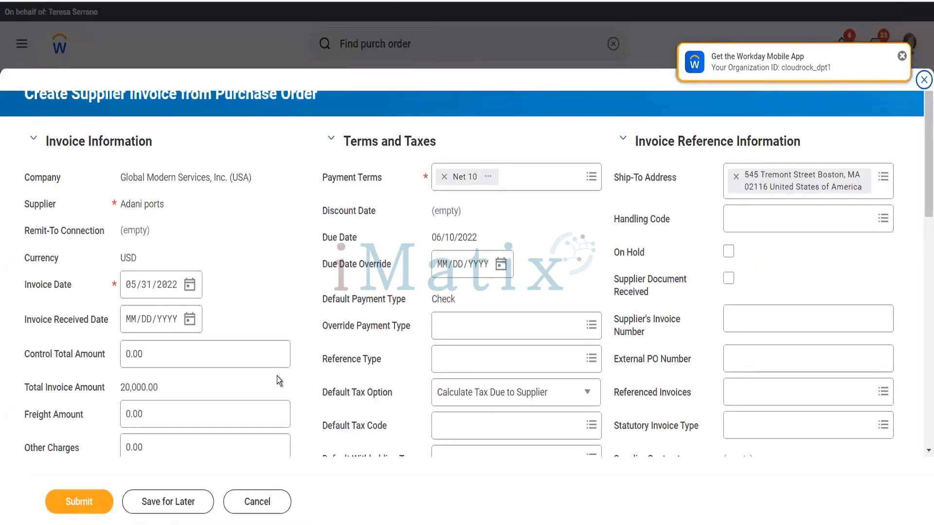
Set the supplier invoice's Invoice Received Date to 05/31/2022 and open the Control Total Amount for editing.
click(189, 319)
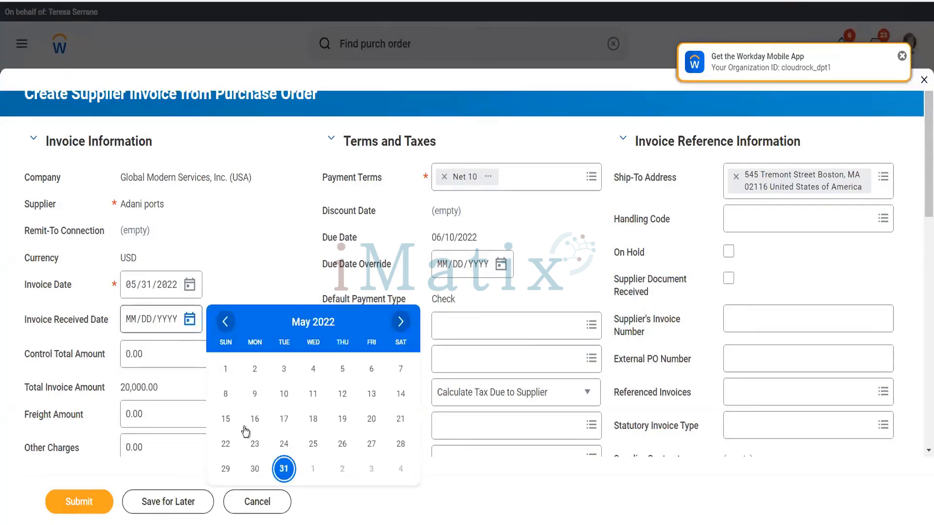
click(283, 468)
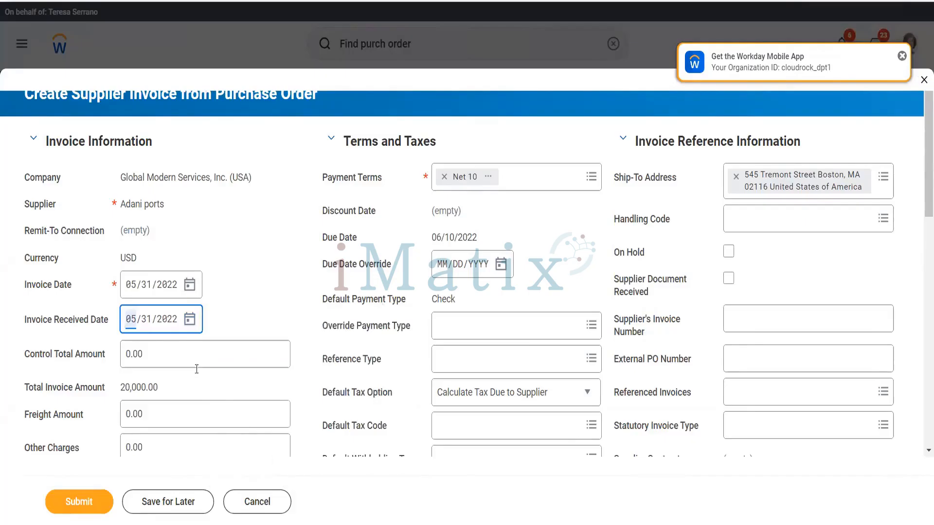
click(152, 359)
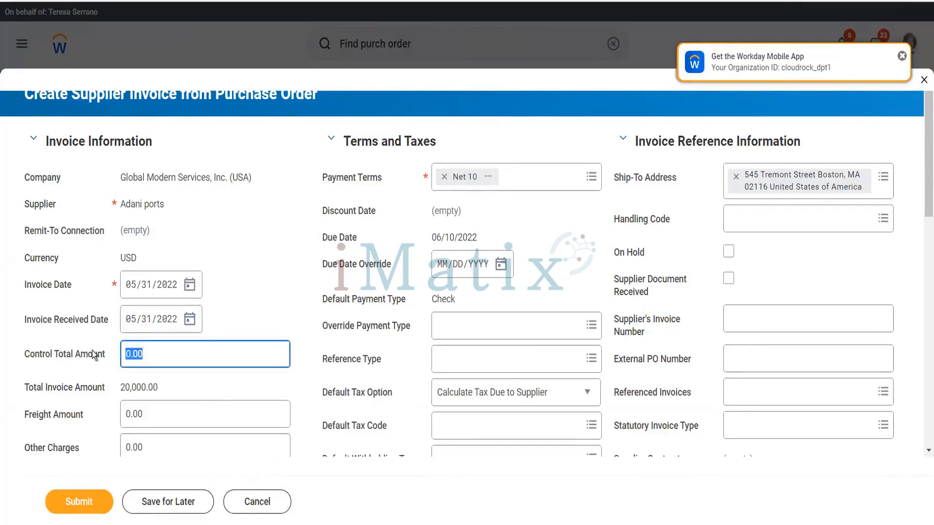